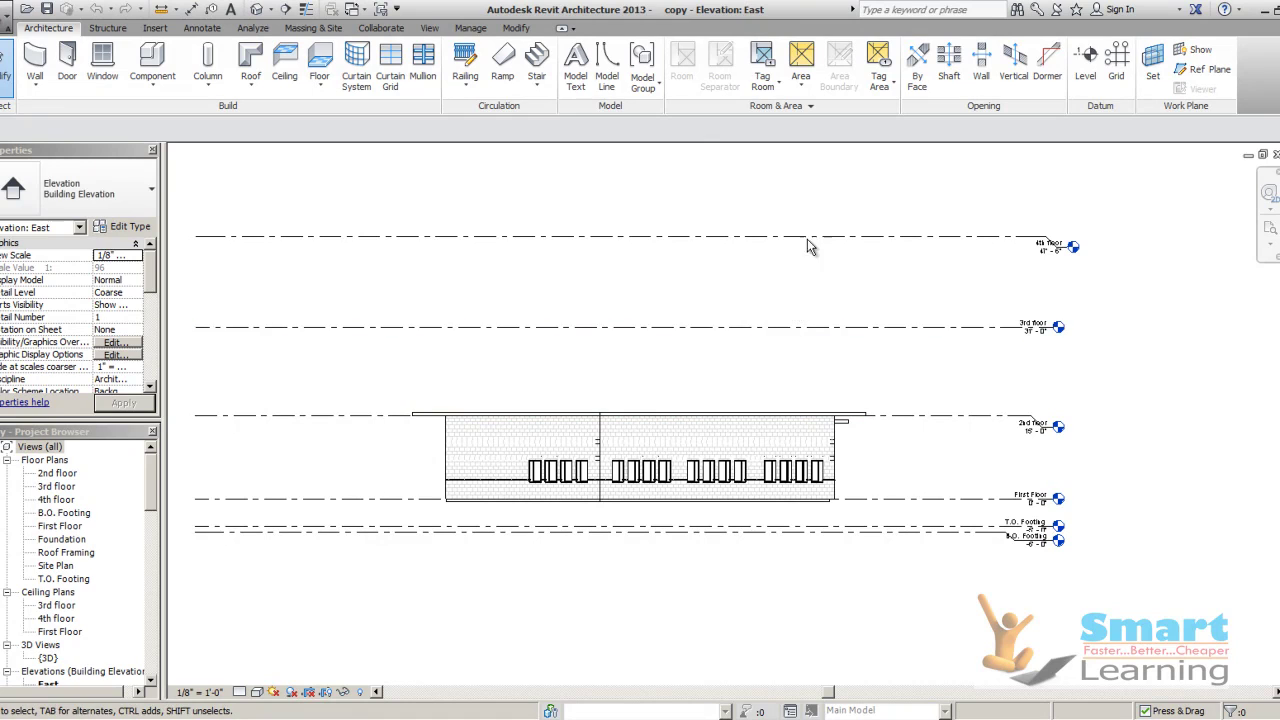
Inspect the layer structure and default thickness of the Insulation on Metal Deck - EPDM roof type, leaving it unchanged
scroll(817, 376, "up", 1)
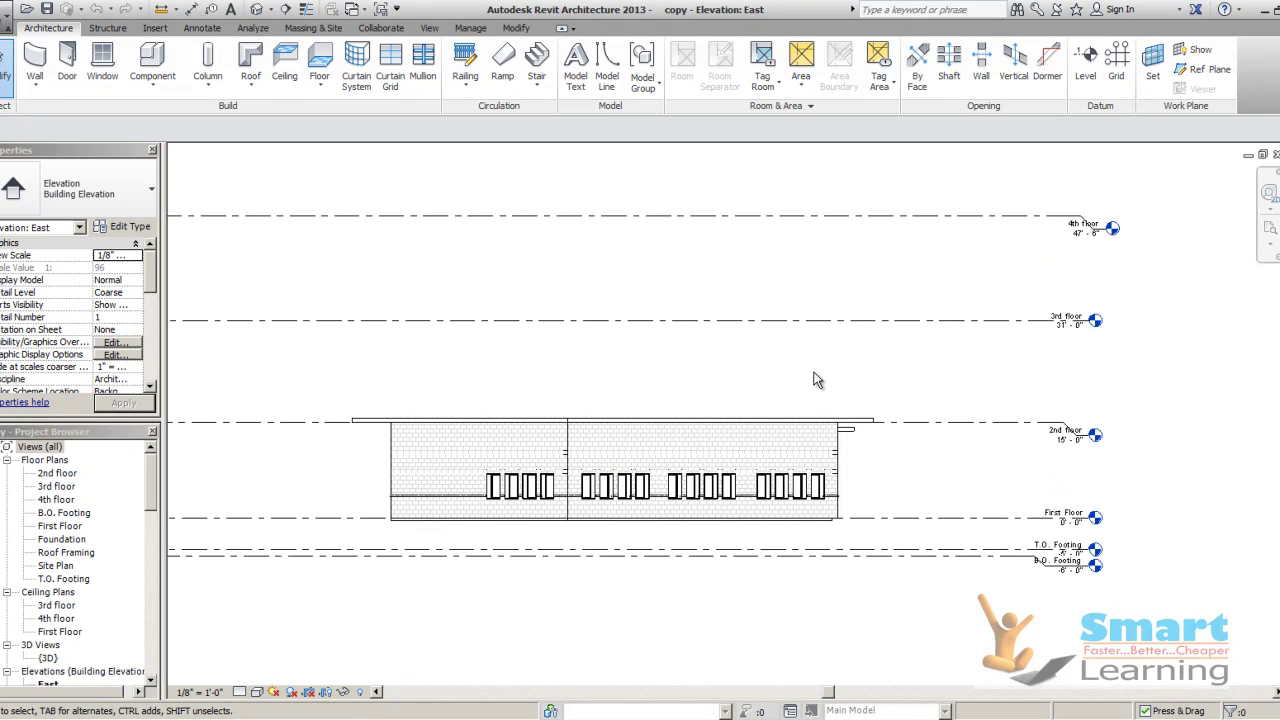
scroll(1088, 450, "up", 1)
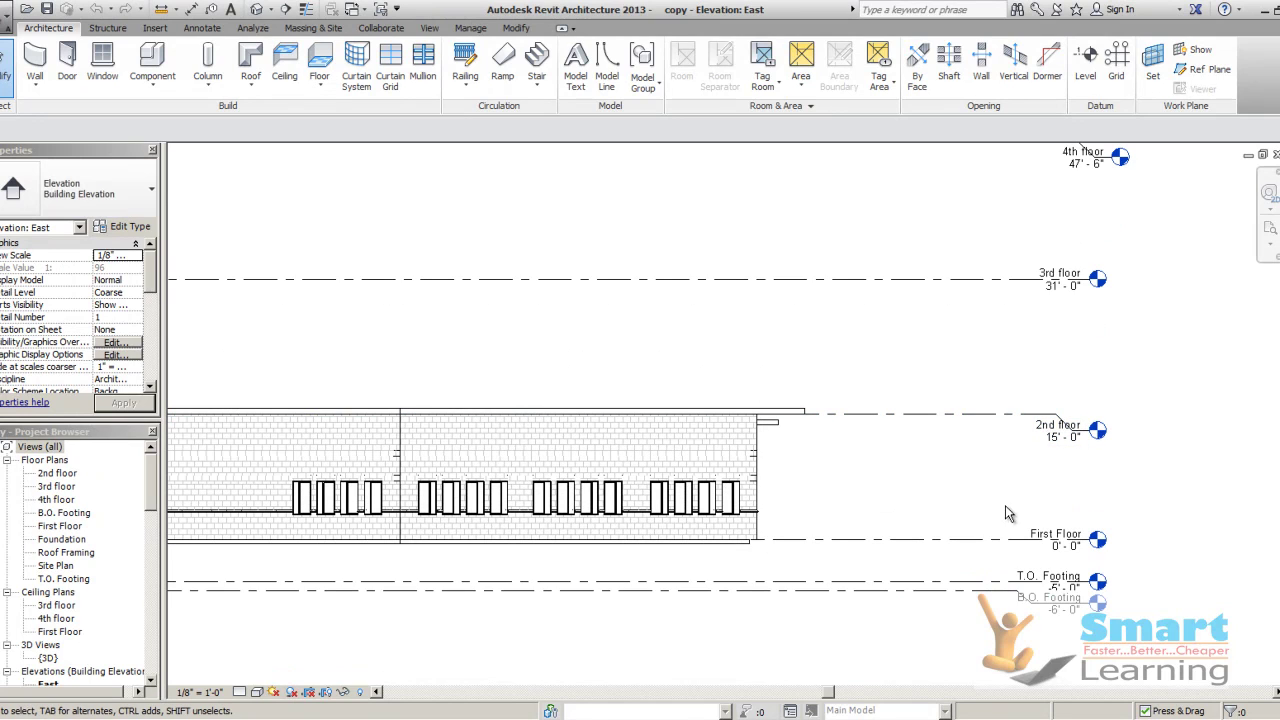
left_click(1050, 440)
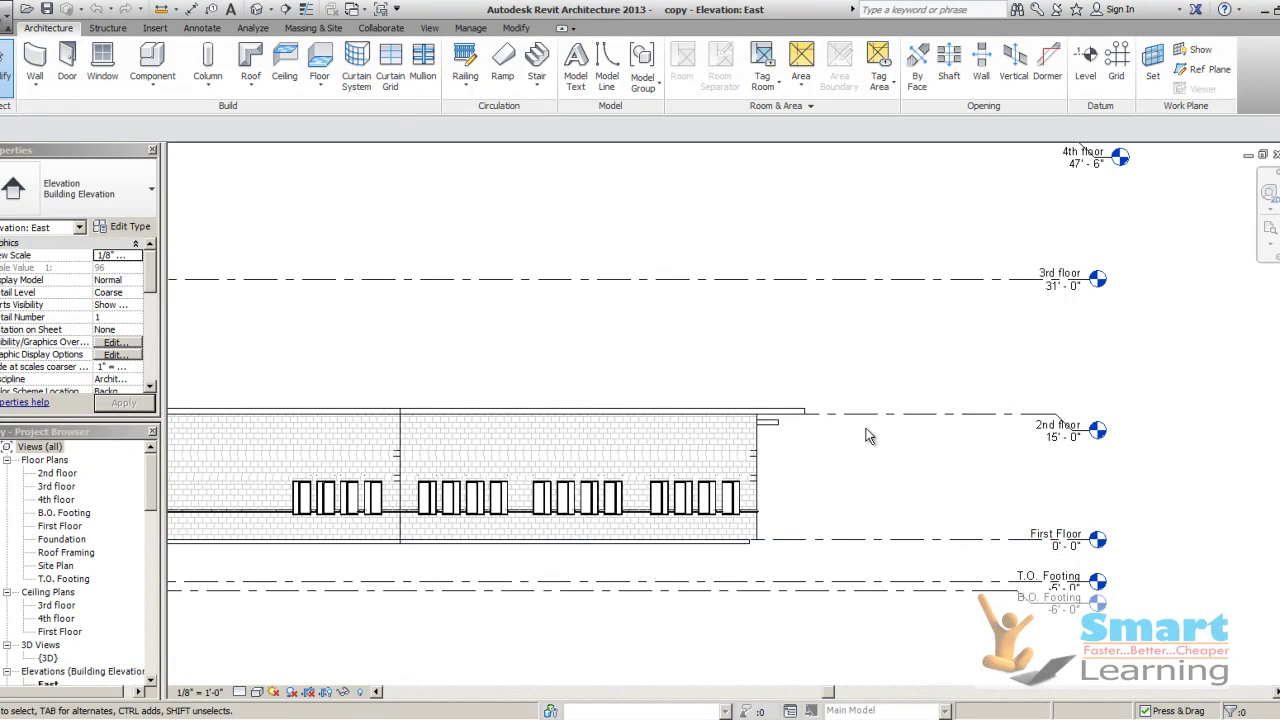
left_click(837, 420)
scroll(768, 415, "up", 1)
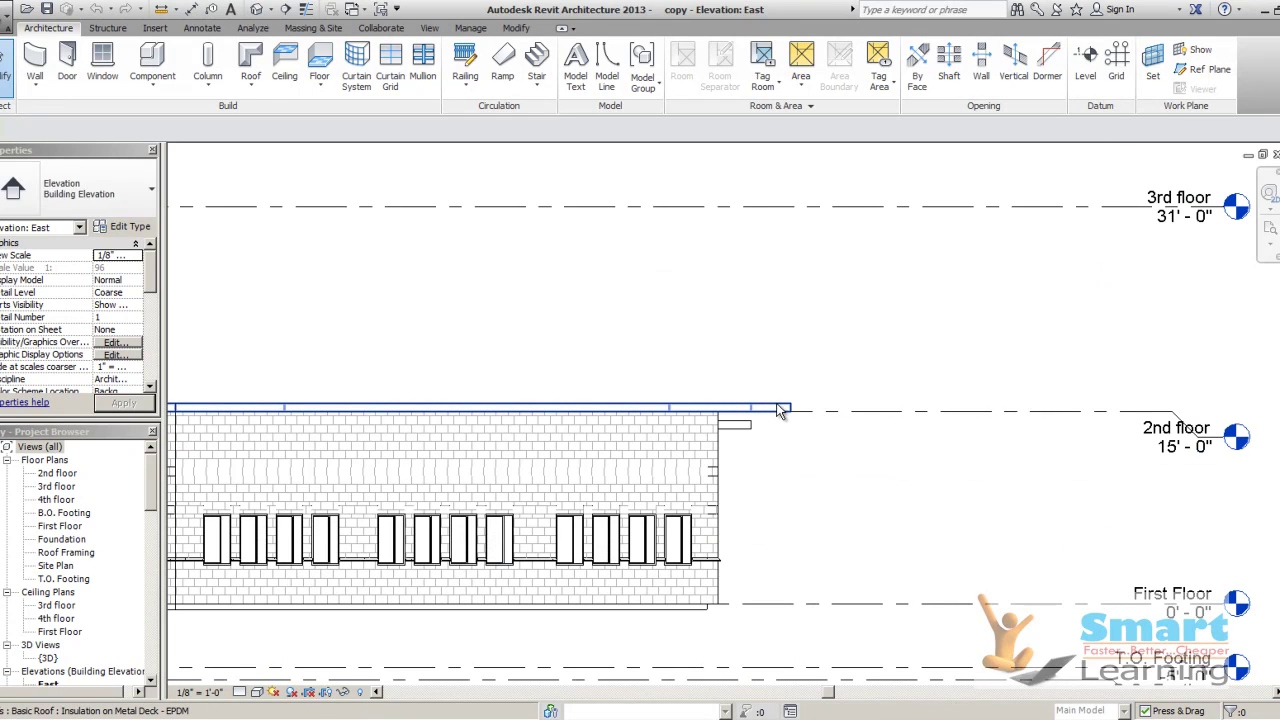
left_click(772, 416)
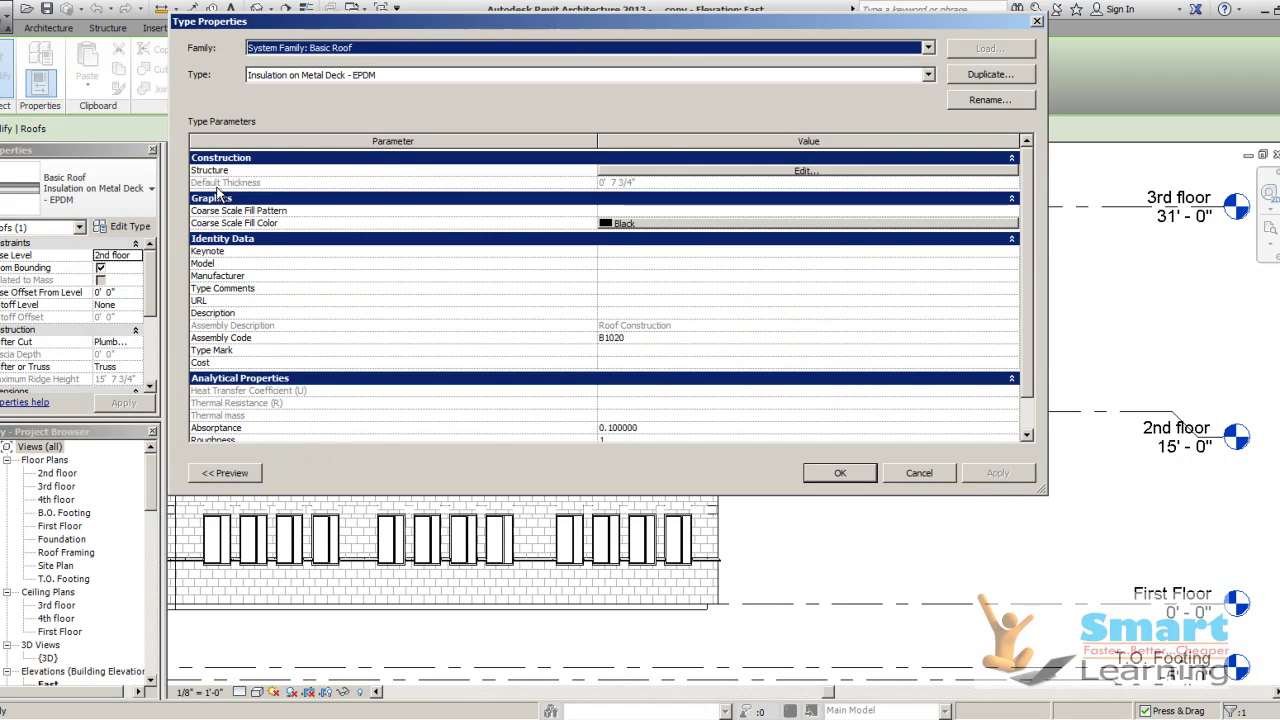
left_click(816, 171)
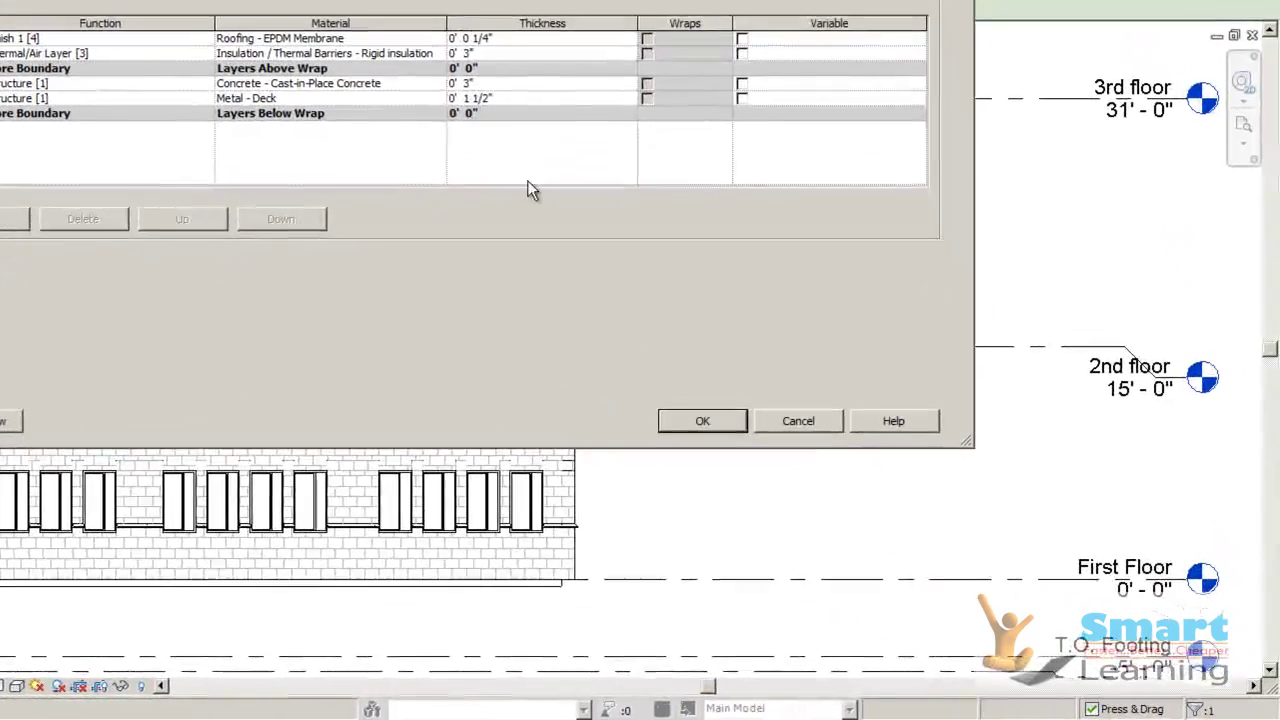
left_click(792, 420)
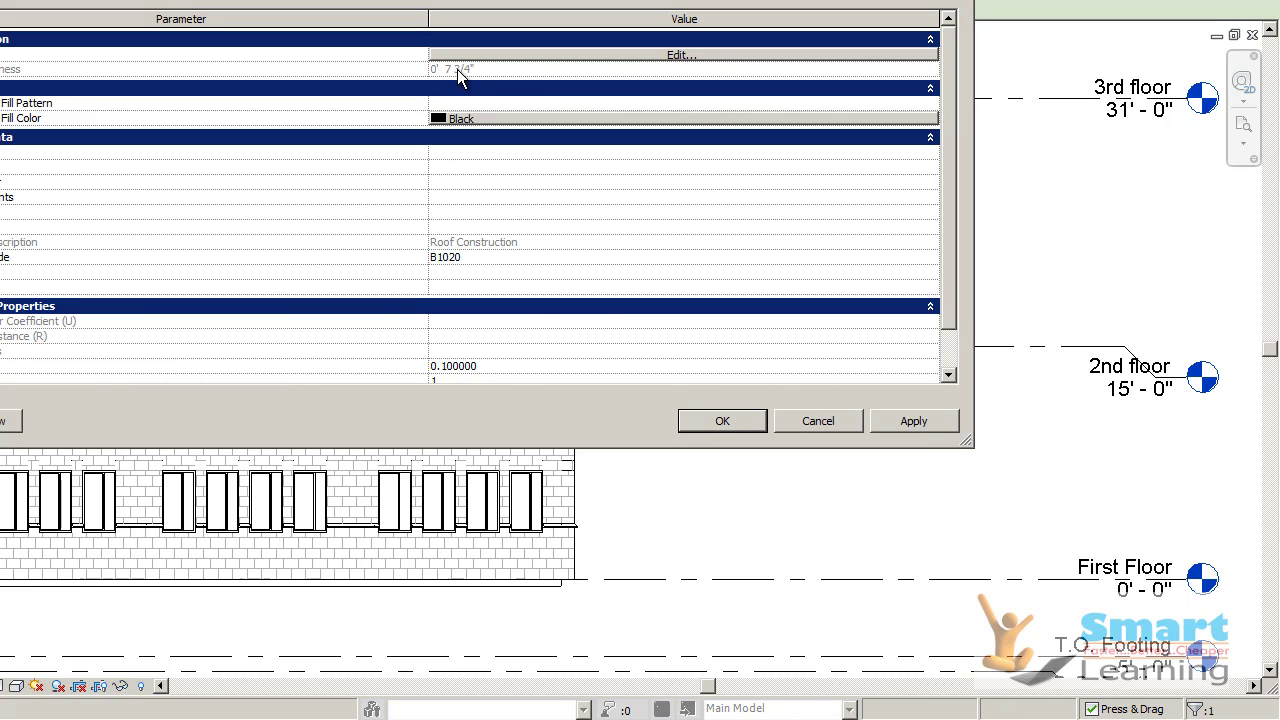
left_click(819, 421)
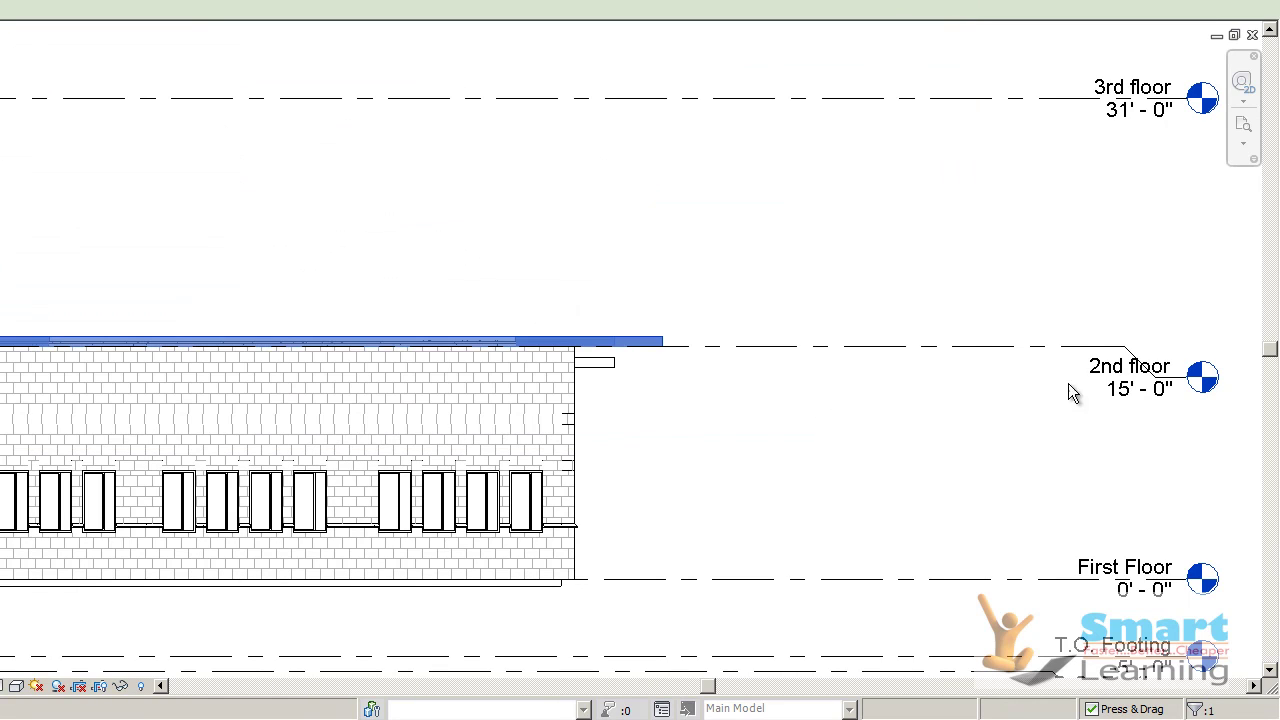
Set the 3rd floor level's elevation to 30' 7 3/4"
left_click(1139, 390)
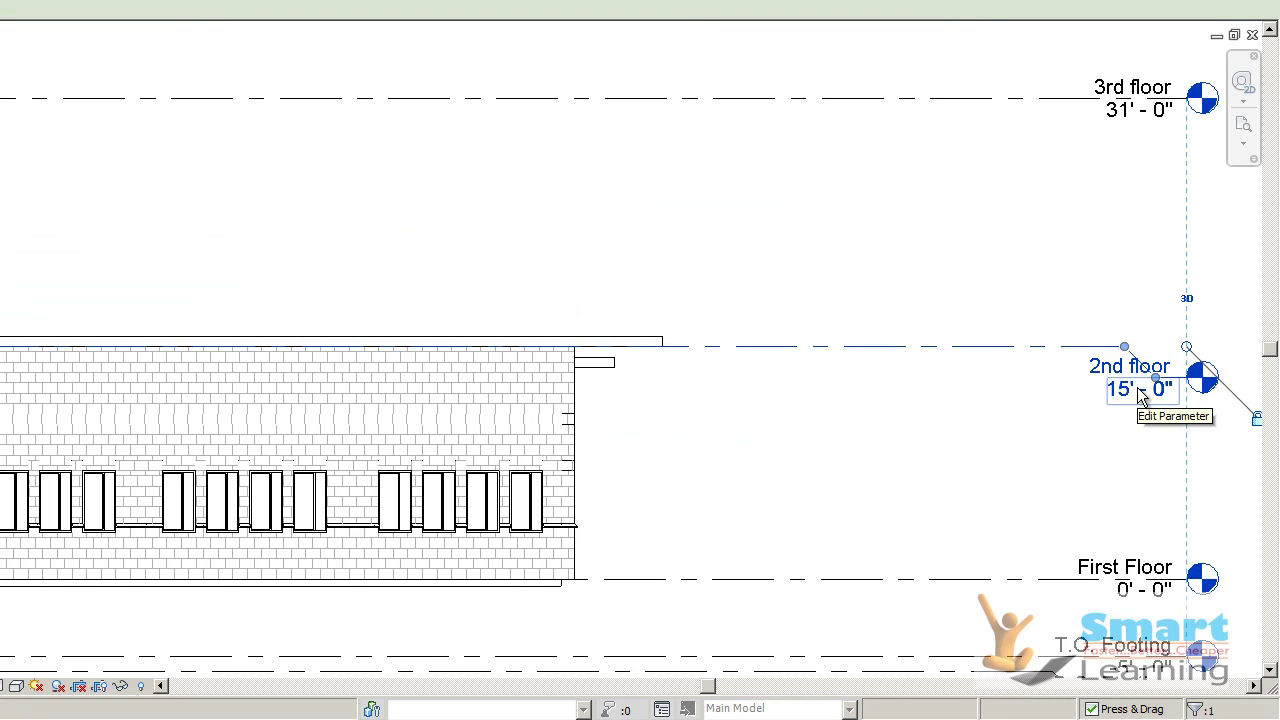
left_click(1113, 116)
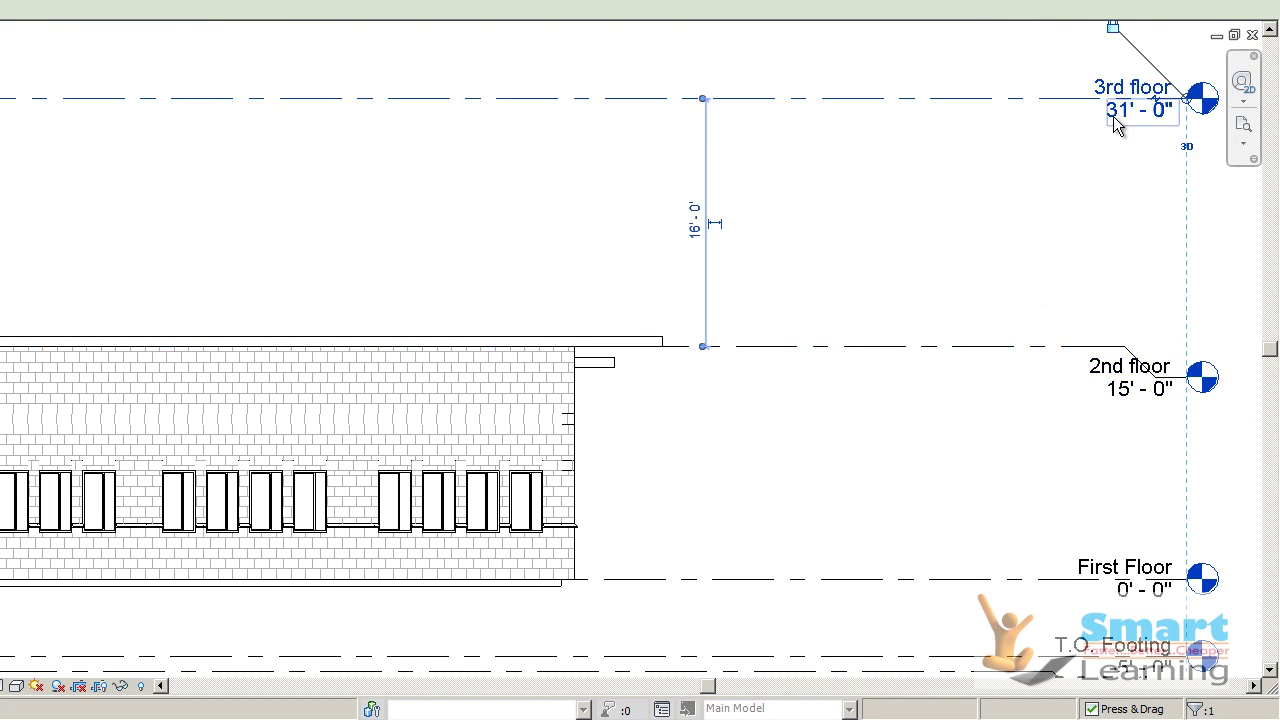
left_click(1113, 116)
type("30")
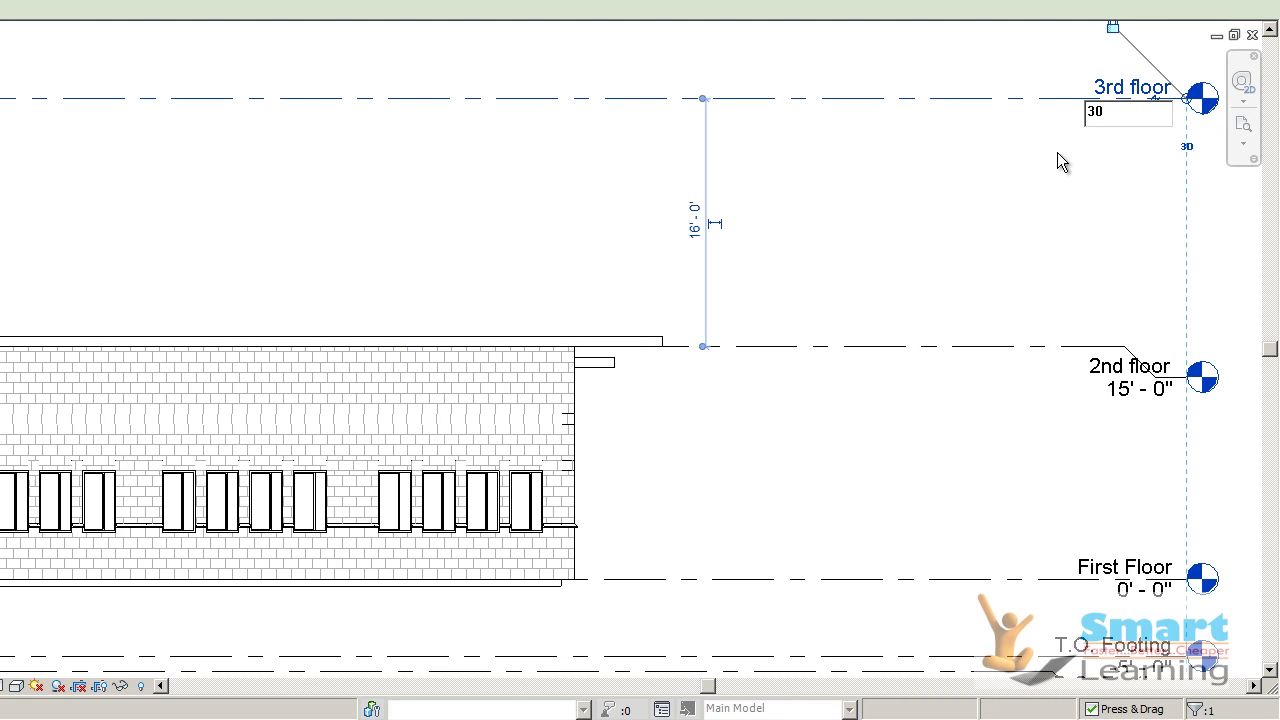
type(" 7 3/4")
key("Return")
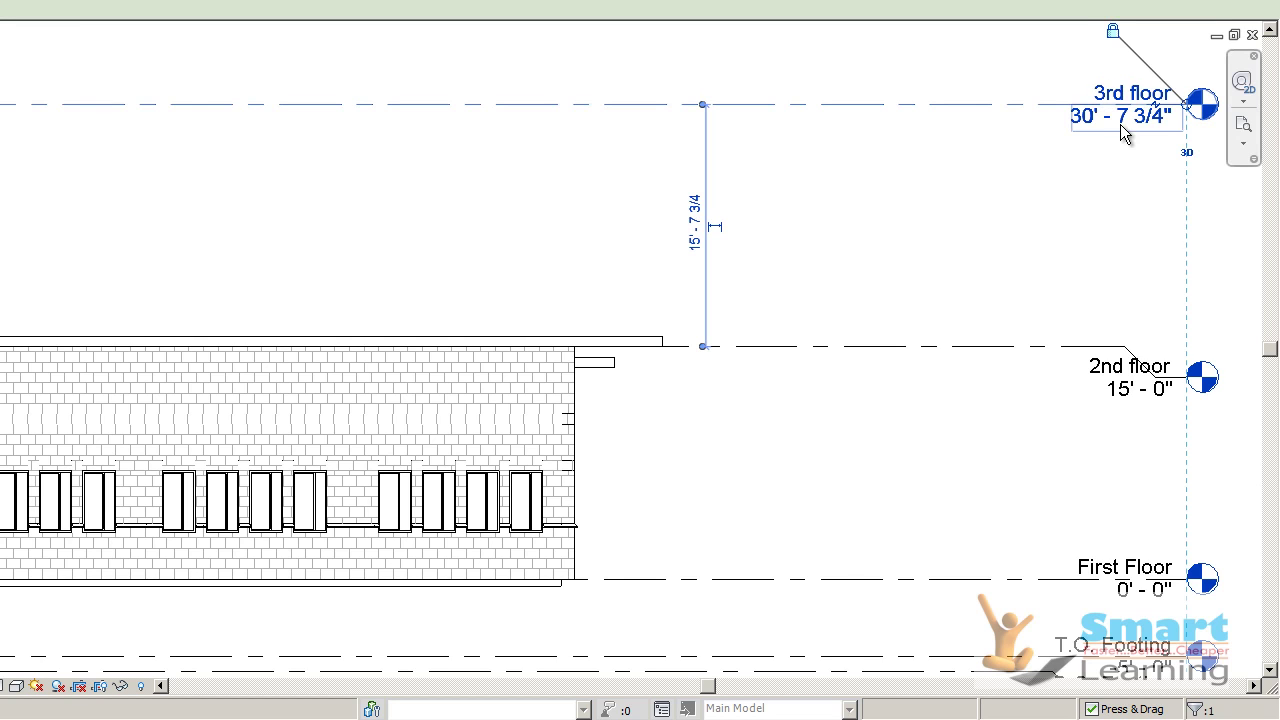
left_click(1066, 178)
scroll(869, 282, "down", 2)
middle_click_drag(851, 294, 810, 379)
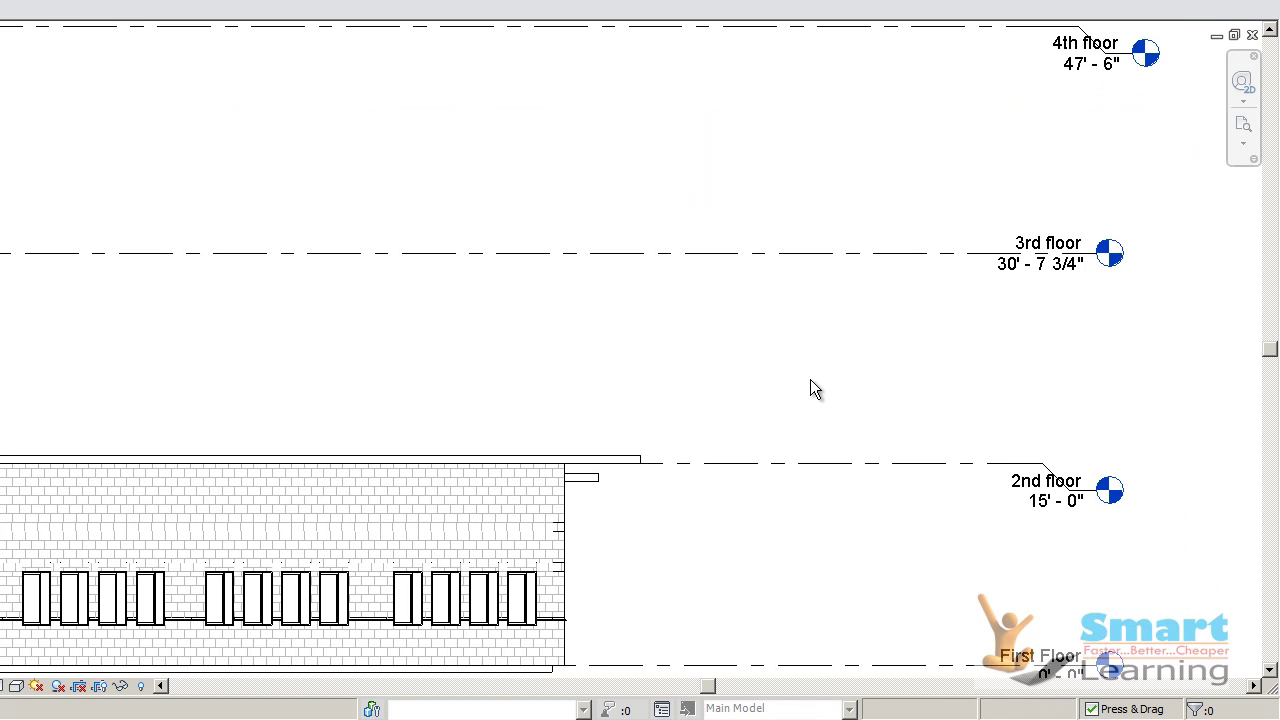
middle_click_drag(895, 318, 857, 380)
scroll(857, 380, "down", 1)
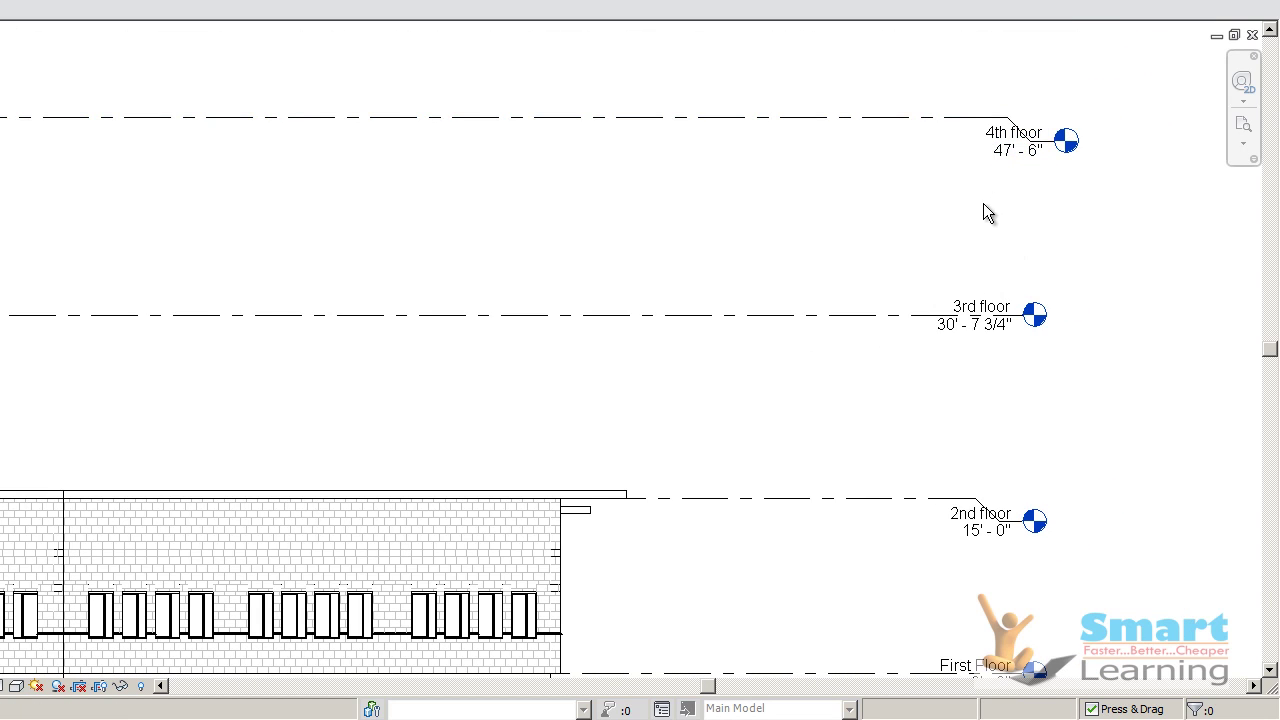
left_click(1005, 155)
left_click(1008, 153)
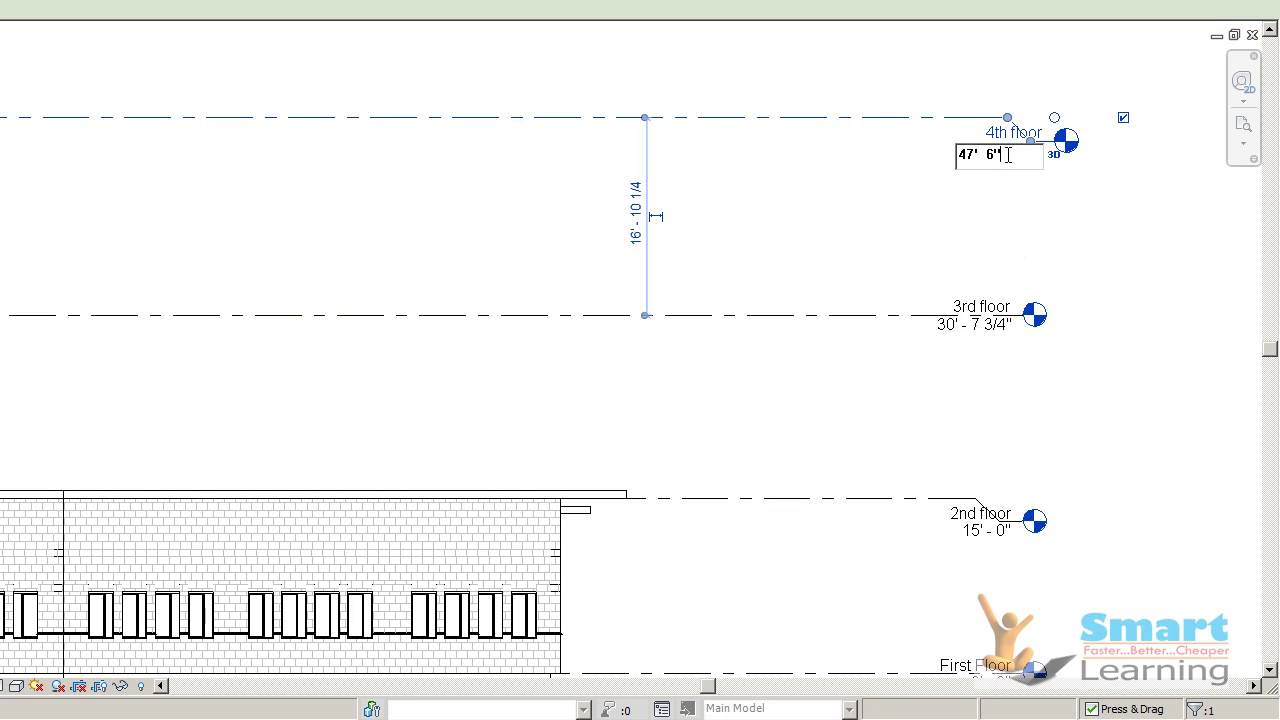
left_click_drag(1008, 155, 955, 157)
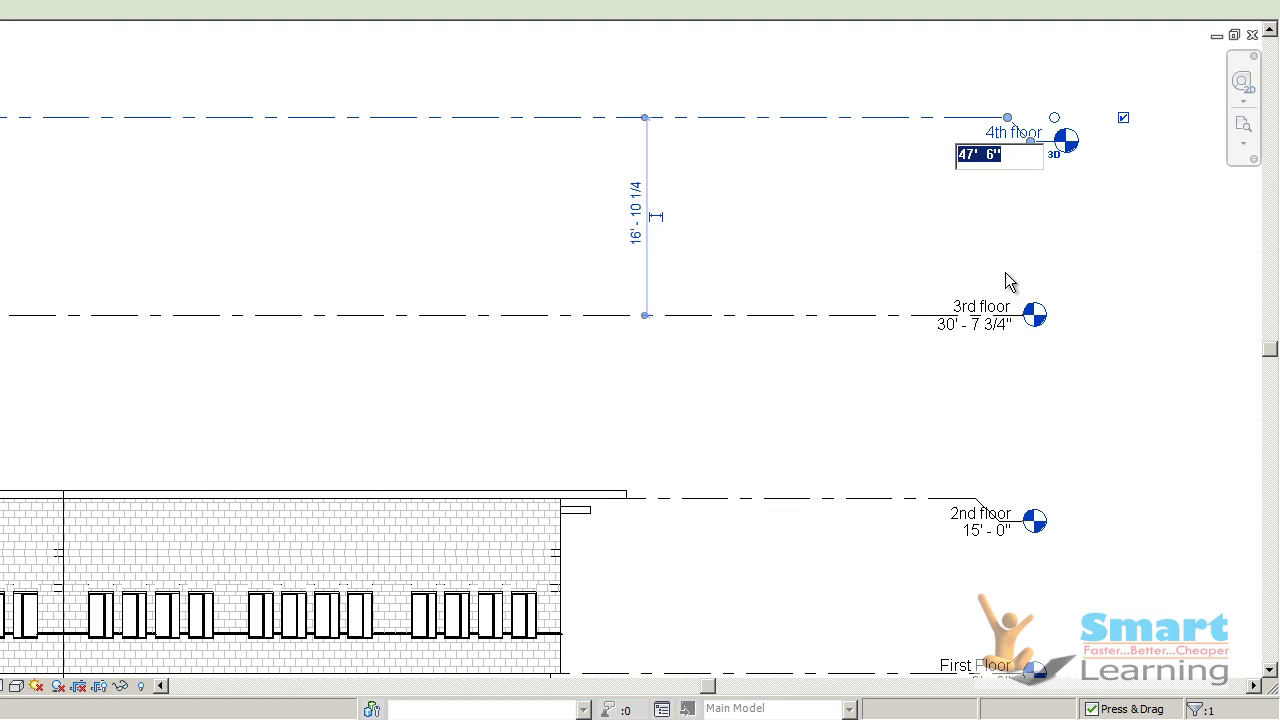
left_click(988, 333)
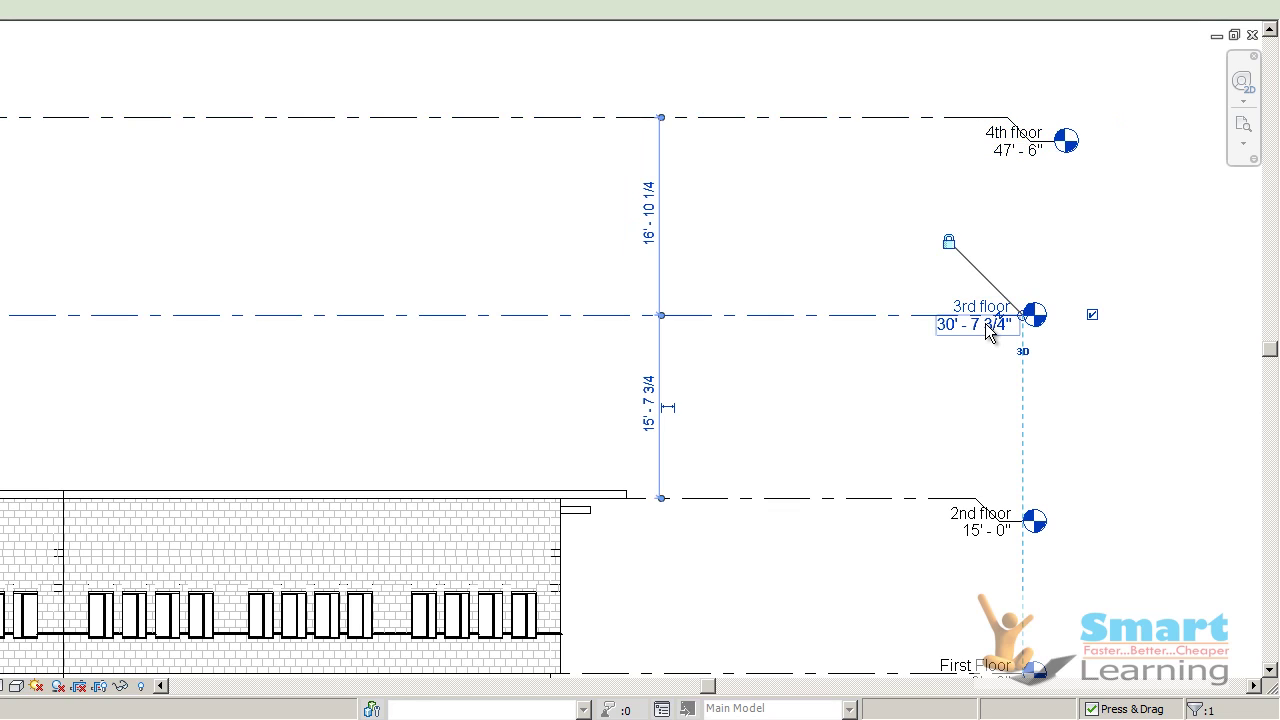
left_click(985, 328)
left_click_drag(1001, 330, 930, 332)
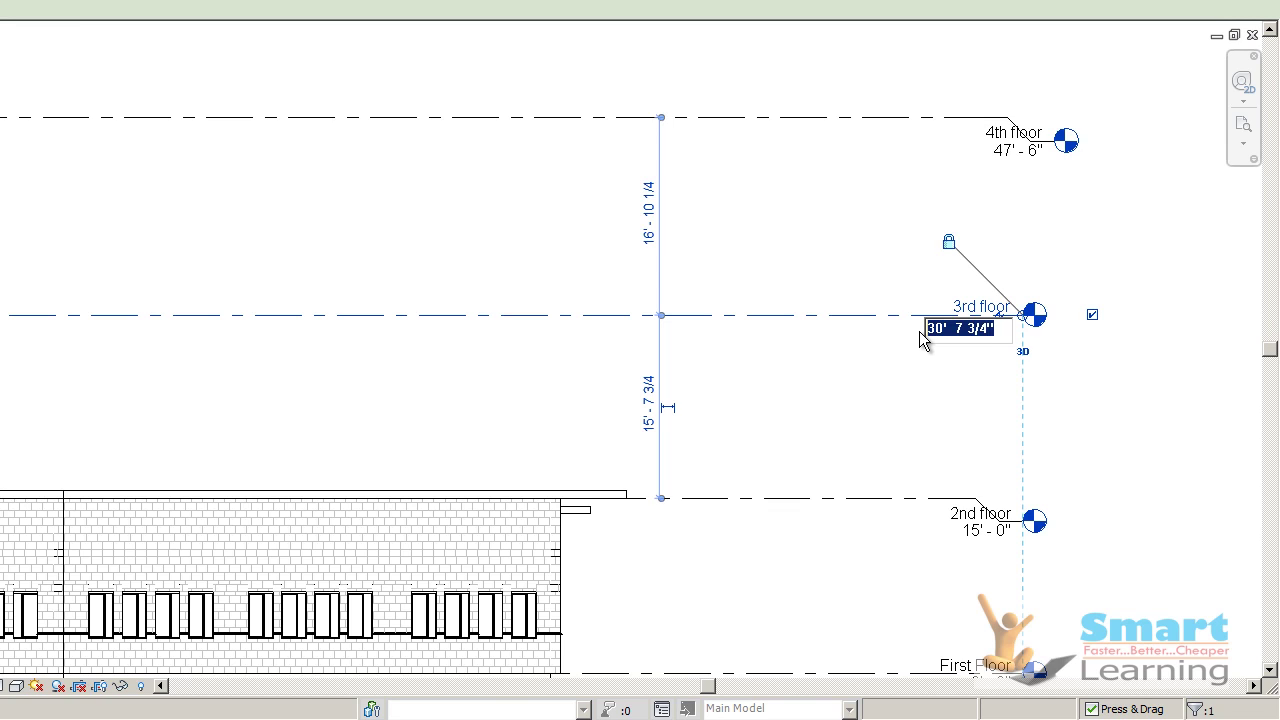
key("ctrl+z")
key("Escape")
Set the 4th floor level's elevation to 46' 3 1/2" and clear the selection
left_click(1002, 165)
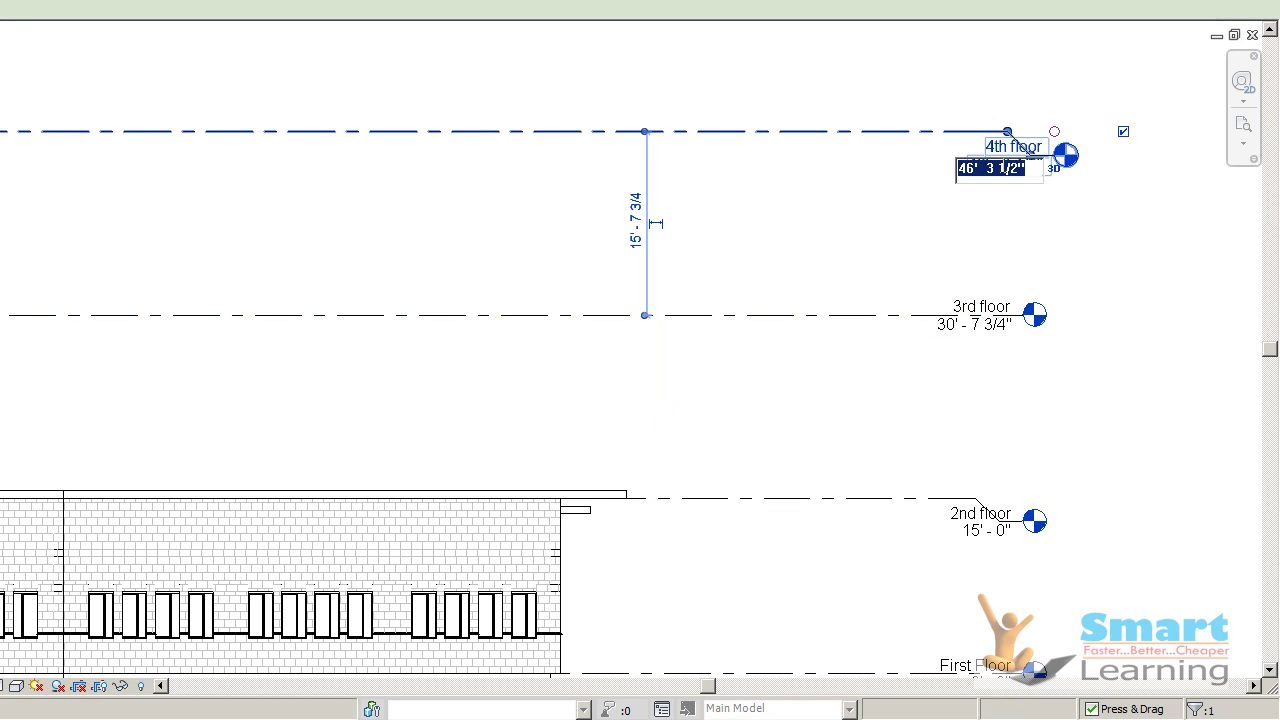
left_click(1006, 168)
left_click(1036, 168)
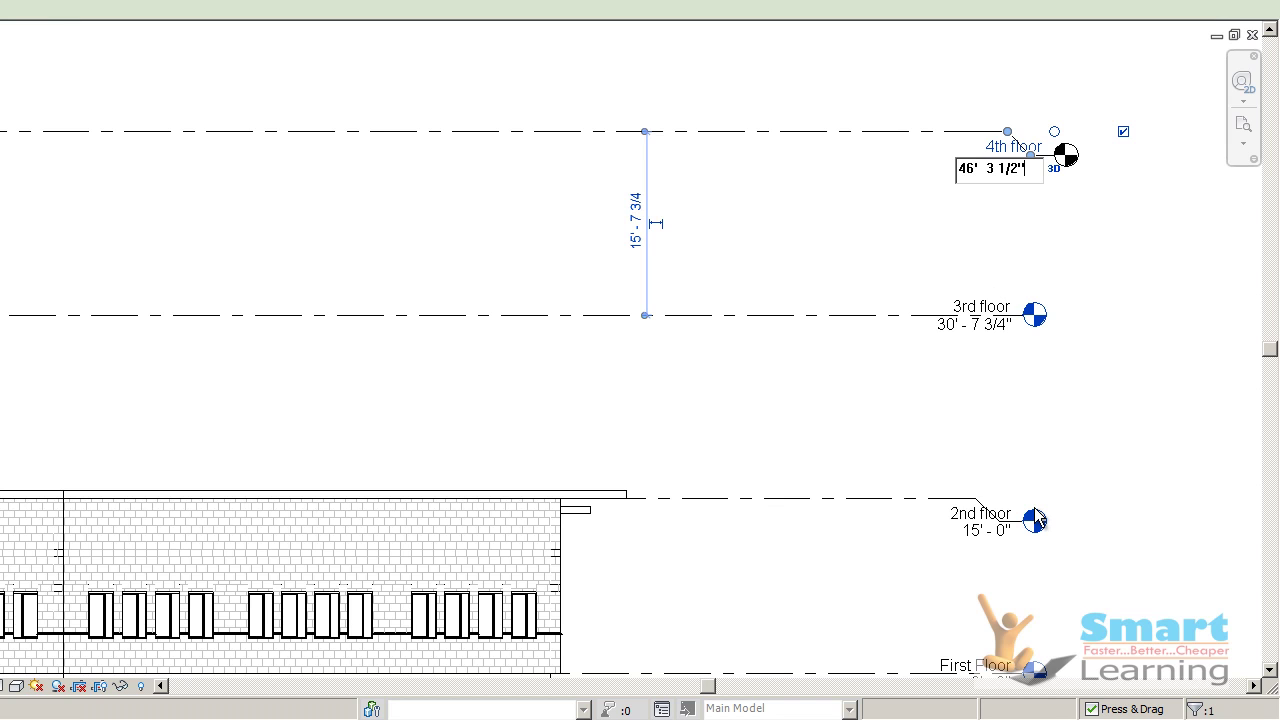
key("Return")
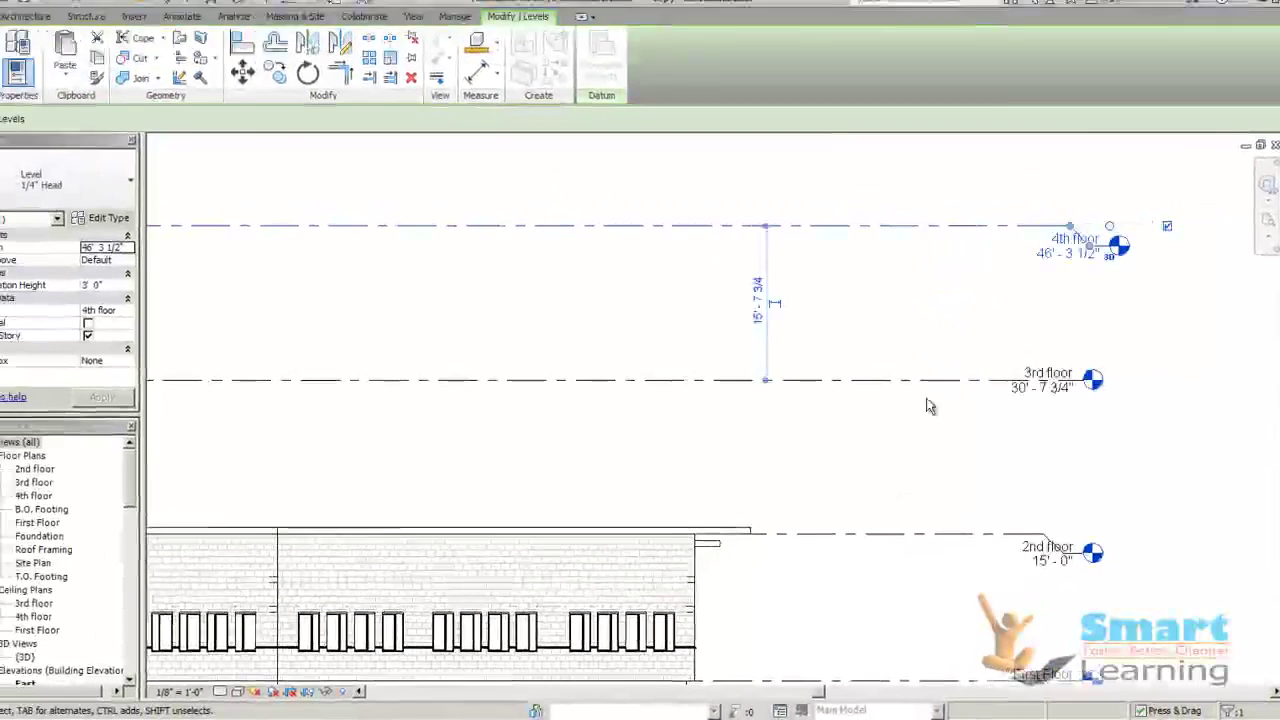
scroll(1097, 386, "down", 3)
key("Escape")
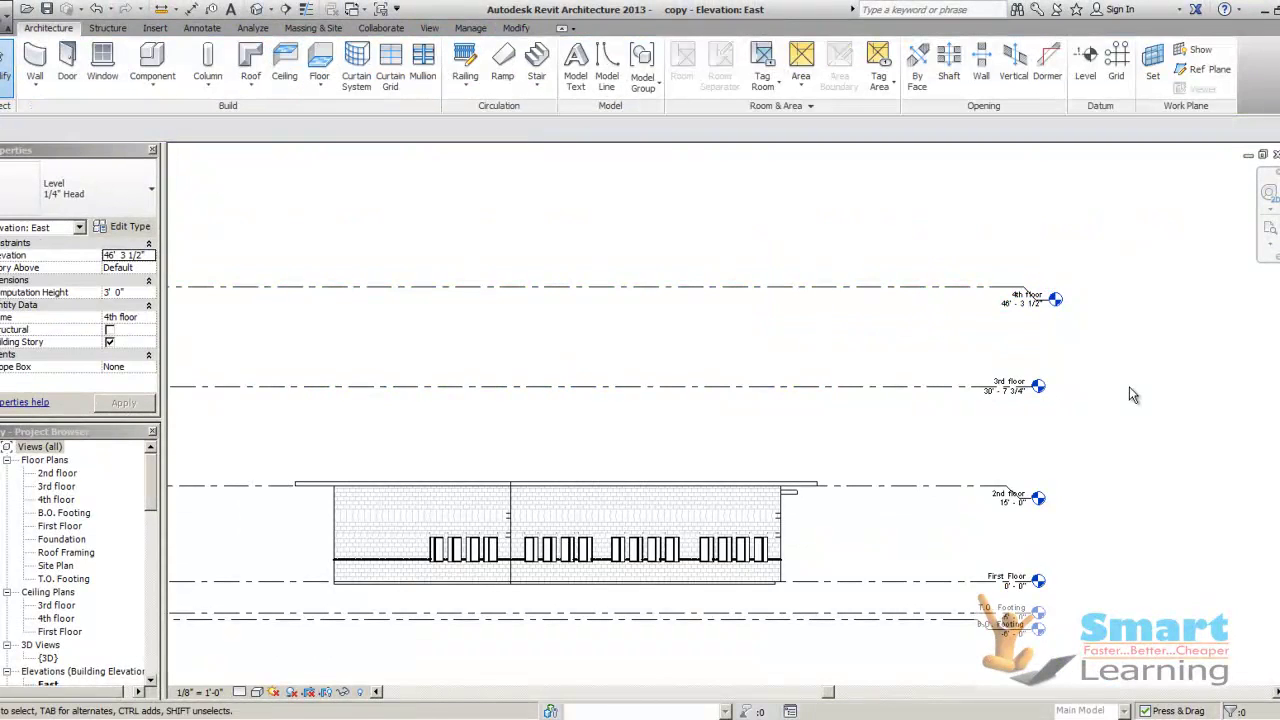
In the First Floor plan, select the whole building and filter the selection down to walls only
double_click(59, 526)
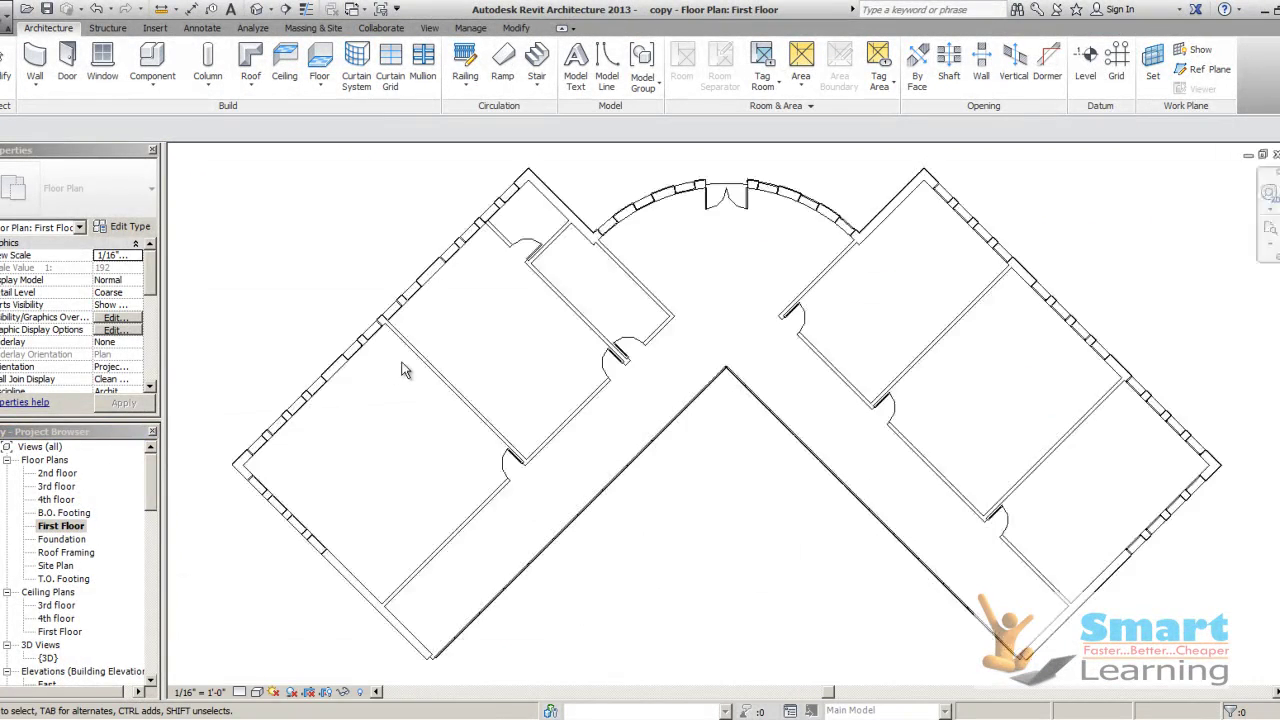
scroll(547, 354, "down", 3)
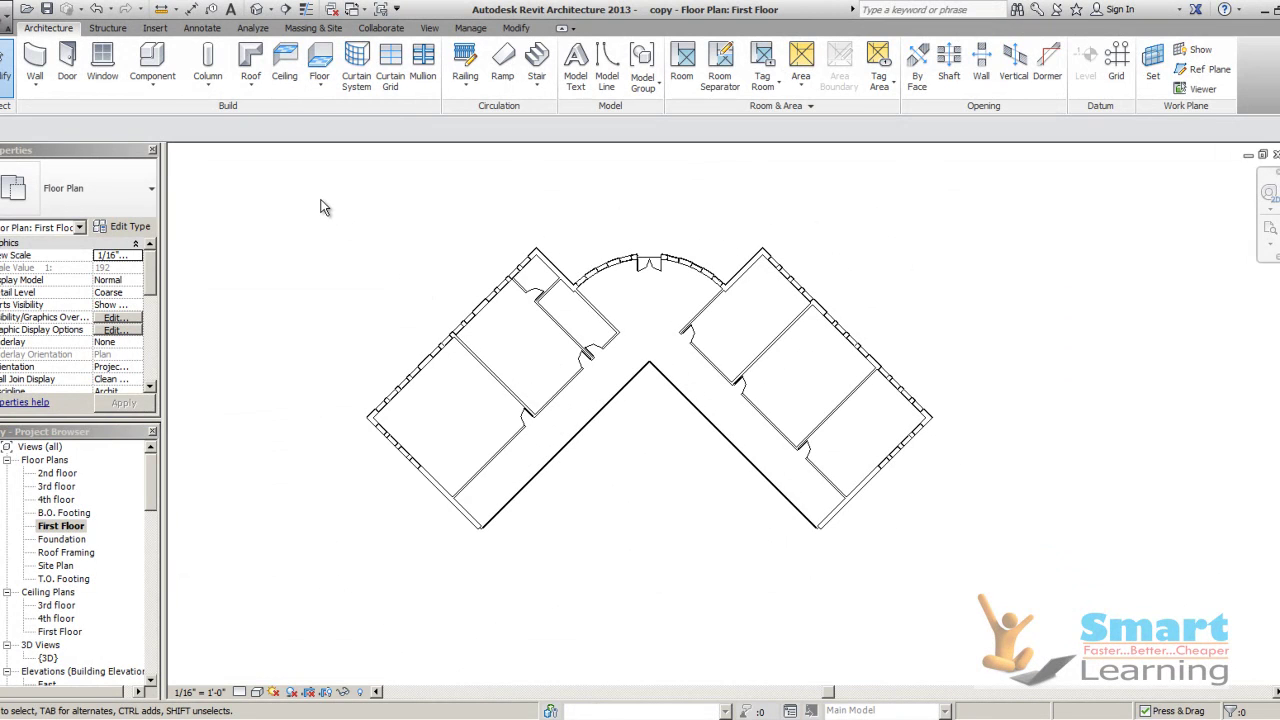
left_click_drag(321, 200, 963, 568)
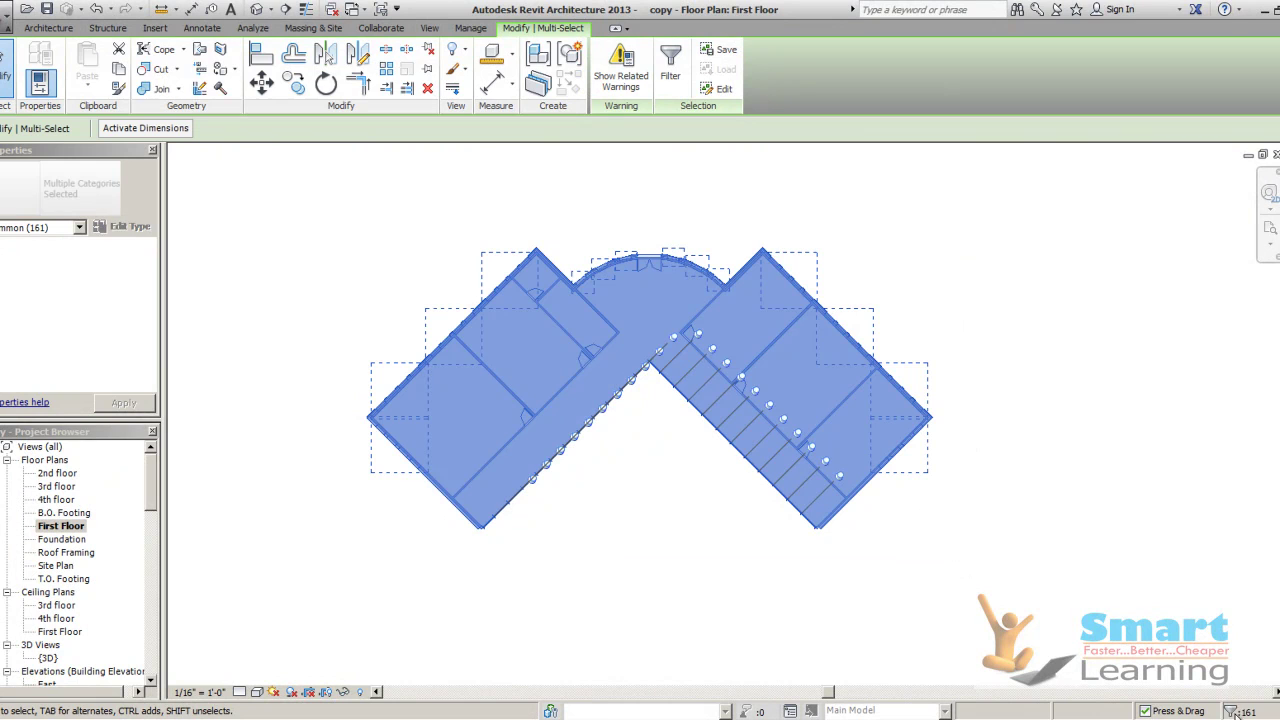
left_click(1236, 711)
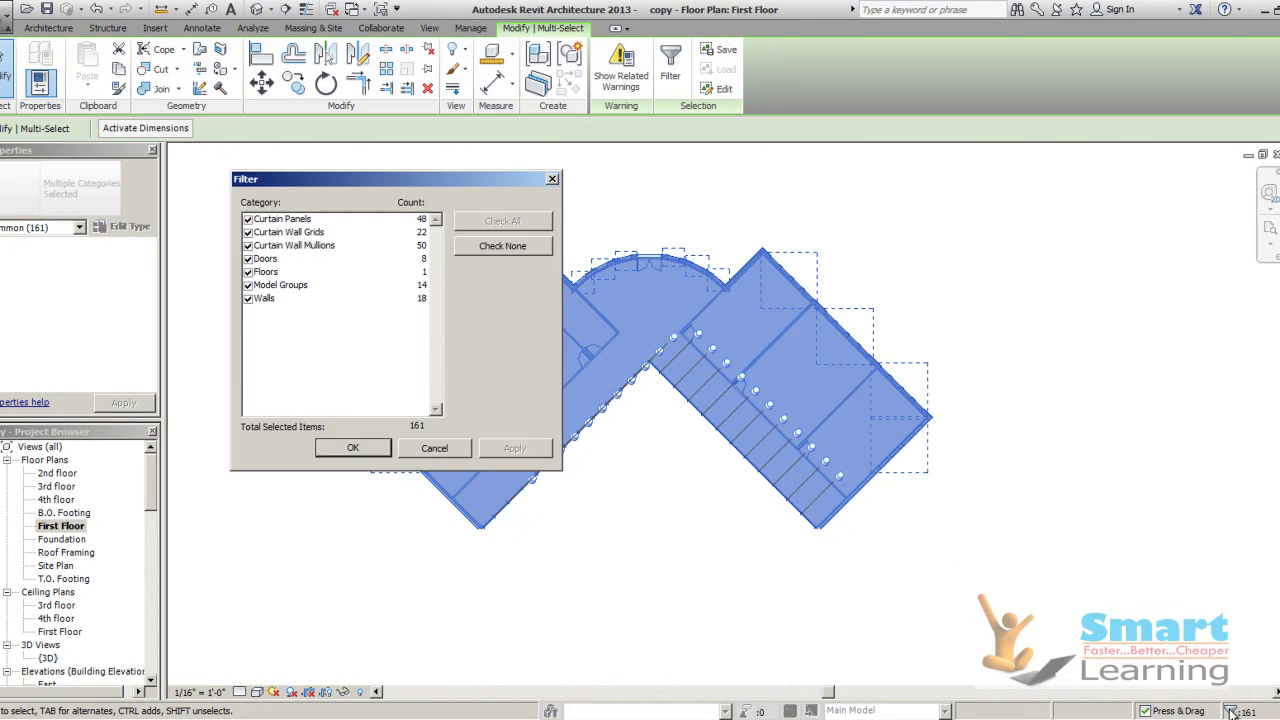
left_click(248, 219)
left_click(248, 232)
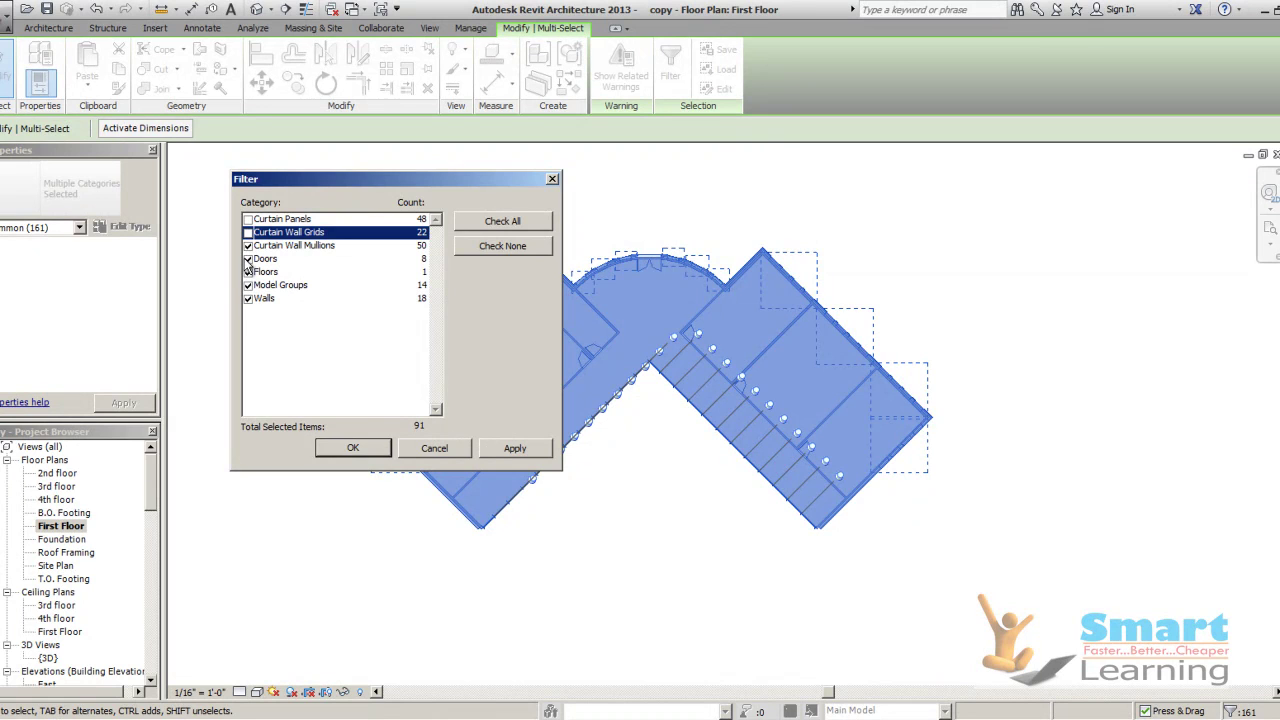
left_click(248, 285)
left_click(248, 272)
left_click(248, 259)
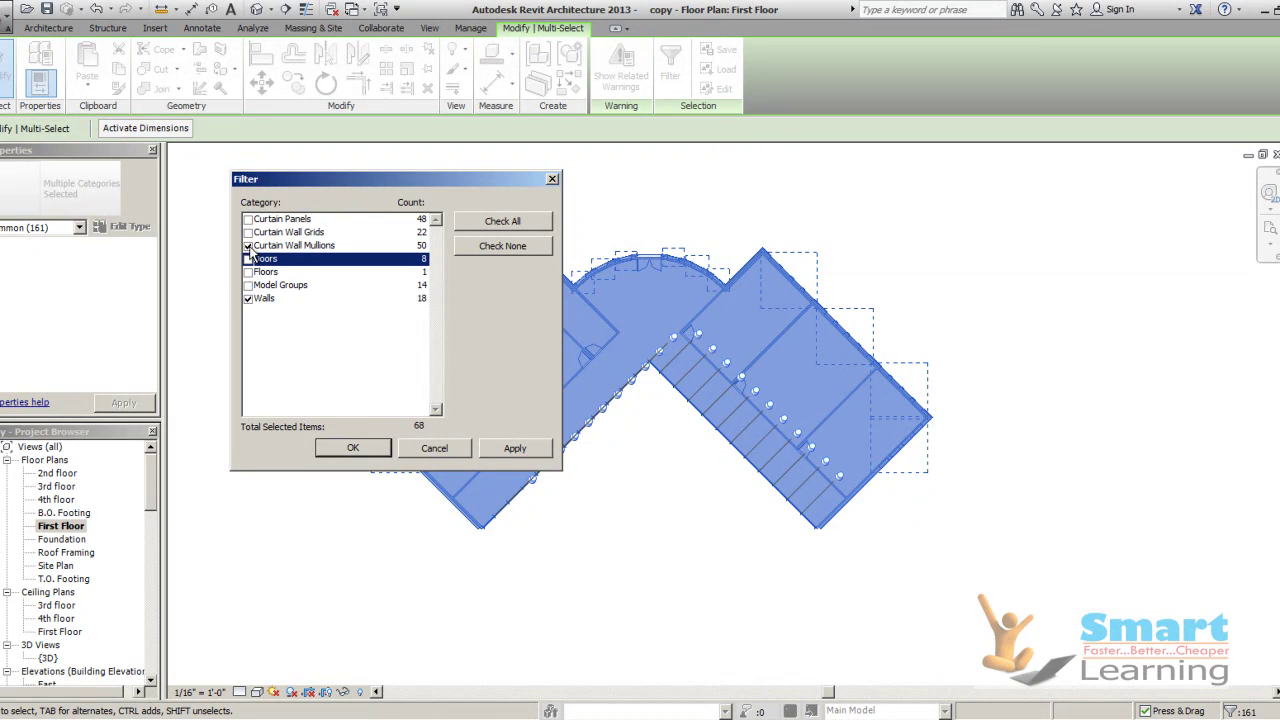
left_click(248, 245)
left_click(352, 447)
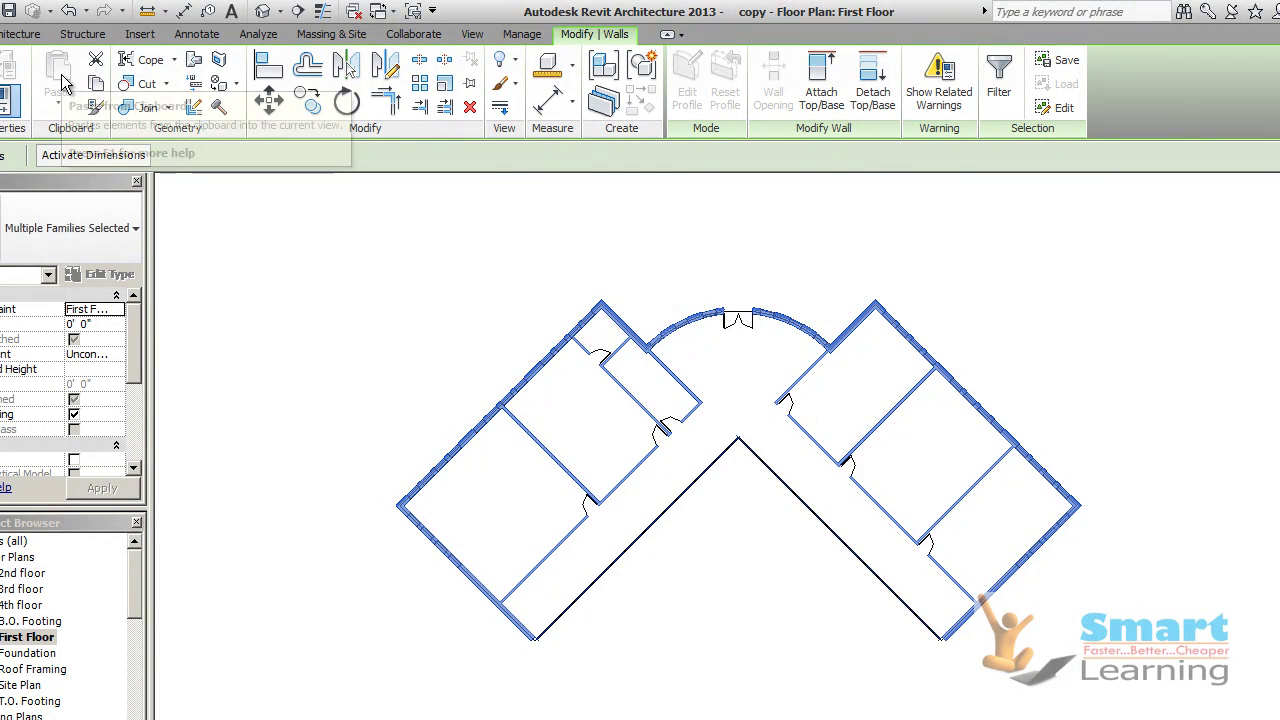
Paste the copied walls aligned to the 2nd floor level and open the default 3D view
left_click(419, 287)
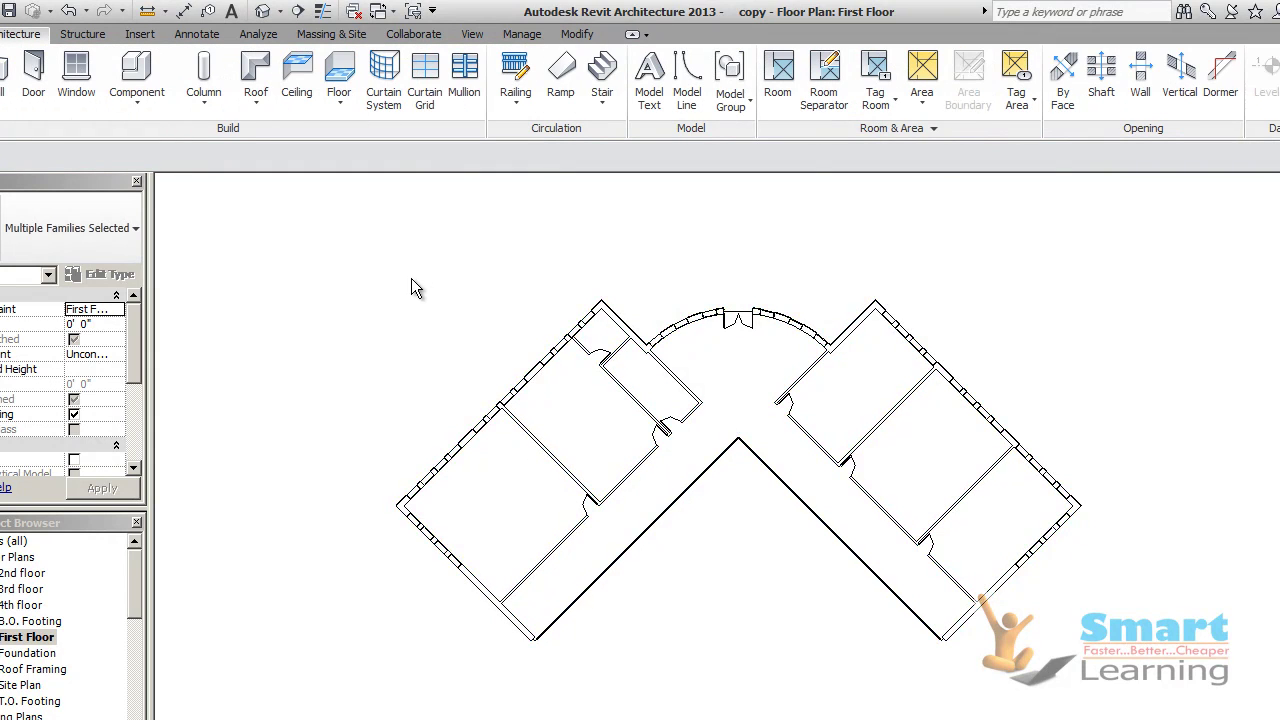
left_click(577, 34)
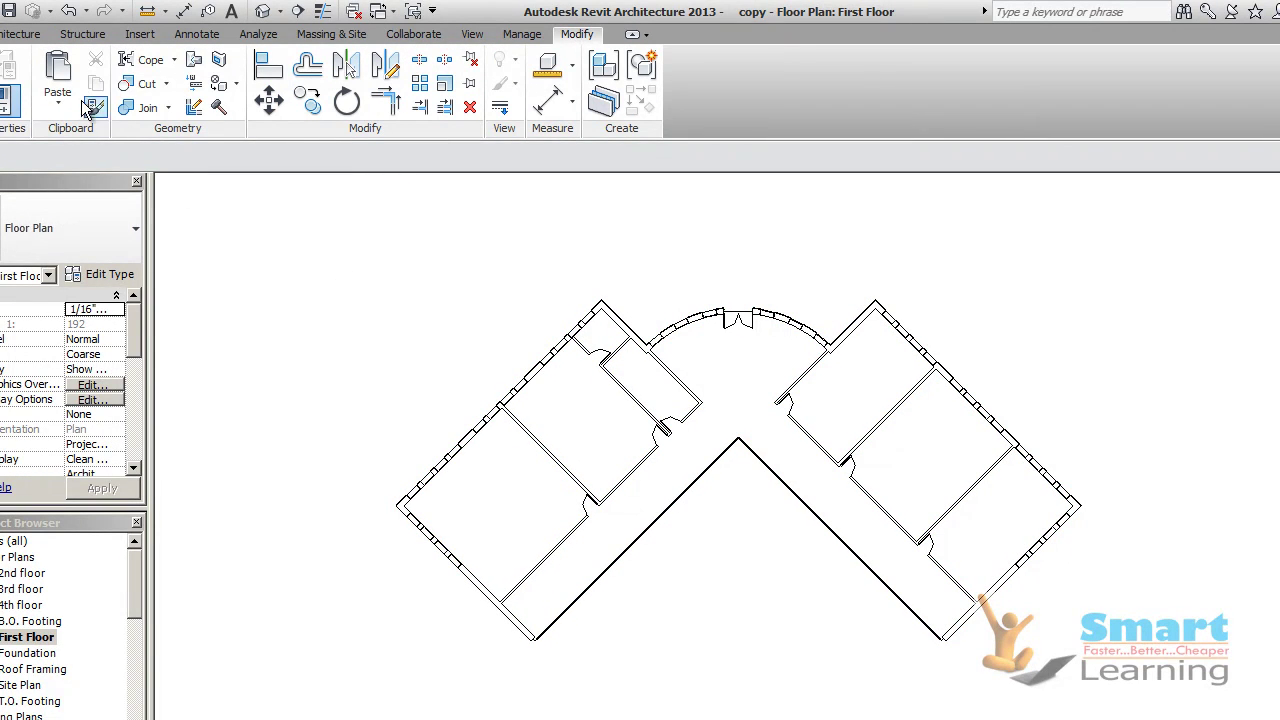
left_click(58, 100)
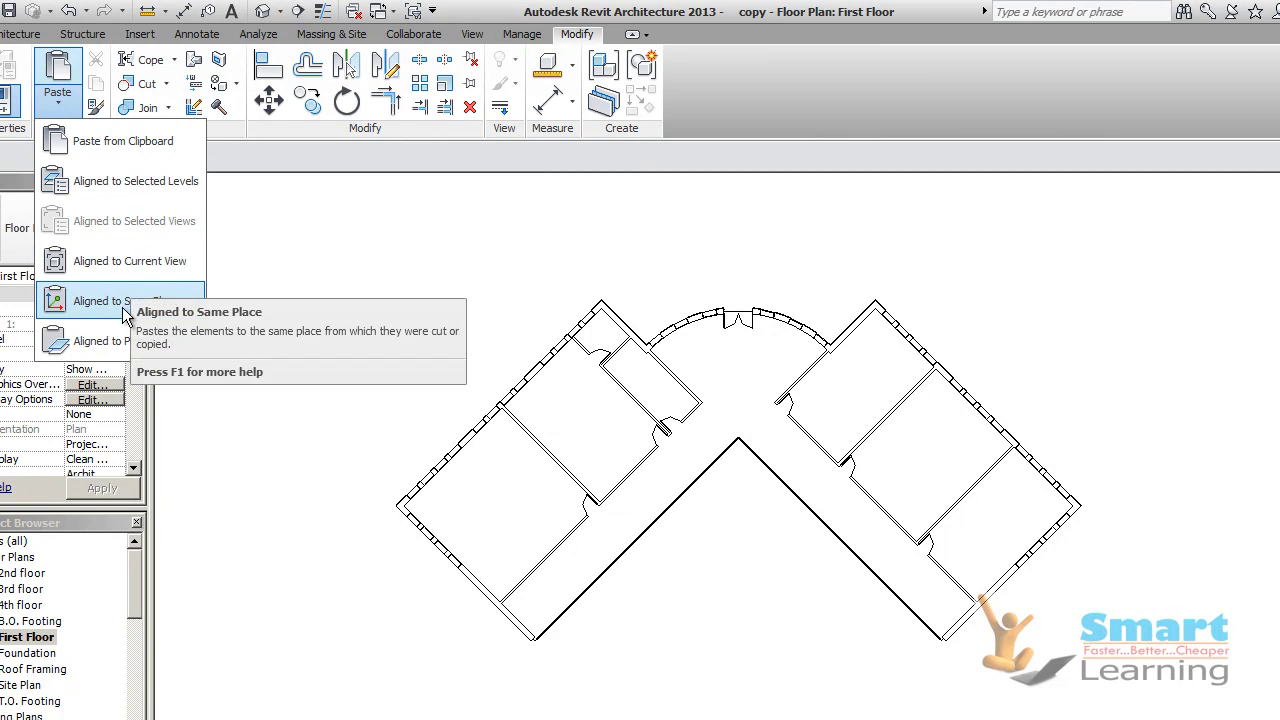
left_click(113, 190)
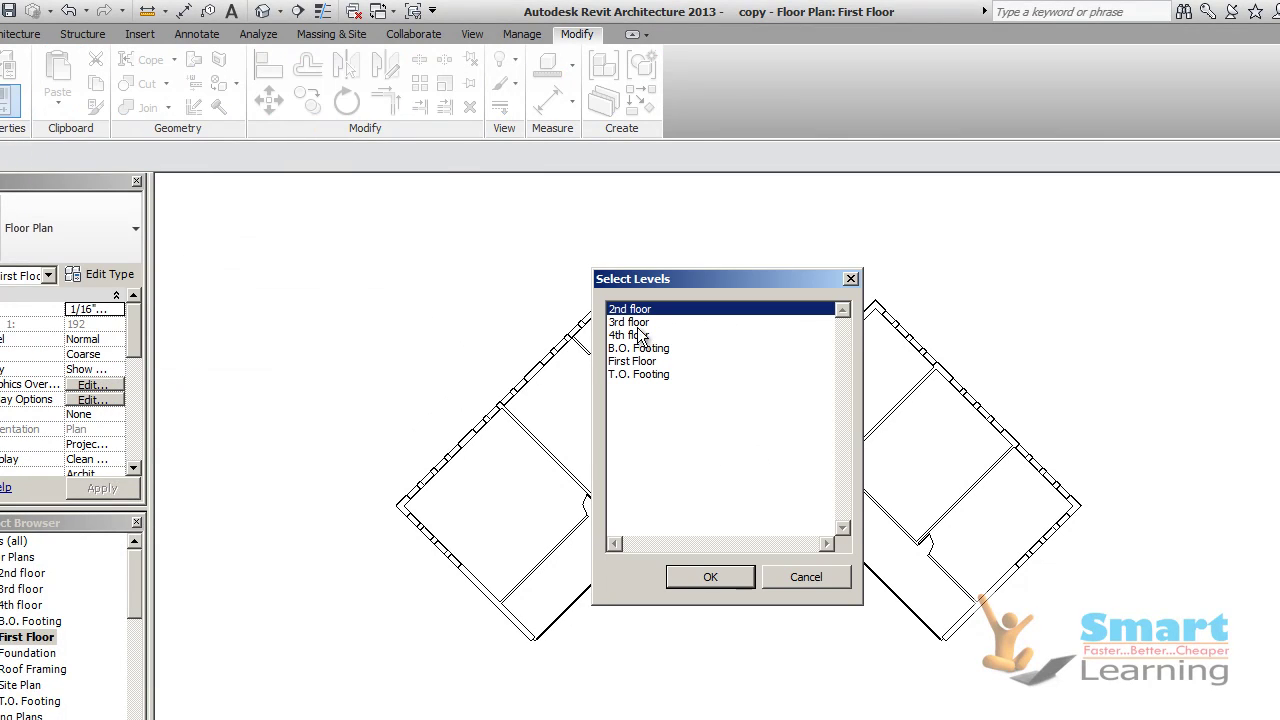
left_click(710, 578)
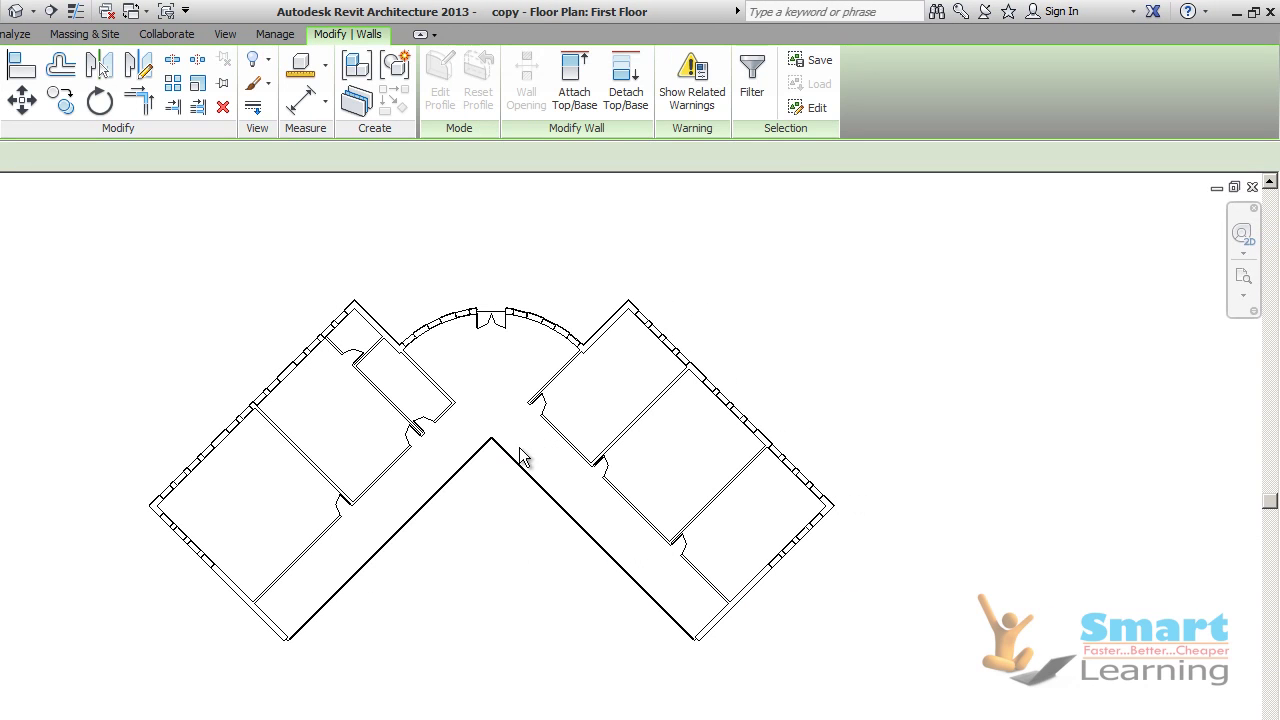
left_click(232, 36)
left_click(253, 67)
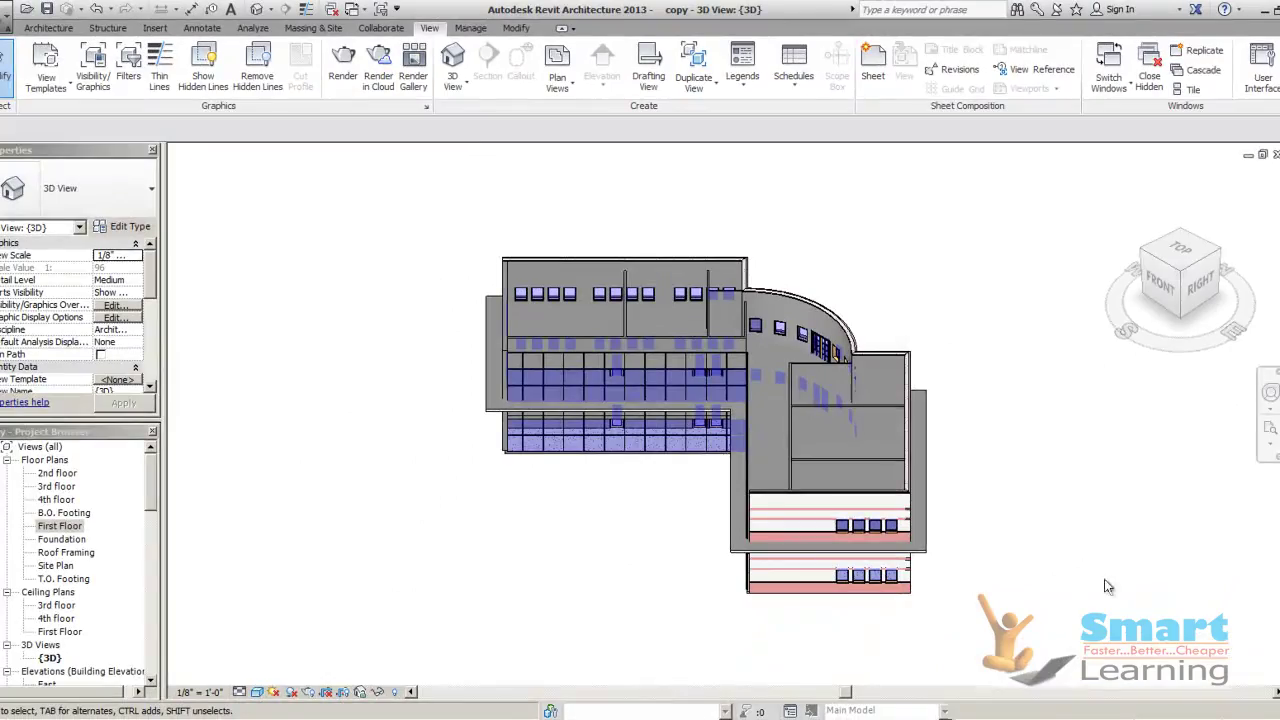
Examine the copied second-storey walls and the roof between the storeys from several angles in the 3D view
middle_click_drag(1017, 531, 936, 397, "shift")
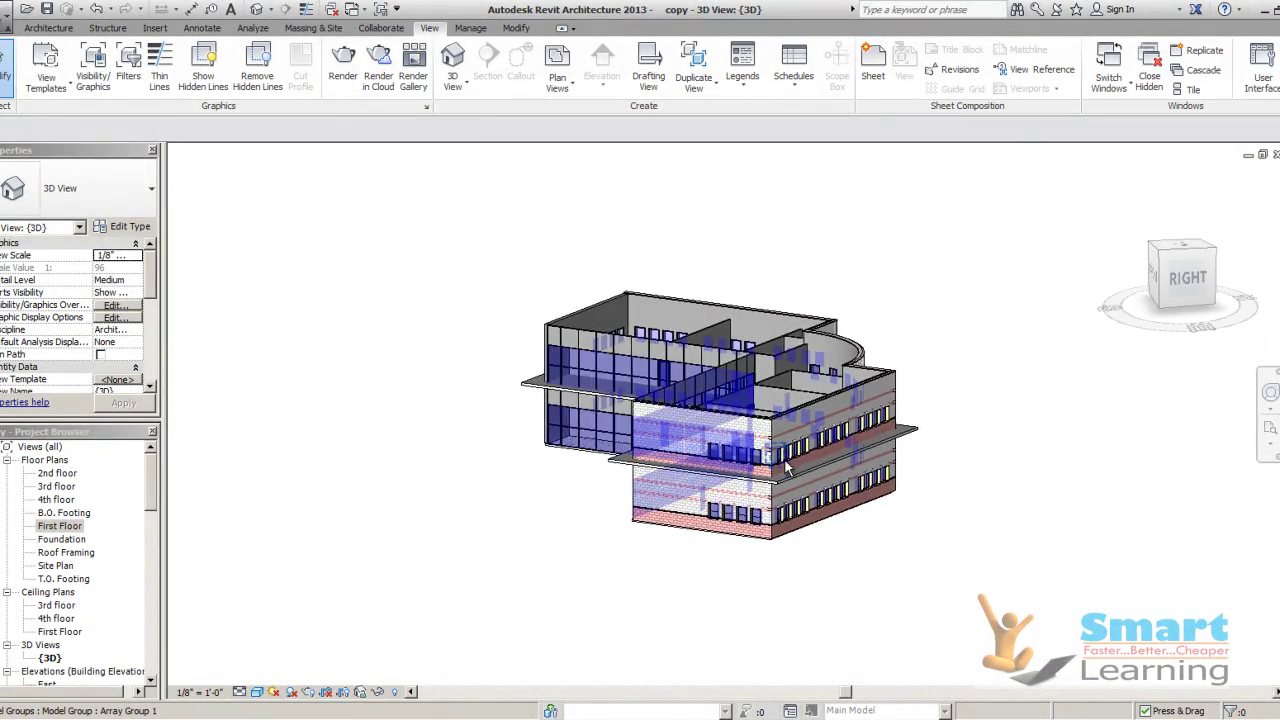
scroll(784, 458, "up", 5)
scroll(786, 466, "down", 5)
middle_click_drag(786, 466, 549, 443, "shift")
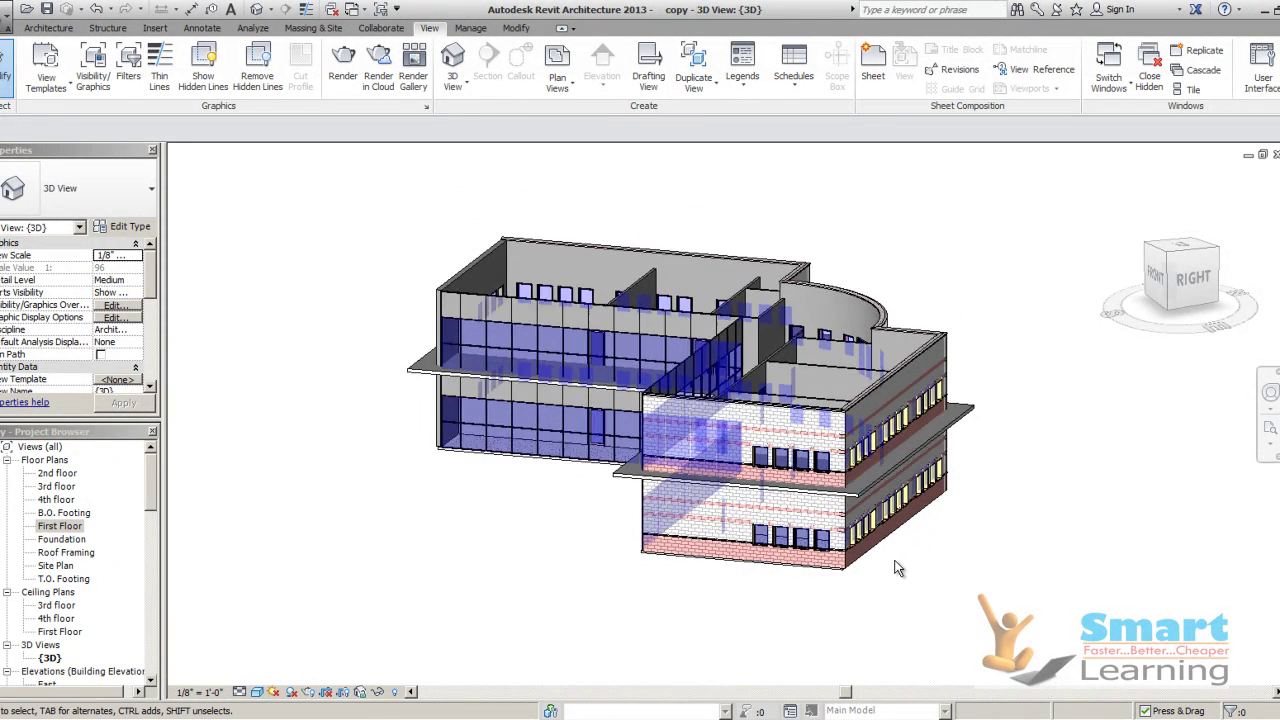
middle_click_drag(671, 586, 694, 606, "shift")
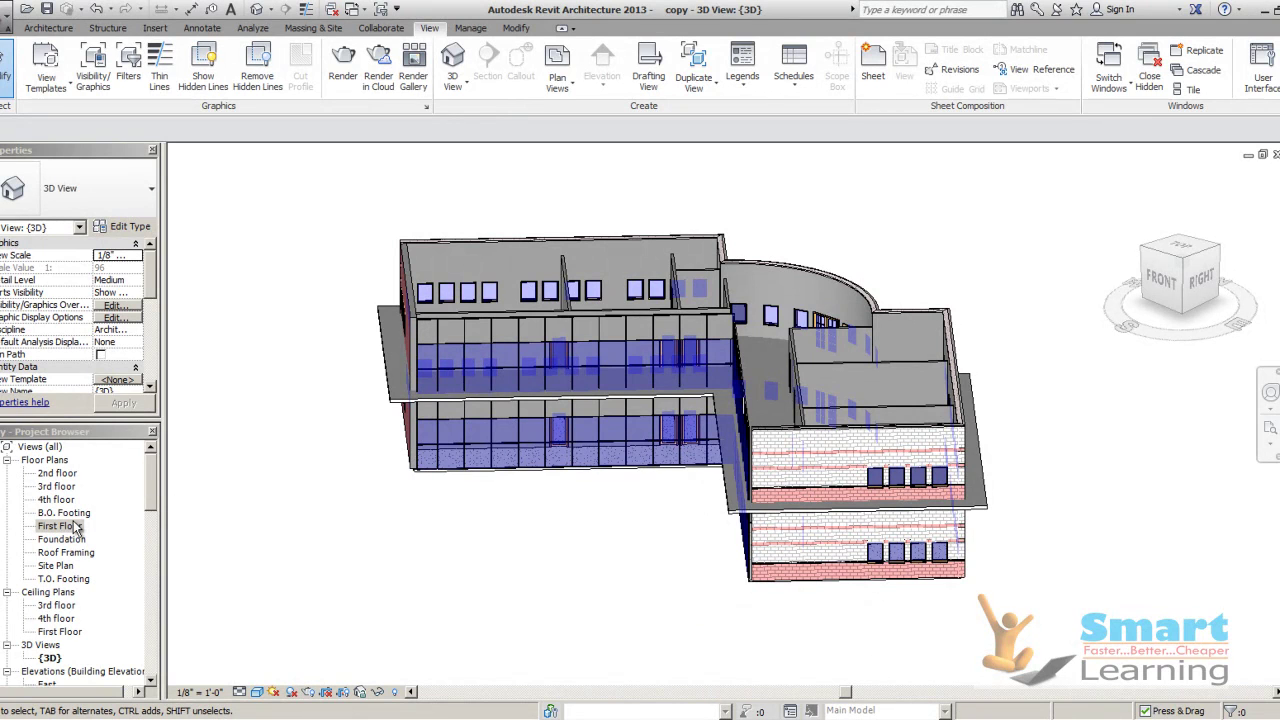
left_click(64, 475)
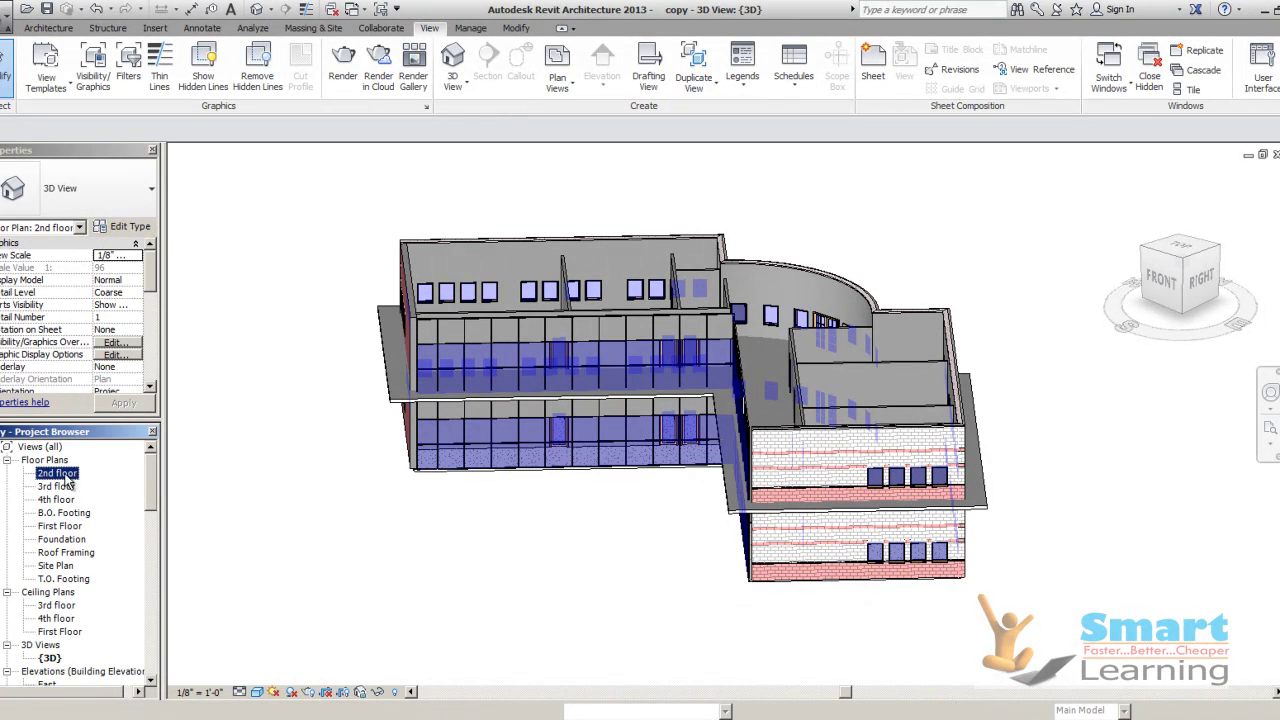
double_click(62, 476)
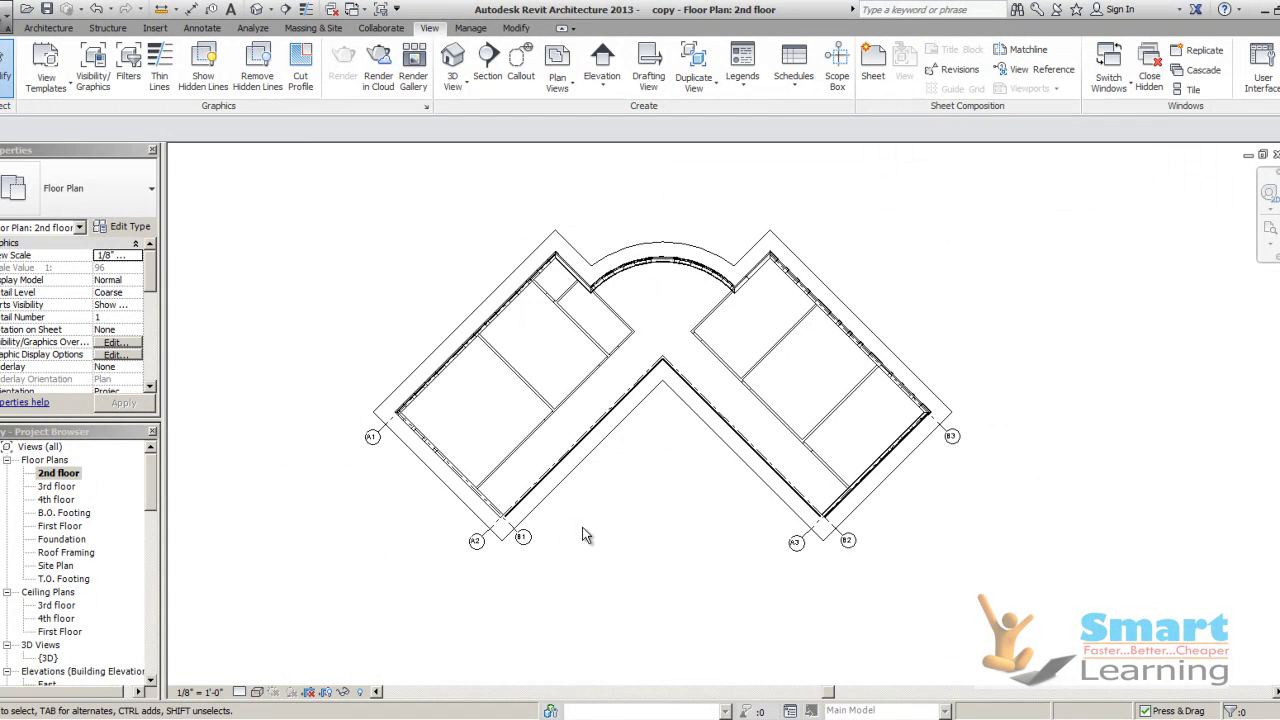
left_click_drag(293, 199, 1090, 634)
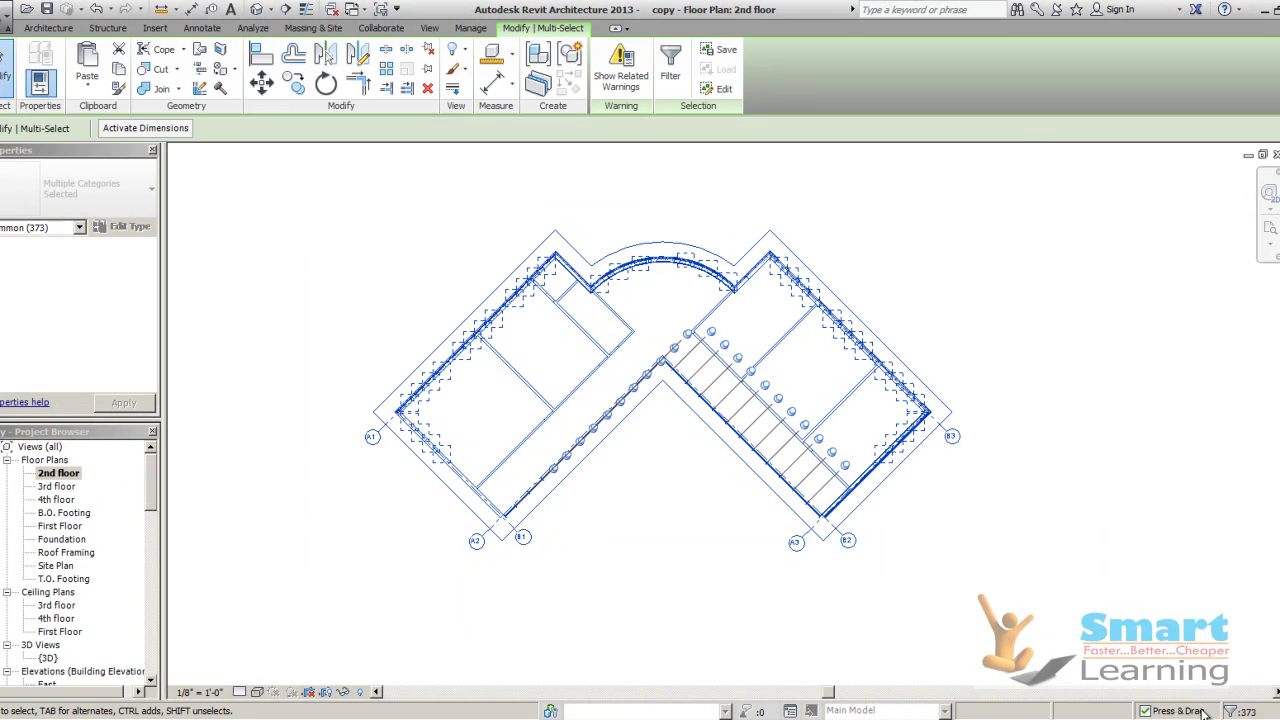
left_click(1232, 711)
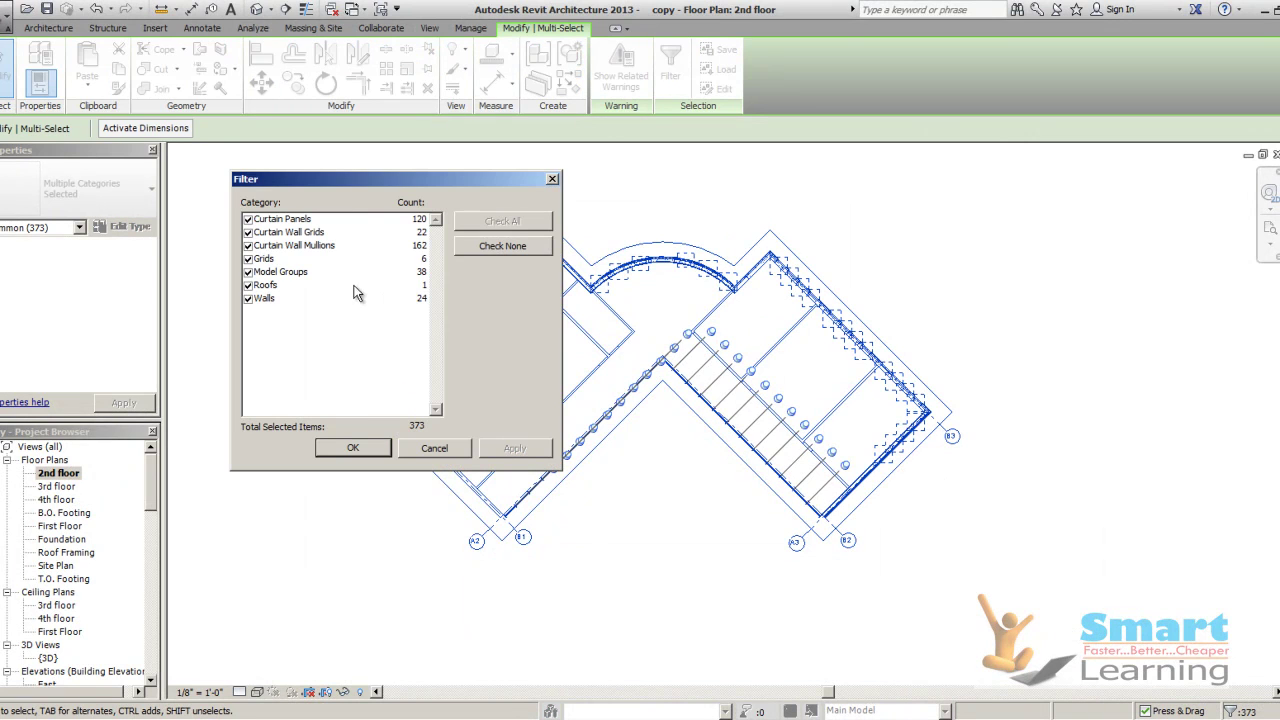
left_click(248, 298)
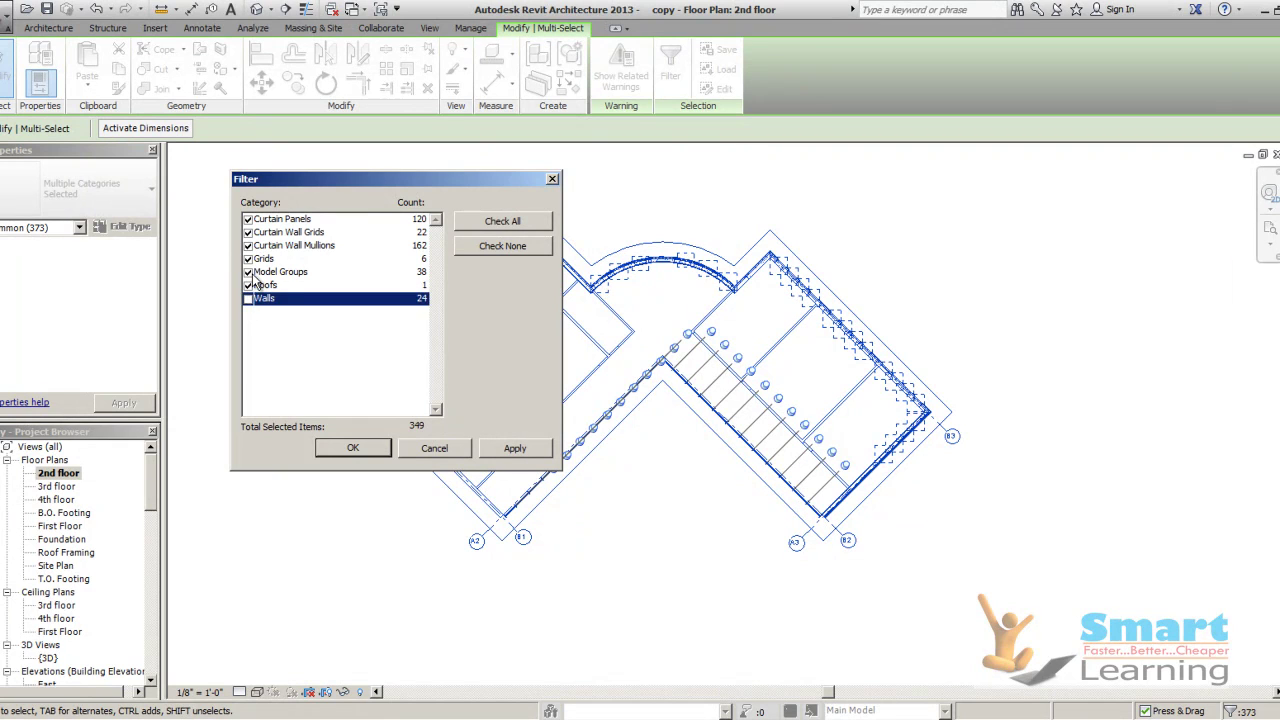
left_click(248, 271)
left_click(248, 258)
left_click(248, 245)
left_click(248, 232)
left_click(248, 219)
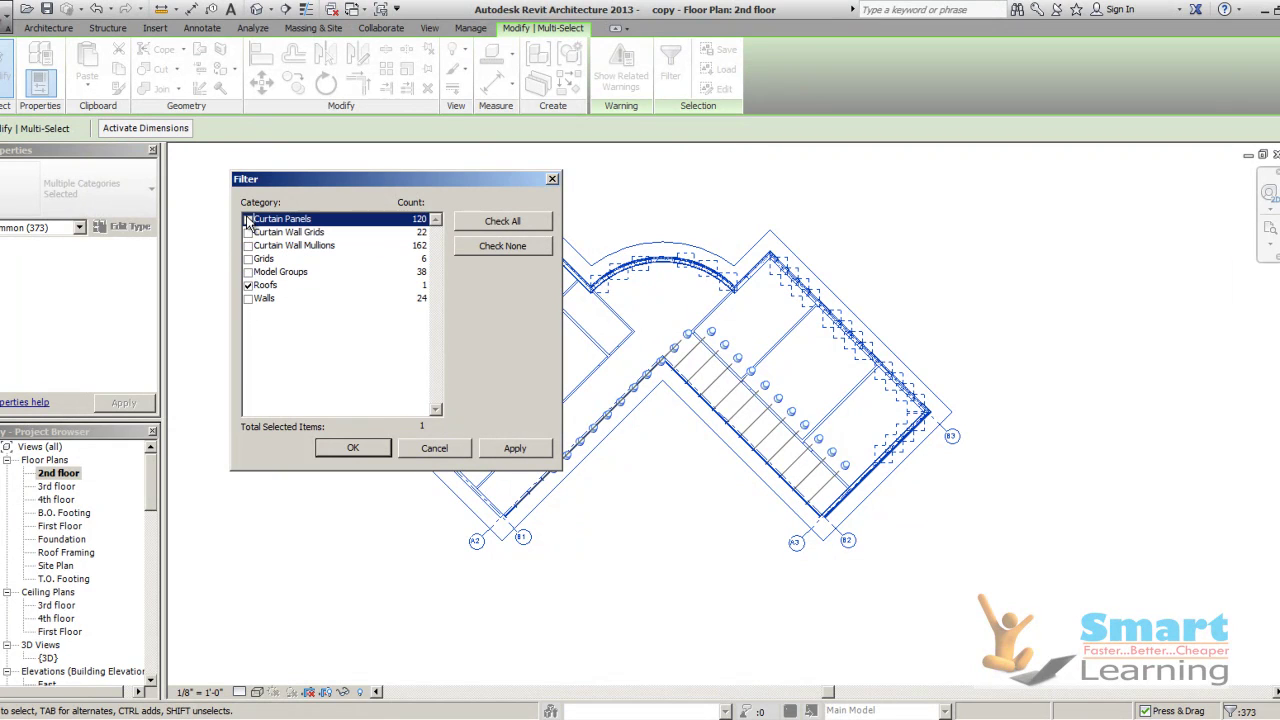
left_click(436, 447)
left_click(429, 27)
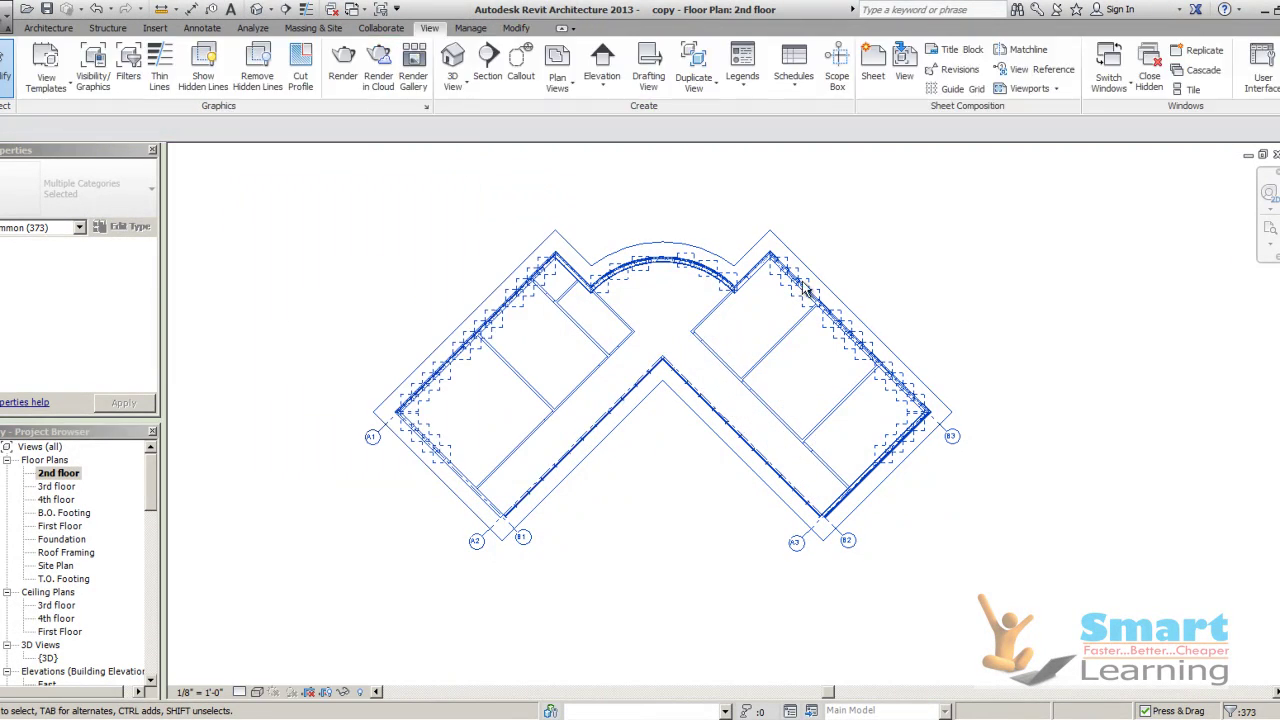
key("Escape")
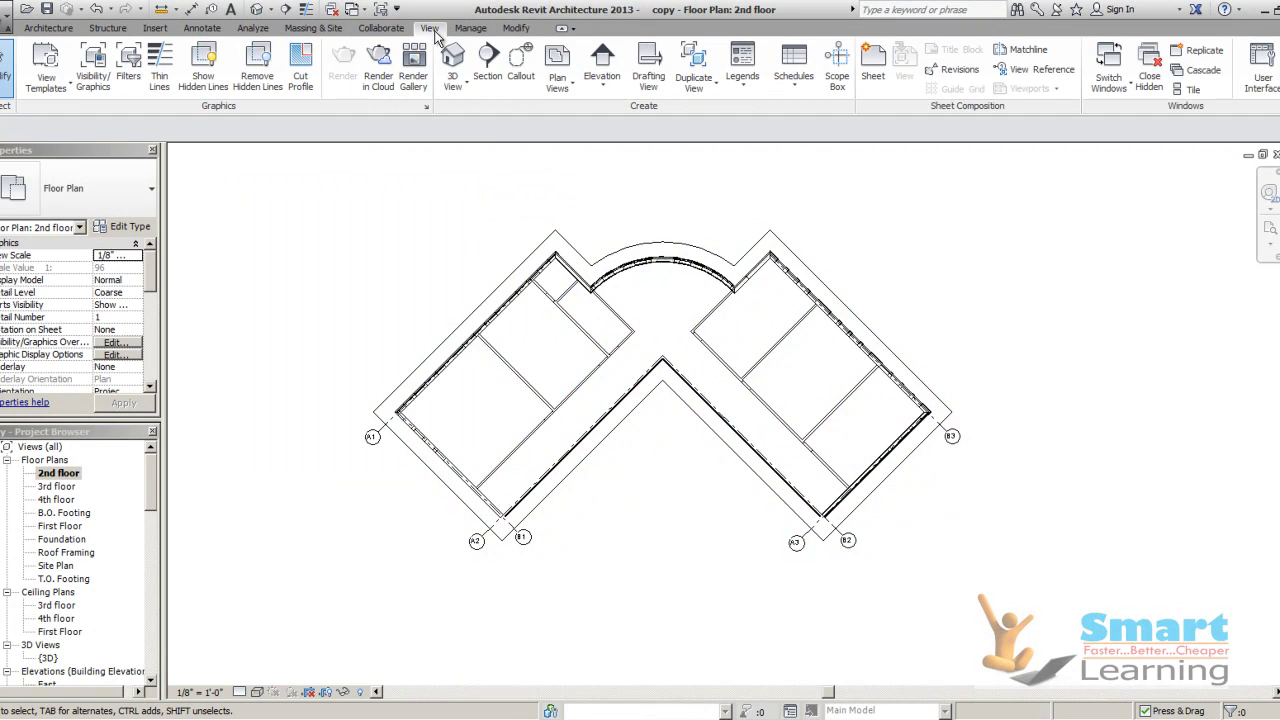
In the default 3D view, select the roof at the 2nd floor level, copy it to the clipboard and clear the selection
left_click(452, 62)
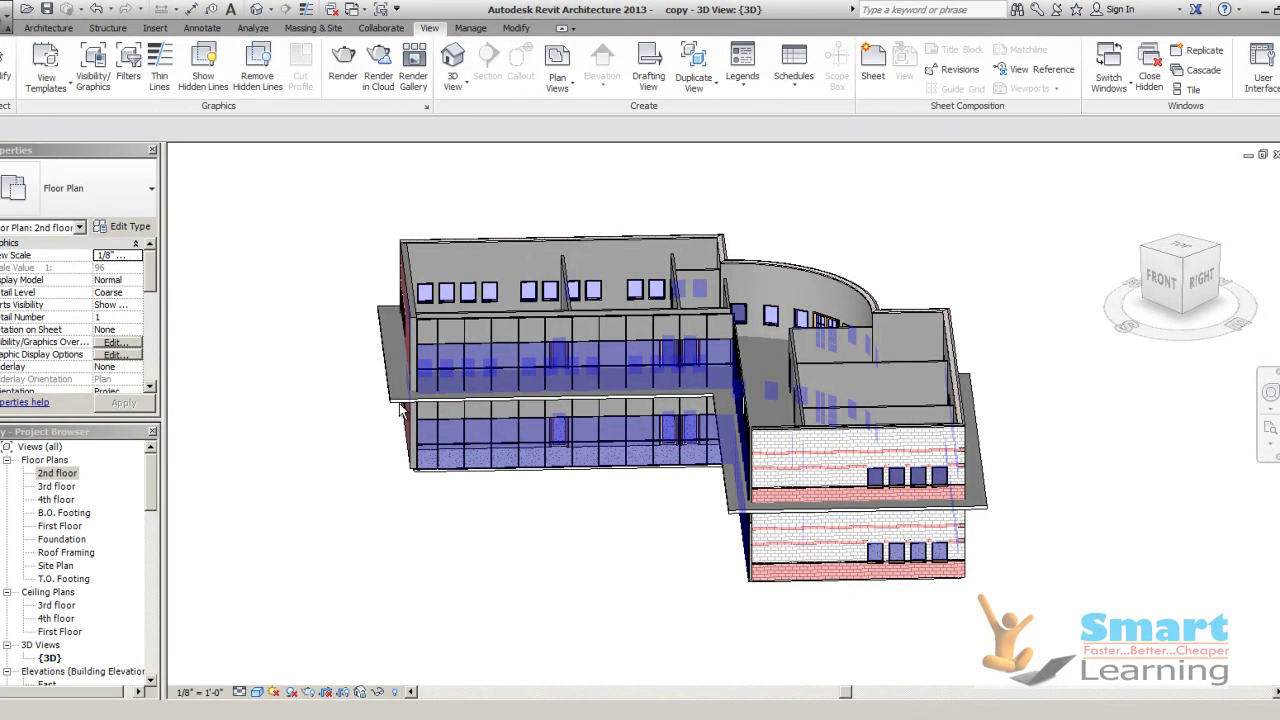
left_click(381, 342)
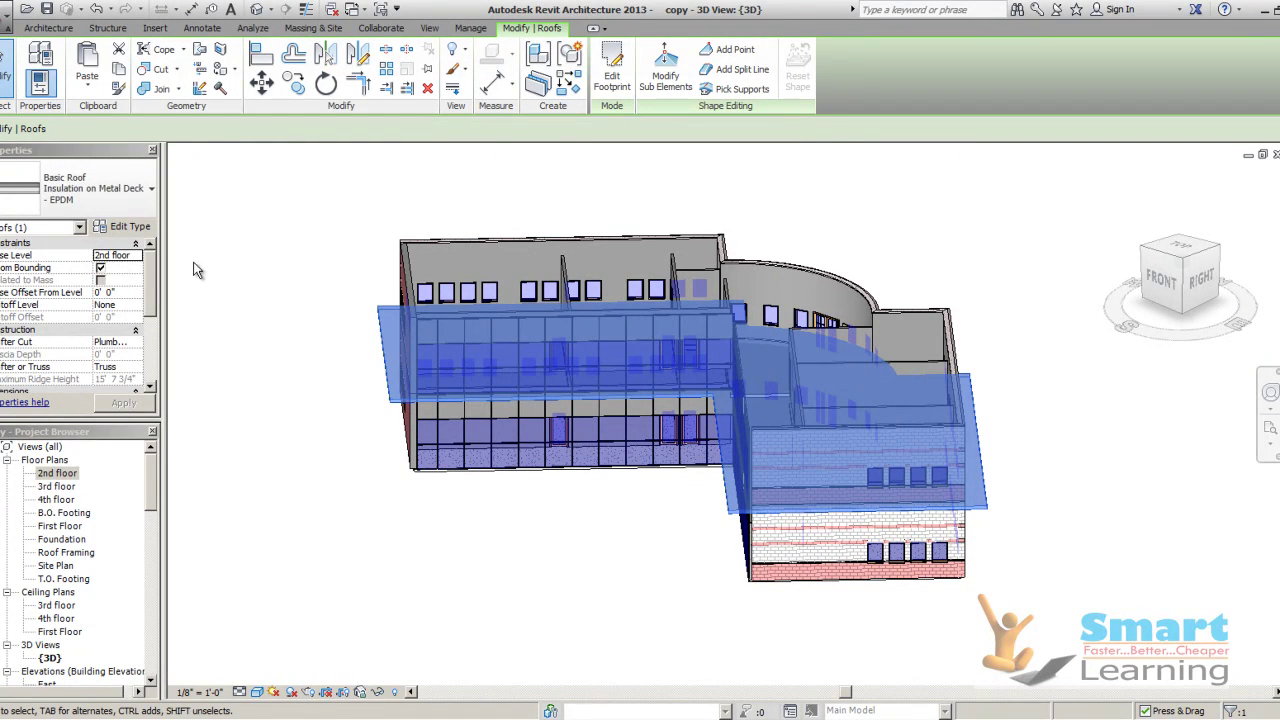
left_click(254, 249)
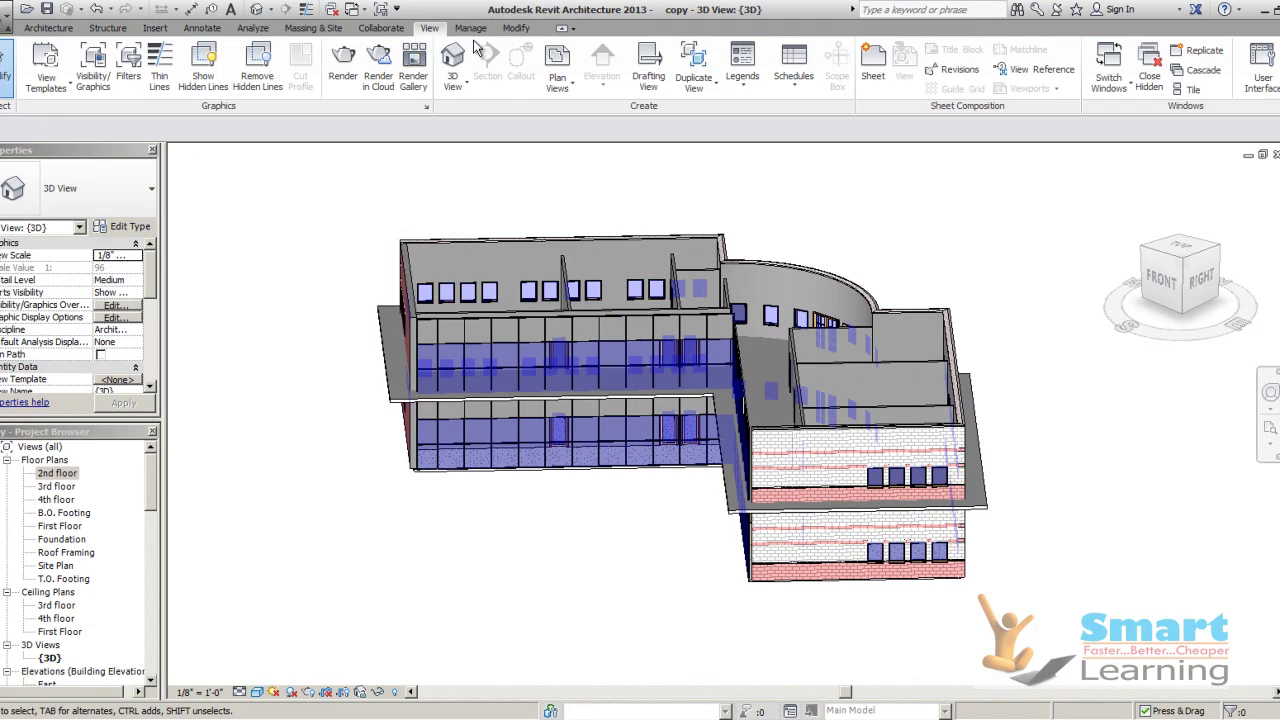
left_click(516, 27)
left_click(87, 90)
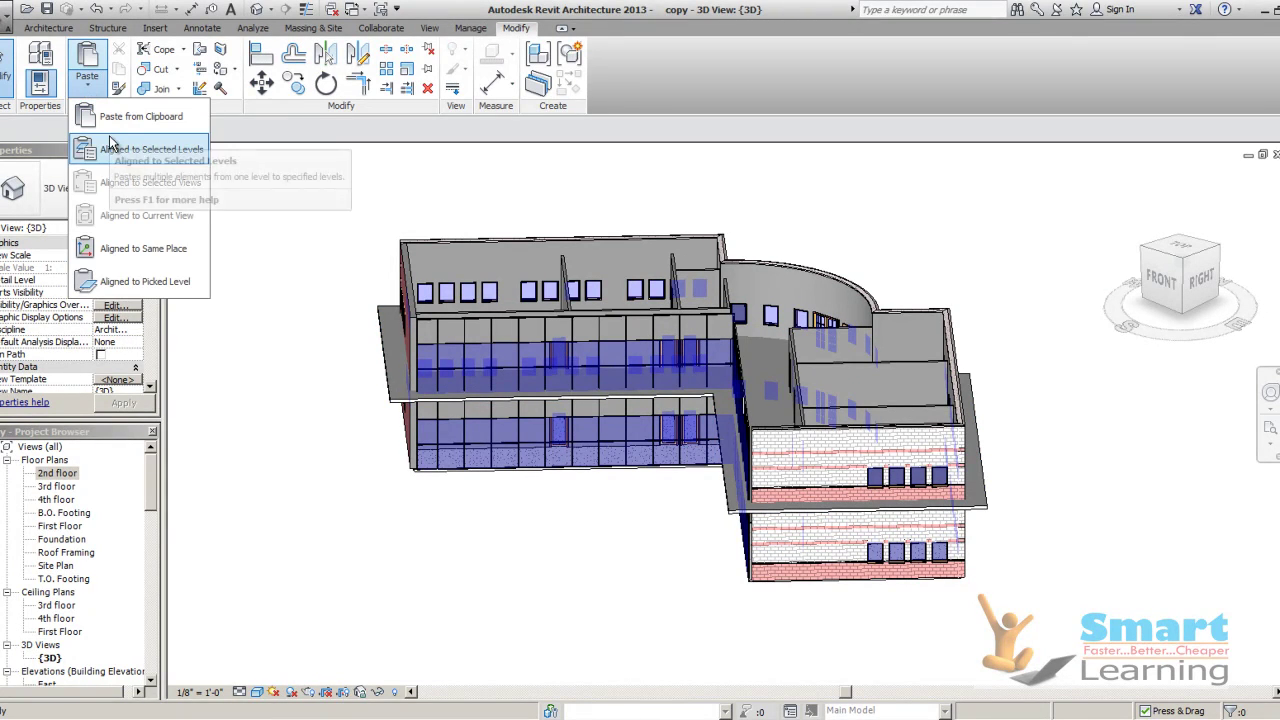
left_click(150, 281)
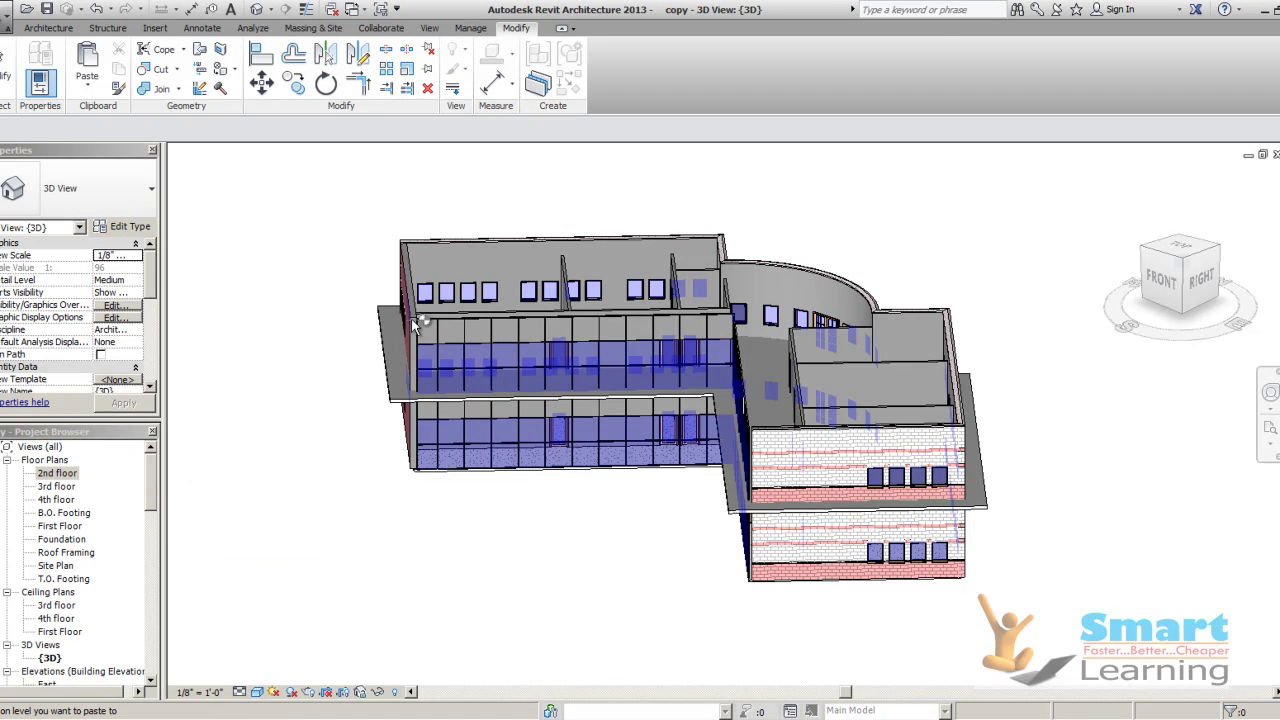
In the East elevation, paste the copied roof aligned to the 3rd floor level and clear the selection
left_click_drag(153, 522, 153, 551)
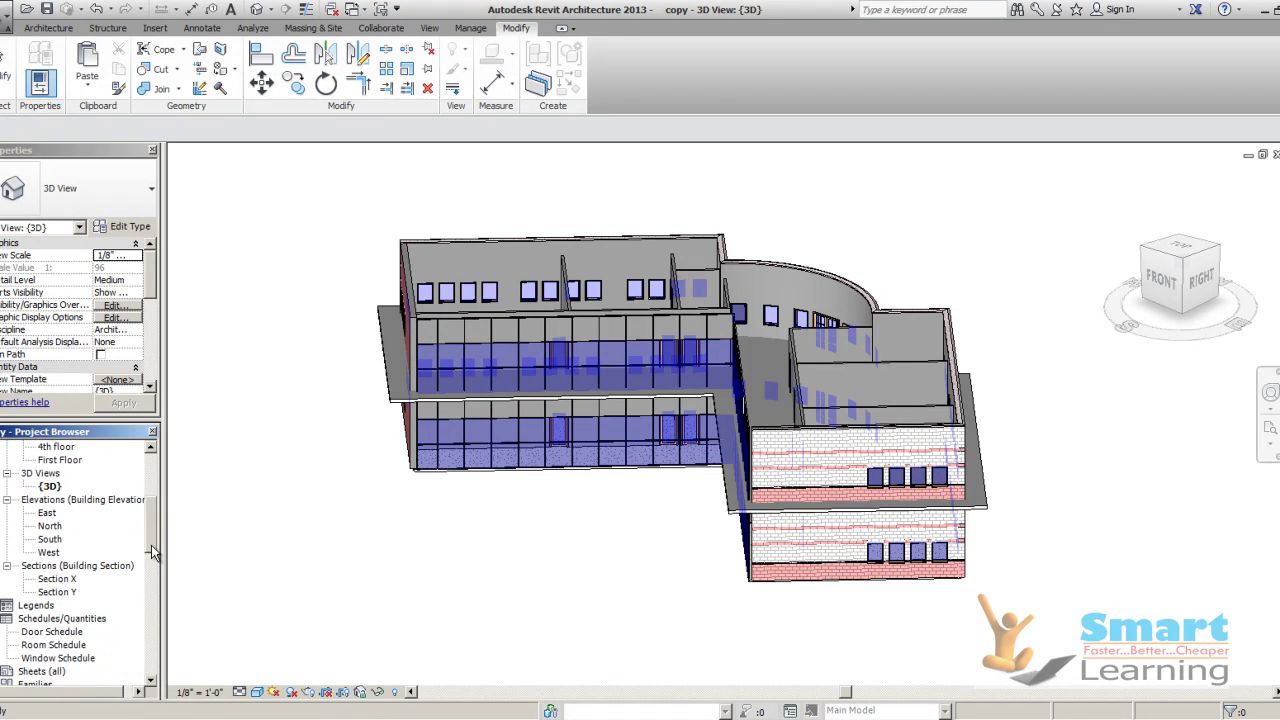
double_click(47, 512)
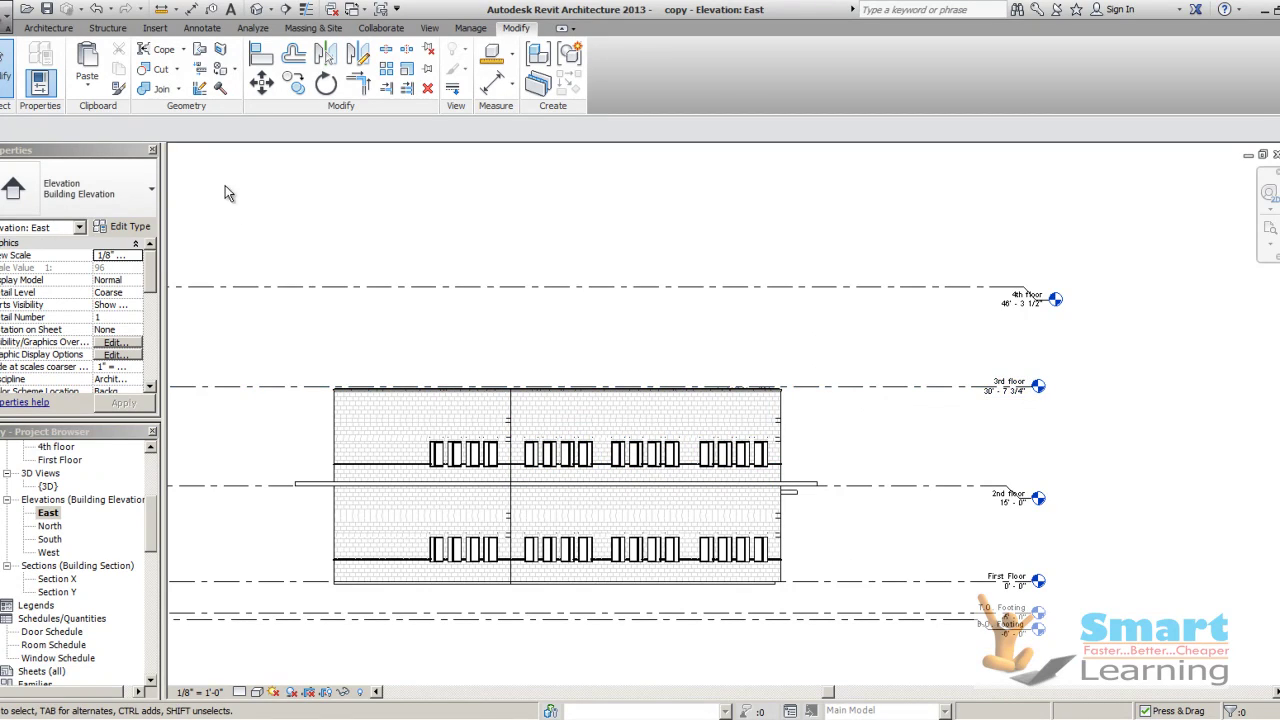
left_click(89, 86)
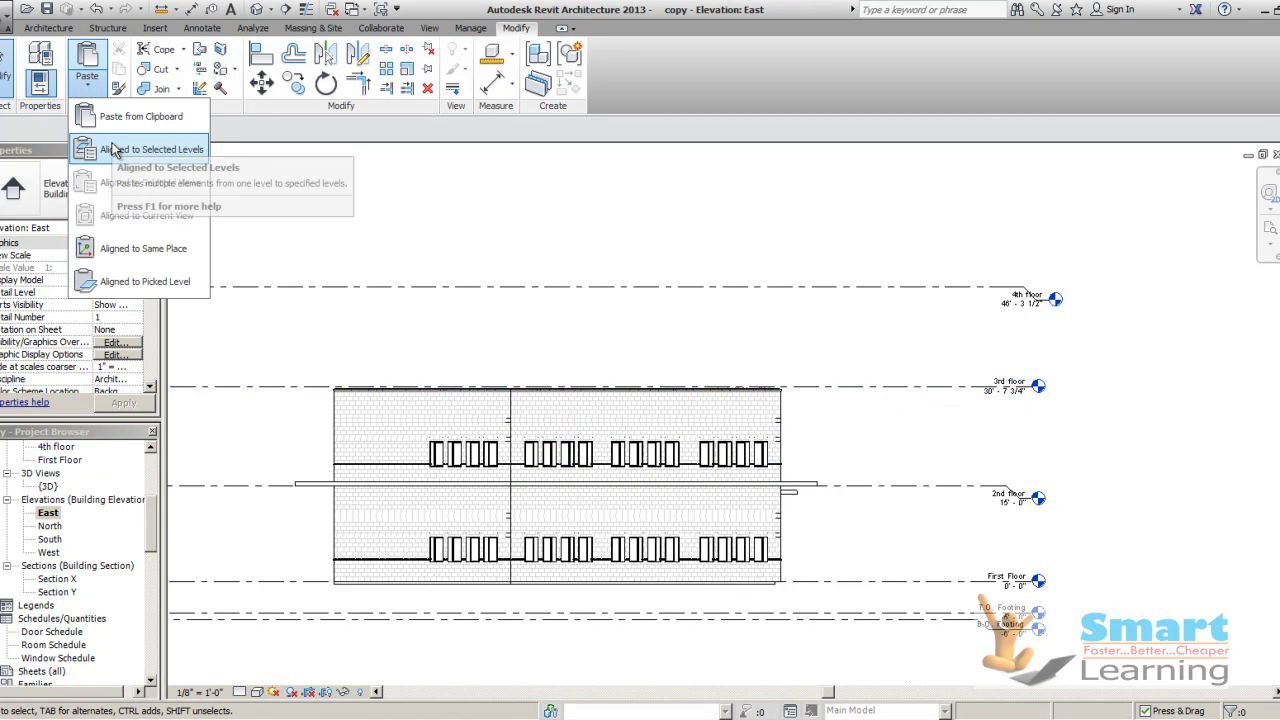
left_click(940, 360)
left_click(917, 386)
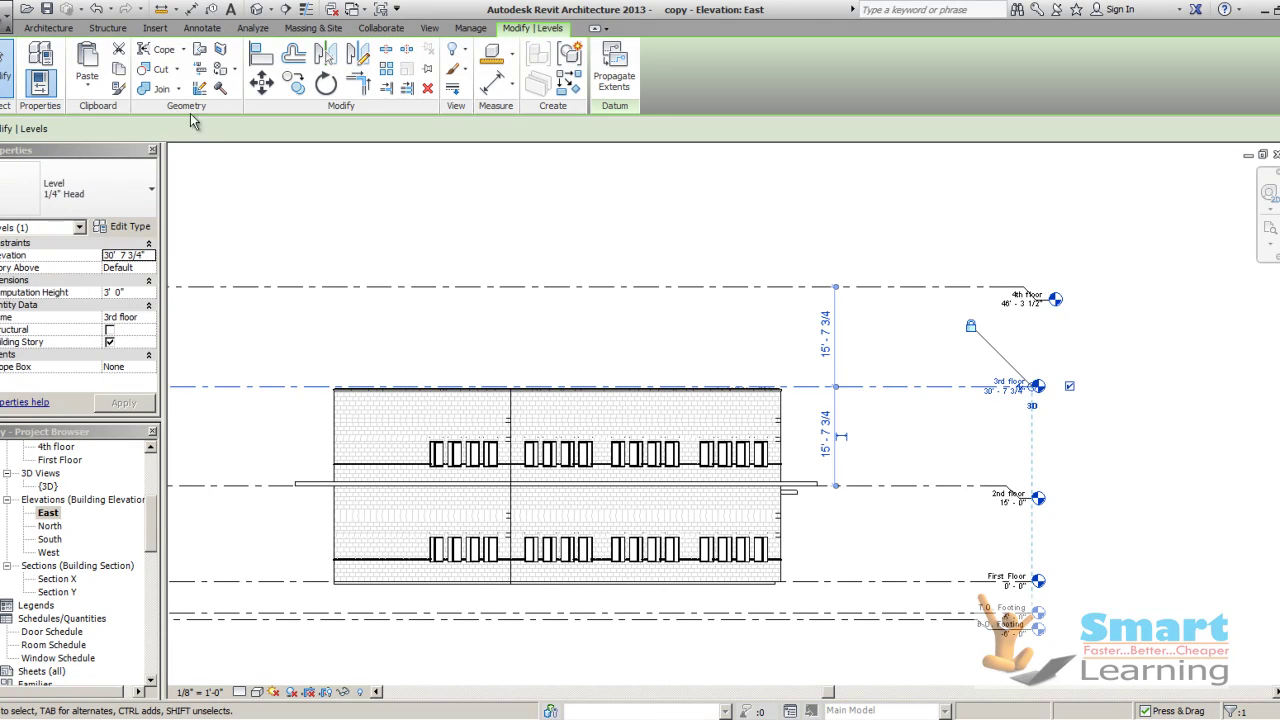
left_click(88, 88)
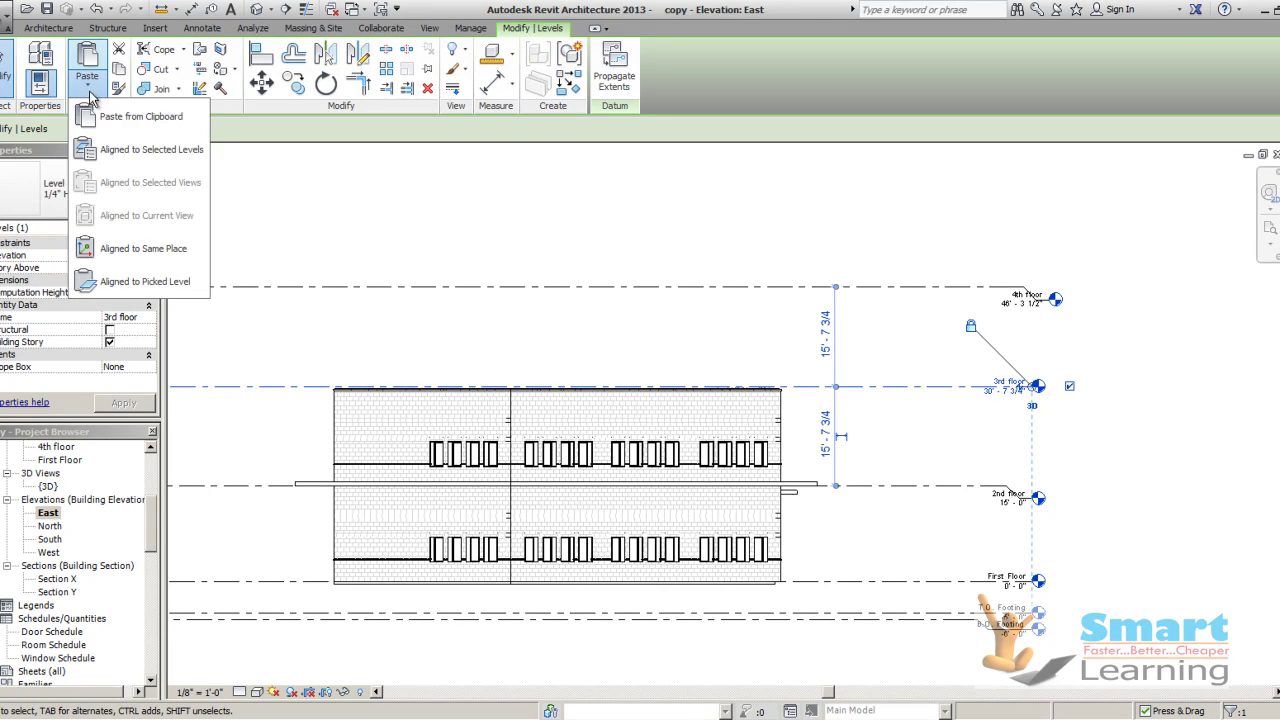
left_click(140, 150)
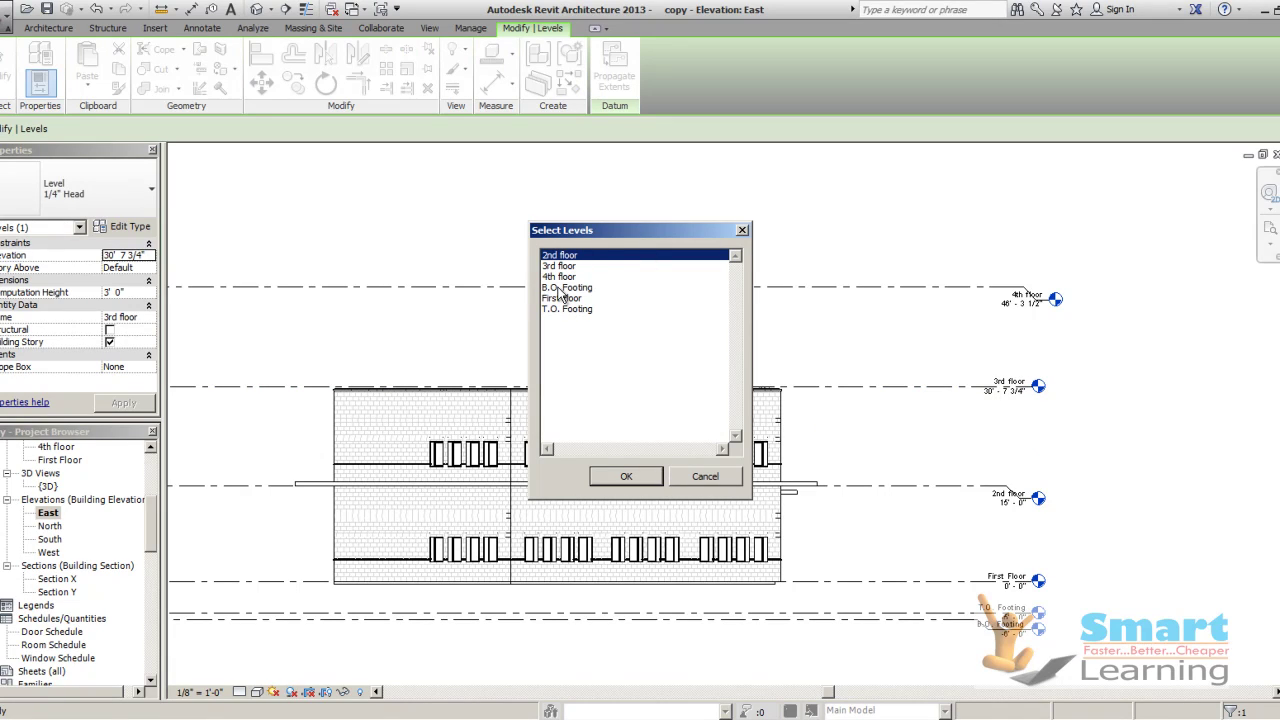
left_click(557, 267)
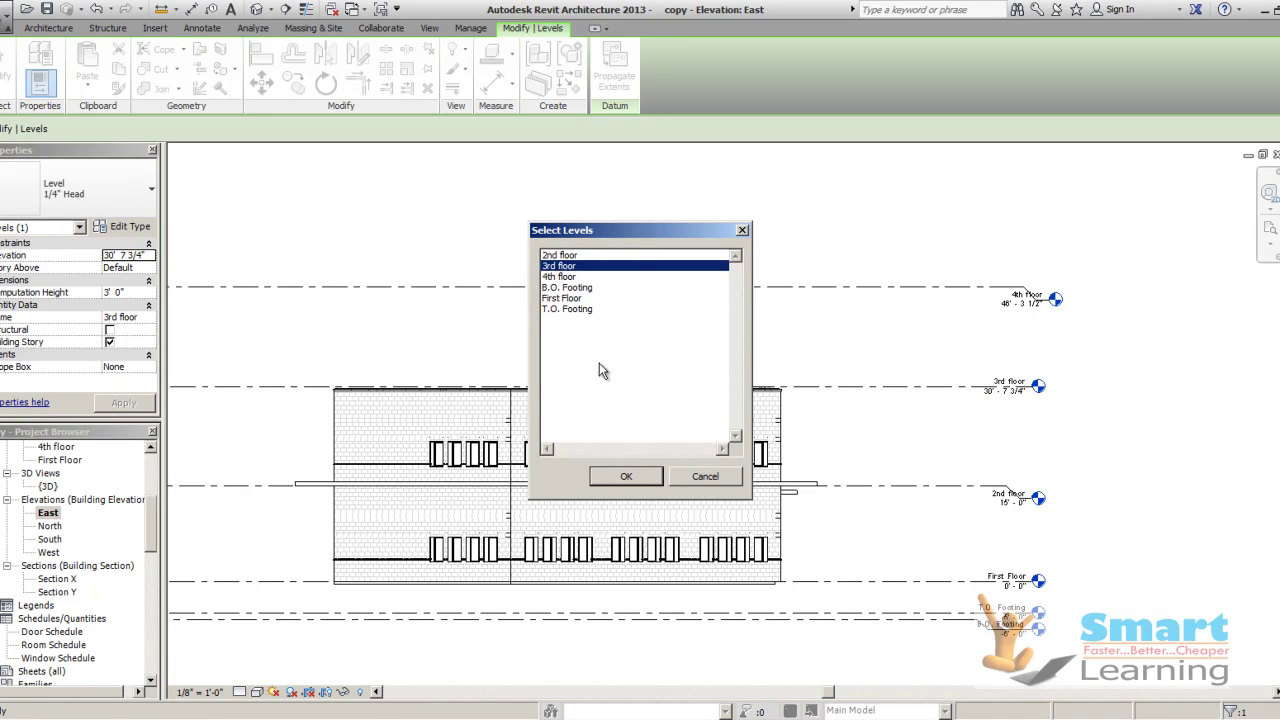
left_click(607, 480)
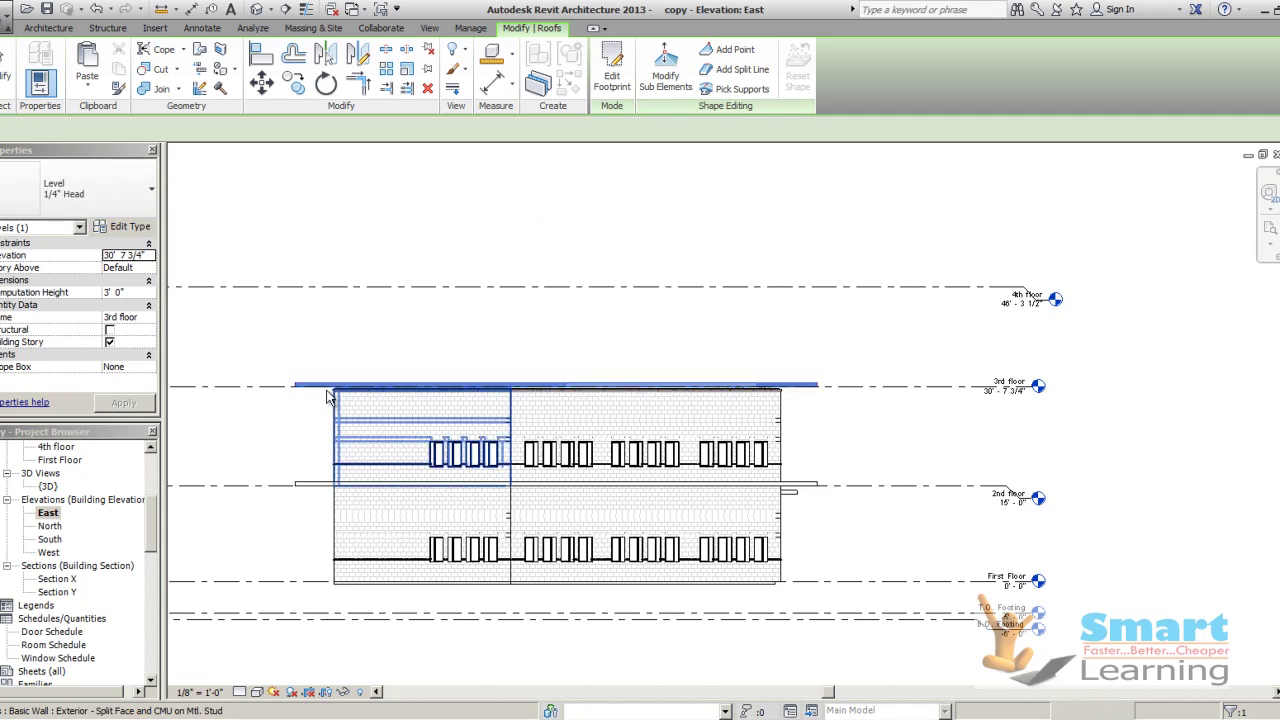
left_click(843, 443)
scroll(781, 401, "up", 4)
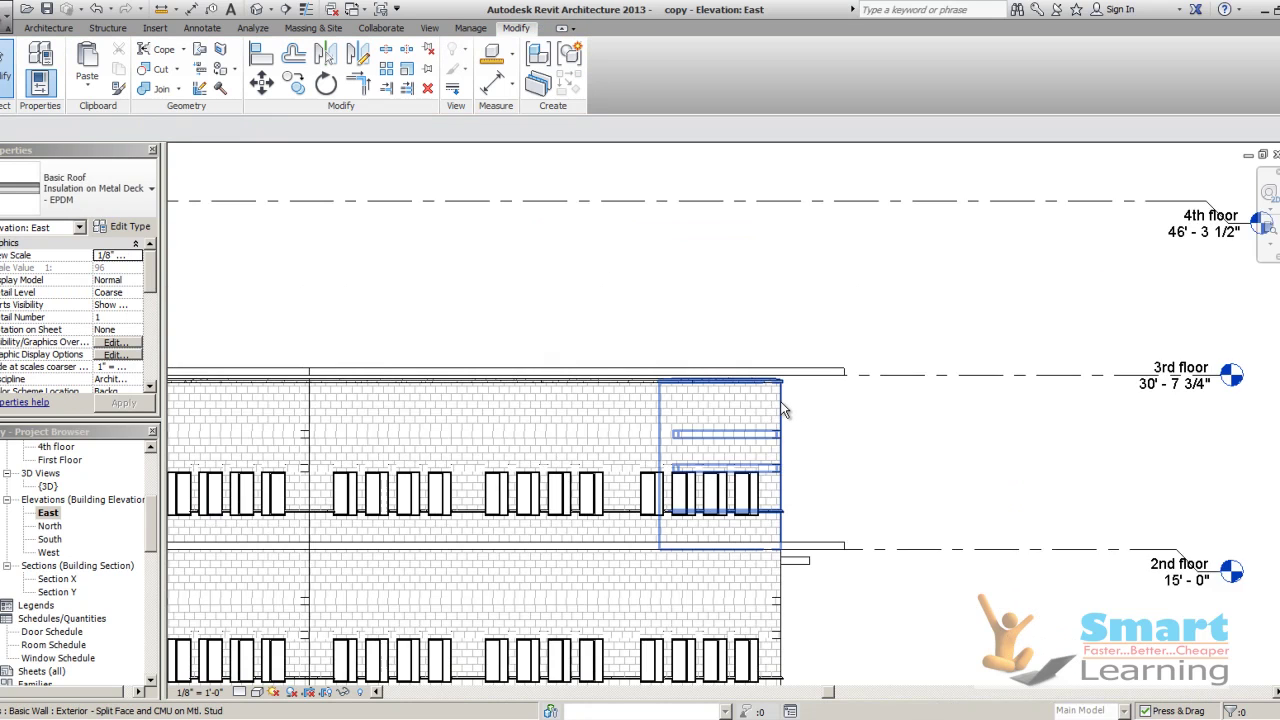
scroll(864, 378, "down", 5)
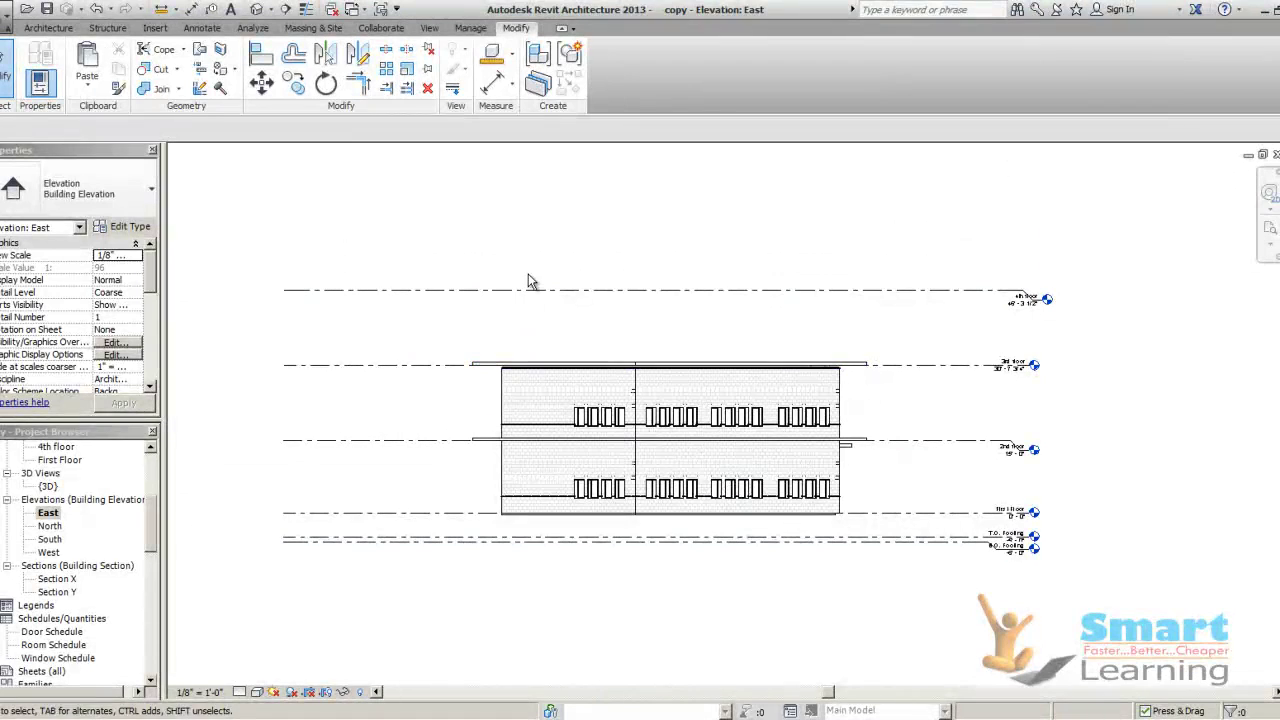
Close the current project and open the copy1 project from the c08_revit_2013_tut folder
left_click(4, 12)
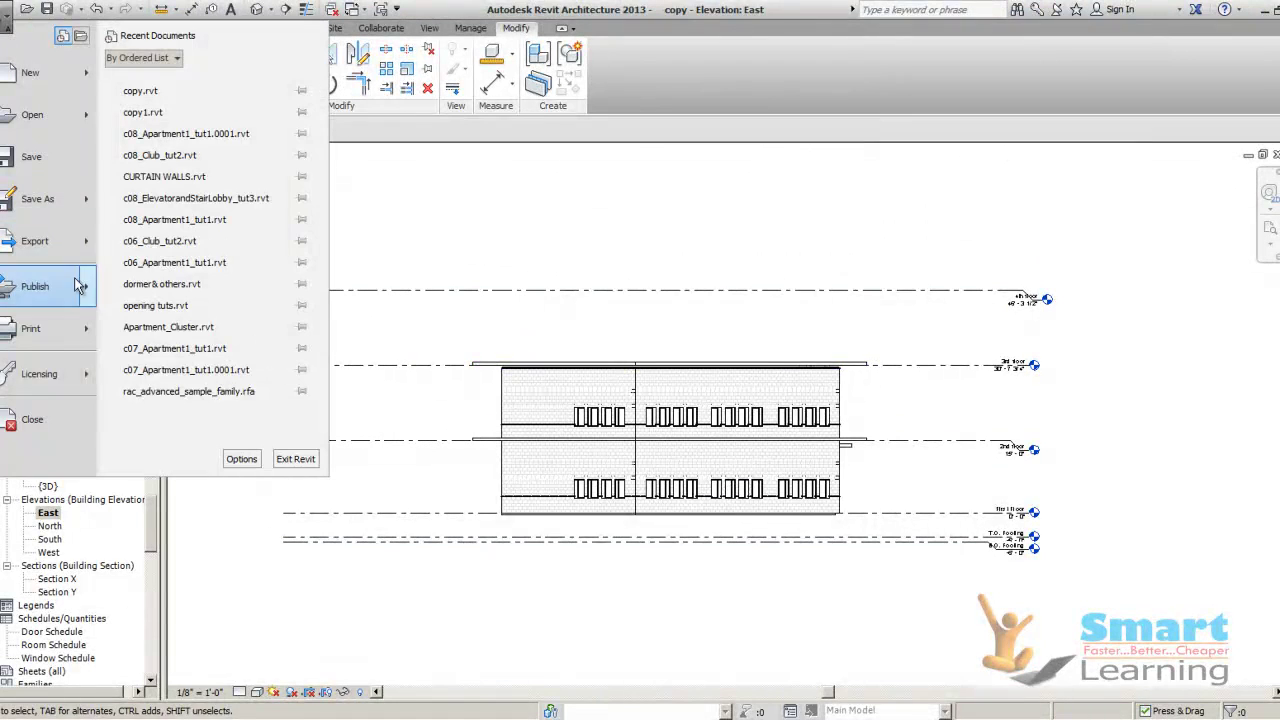
left_click(40, 418)
left_click(688, 377)
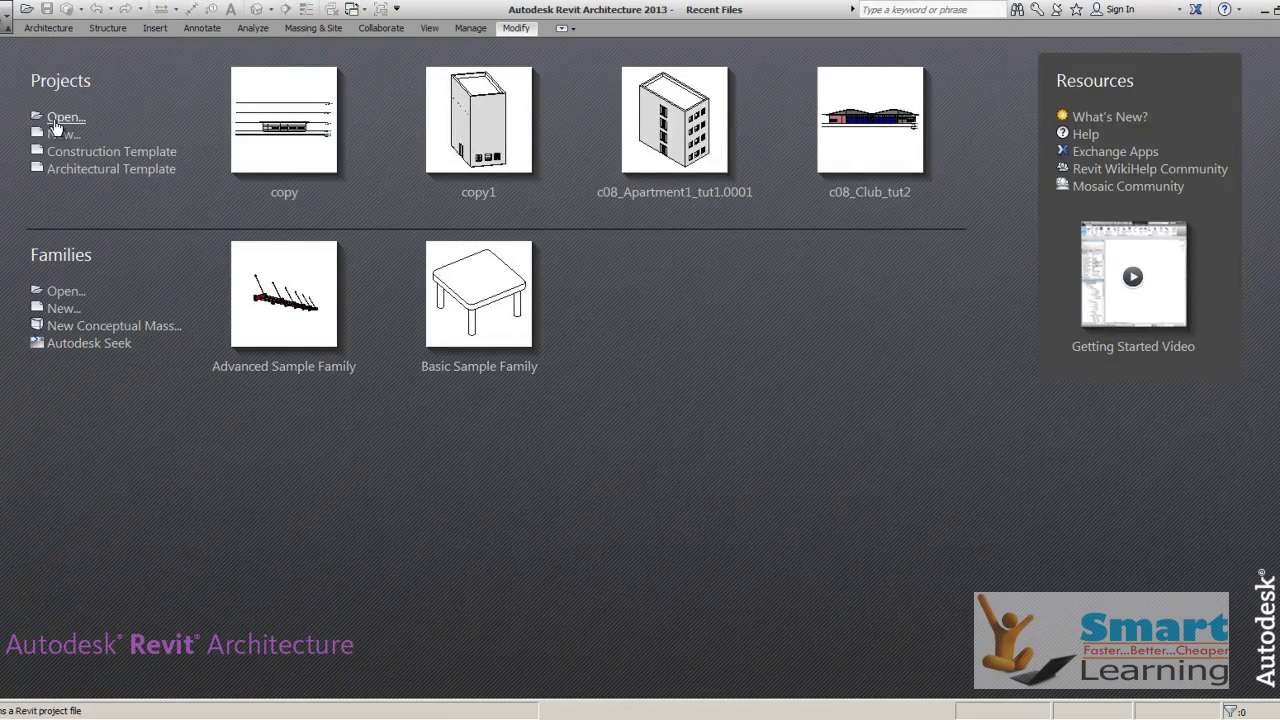
left_click(60, 118)
left_click(452, 294)
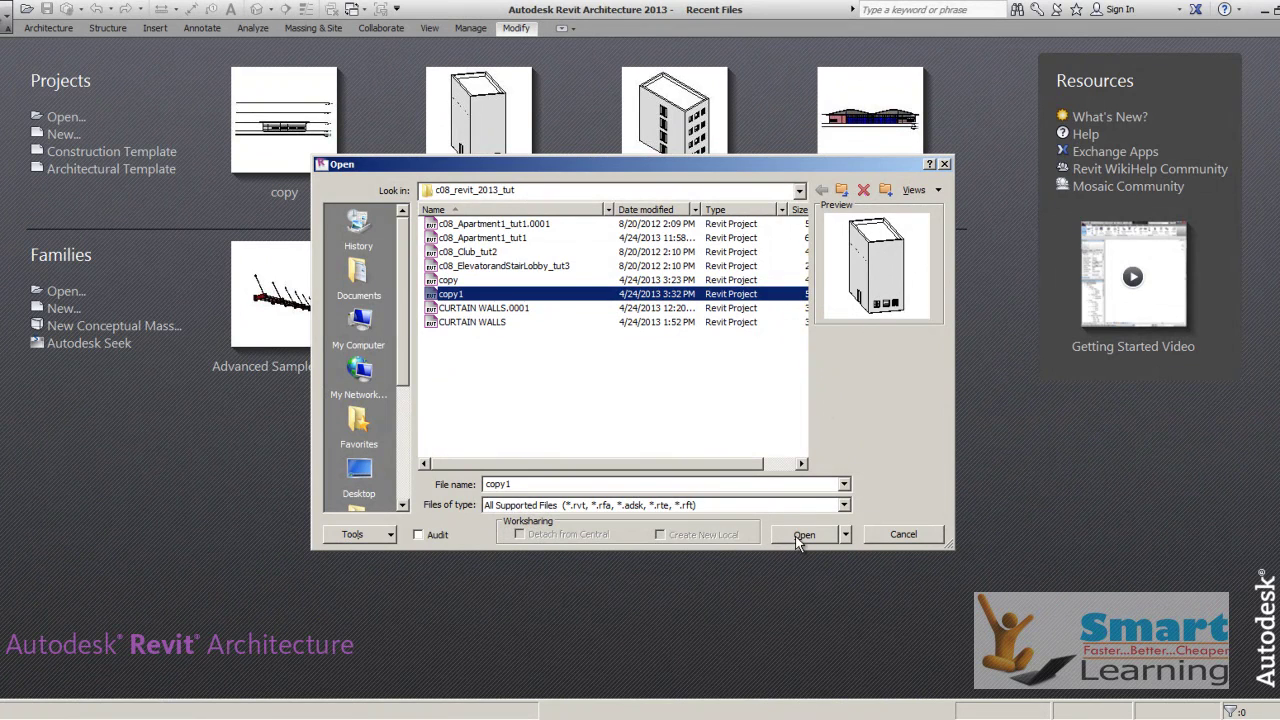
left_click(823, 535)
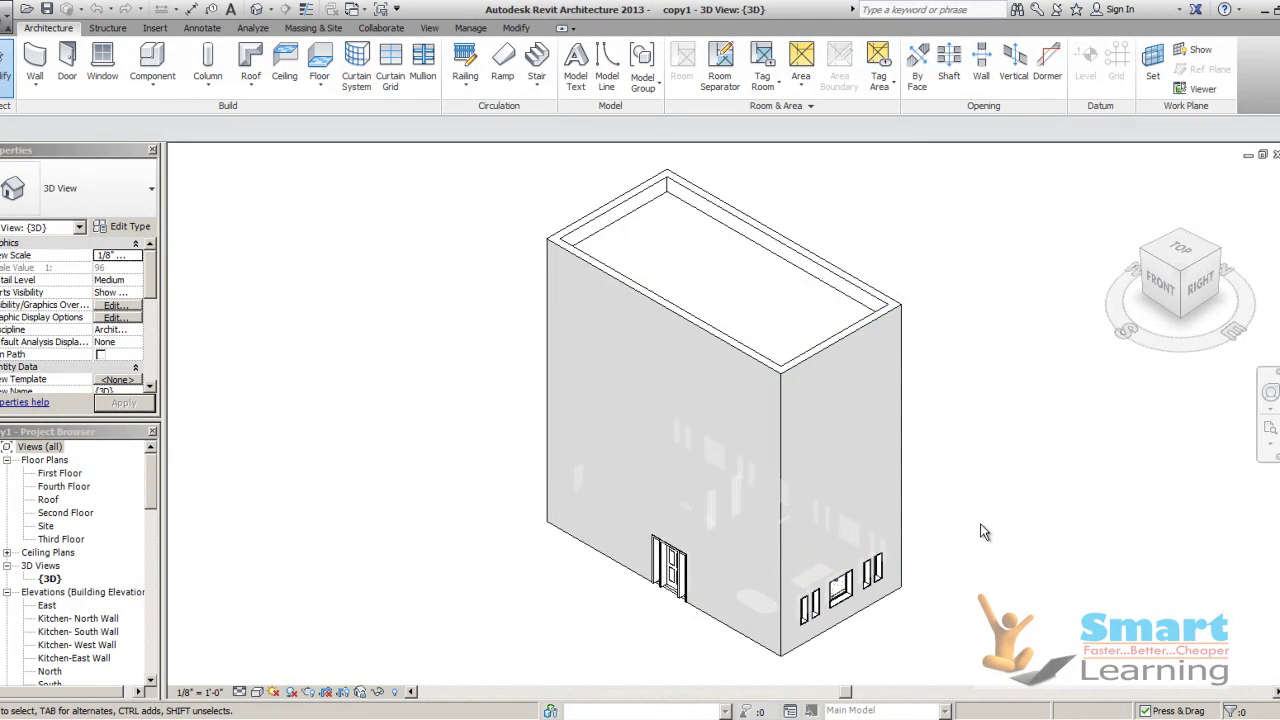
middle_click_drag(985, 532, 1014, 429, "shift")
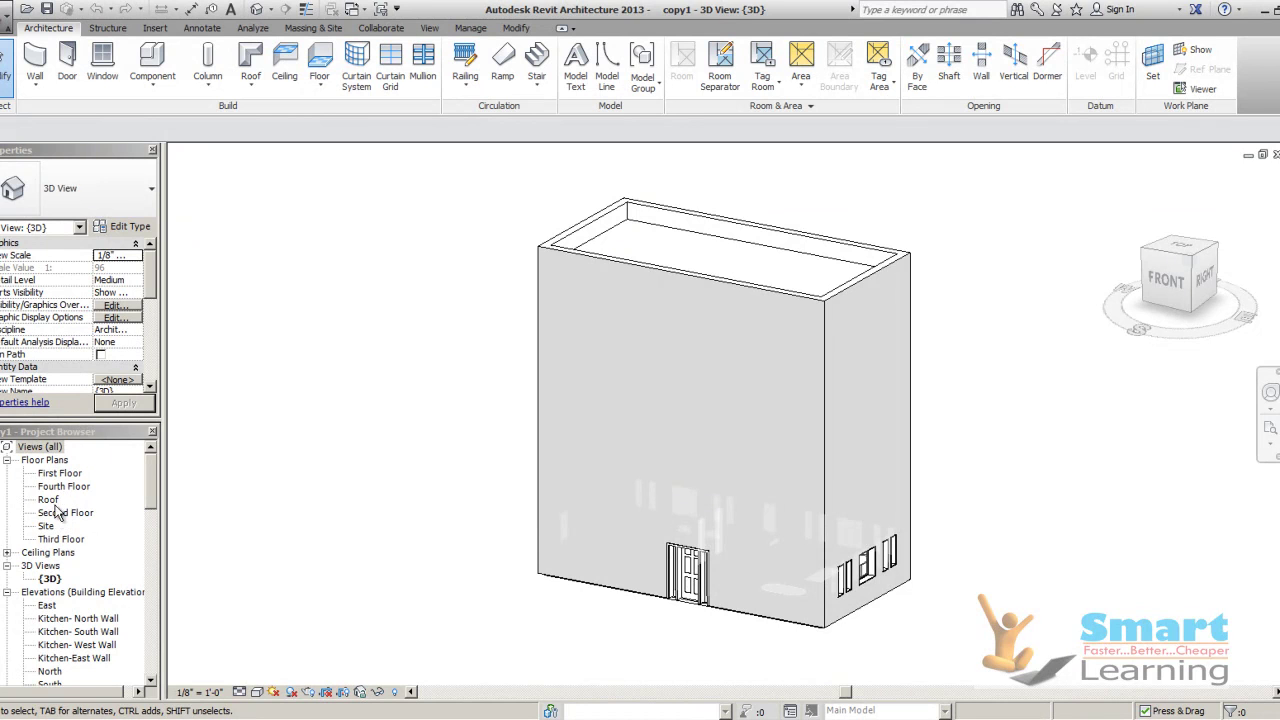
Open the First Floor plan and select the entire building layout with its walls and furniture
double_click(66, 474)
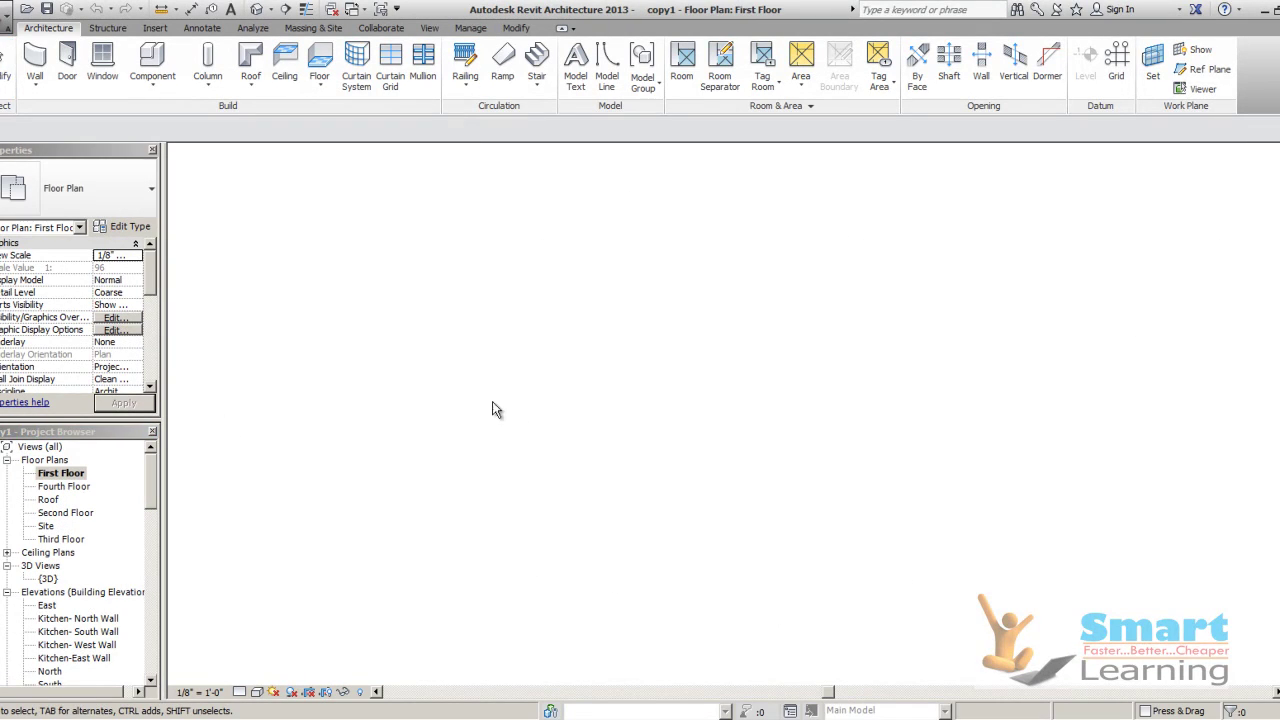
scroll(573, 369, "down", 2)
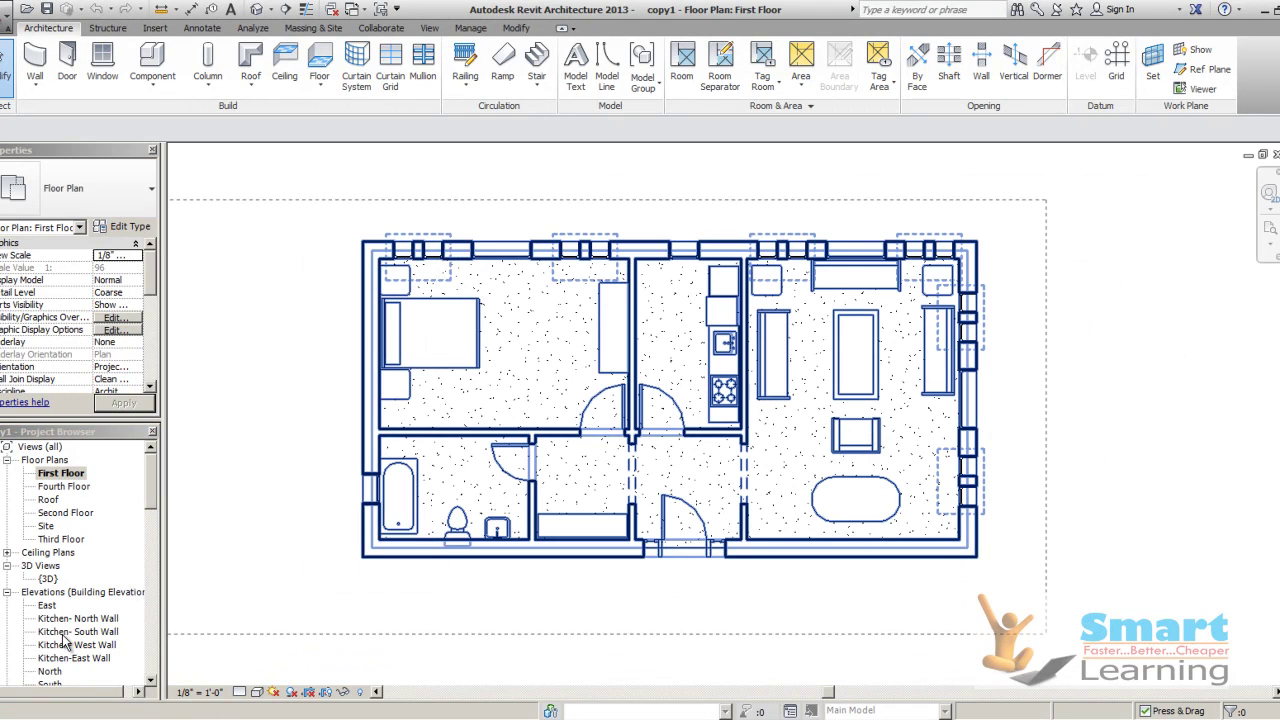
left_click_drag(315, 225, 1000, 580)
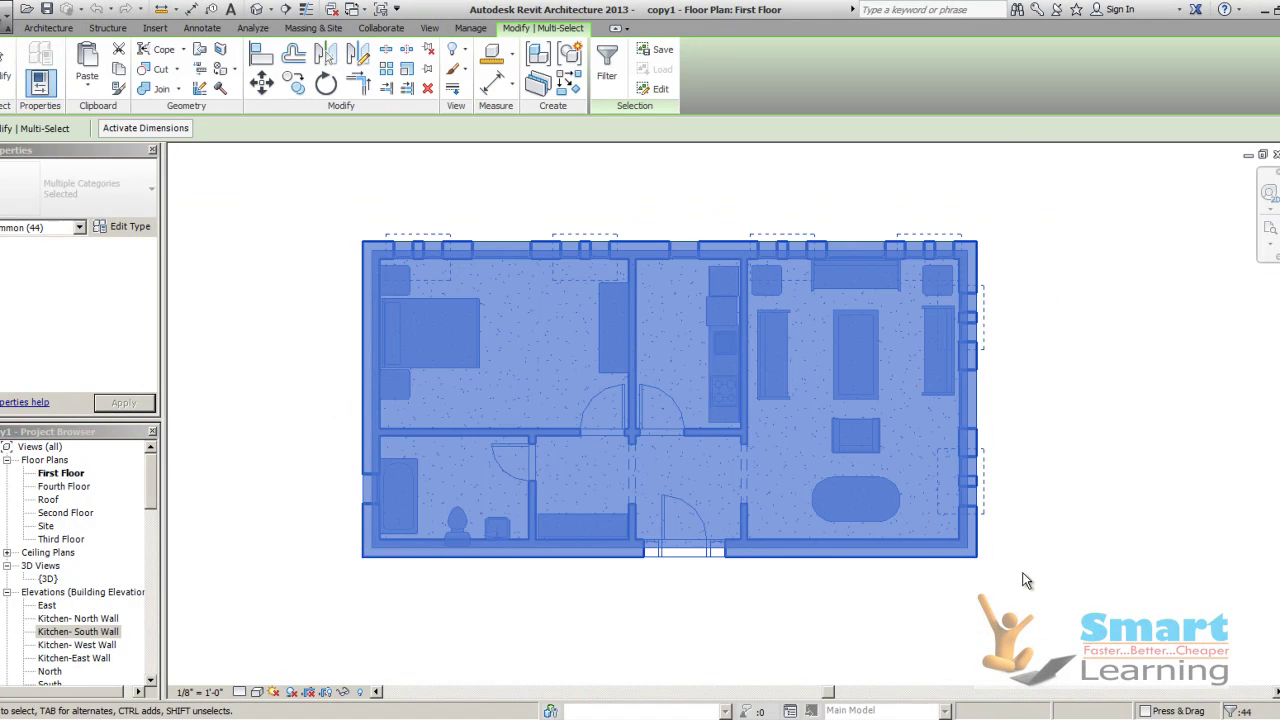
left_click(1042, 257)
left_click_drag(1128, 157, 309, 657)
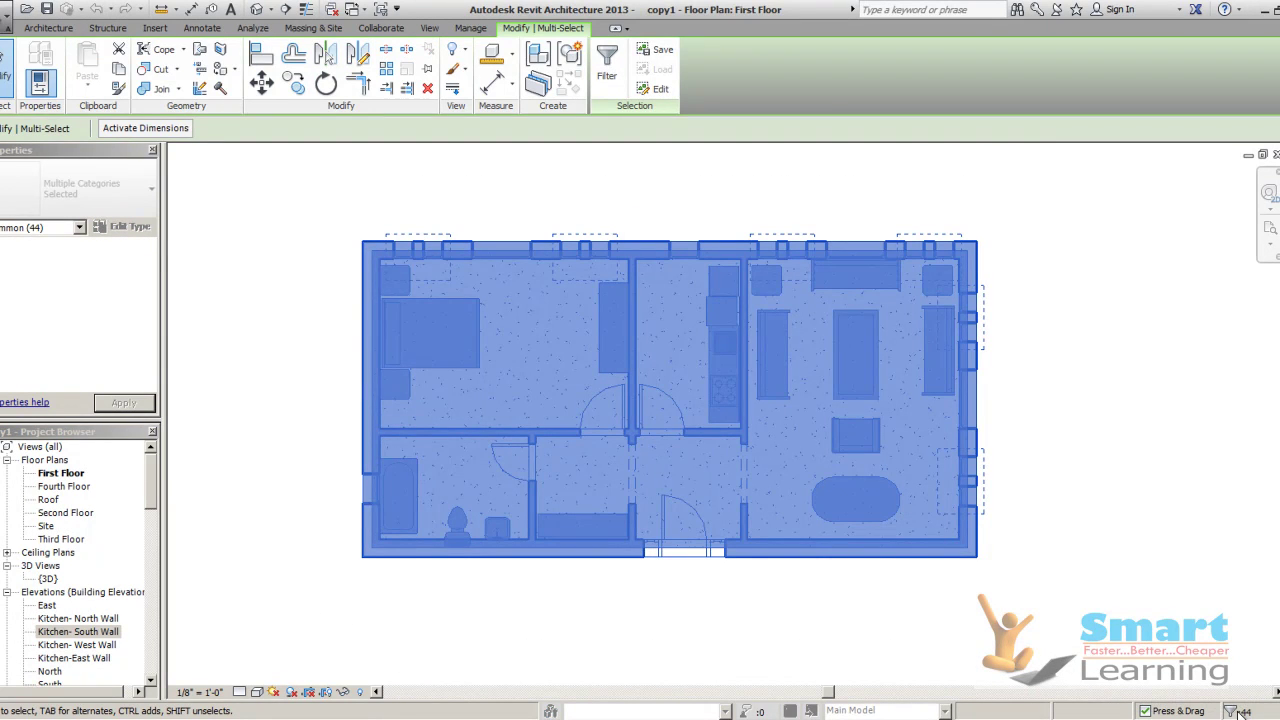
Filter the selection to Doors, Furniture and Windows, copy those elements to the clipboard and clear the selection
left_click(607, 65)
left_click(515, 248)
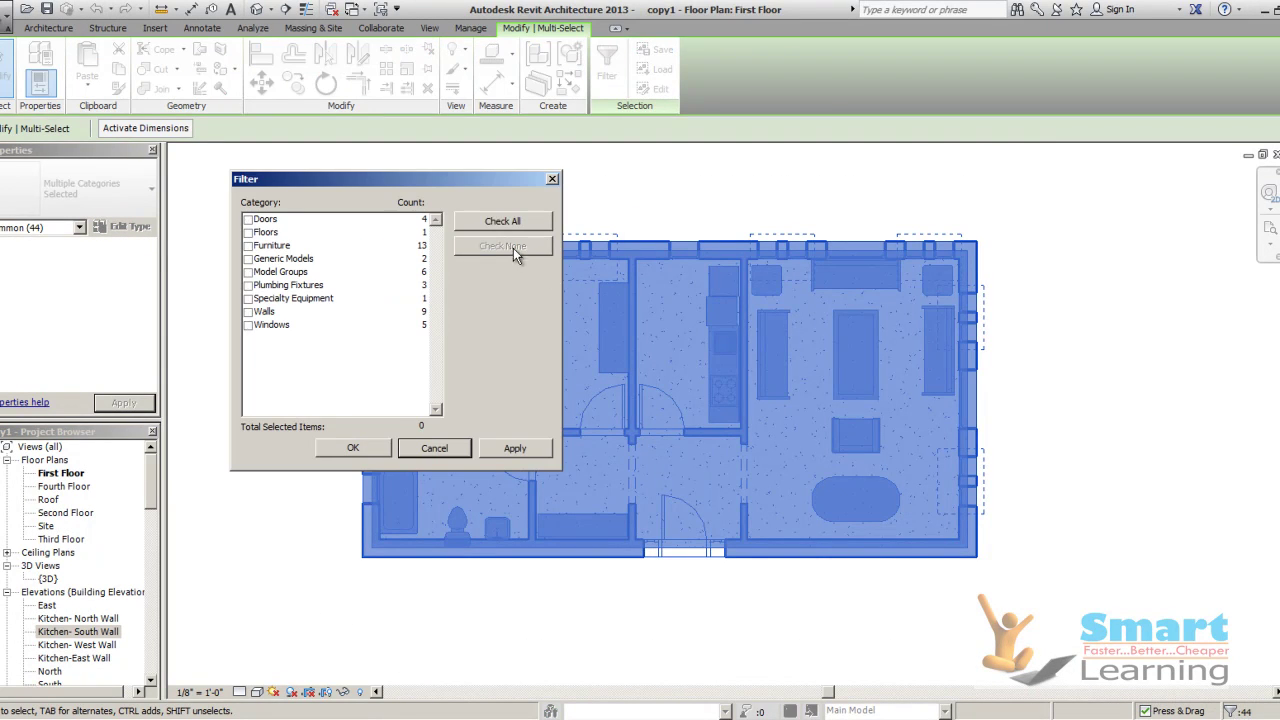
left_click(259, 221)
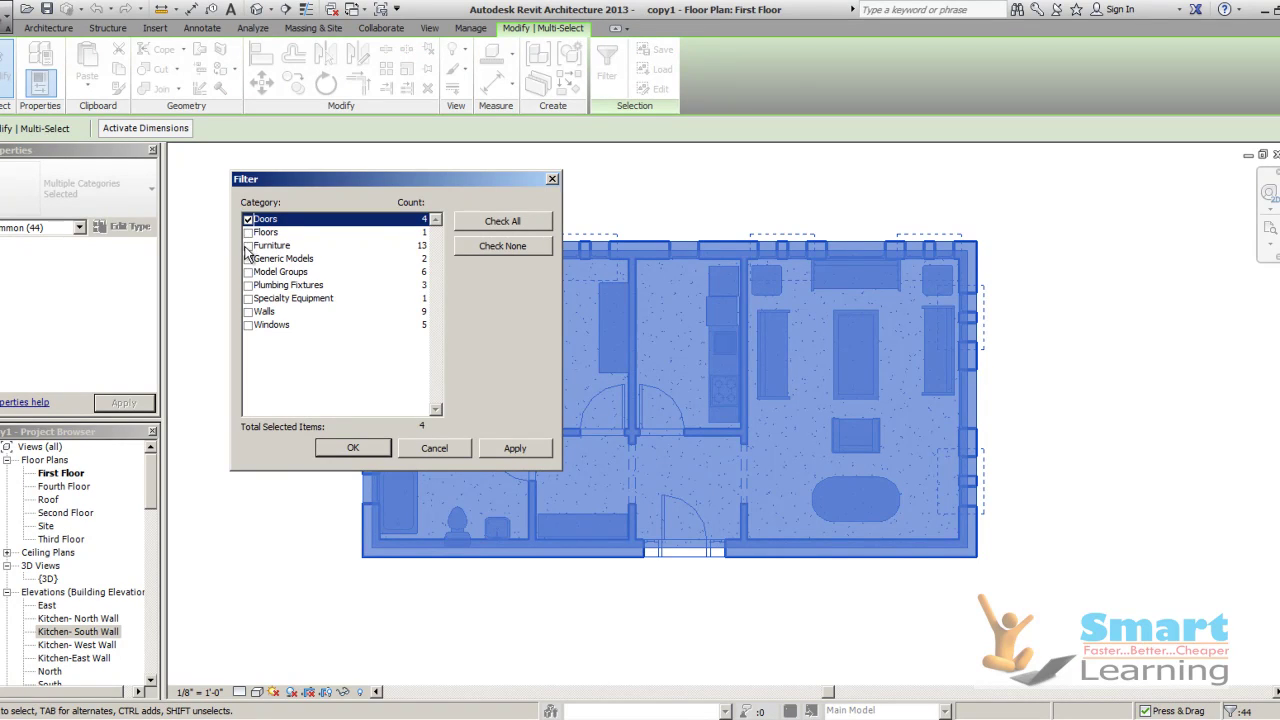
left_click(248, 246)
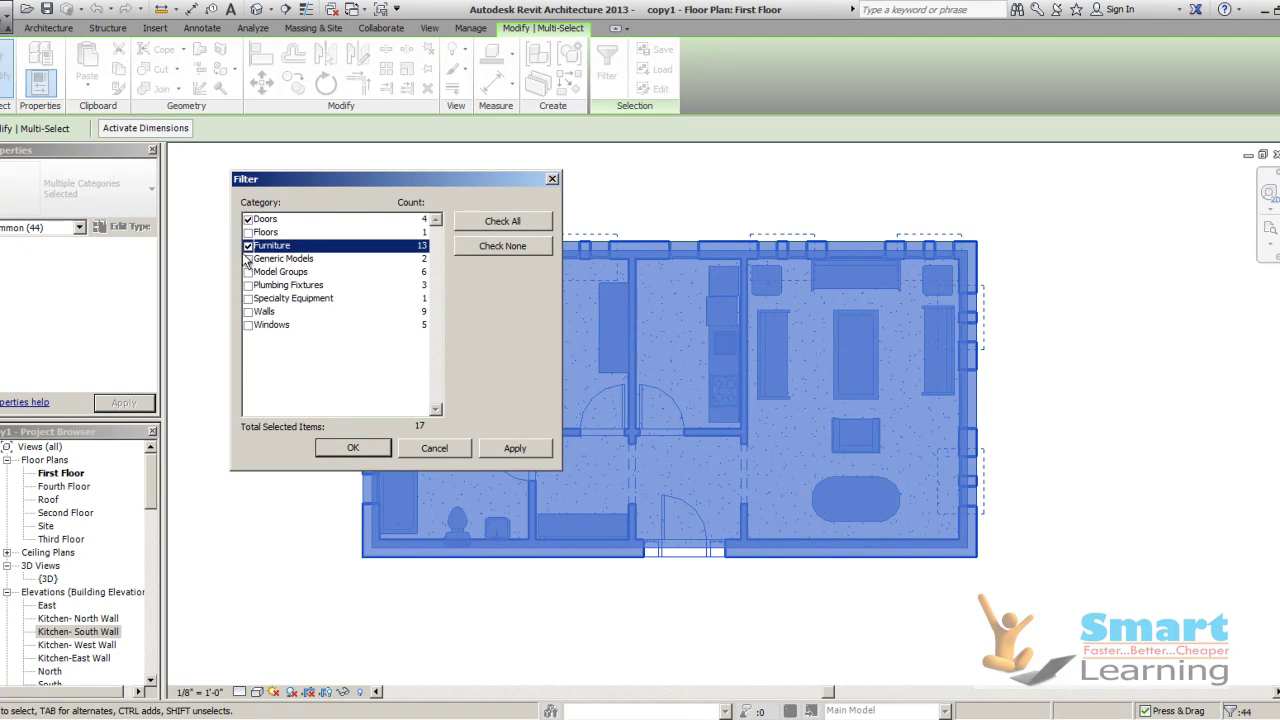
left_click(248, 326)
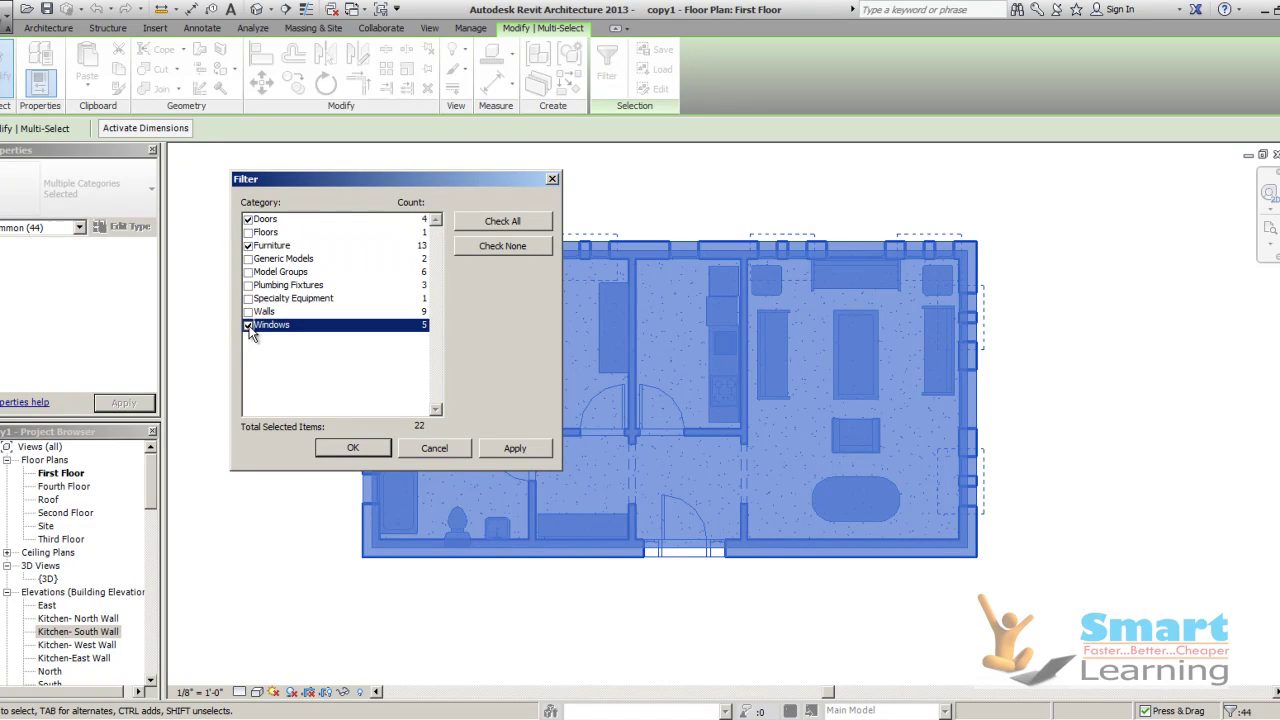
left_click(248, 286)
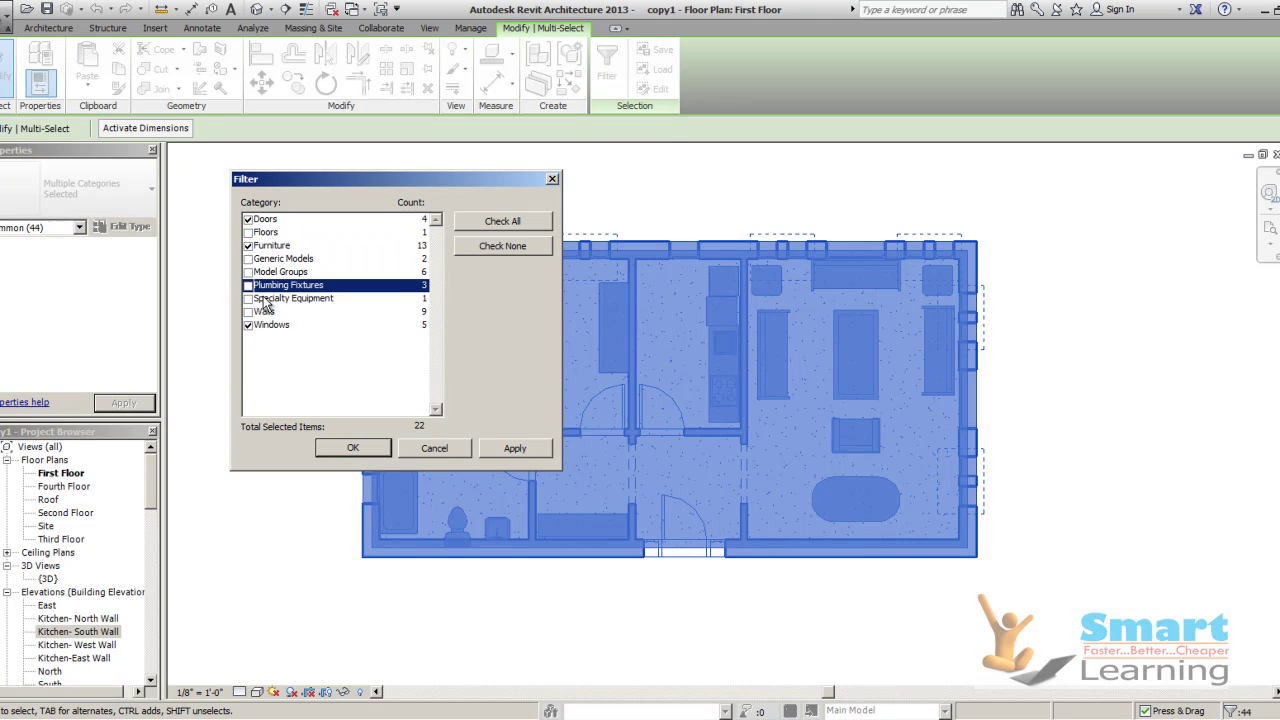
left_click(350, 446)
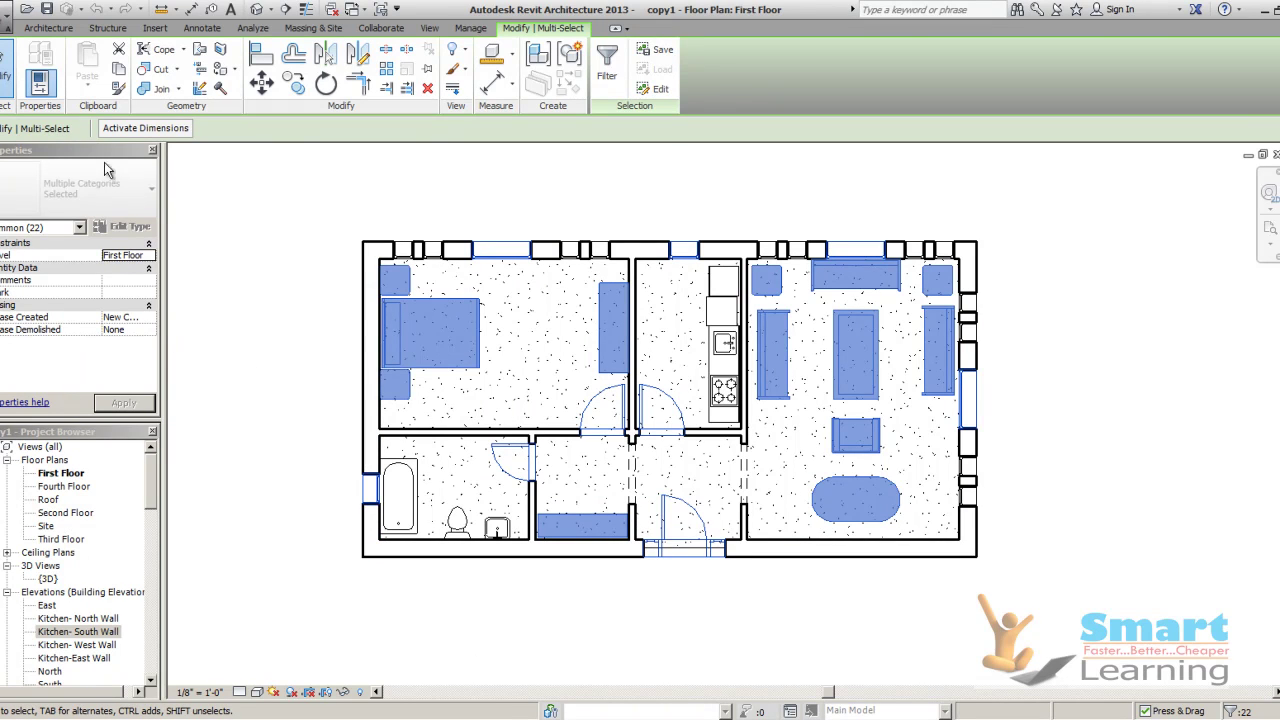
left_click(254, 205)
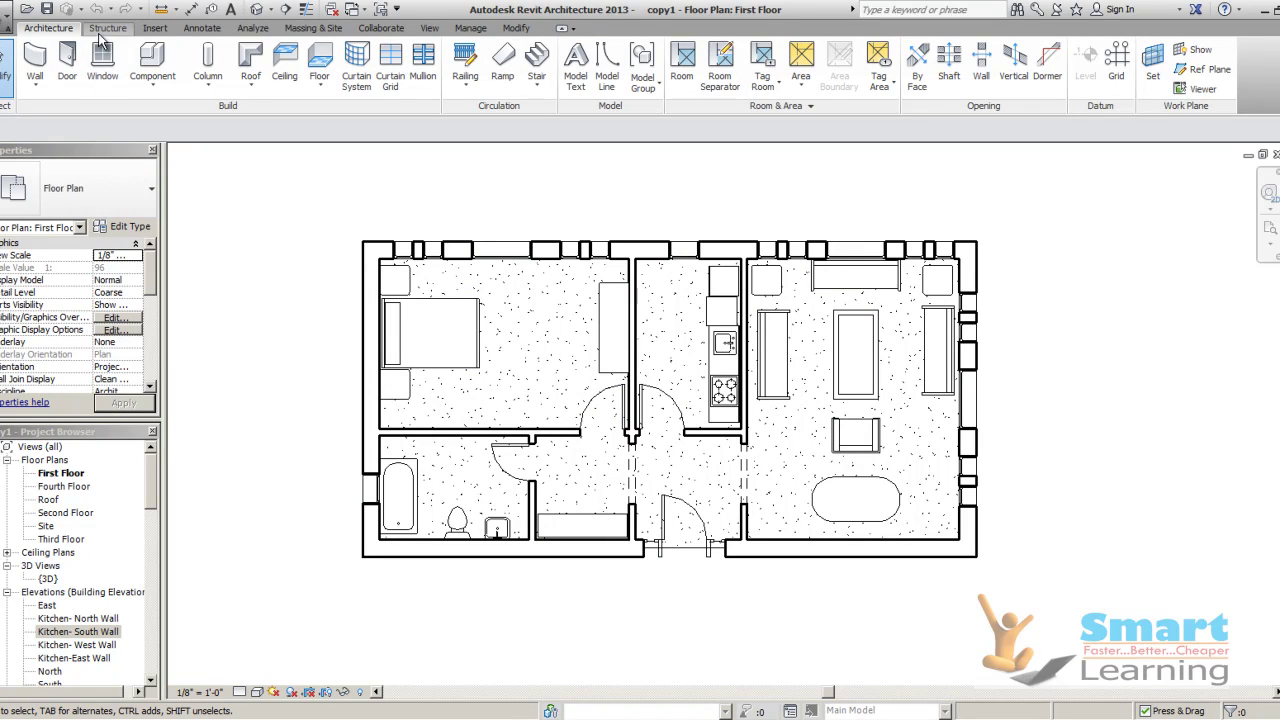
Paste the copied doors, furniture and windows aligned to the Second Floor level
left_click(518, 31)
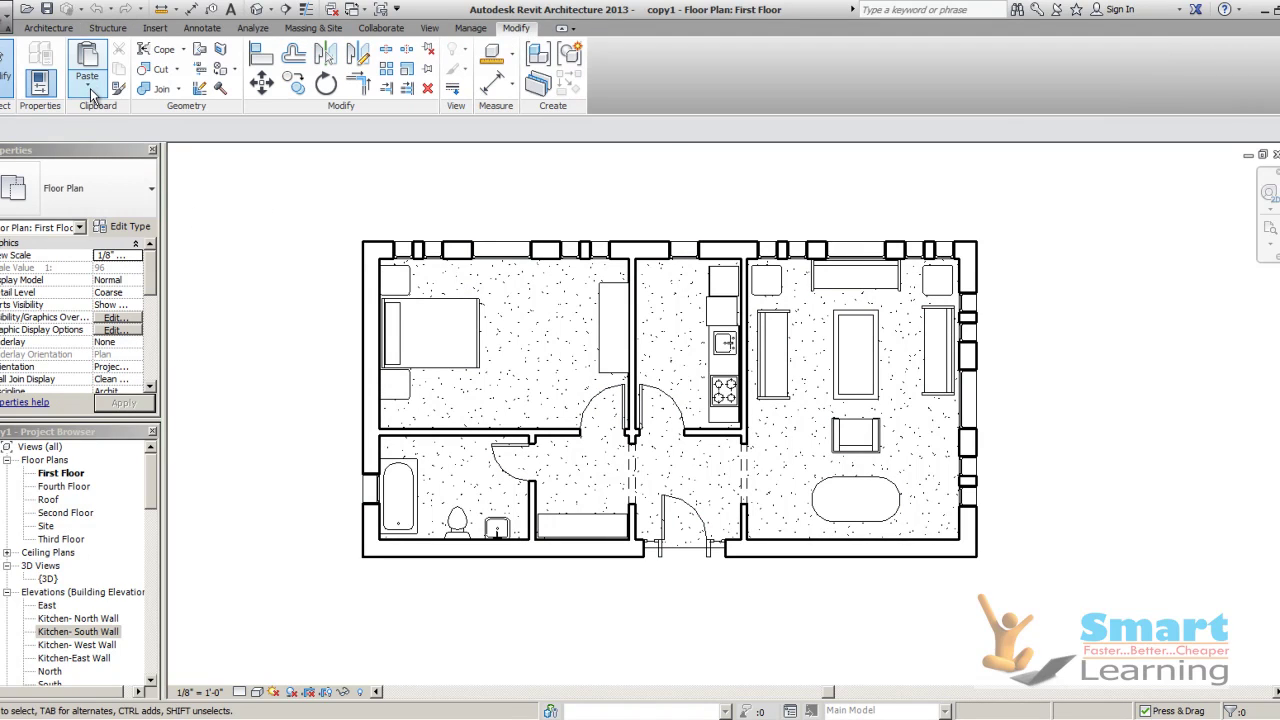
left_click(90, 88)
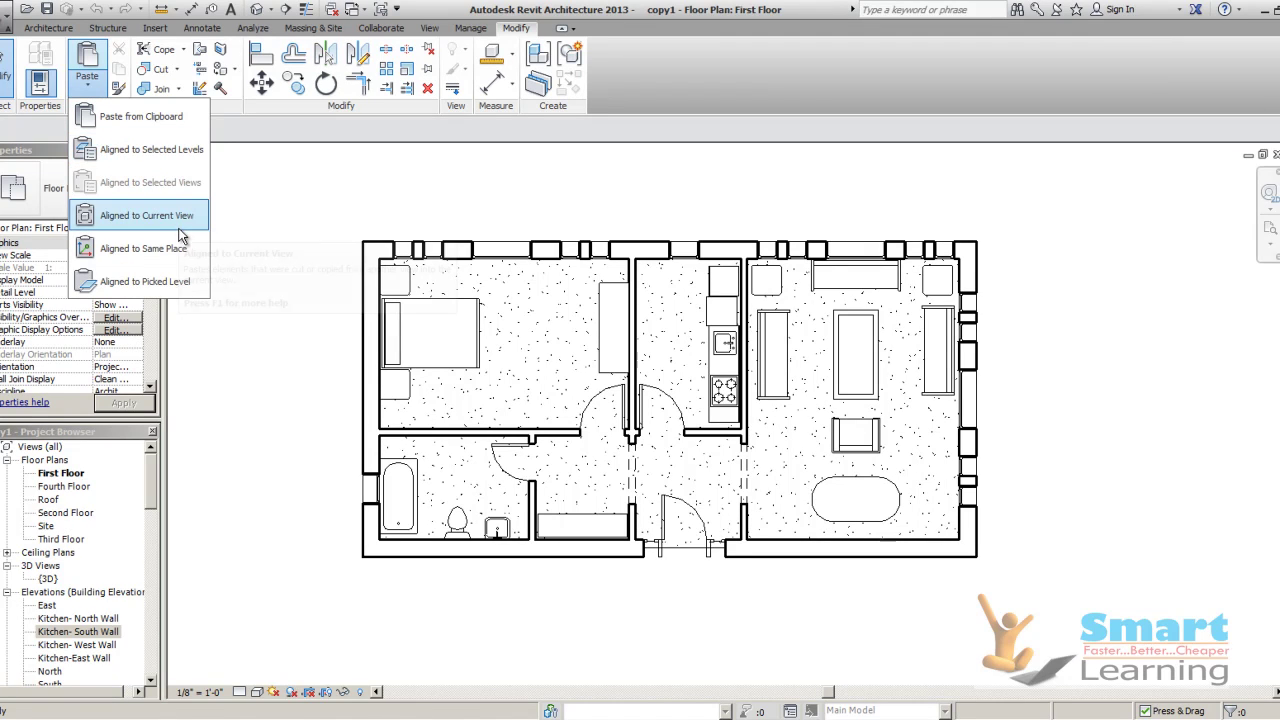
left_click(145, 151)
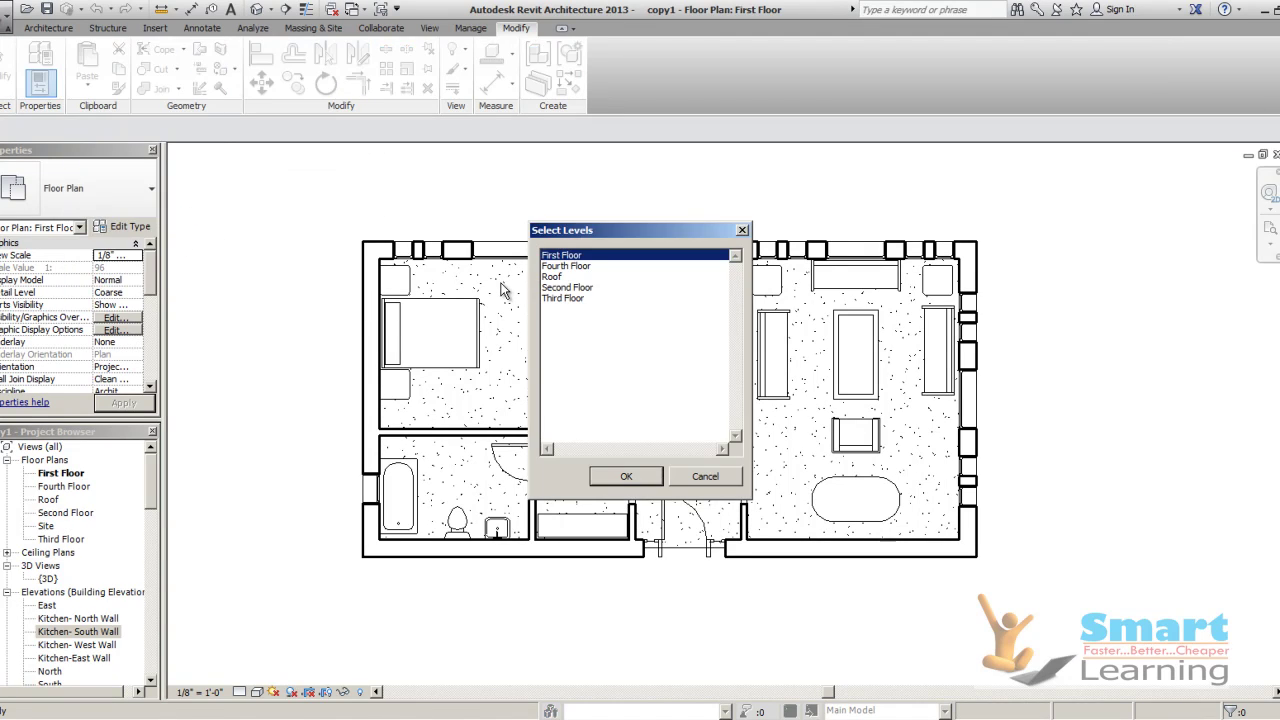
left_click(566, 288)
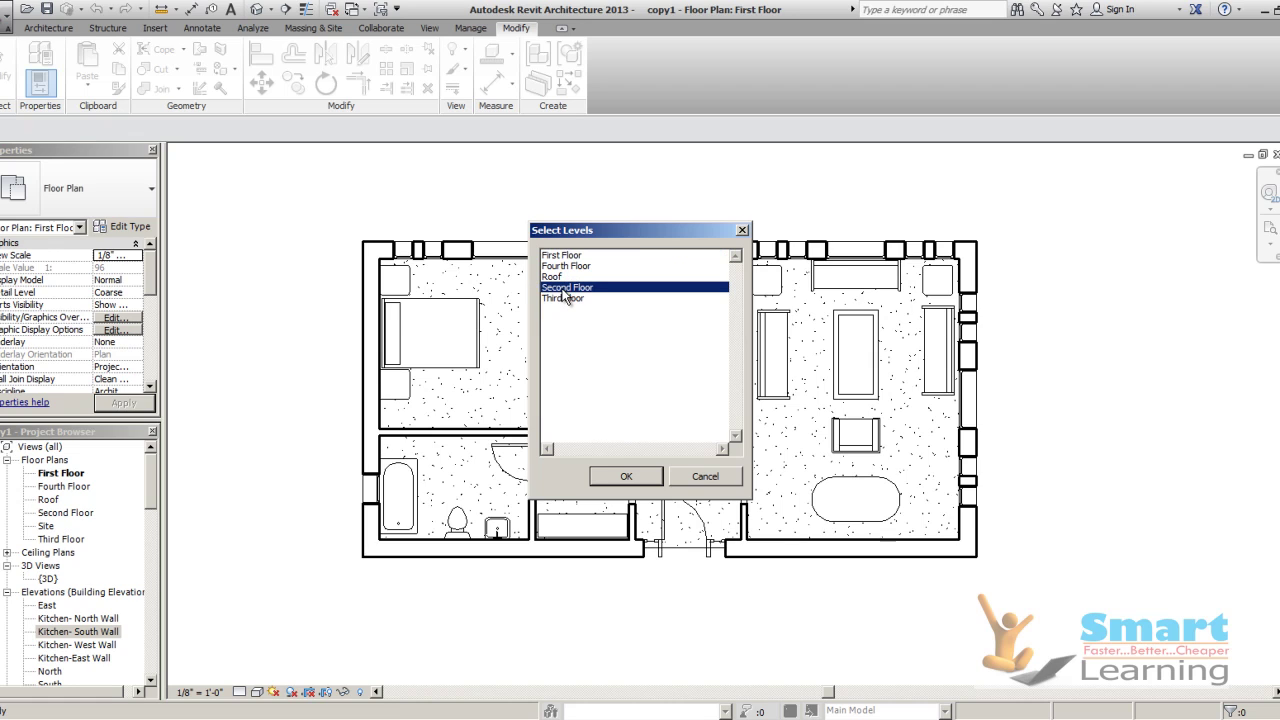
left_click(627, 477)
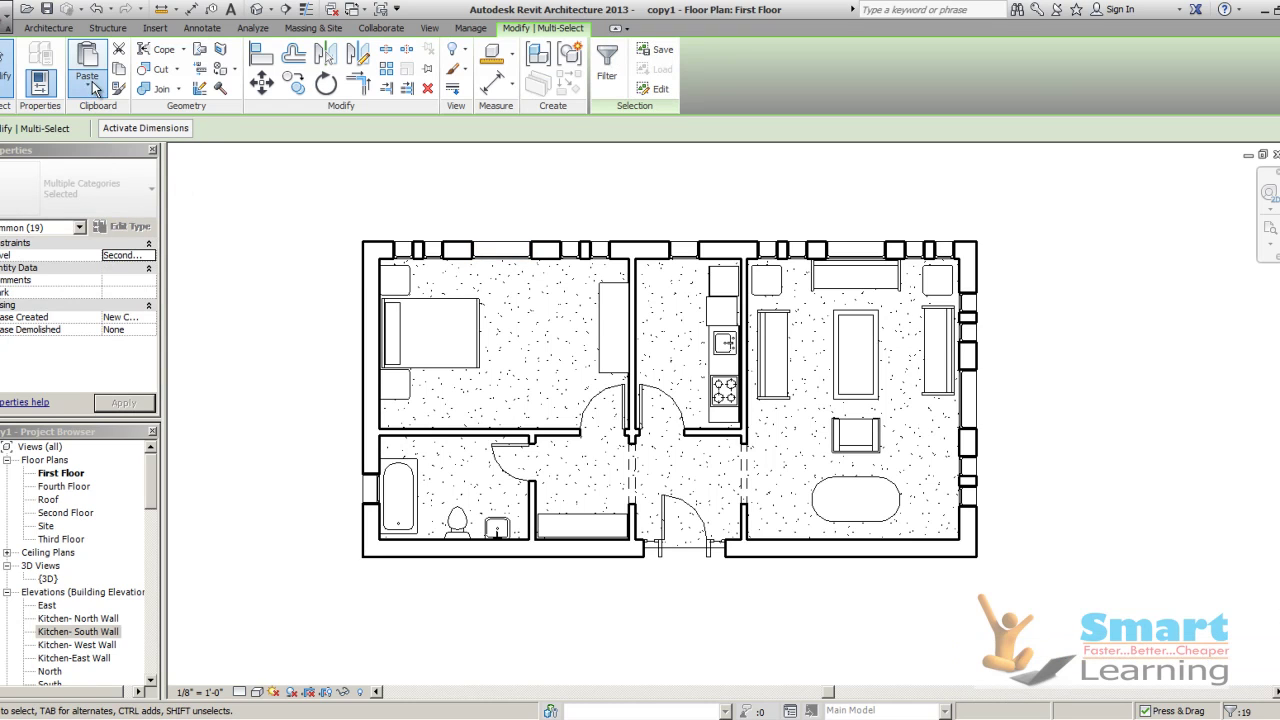
Paste the same doors, furniture and windows aligned to the Third Floor level
left_click(87, 85)
left_click(120, 152)
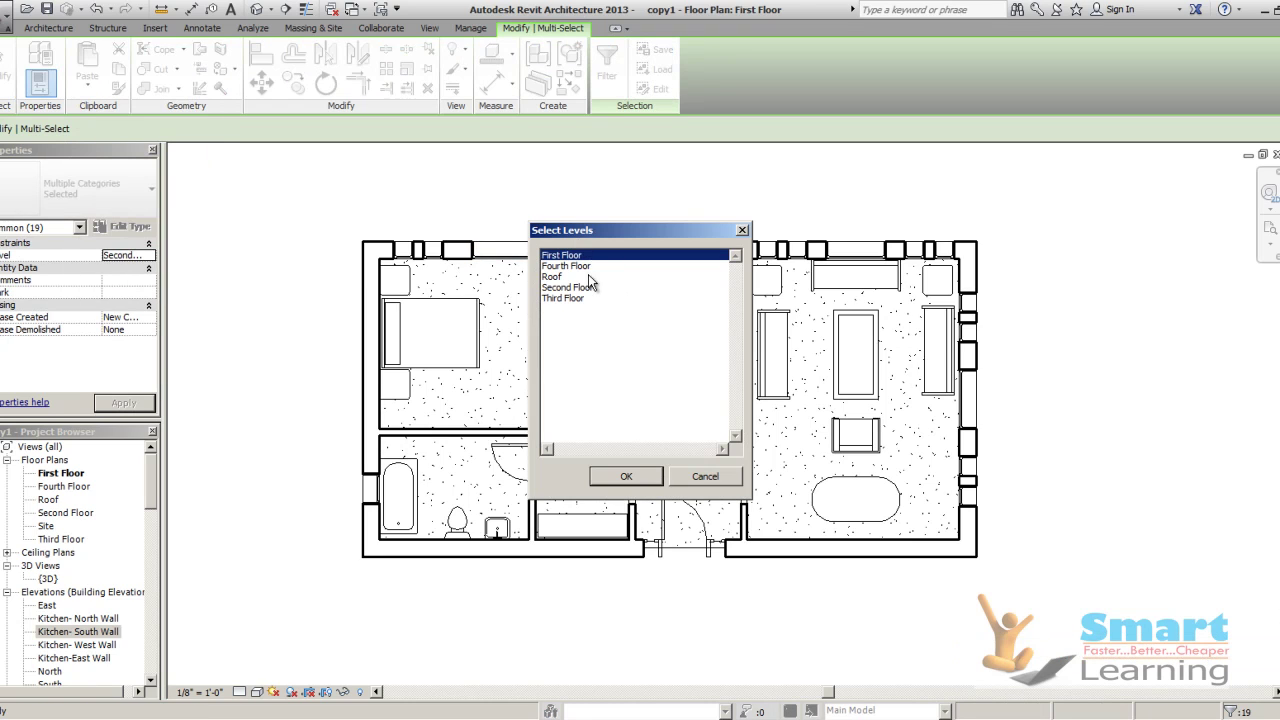
left_click(563, 298)
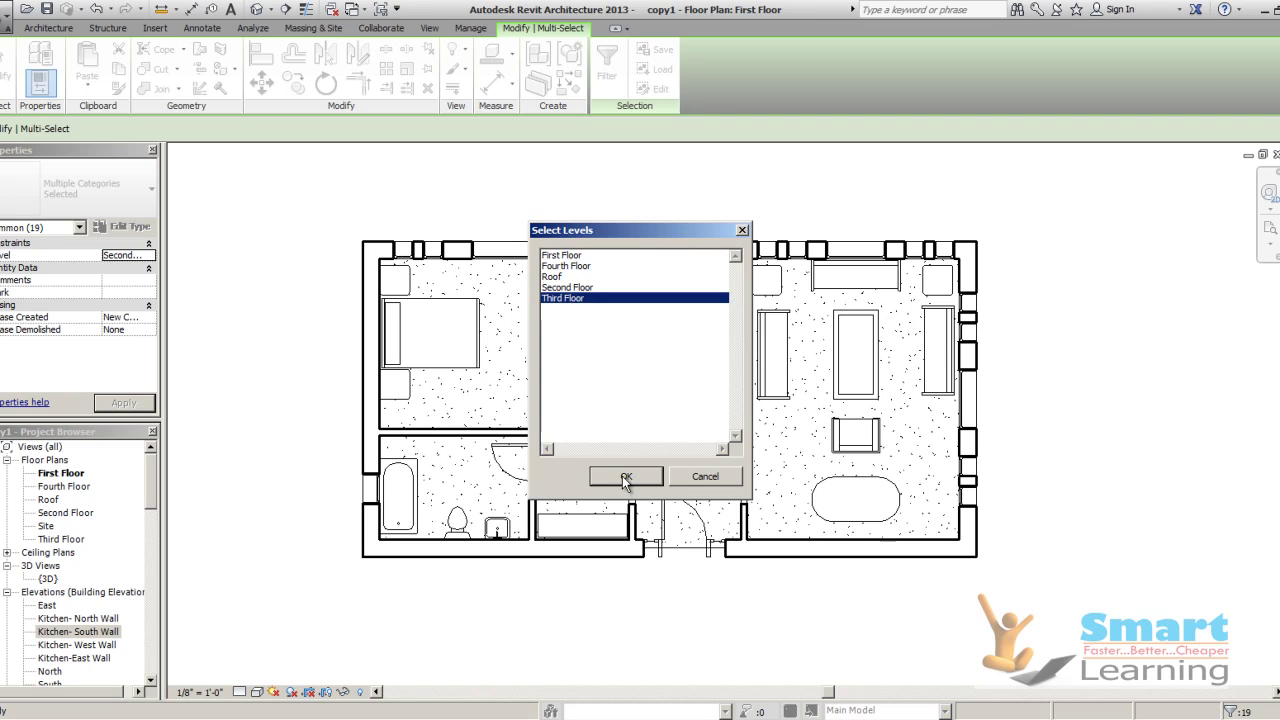
left_click(626, 476)
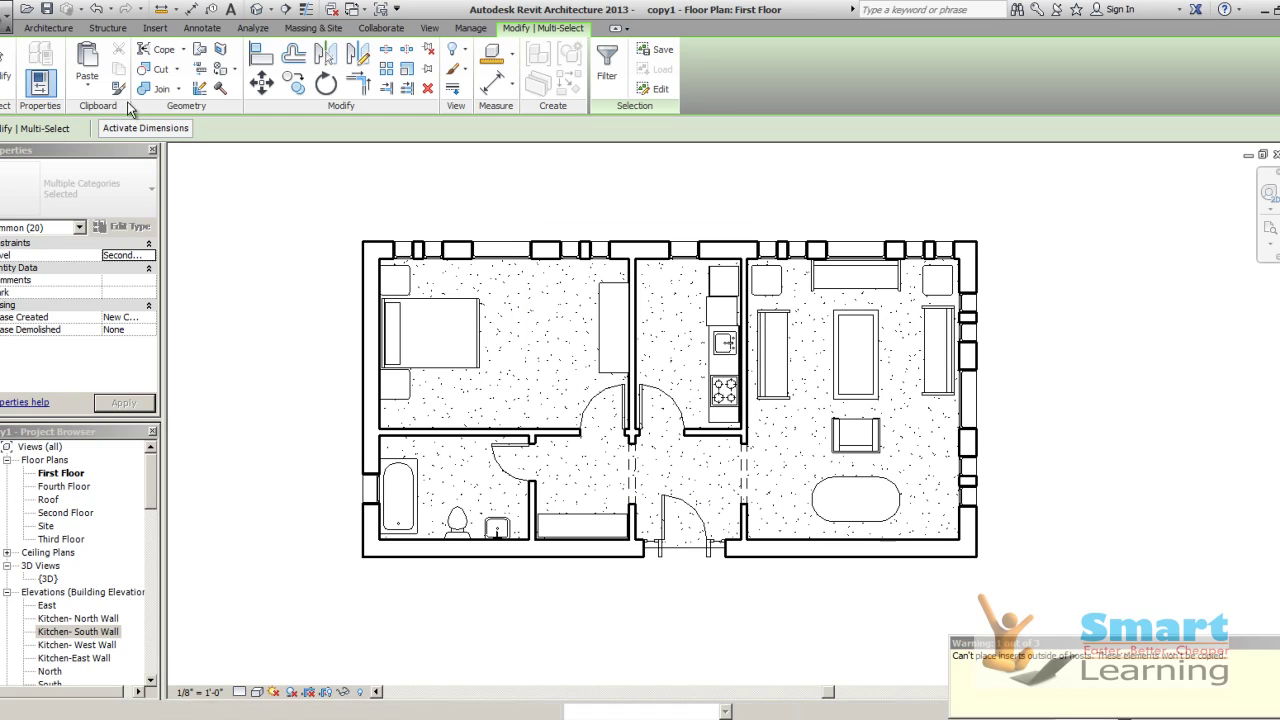
Paste the same elements aligned to the Fourth Floor level and clear the selection
left_click(87, 85)
left_click(120, 152)
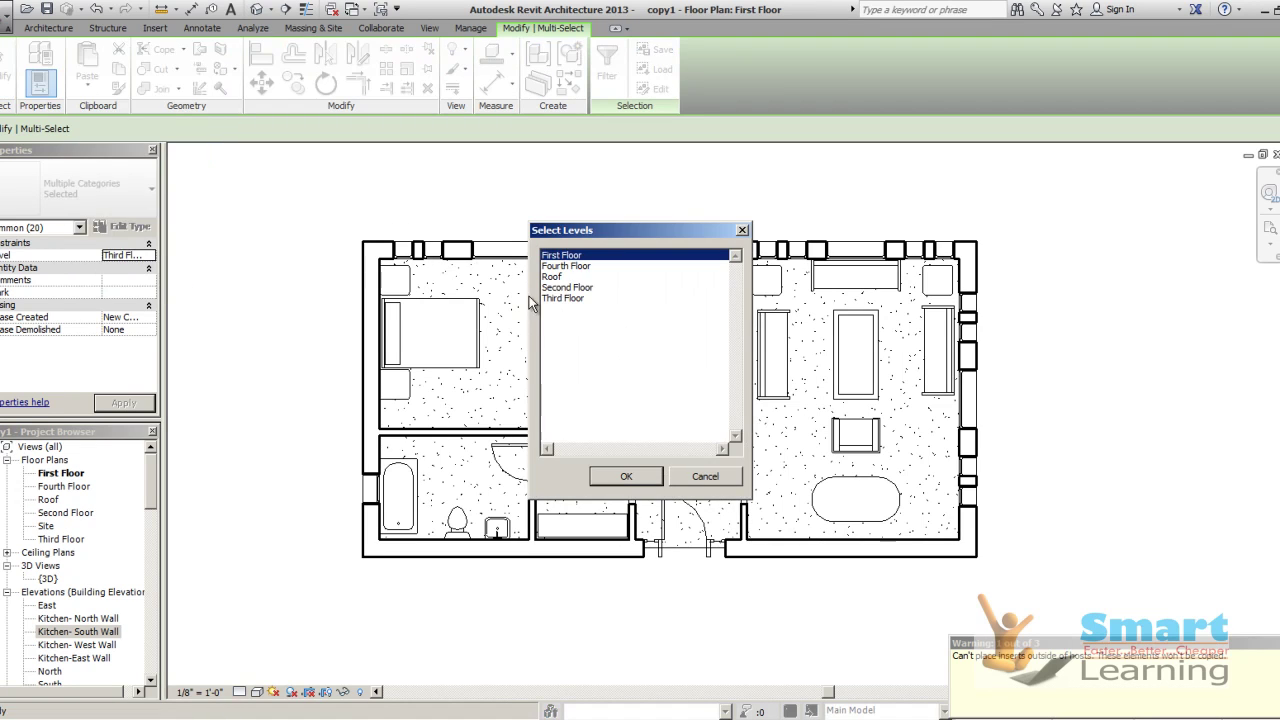
left_click(563, 266)
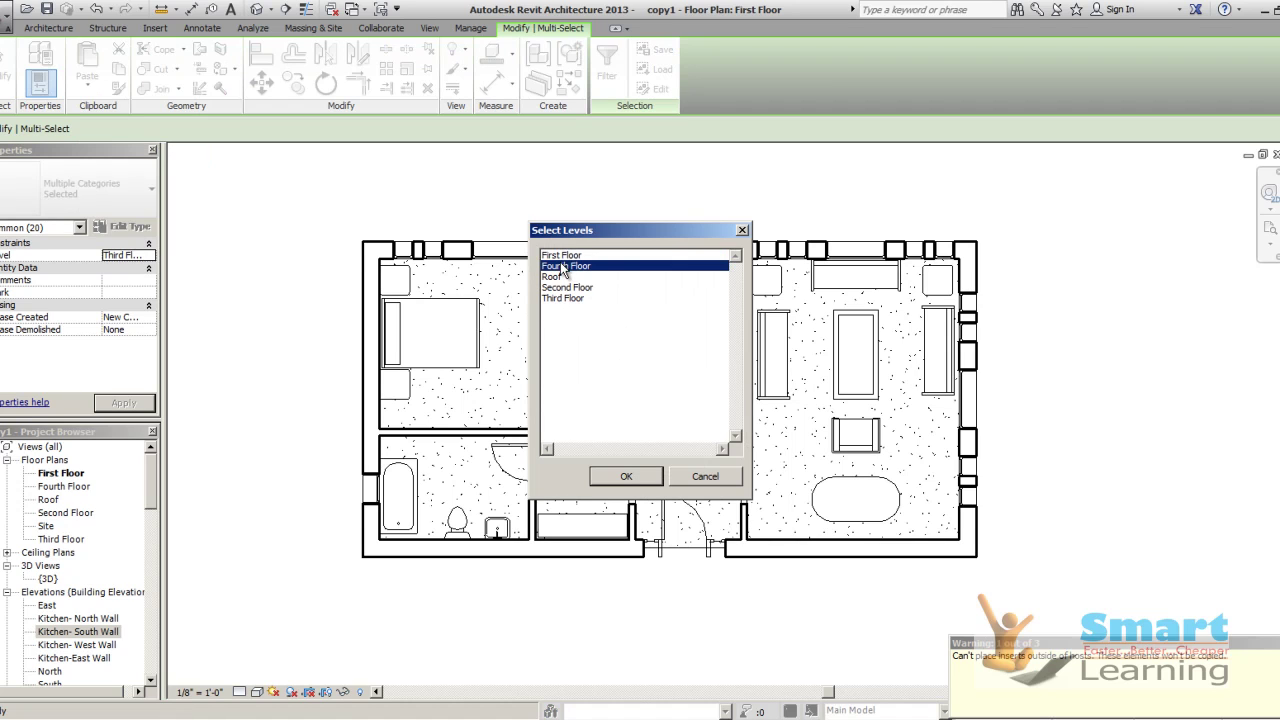
left_click(625, 479)
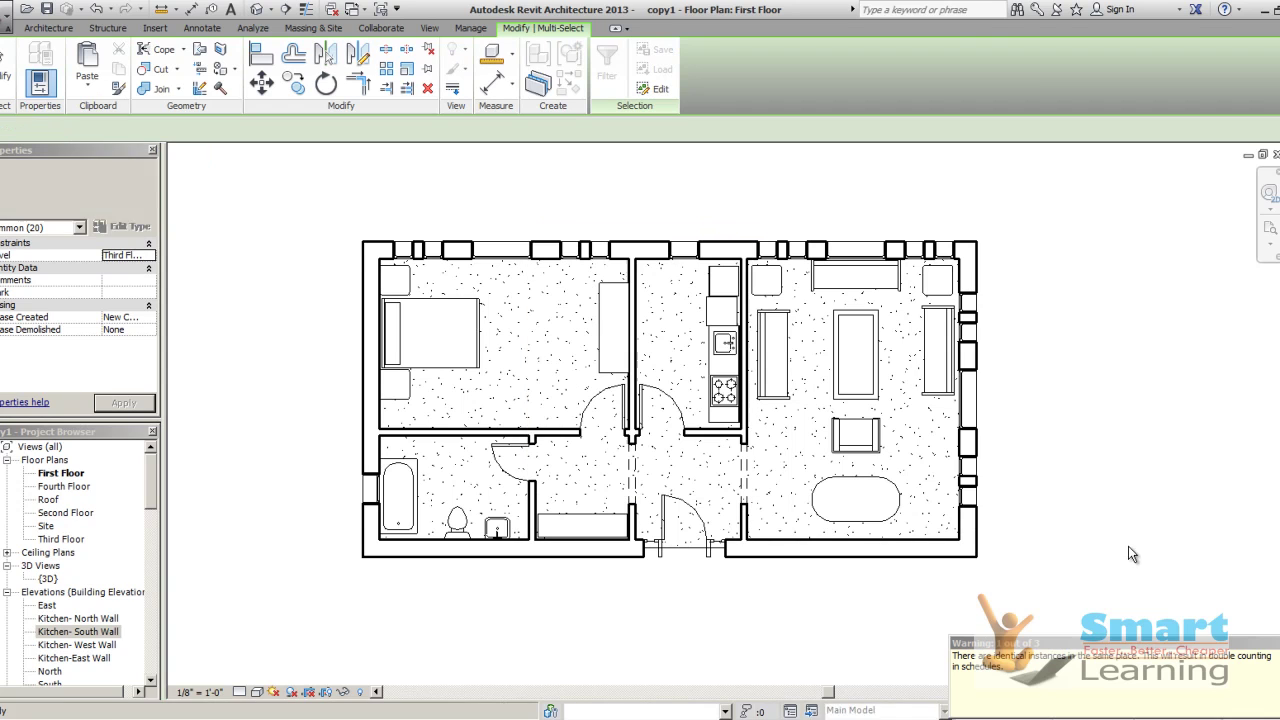
key("Escape")
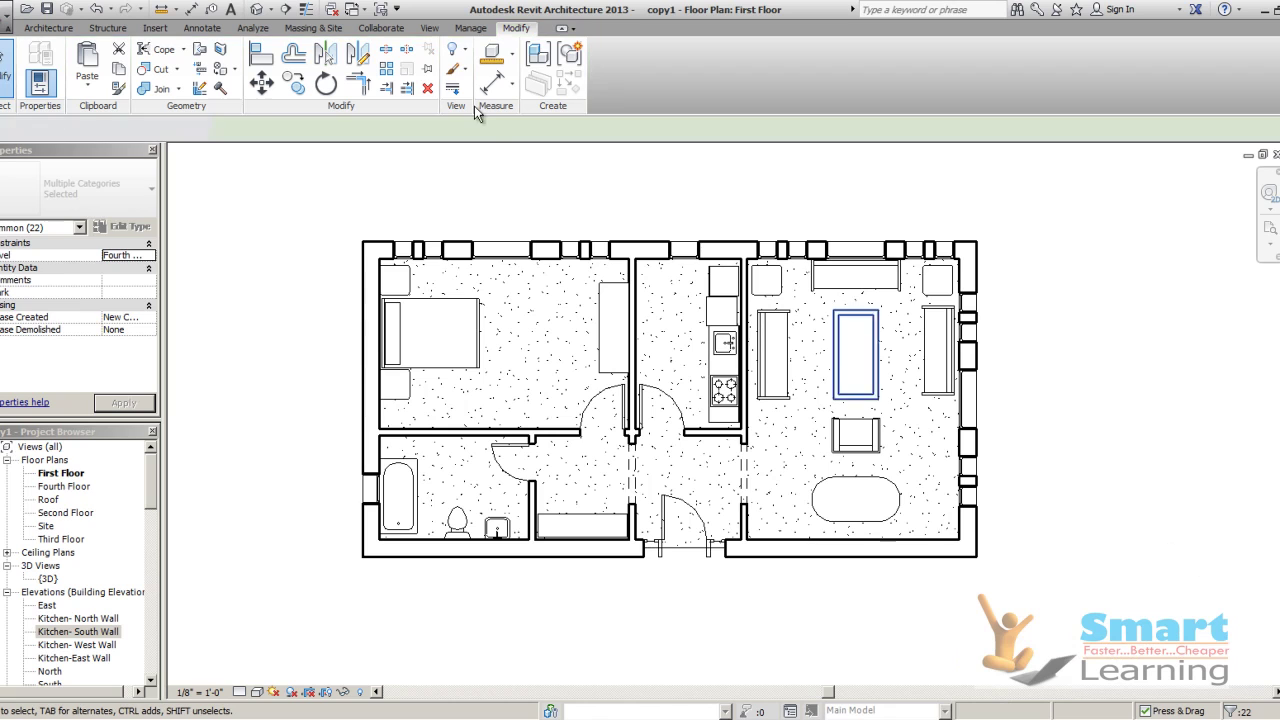
Open the default 3D view and examine the doors and windows on all storeys from the front, right and back
left_click(429, 27)
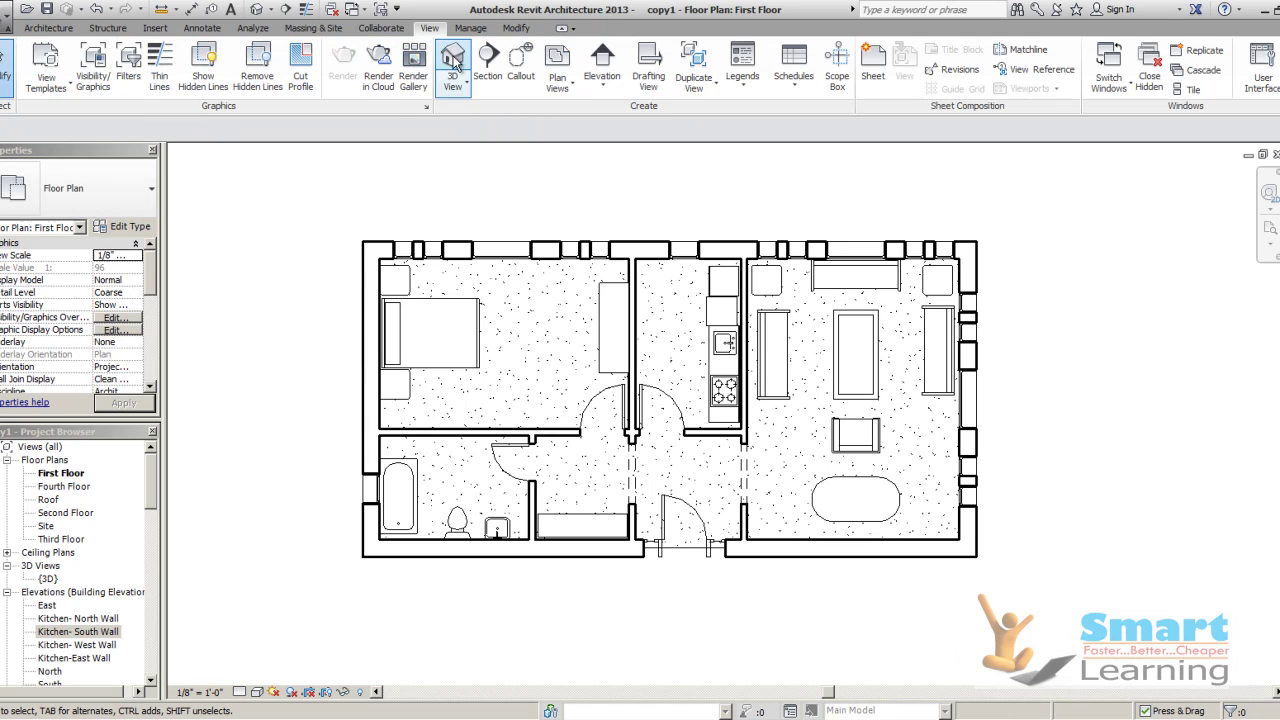
left_click(449, 58)
scroll(912, 371, "down", 4)
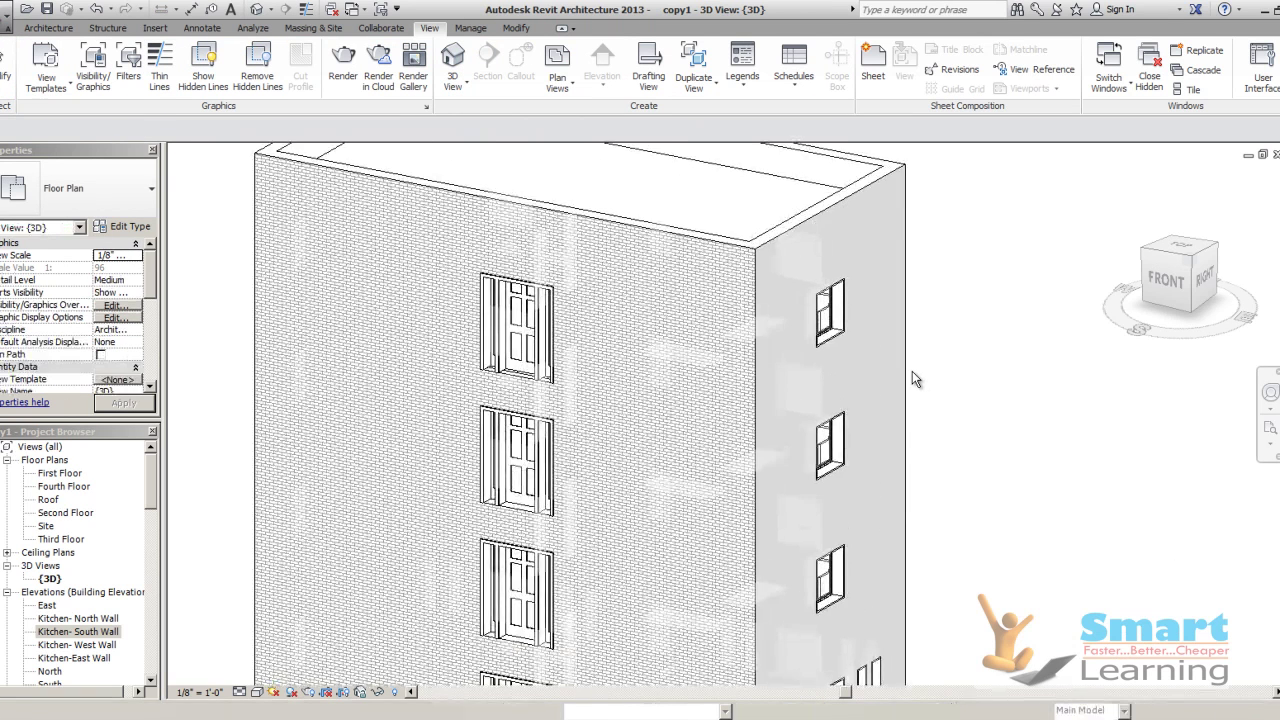
middle_click_drag(912, 371, 740, 460, "shift")
scroll(1014, 457, "up", 5)
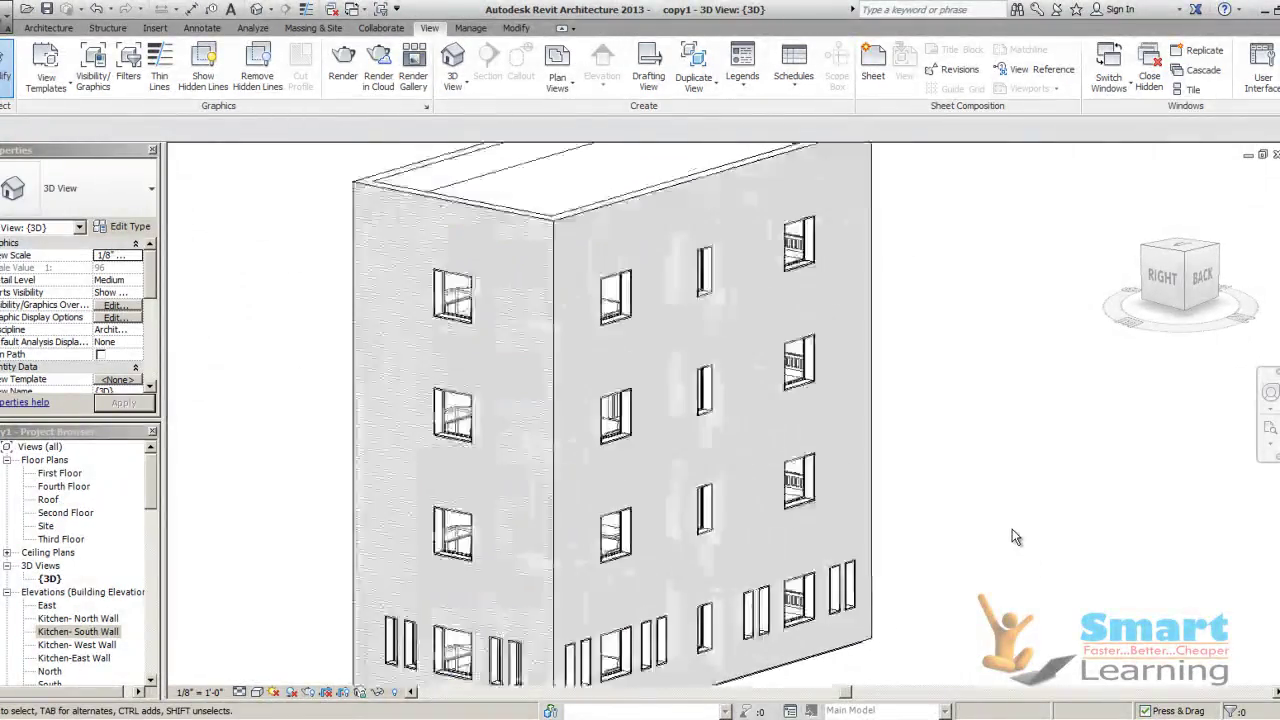
scroll(630, 480, "up", 5)
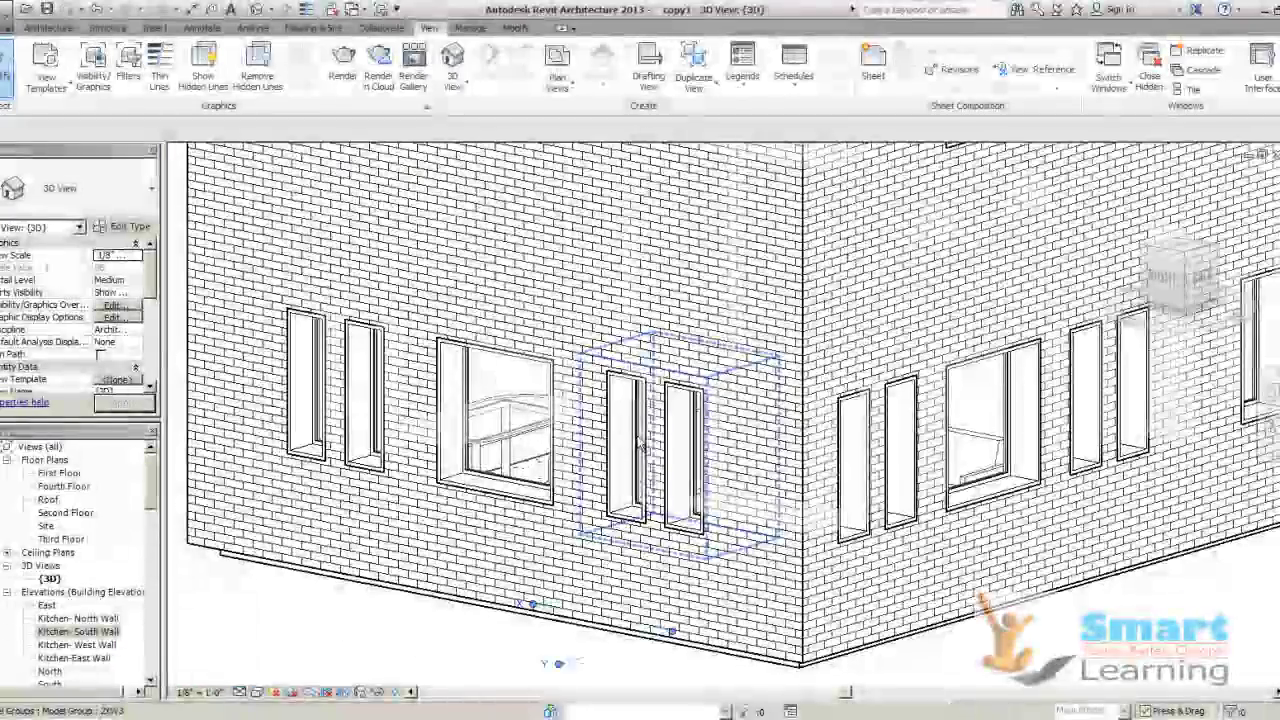
Select the two 2XW3 opening groups beside the first-floor window on the right wall, copy them to the clipboard and clear the selection
left_click(640, 445)
scroll(650, 445, "down", 2)
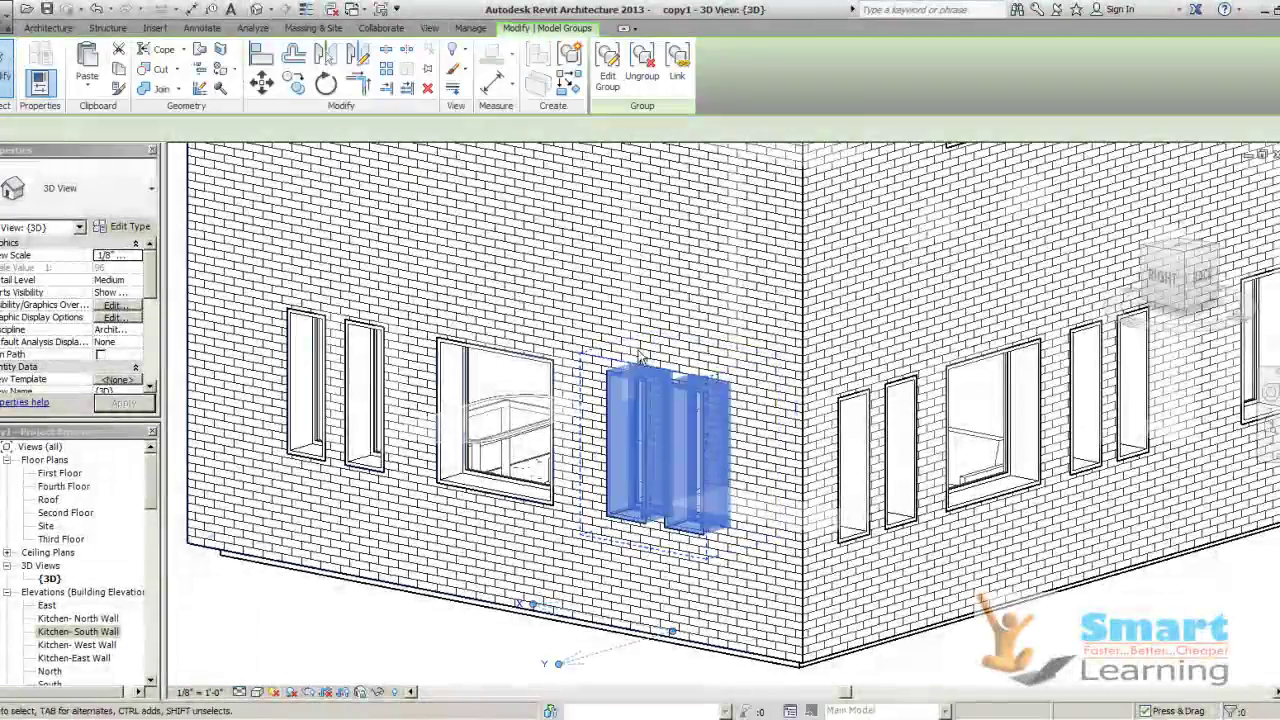
scroll(650, 445, "down", 3)
key("Escape")
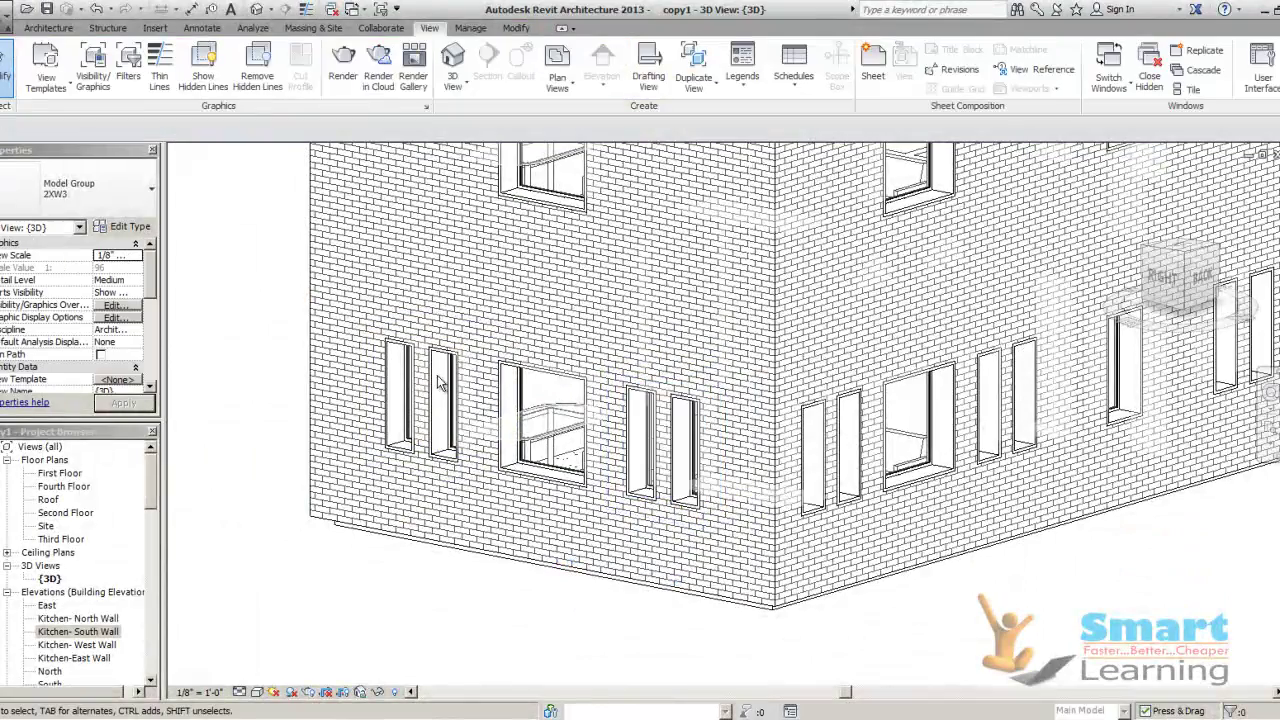
left_click(450, 362)
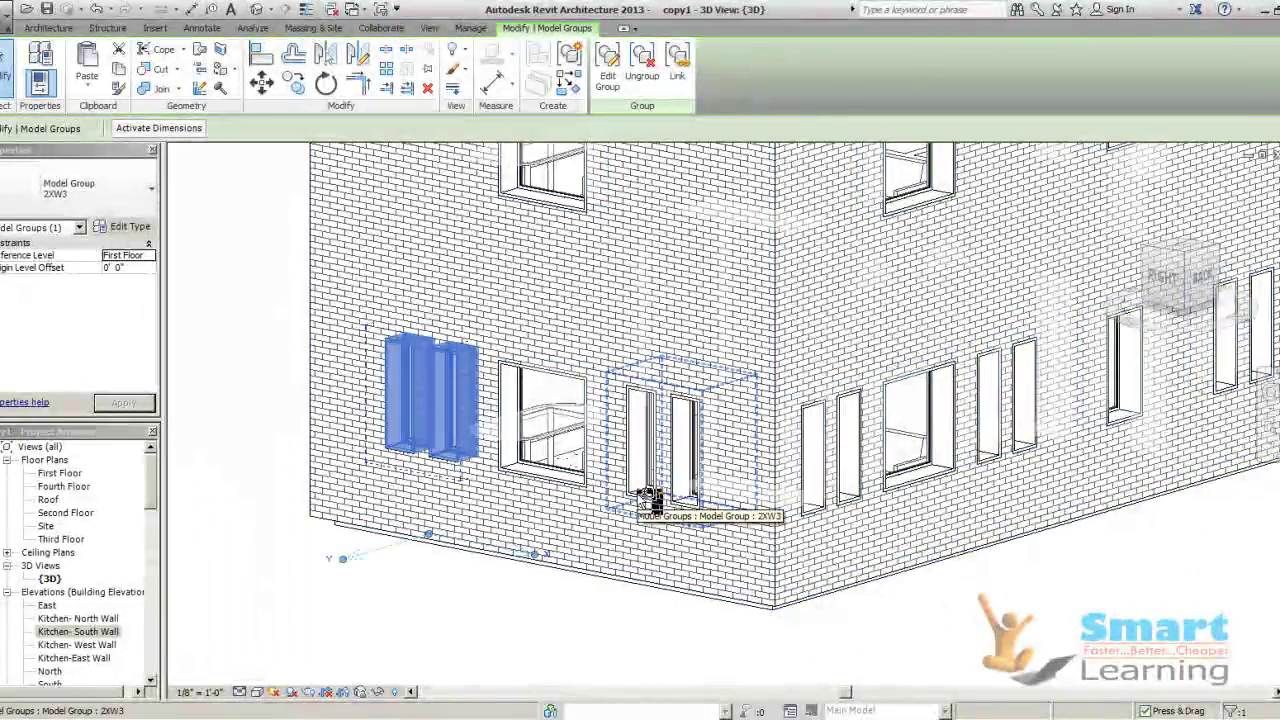
left_click(652, 495, "ctrl")
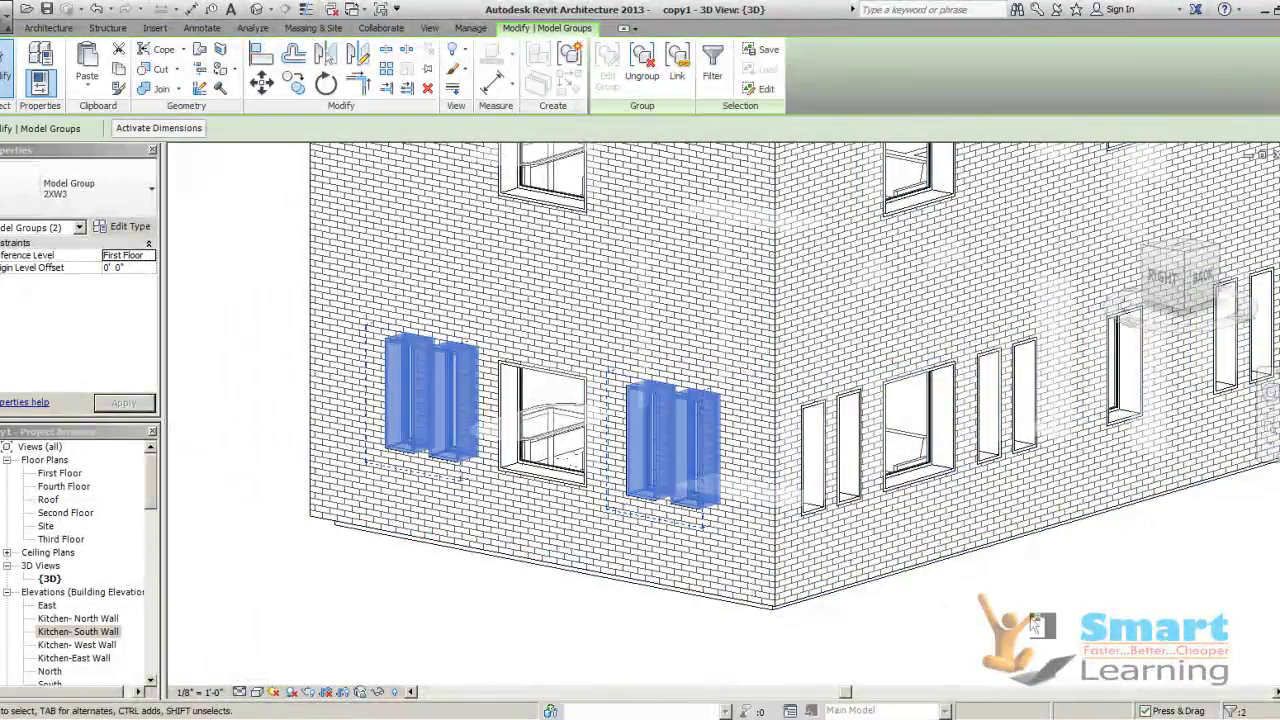
key("Escape")
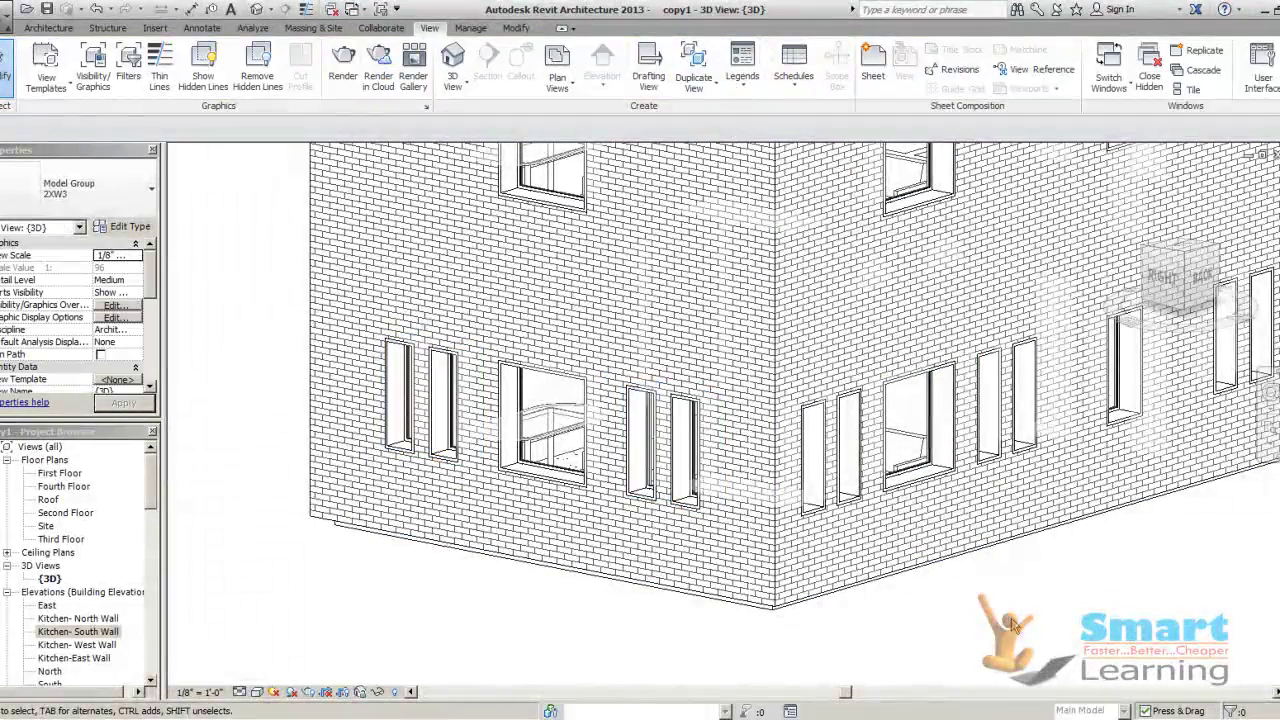
Paste the copied 2XW3 opening groups aligned to the Second Floor level
left_click(510, 31)
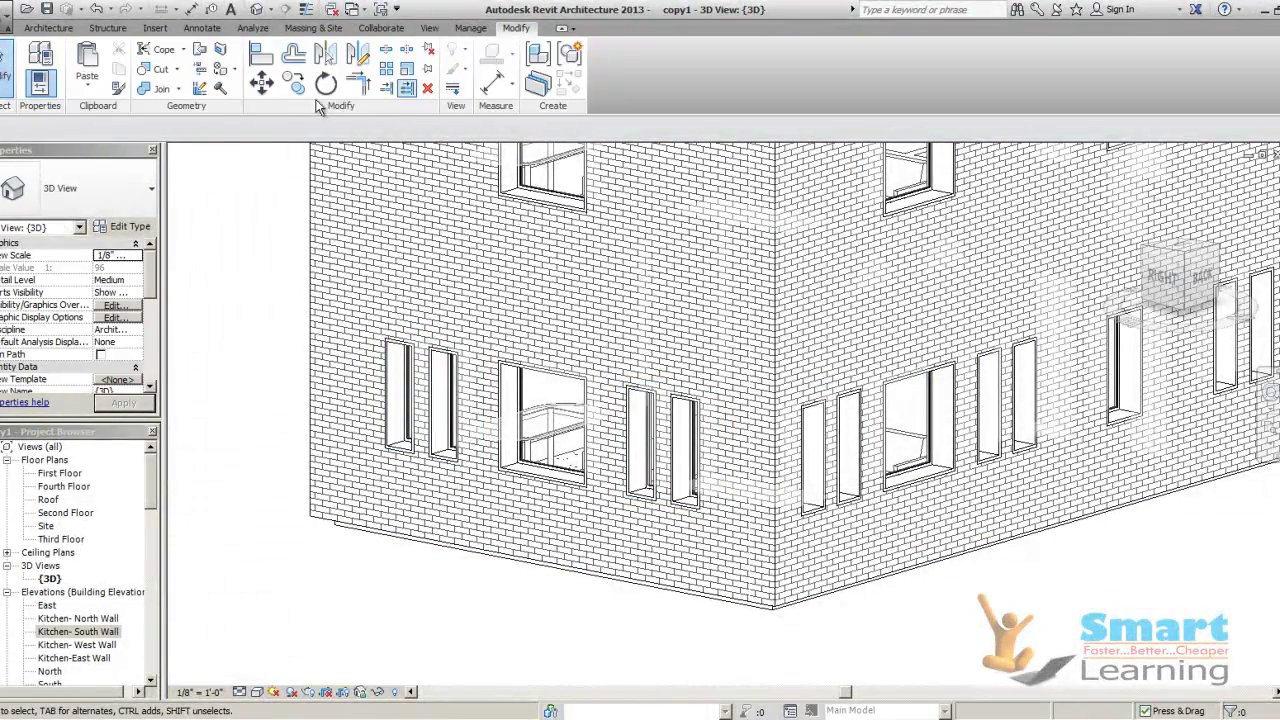
left_click(85, 92)
left_click(150, 146)
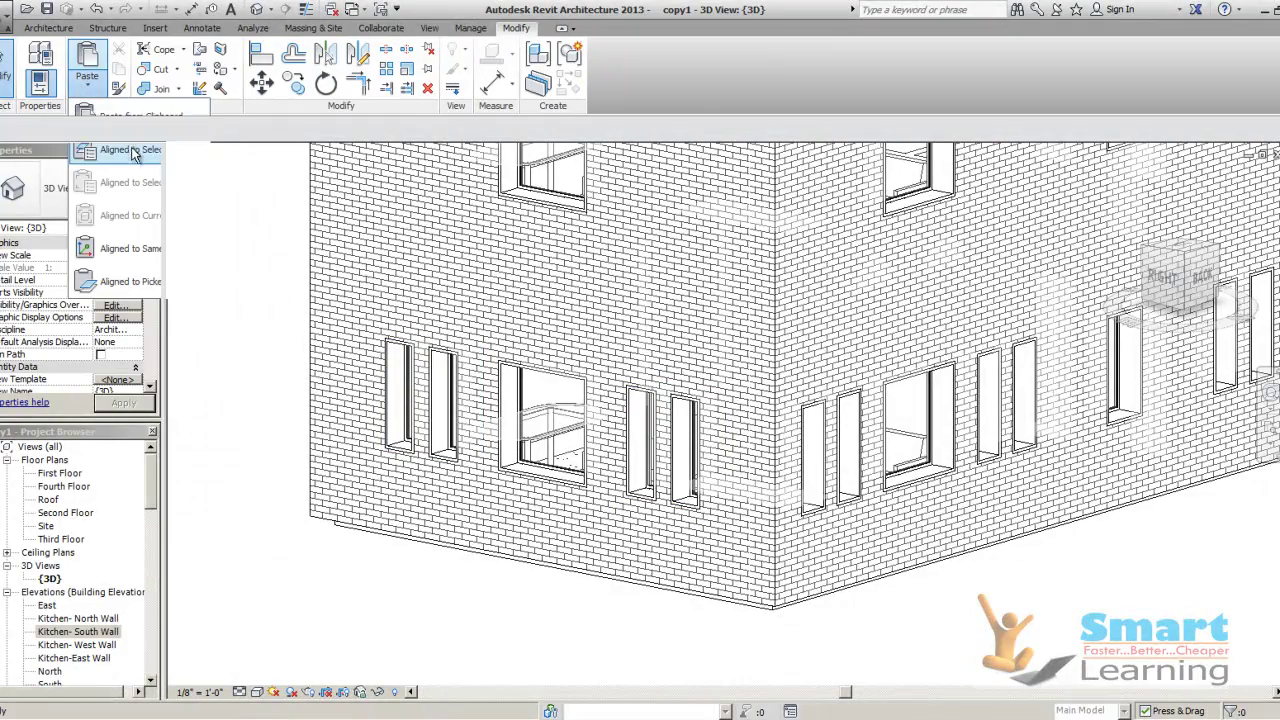
left_click(567, 288)
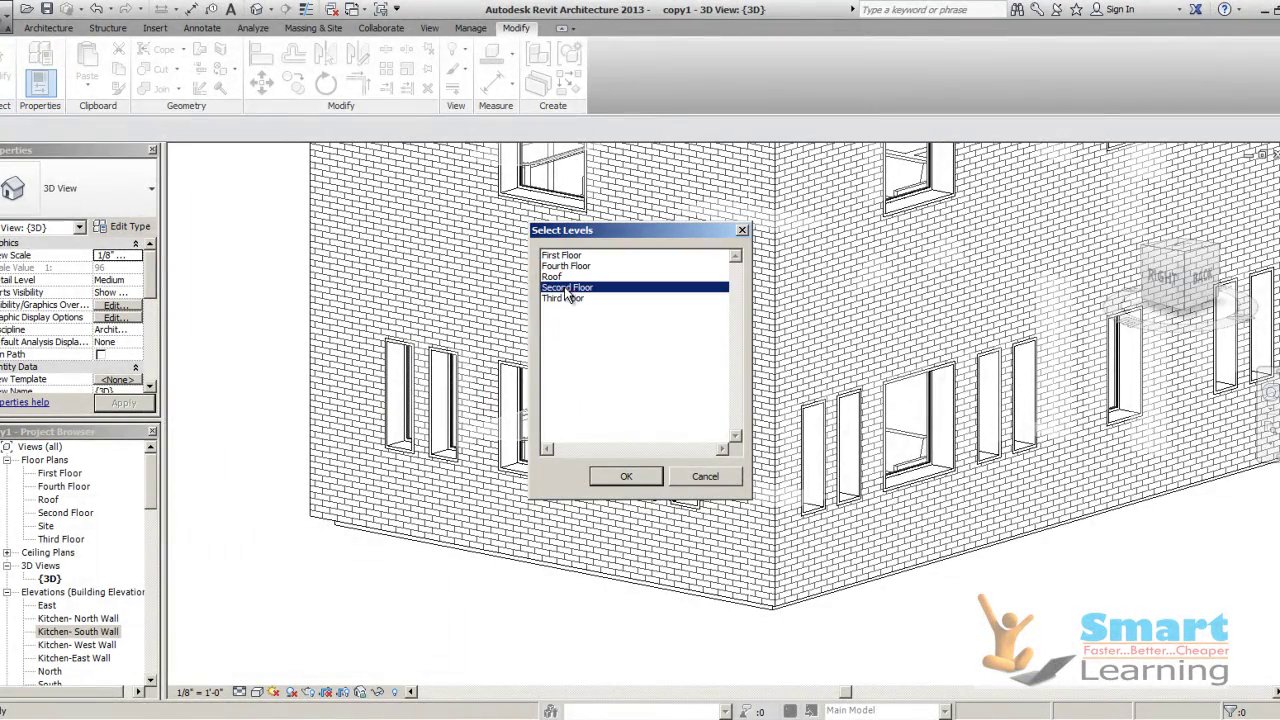
left_click(633, 478)
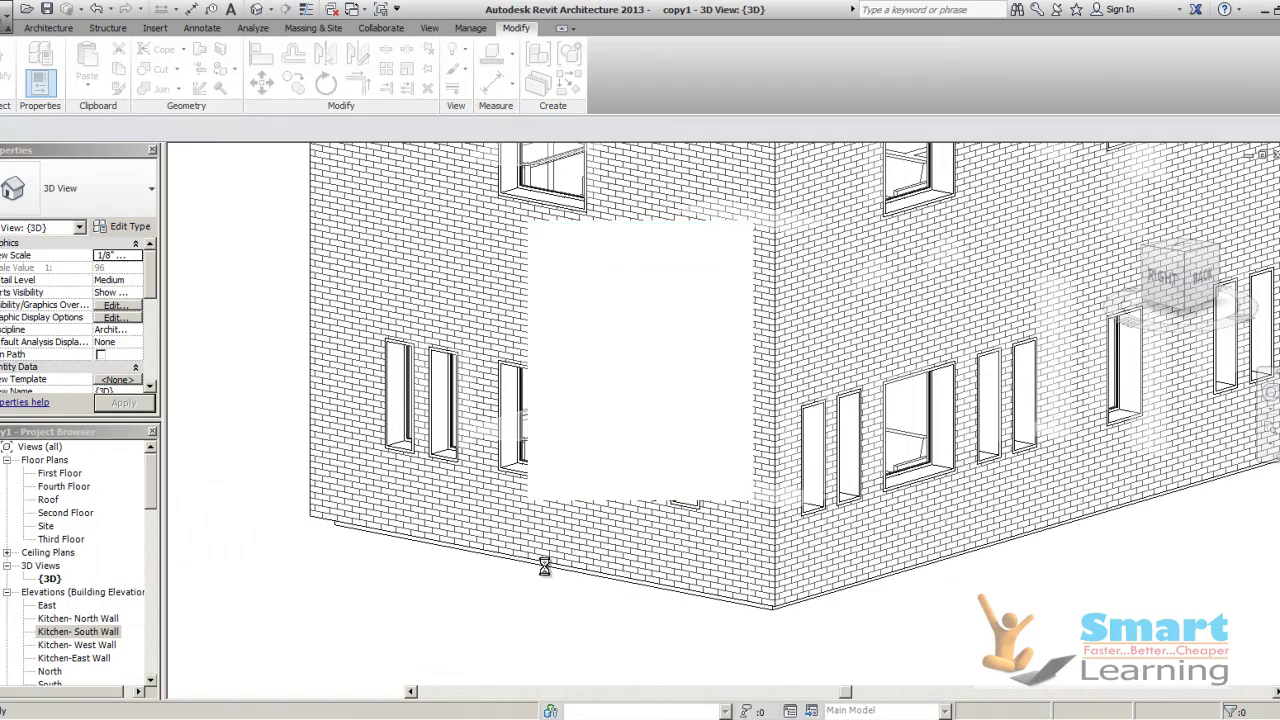
scroll(329, 366, "down", 2)
scroll(466, 571, "up", 5)
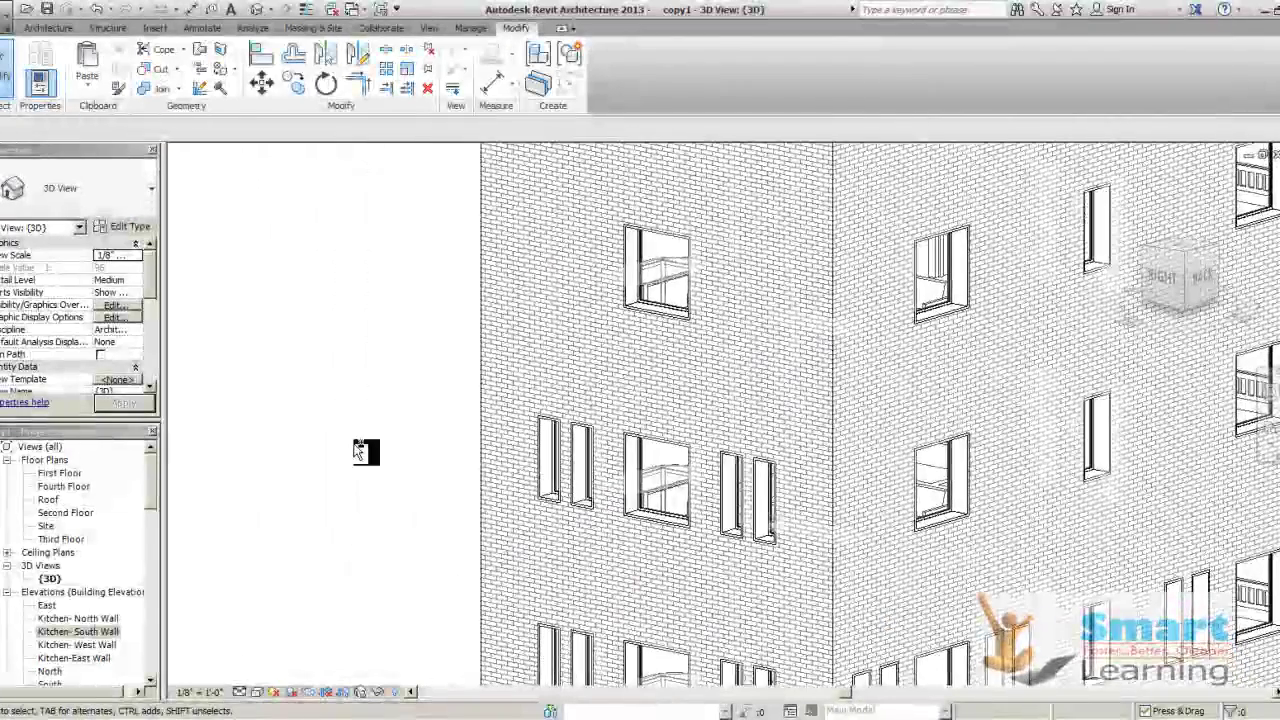
Paste the same 2XW3 opening groups aligned to the Third Floor level
left_click(87, 80)
left_click(150, 148)
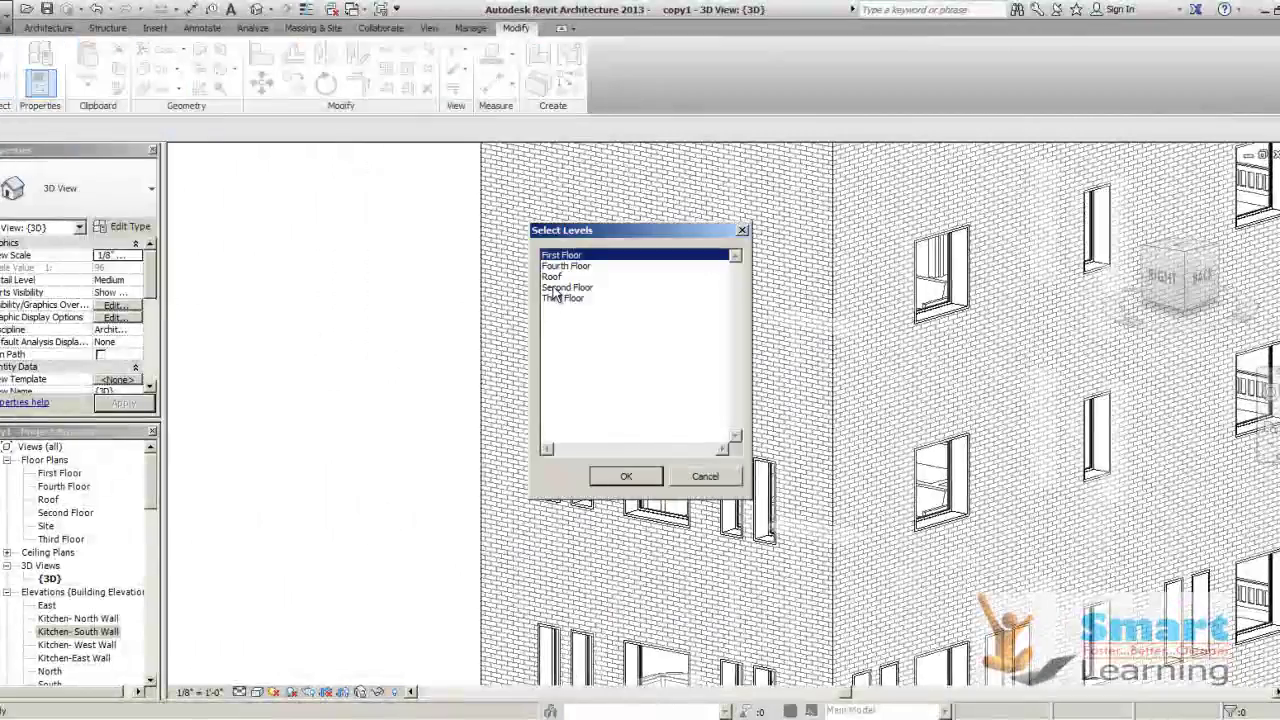
left_click(562, 299)
left_click(626, 477)
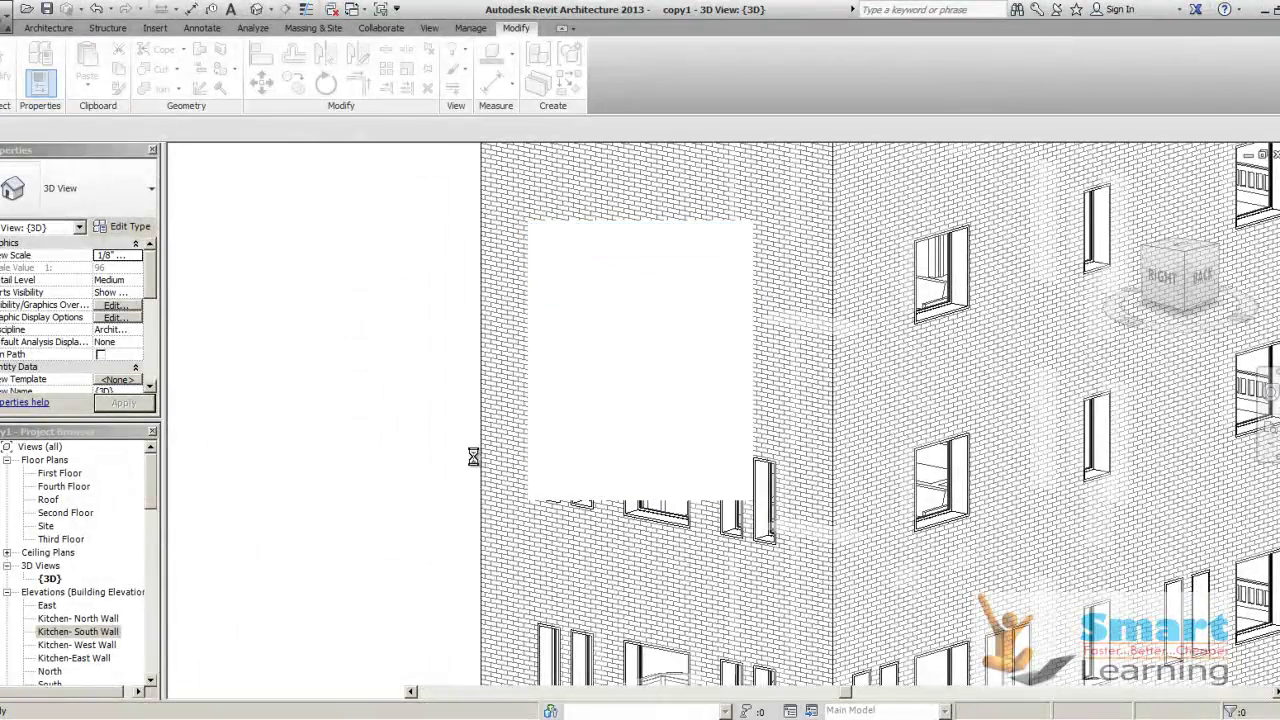
middle_click_drag(408, 414, 413, 577)
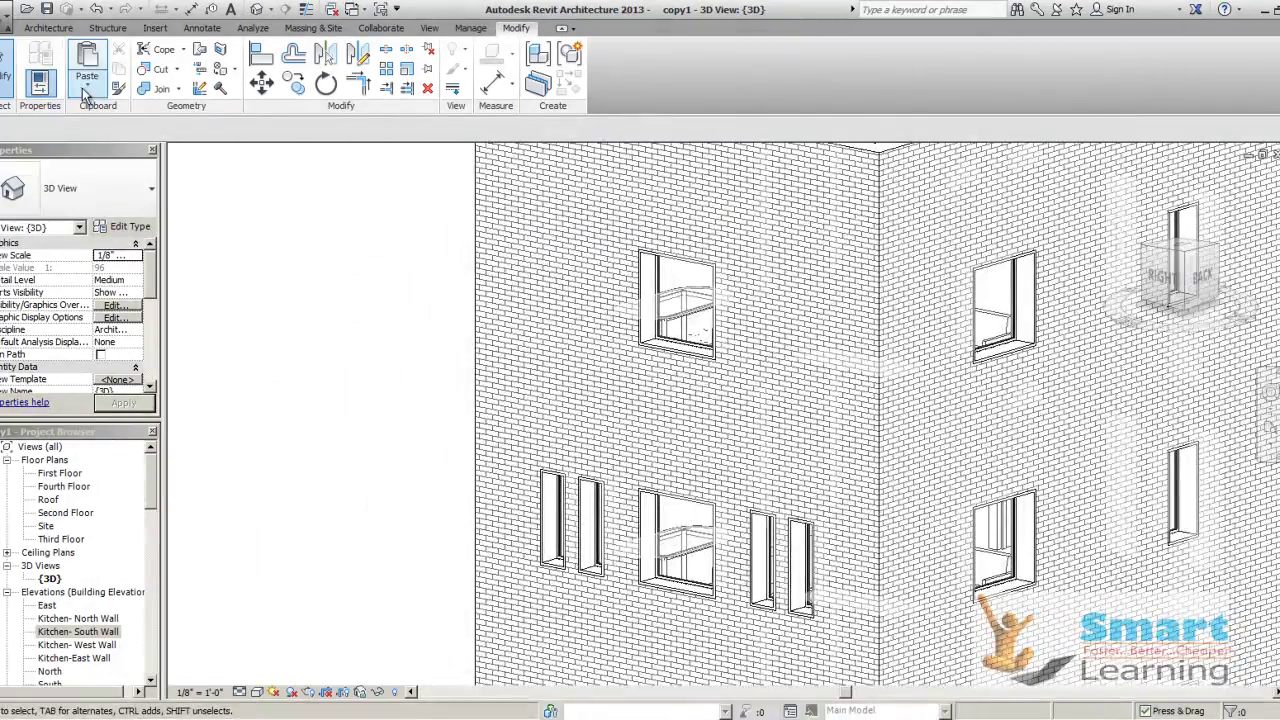
Paste the same 2XW3 opening groups aligned to the Fourth Floor level
left_click(86, 78)
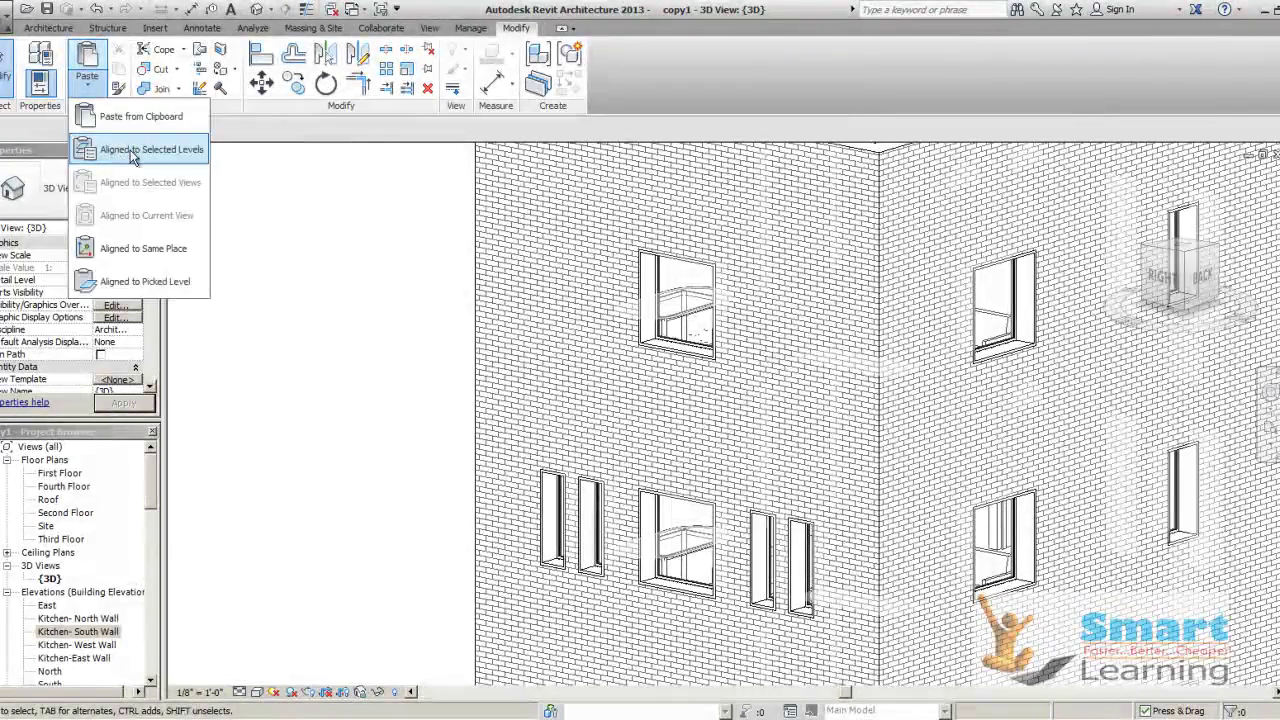
left_click(113, 151)
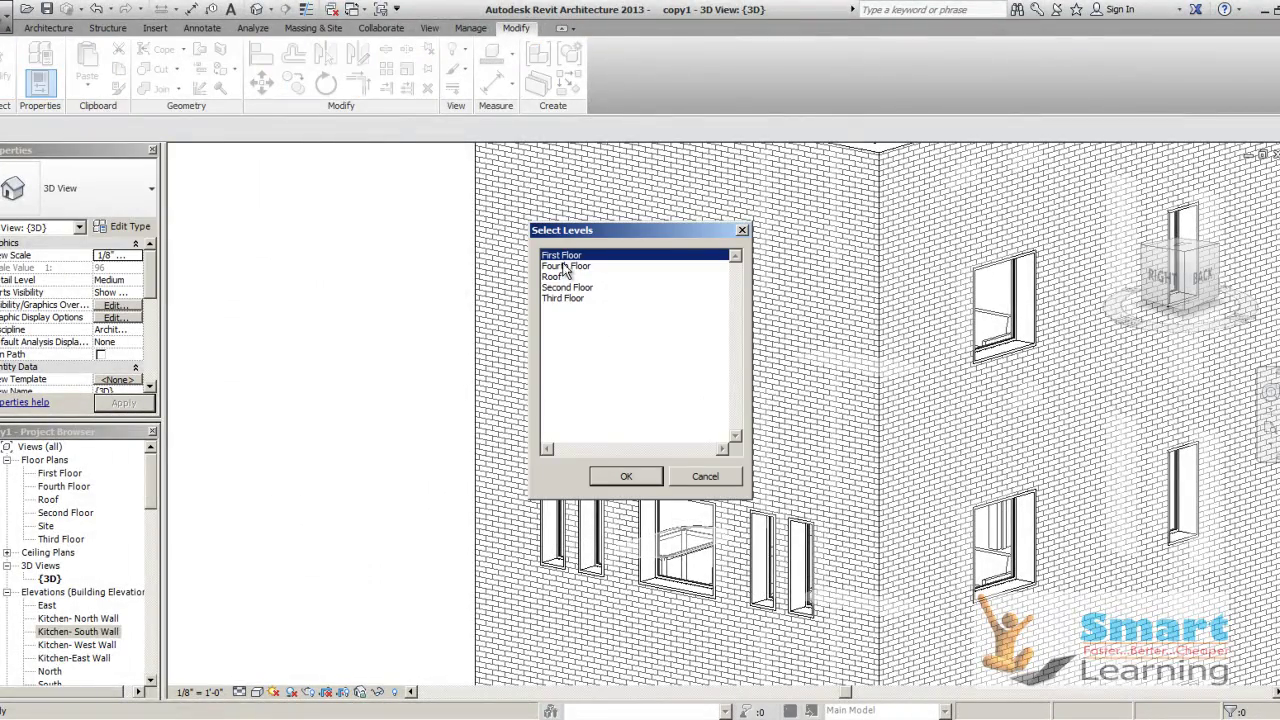
left_click(566, 266)
left_click(626, 476)
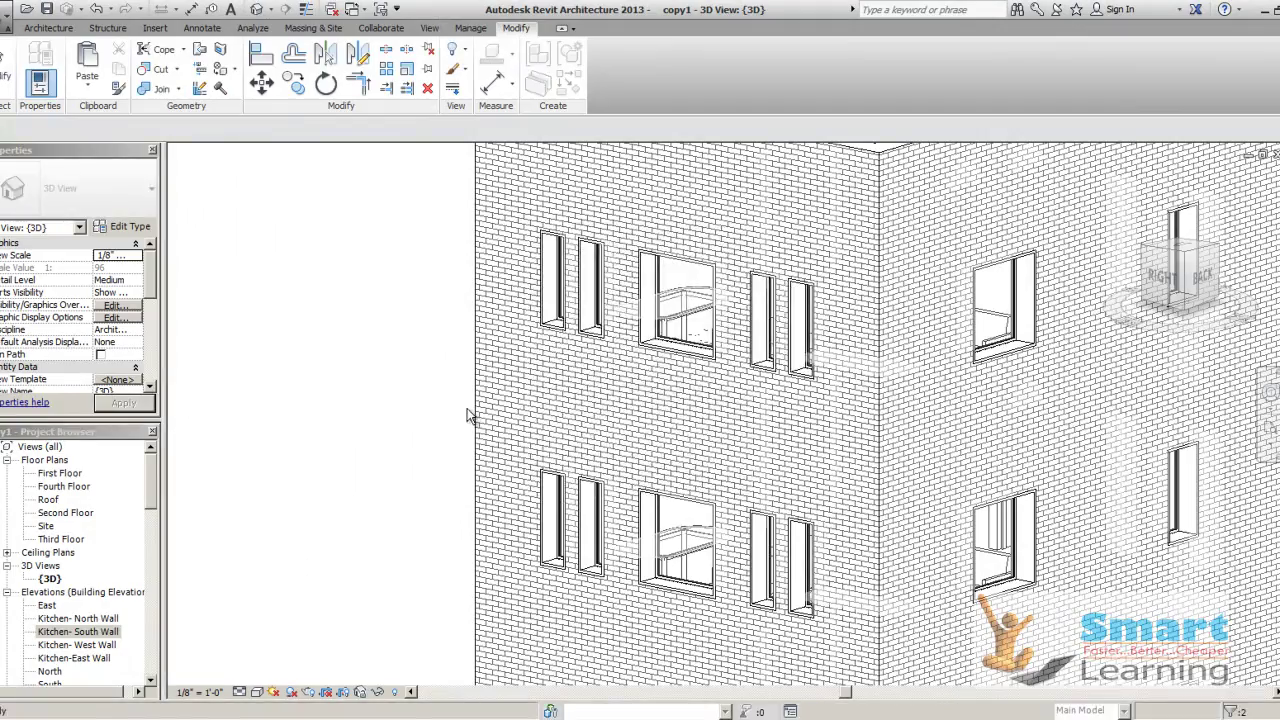
scroll(470, 416, "down", 4)
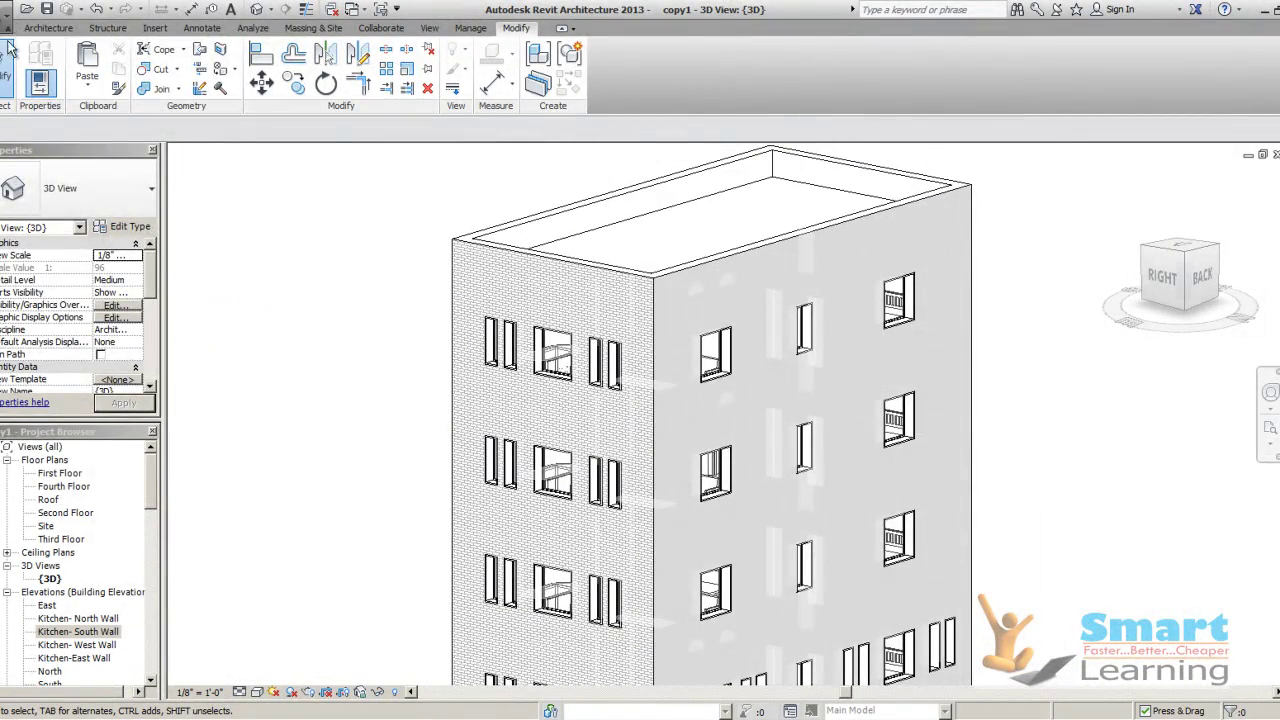
Close the copy1 project without saving the changes
left_click(6, 22)
left_click(35, 419)
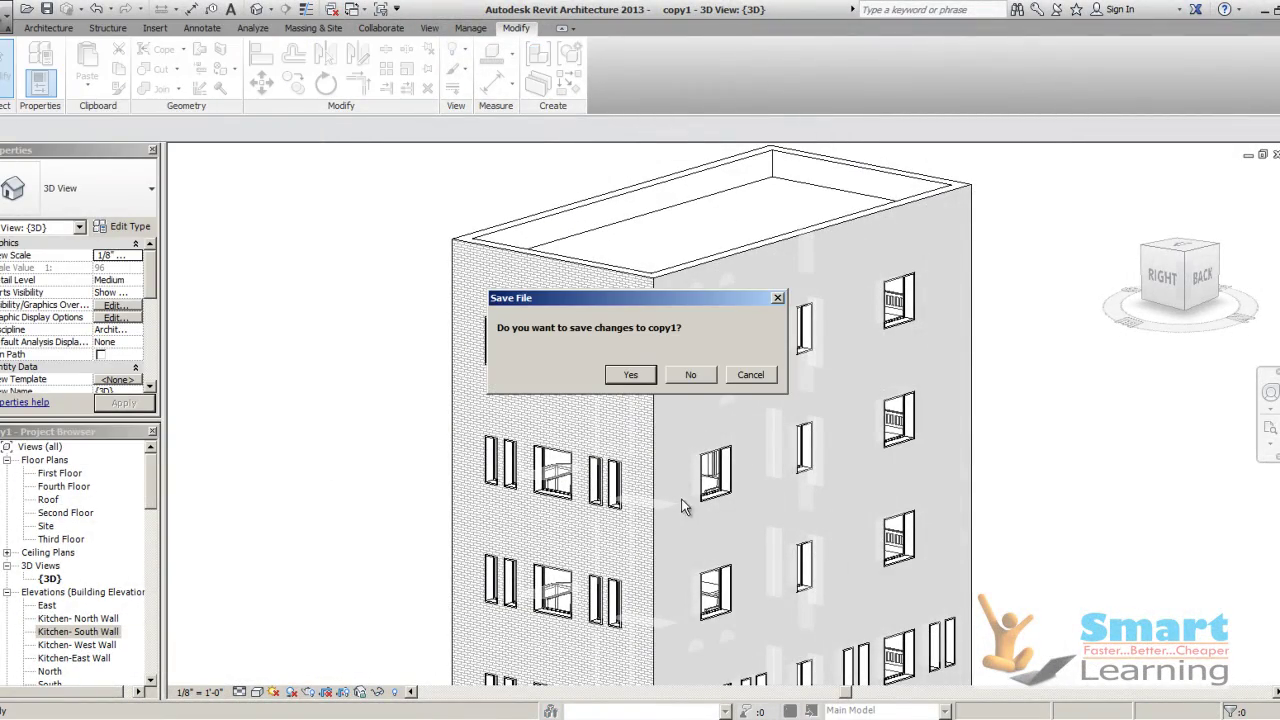
left_click(690, 376)
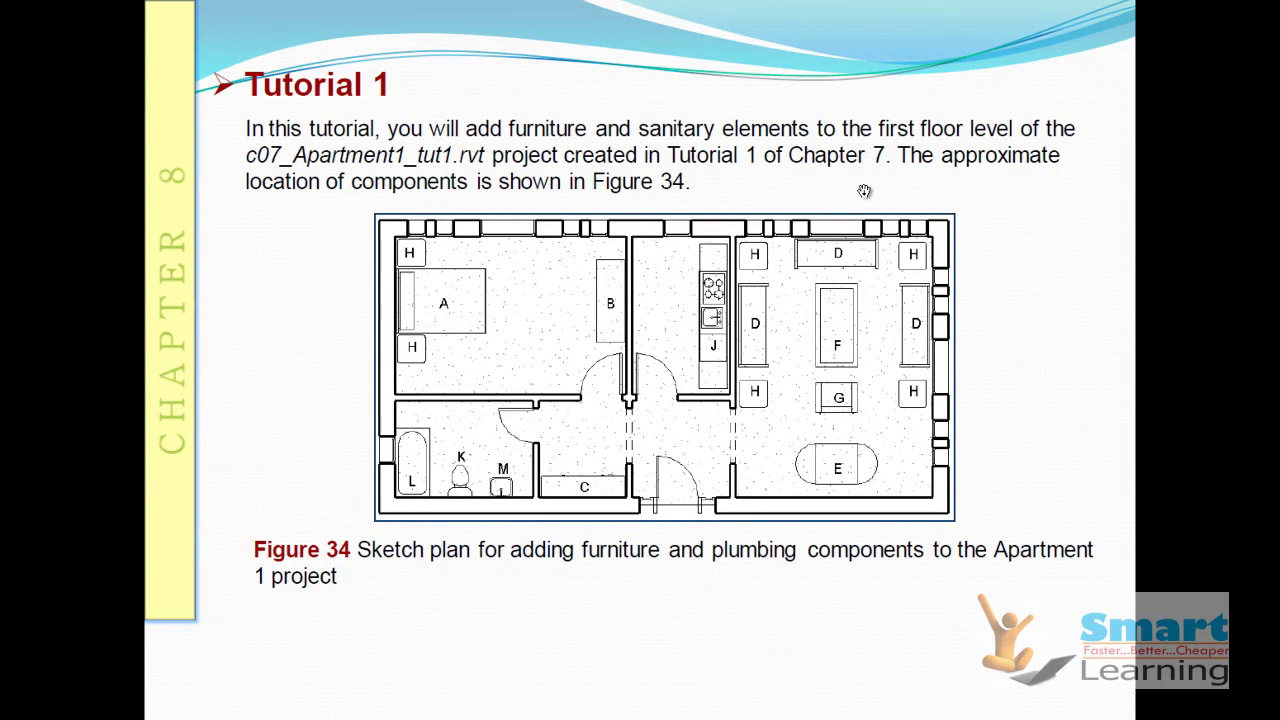
Switch back to Revit, open the c08_Apartment1_tut1.0001 project and show its First Floor plan
left_click(537, 286)
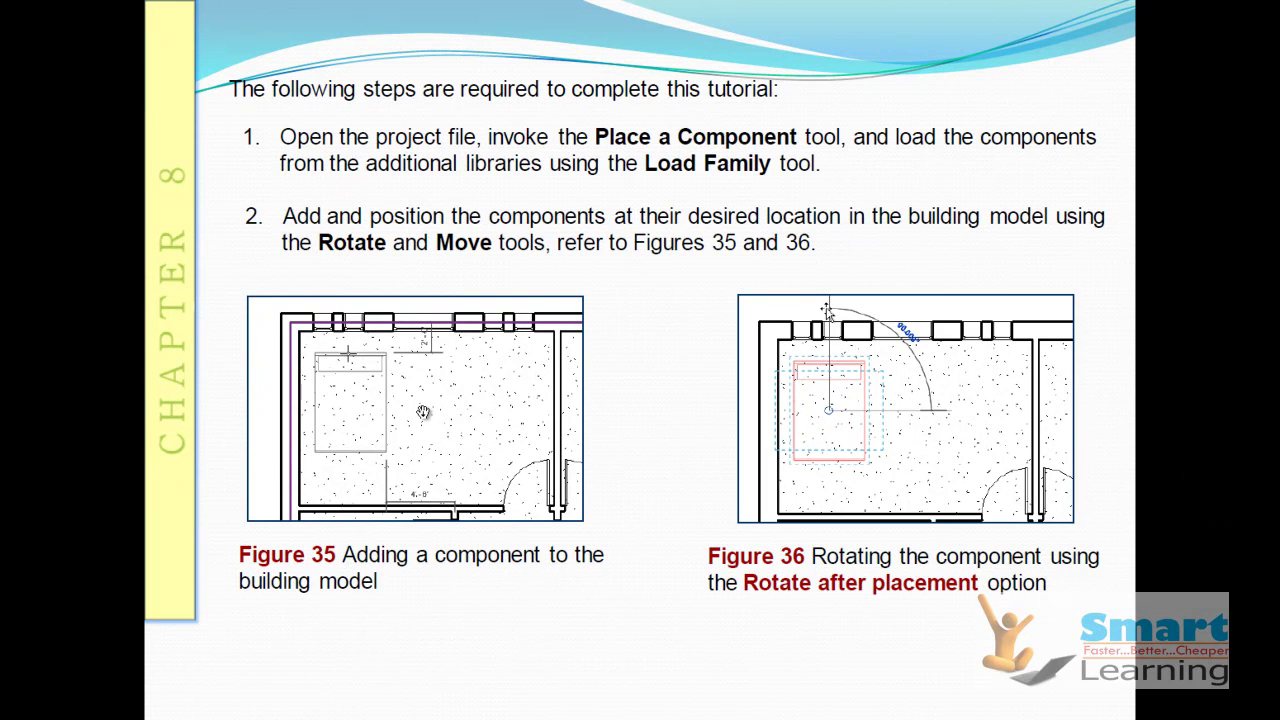
key("alt+Tab")
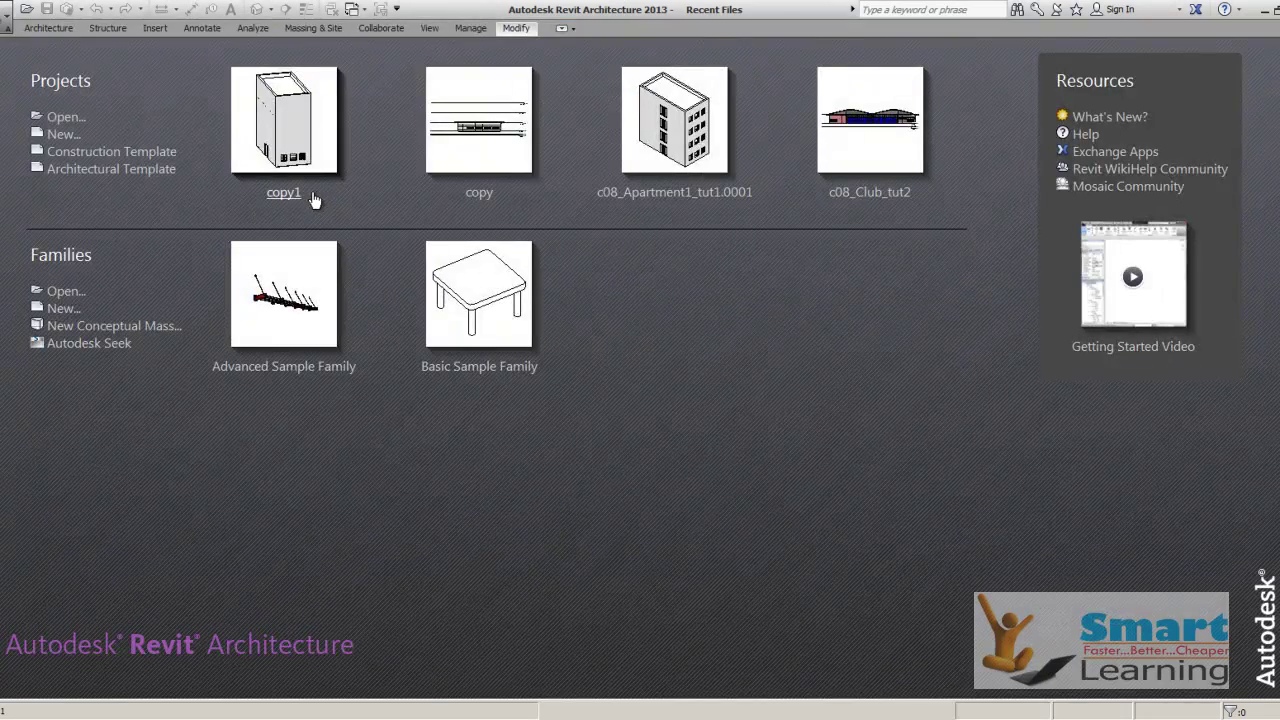
left_click(62, 117)
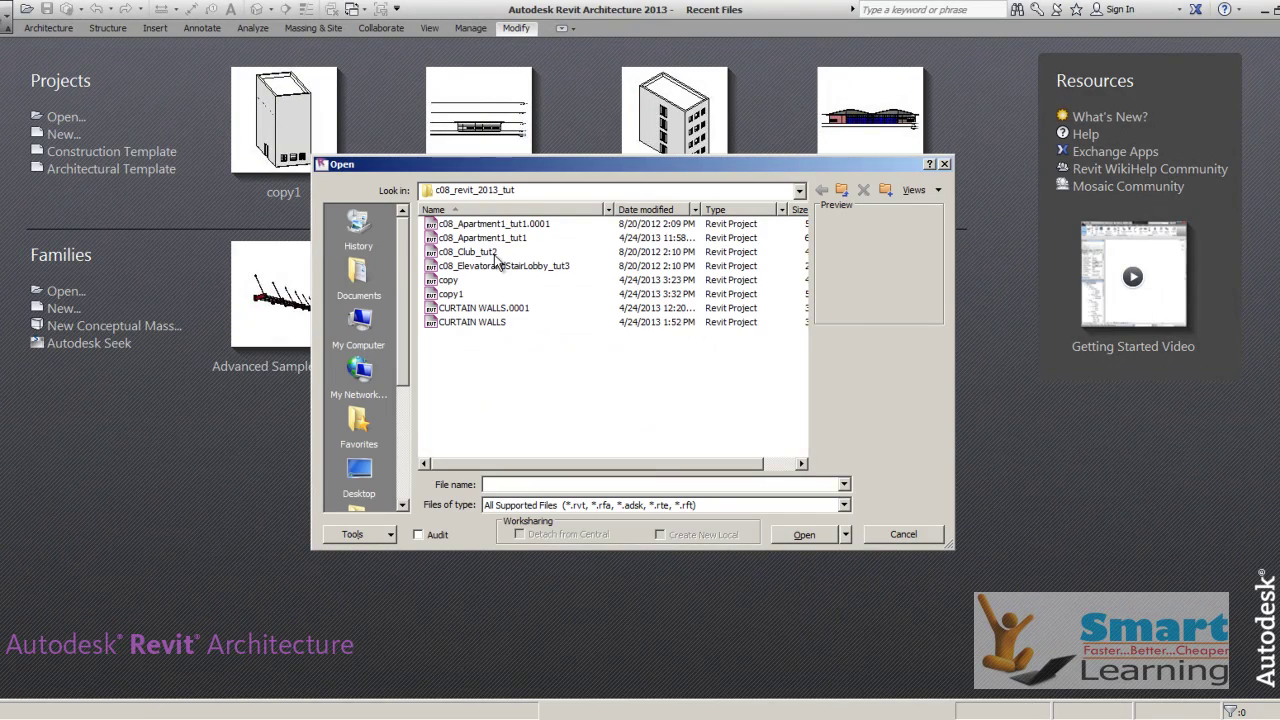
left_click(490, 238)
left_click(494, 226)
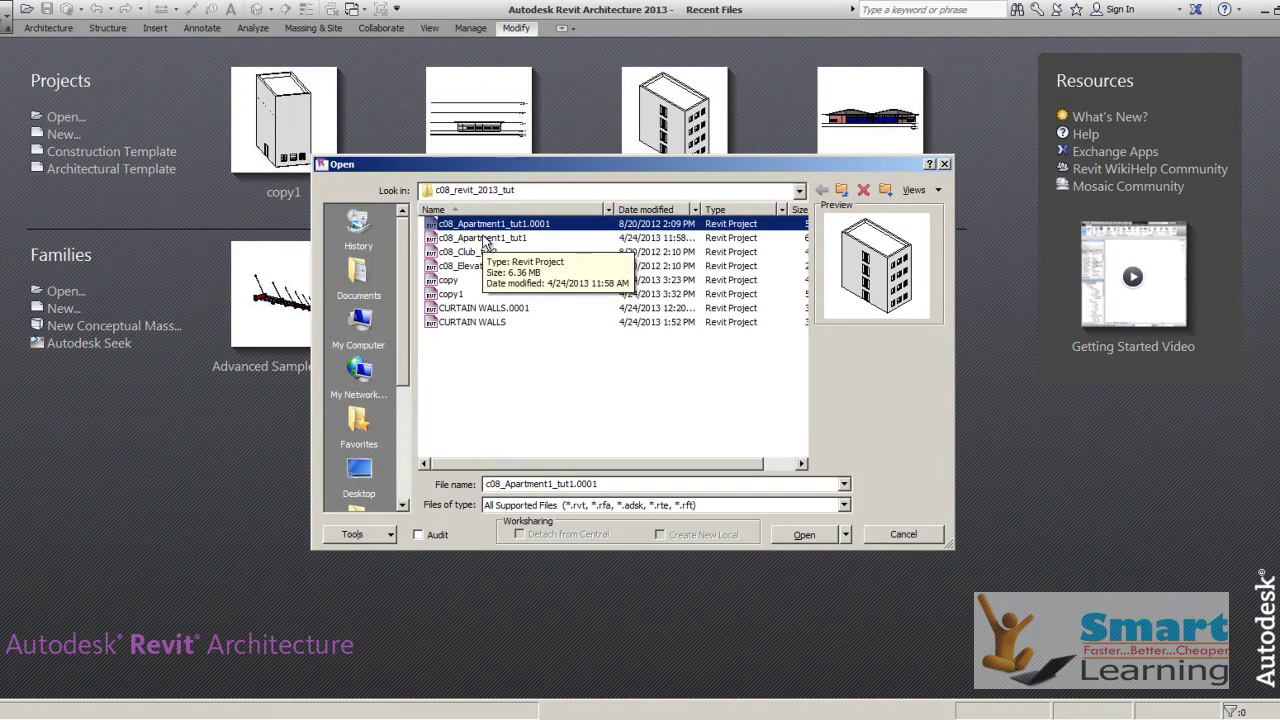
left_click(485, 239)
left_click(486, 229)
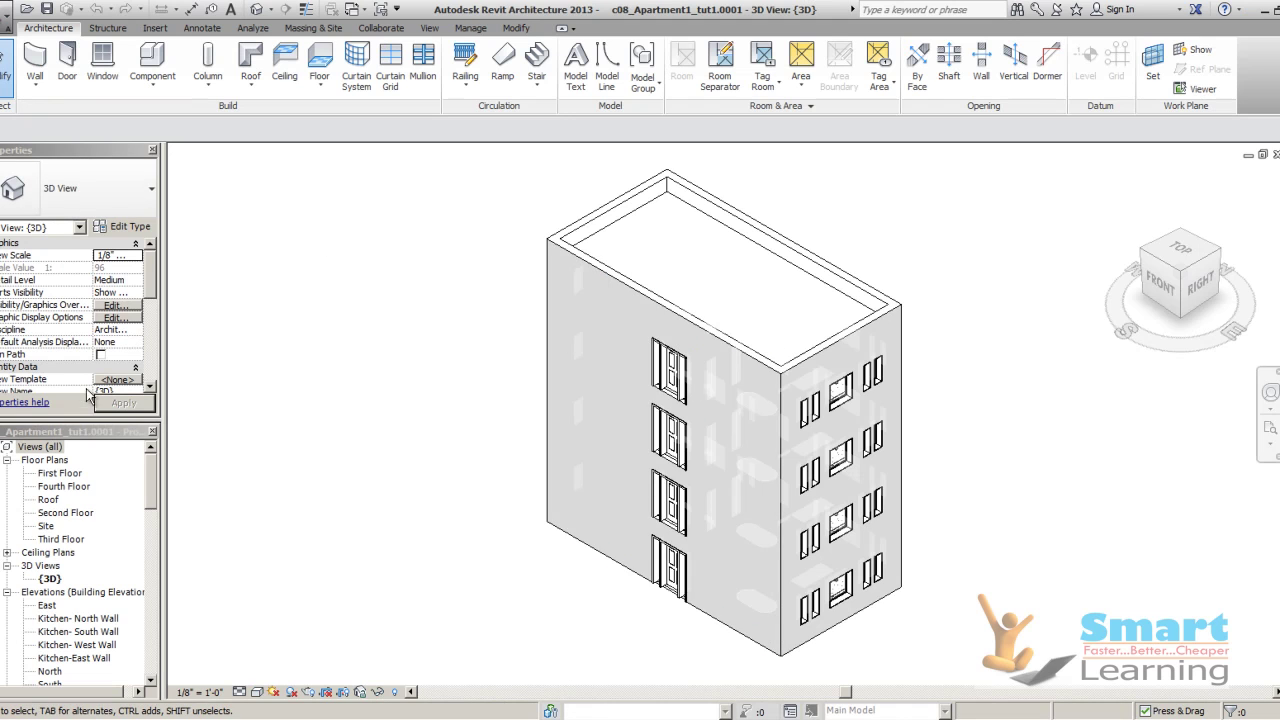
double_click(60, 473)
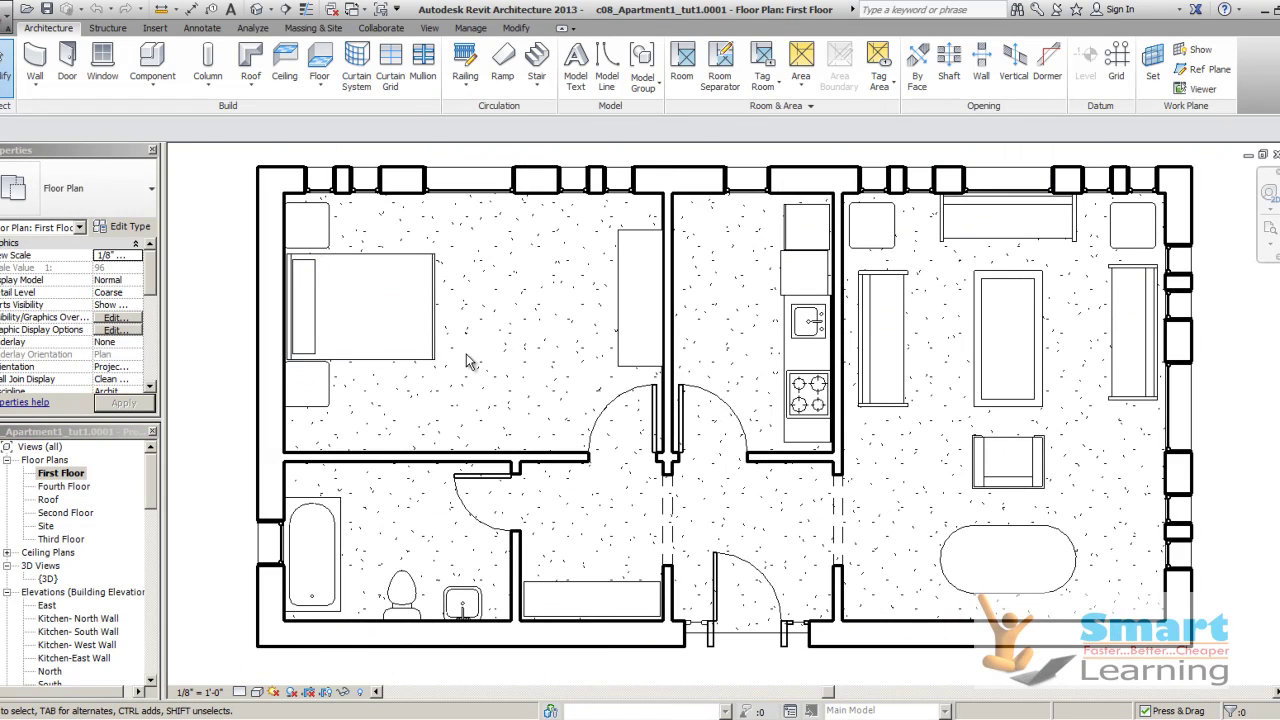
Start placing a component and examine the available furniture, kitchen and sanitary component types
left_click(156, 87)
left_click(185, 116)
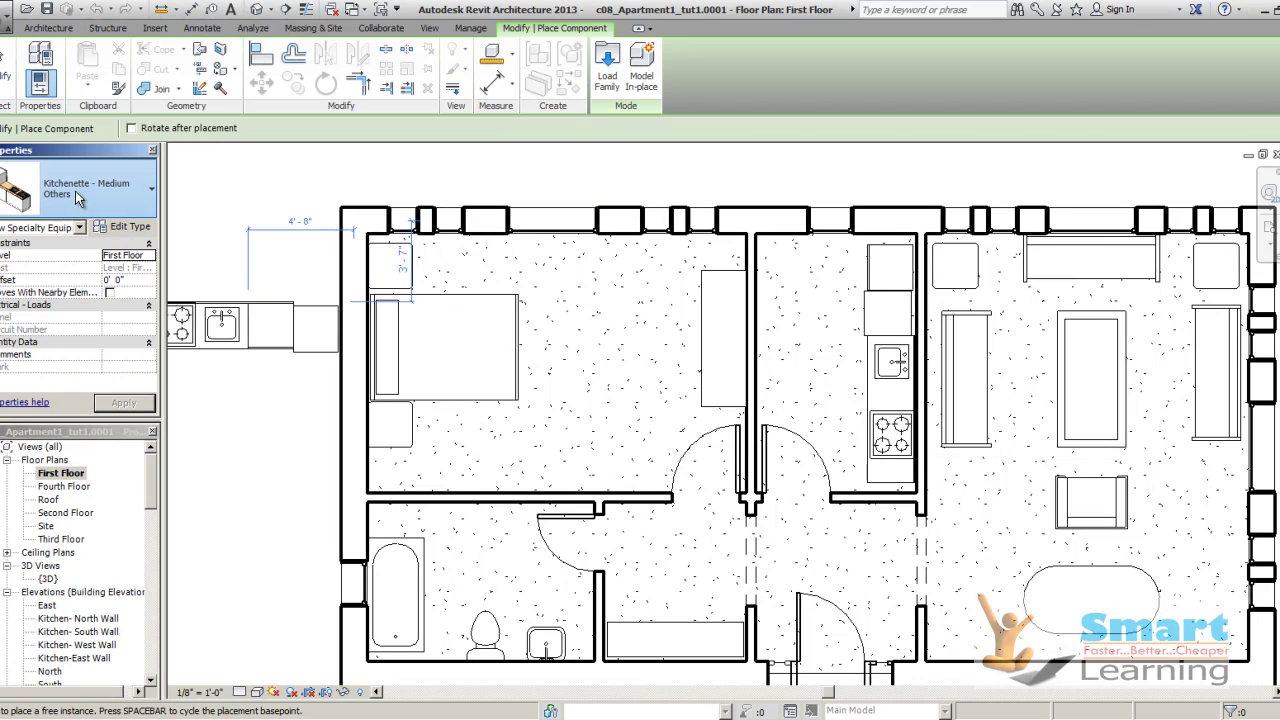
left_click(78, 196)
scroll(60, 430, "down", 6)
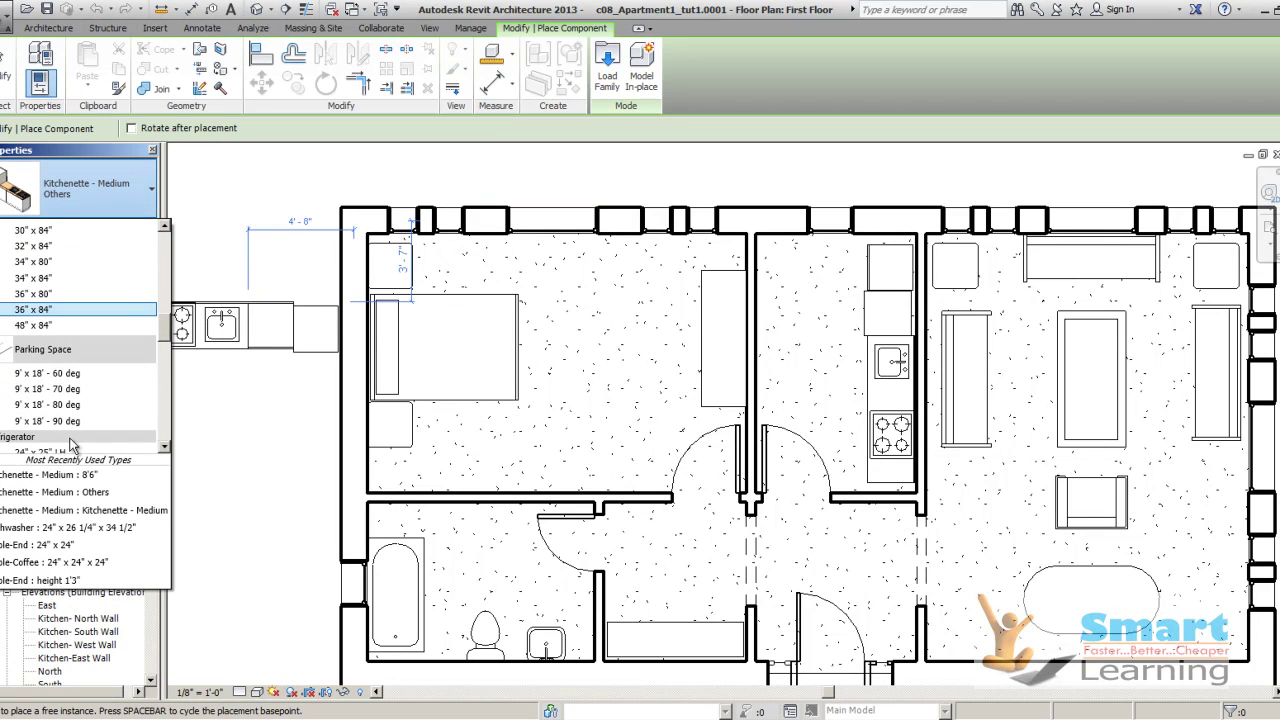
scroll(60, 435, "down", 2)
scroll(62, 425, "down", 4)
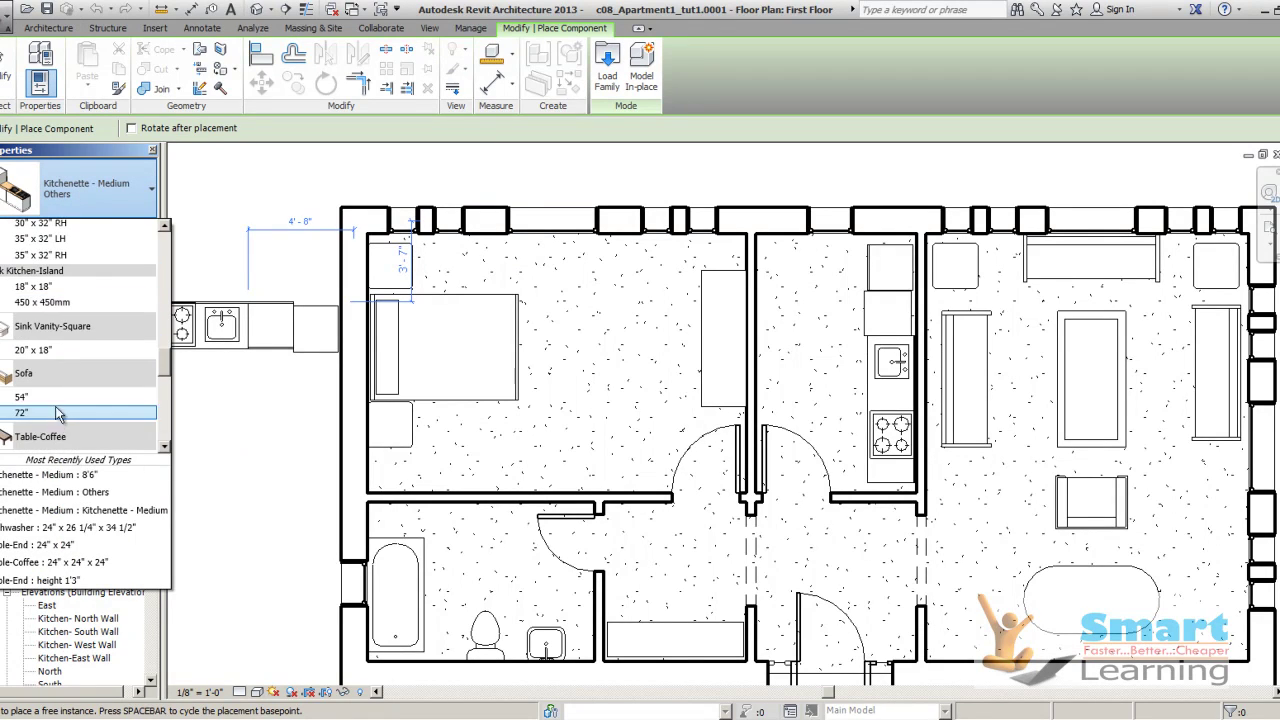
scroll(45, 365, "down", 5)
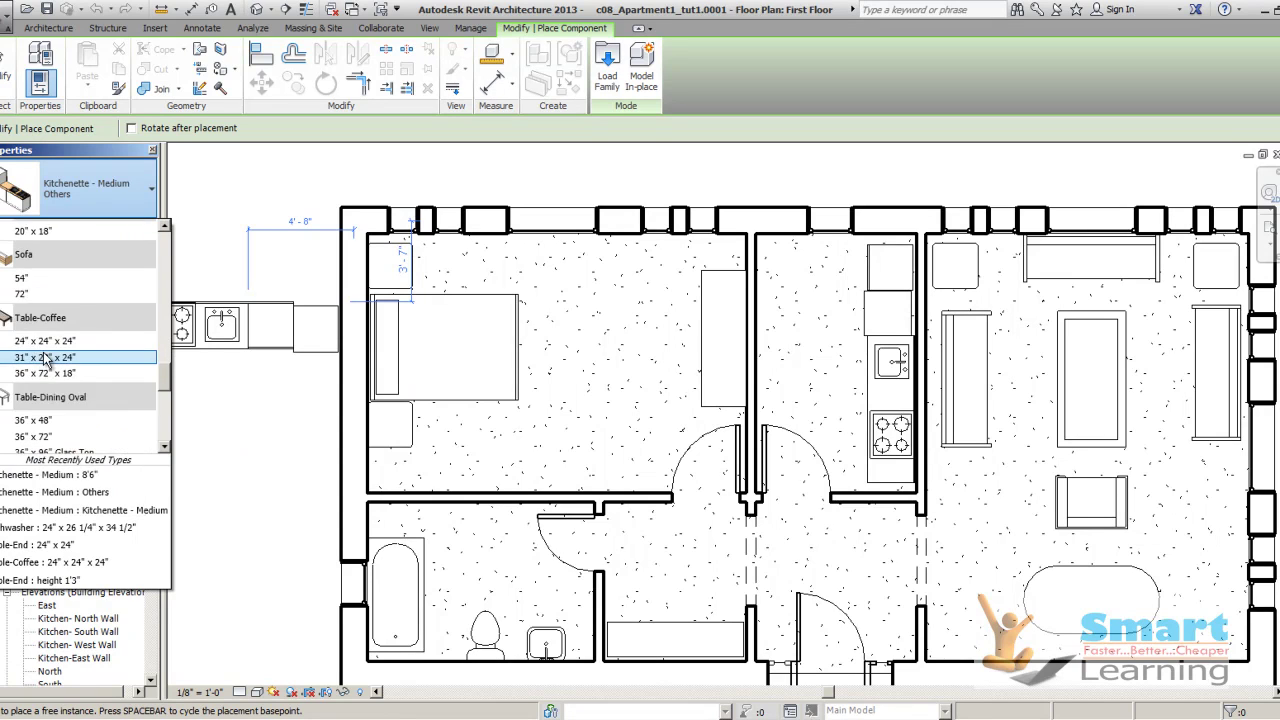
scroll(60, 356, "down", 4)
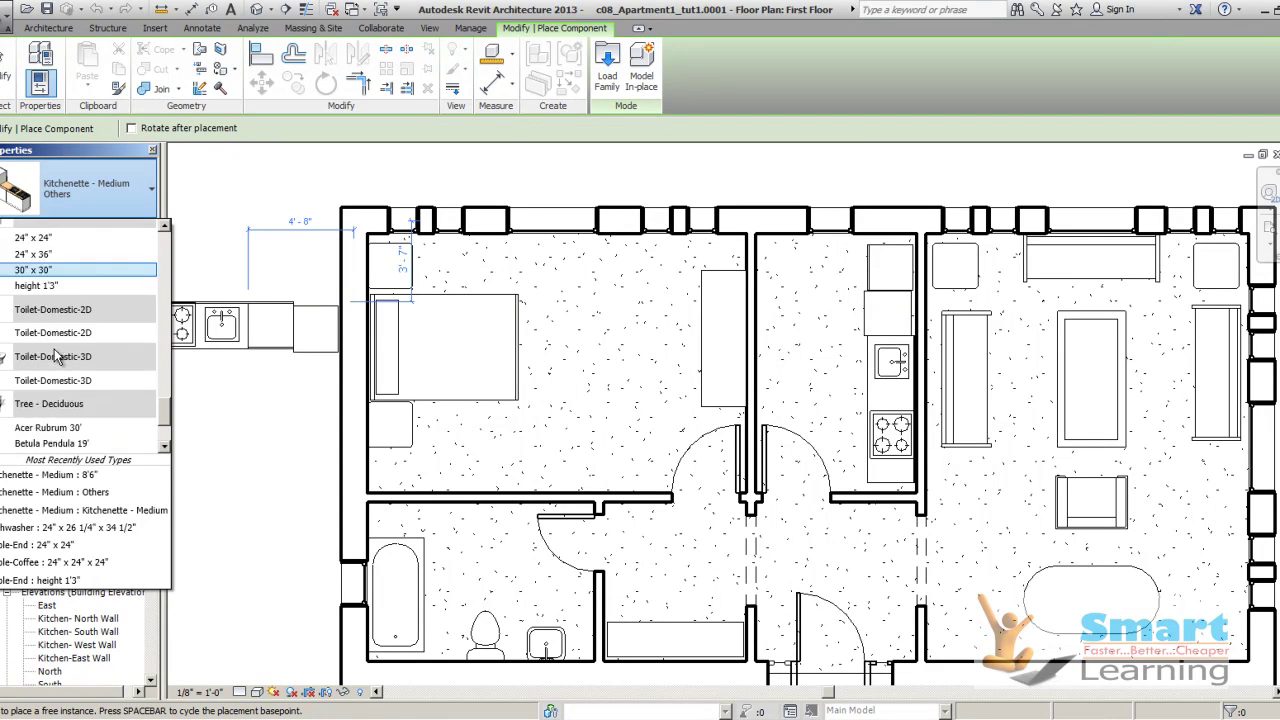
scroll(70, 356, "up", 15)
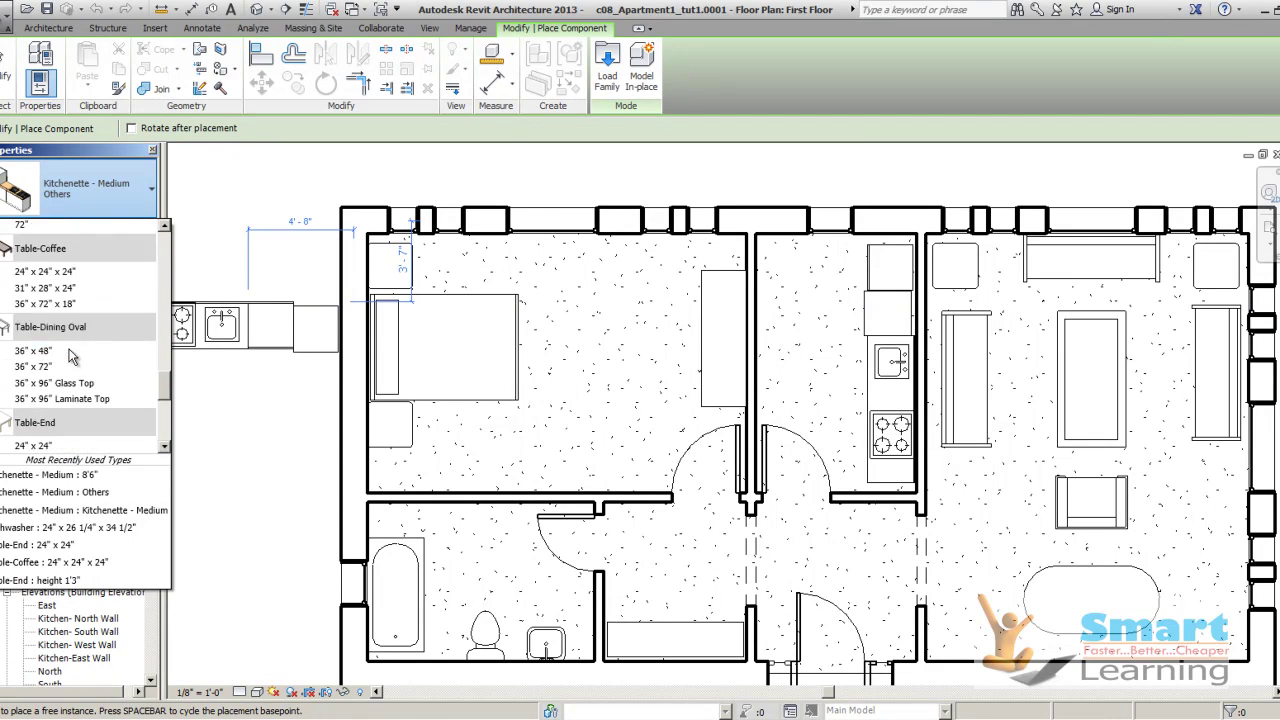
scroll(70, 356, "up", 12)
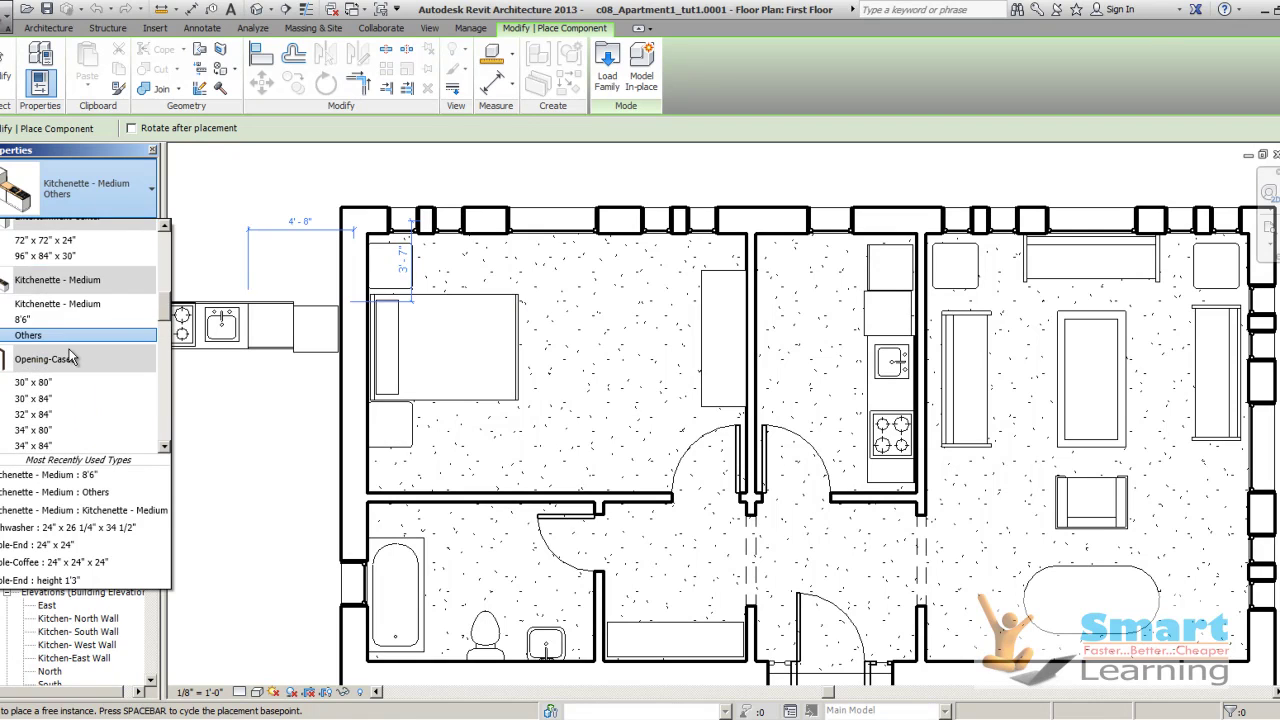
scroll(70, 356, "up", 3)
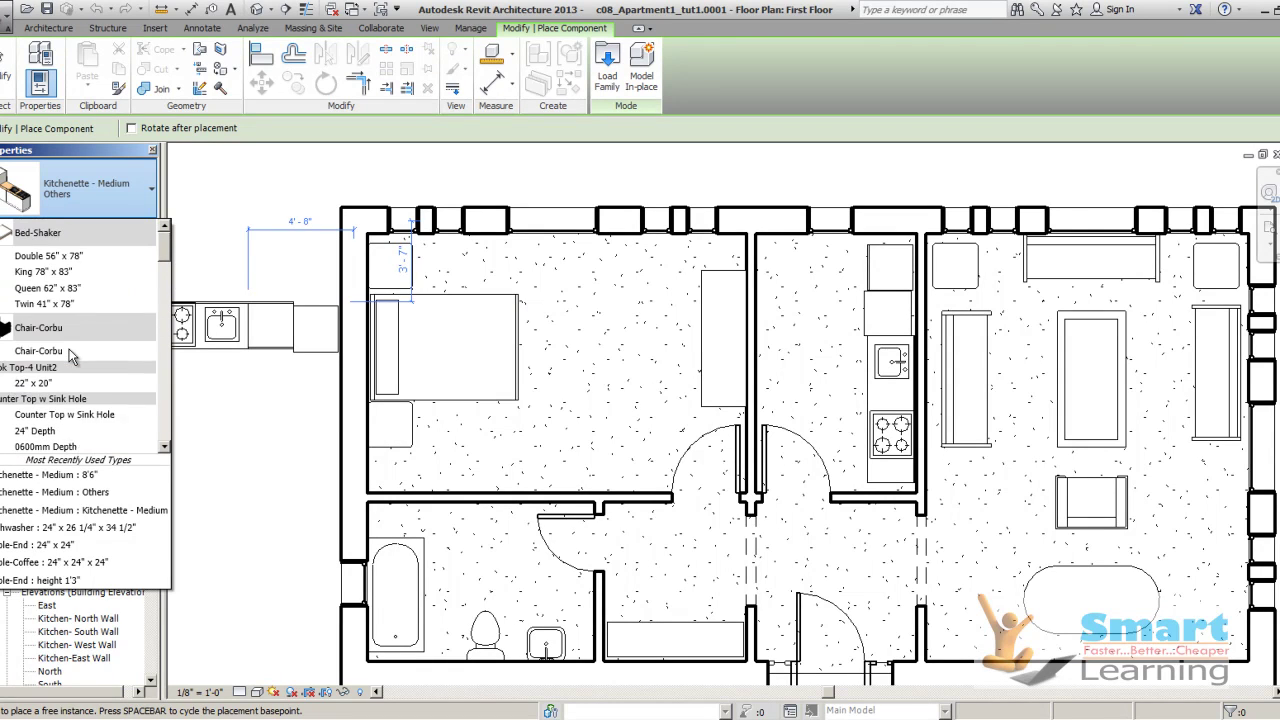
left_click(49, 261)
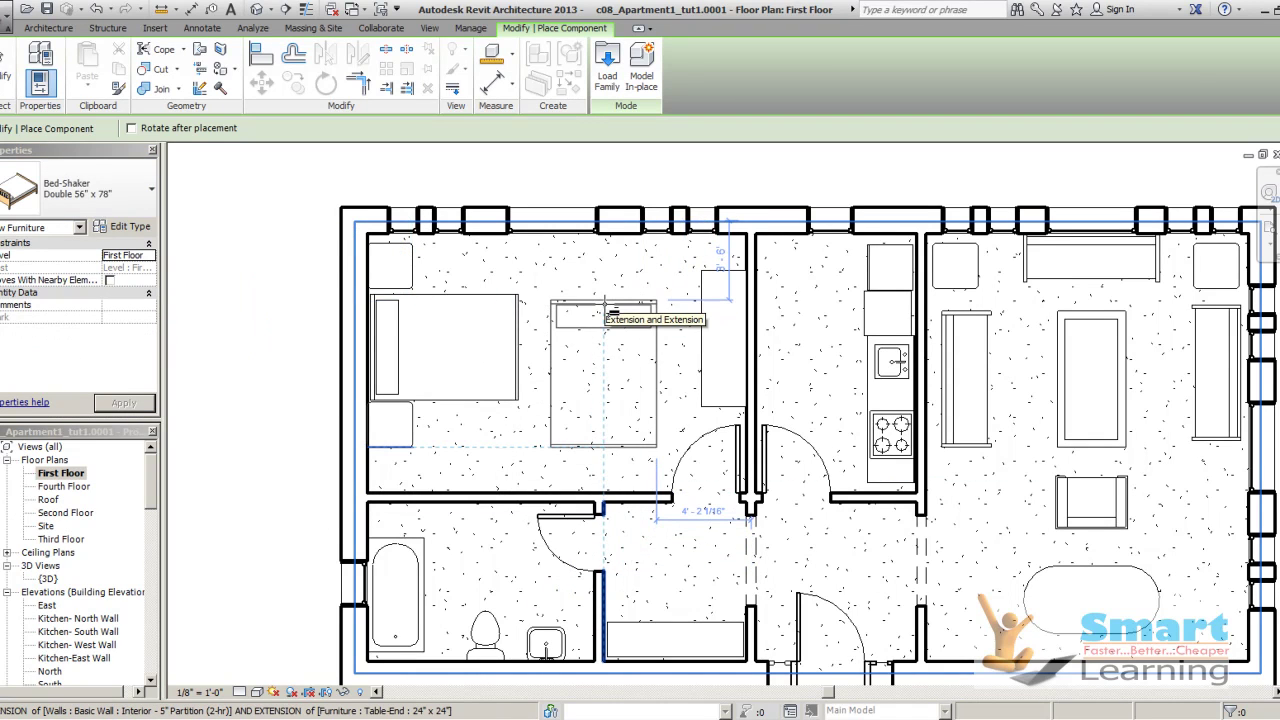
key("Escape")
key("Escape")
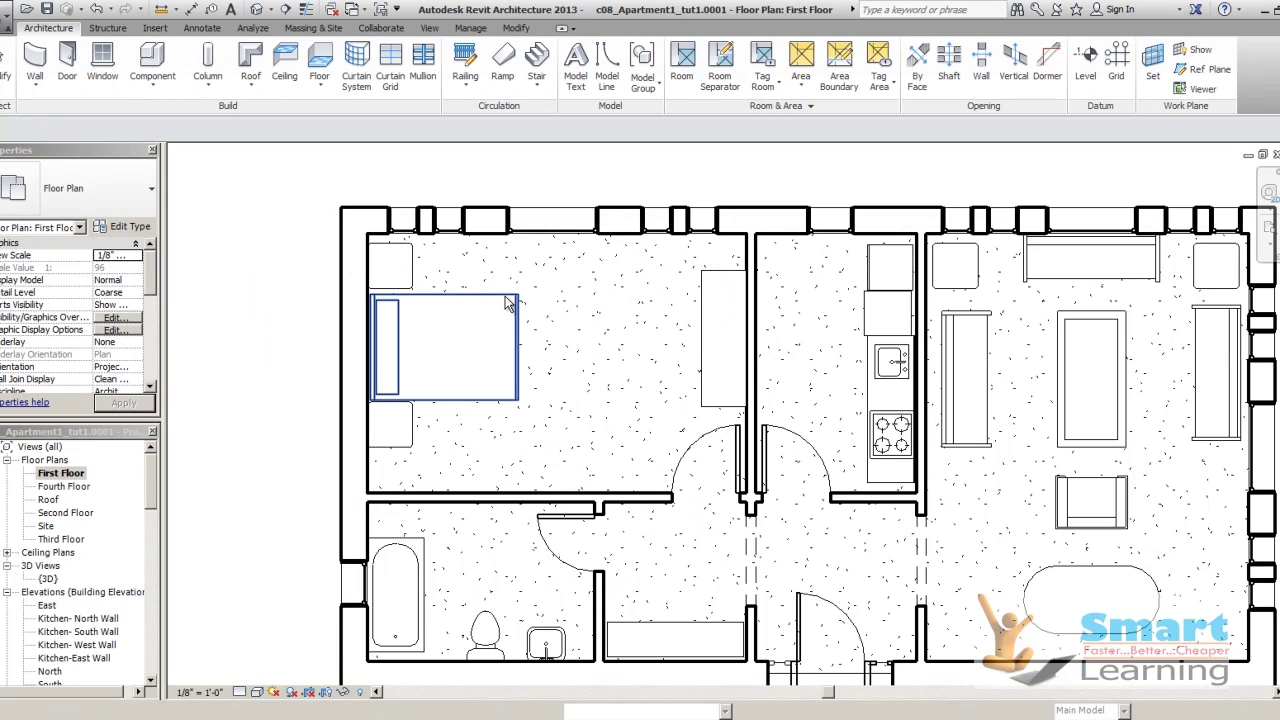
Examine the double bed's distances to the bedroom's exterior walls and its gap to the wall behind the headboard
left_click(508, 304)
left_click(510, 257)
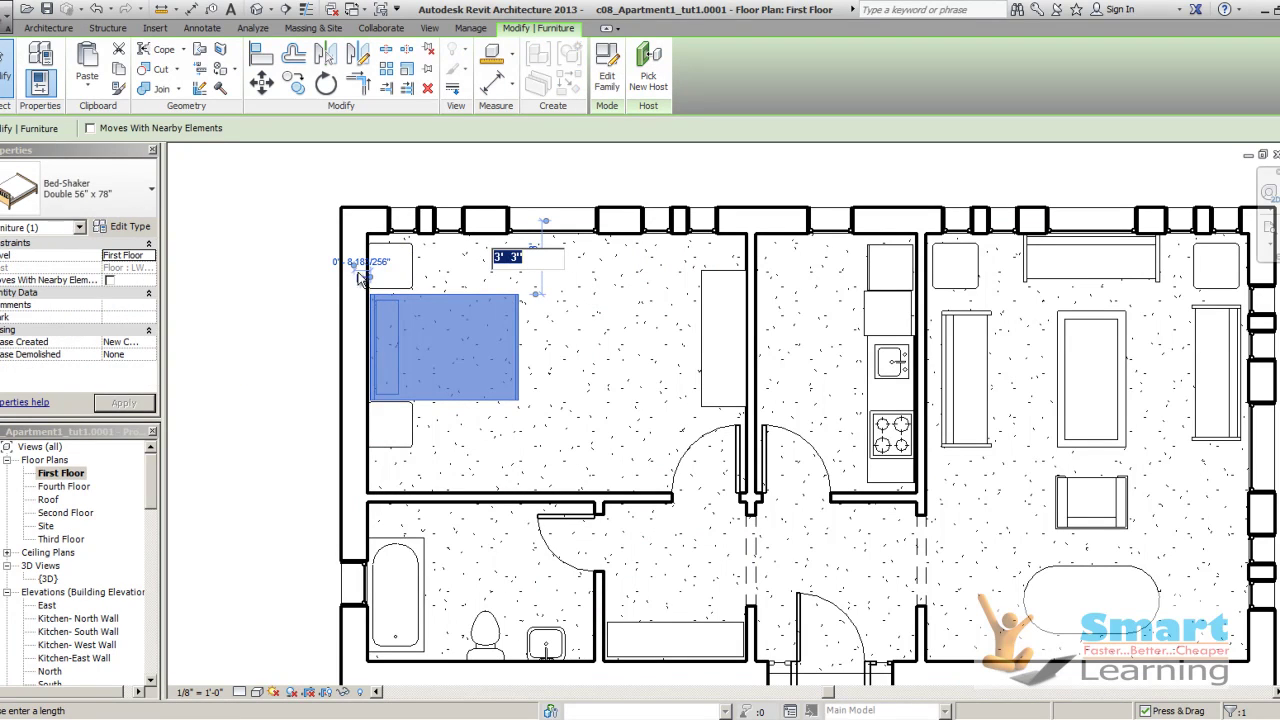
key("Escape")
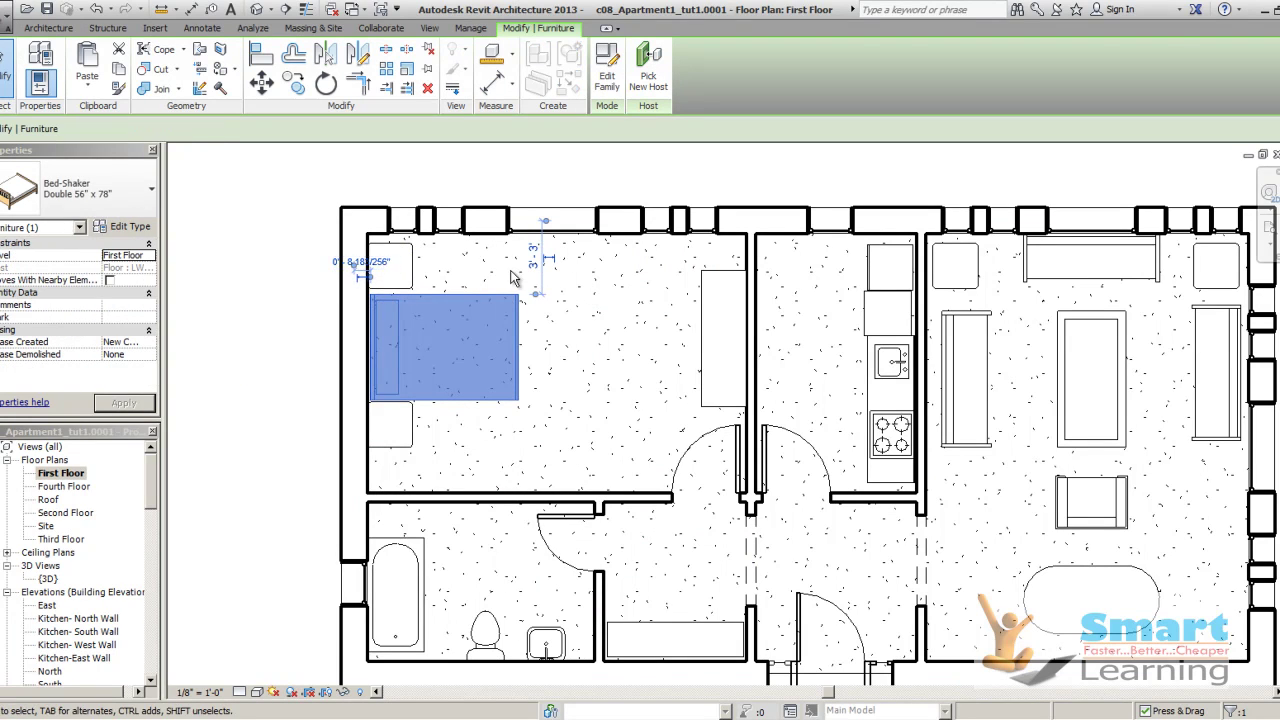
key("Escape")
scroll(377, 350, "up", 5)
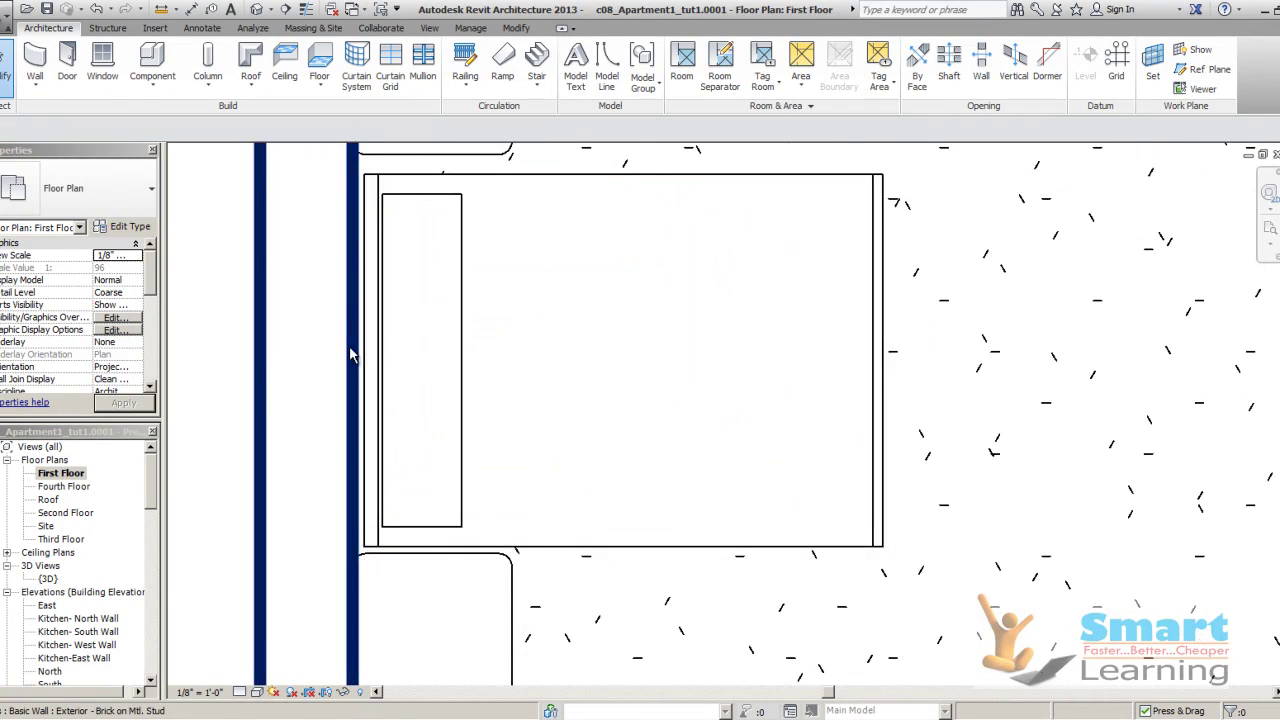
scroll(400, 352, "down", 4)
scroll(706, 316, "down", 2)
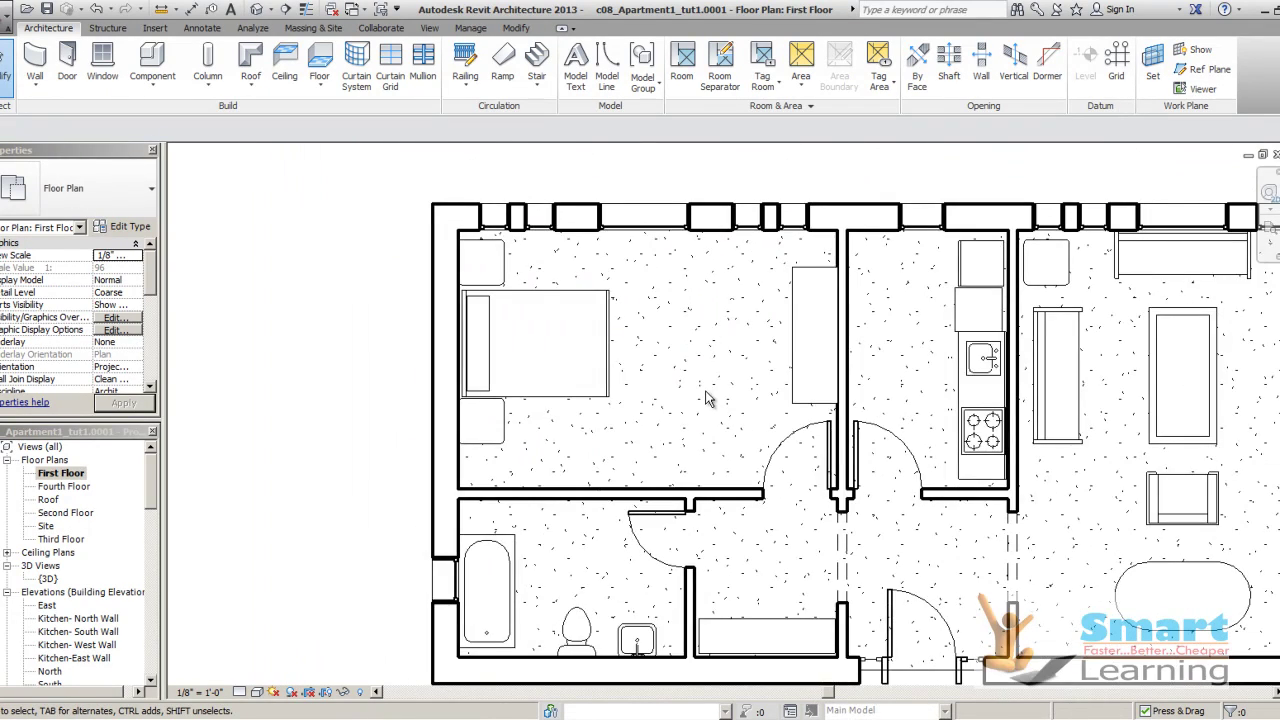
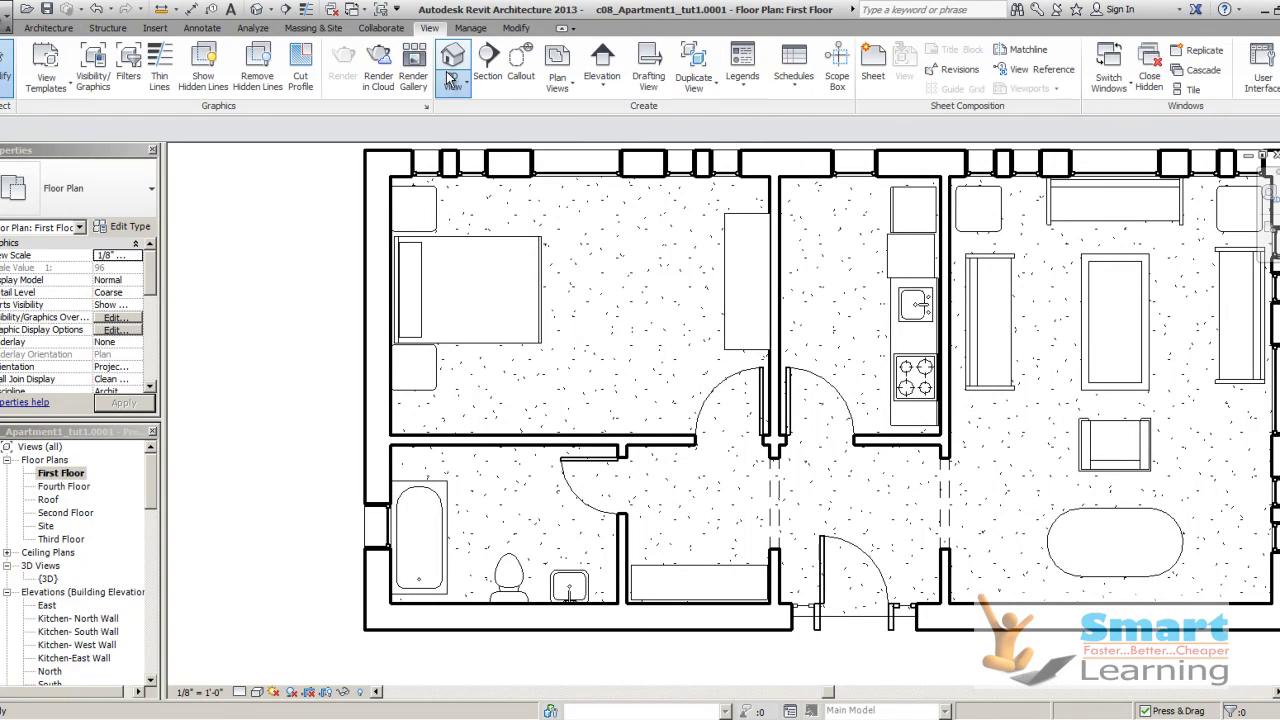
Show the apartment building in the default 3D view and examine it from the front
left_click(452, 82)
left_click(460, 113)
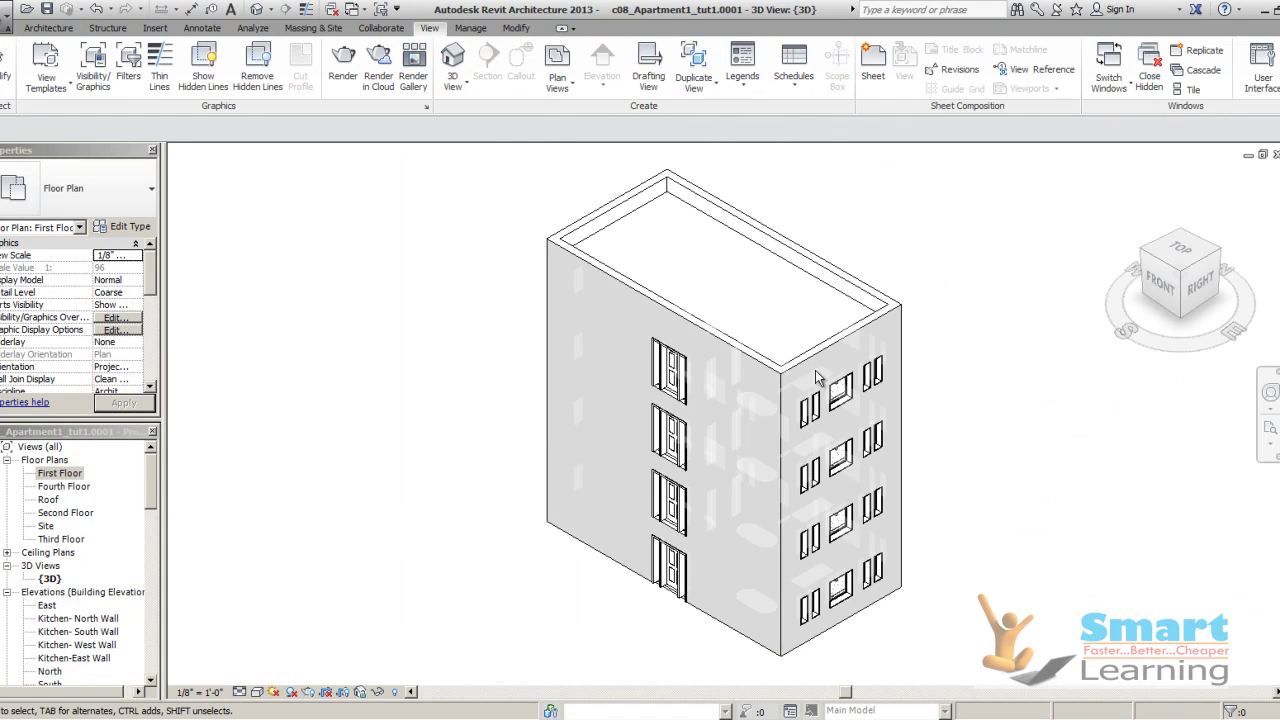
middle_click_drag(386, 441, 600, 385, "shift")
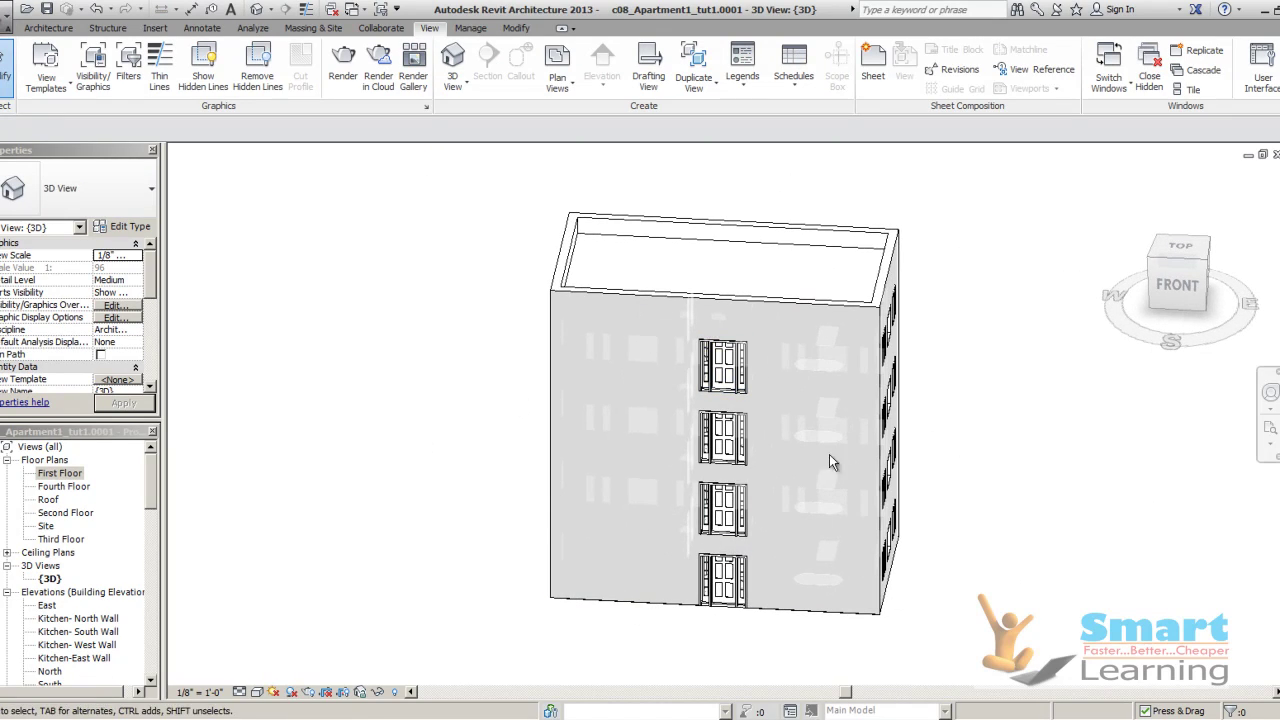
Select the whole building, filter the selection to ceilings only, examine the ceilings on every storey, and clear the selection
scroll(950, 340, "down", 2)
left_click_drag(971, 218, 449, 609)
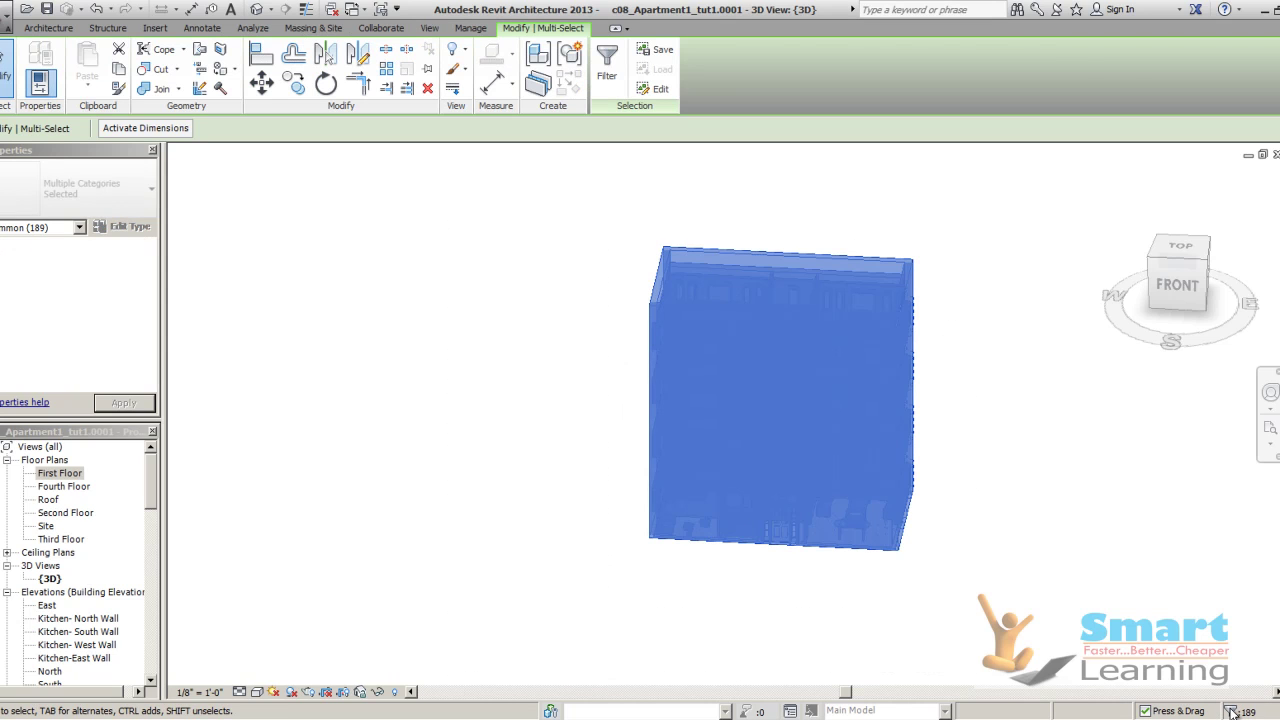
left_click(1232, 712)
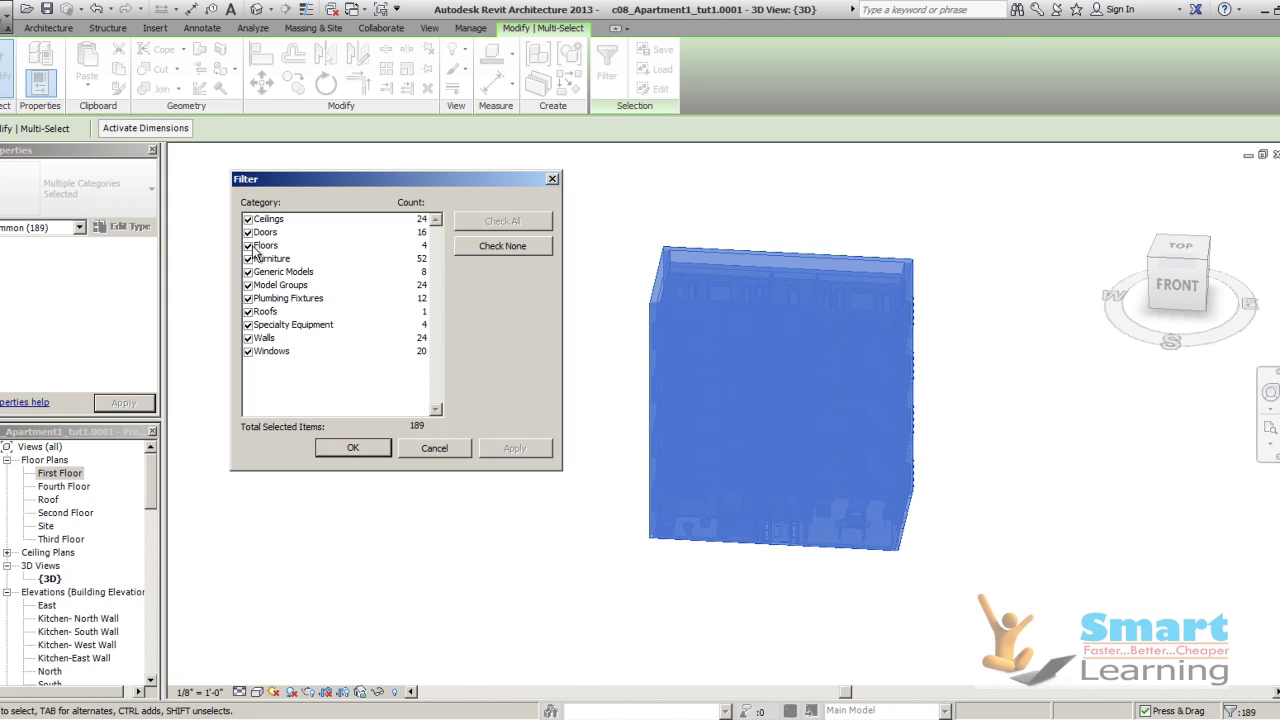
left_click(467, 252)
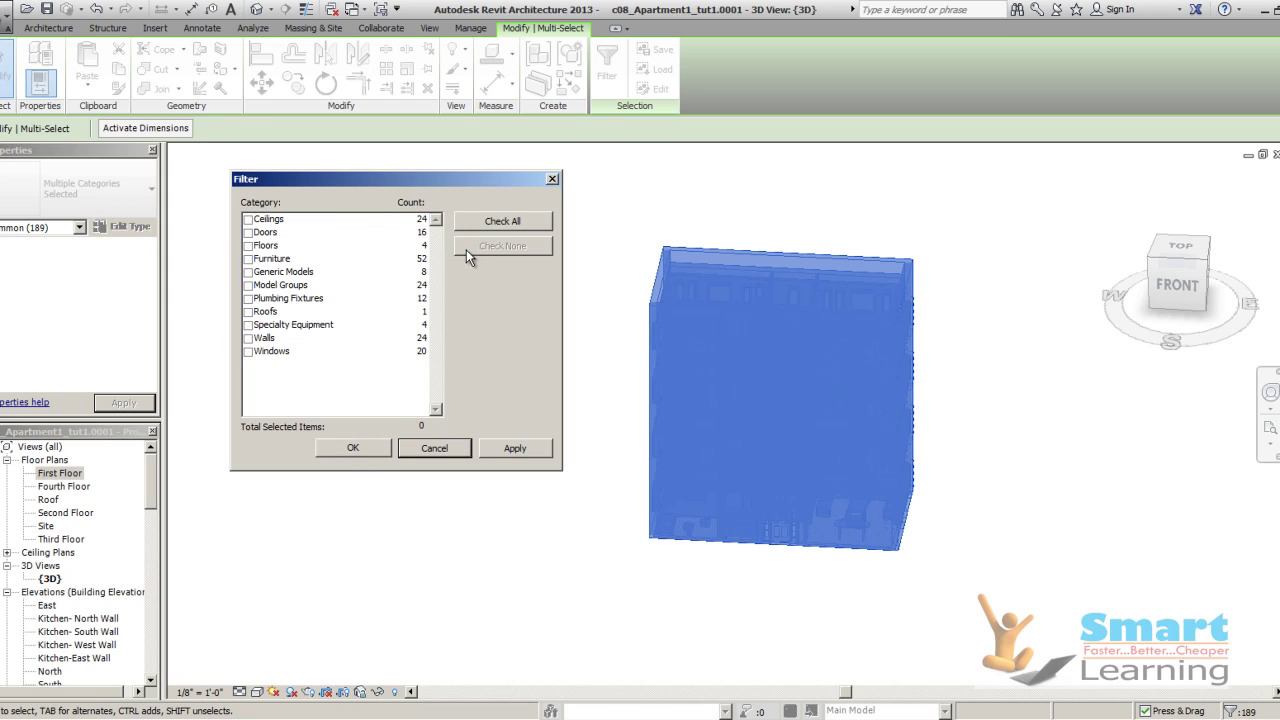
left_click(268, 220)
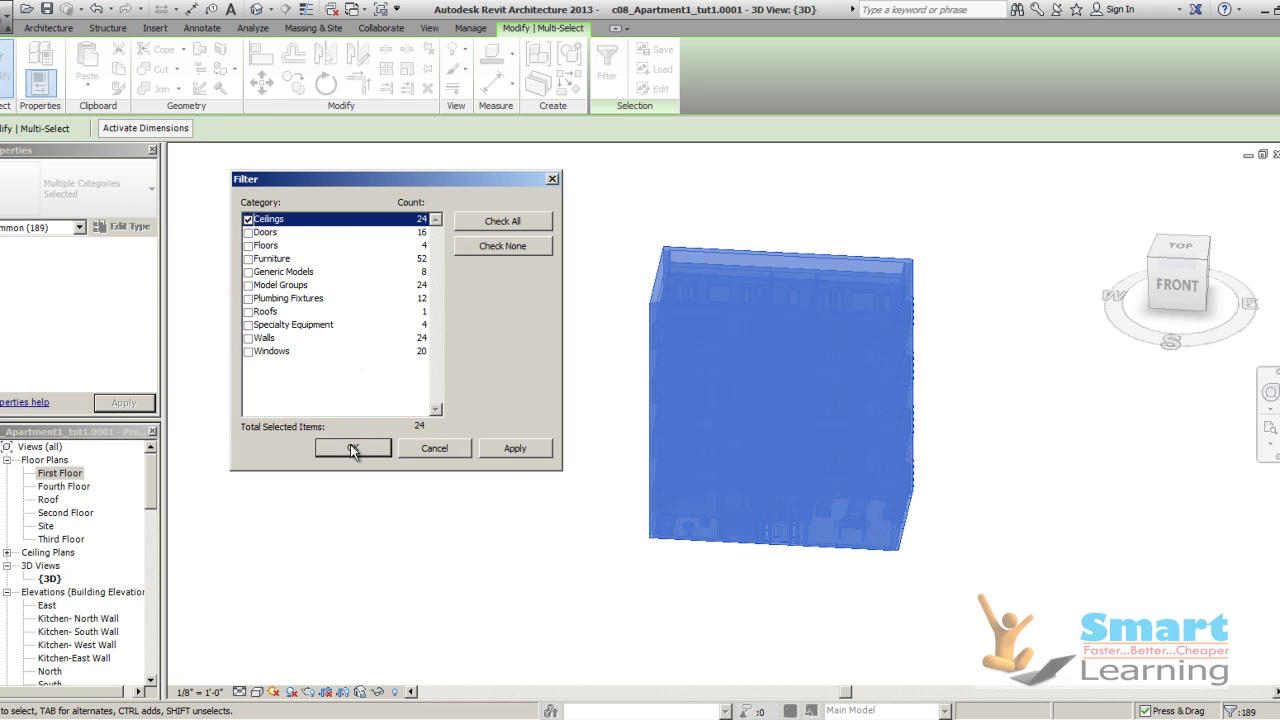
left_click(352, 449)
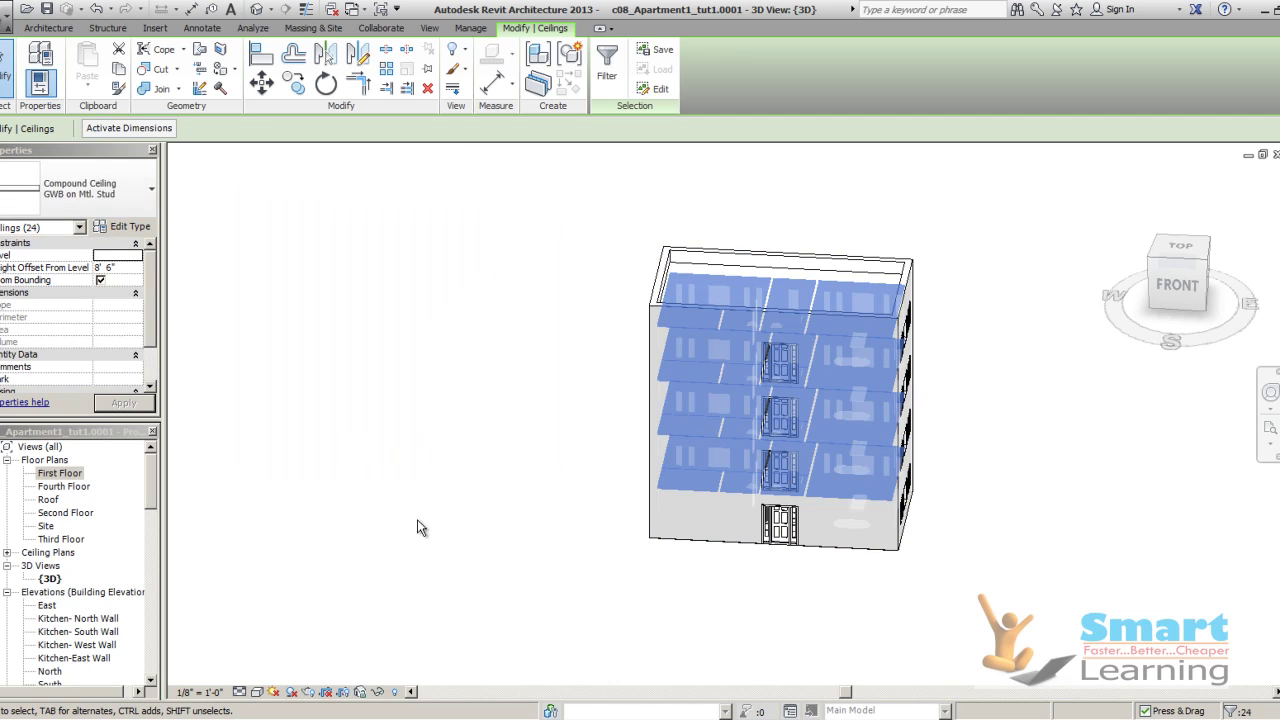
middle_click_drag(428, 502, 534, 414, "shift")
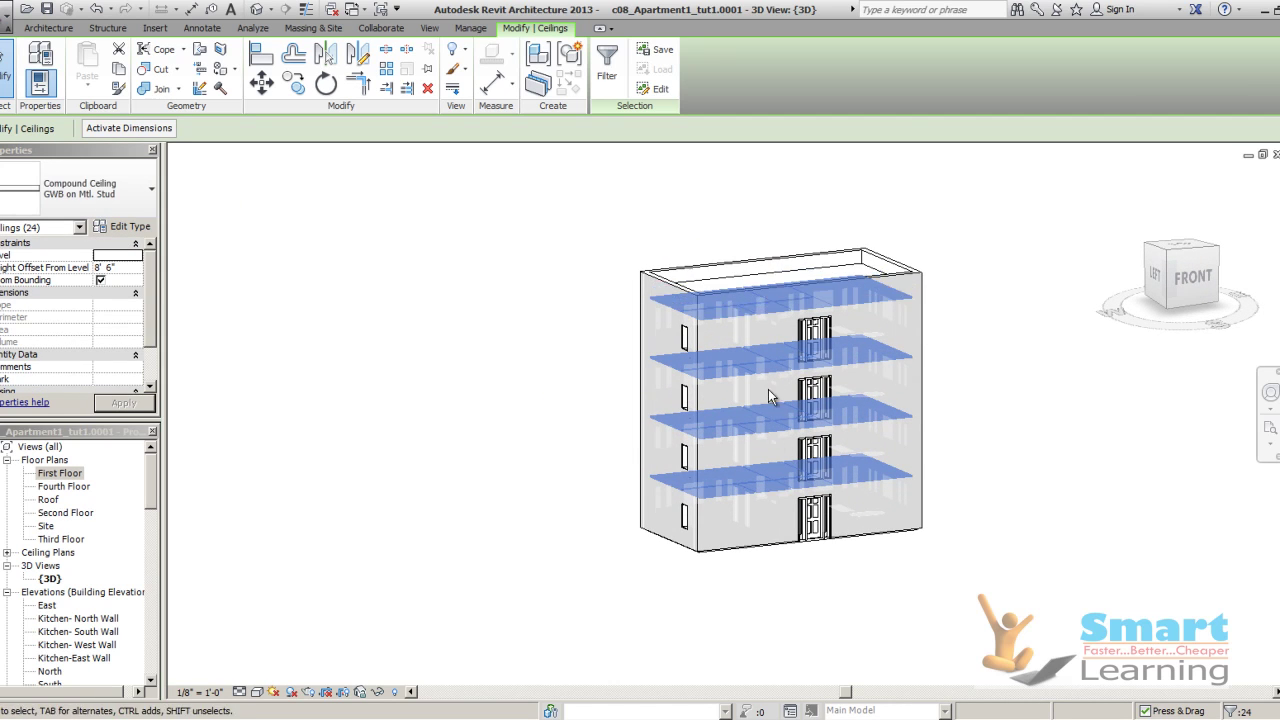
left_click(463, 560)
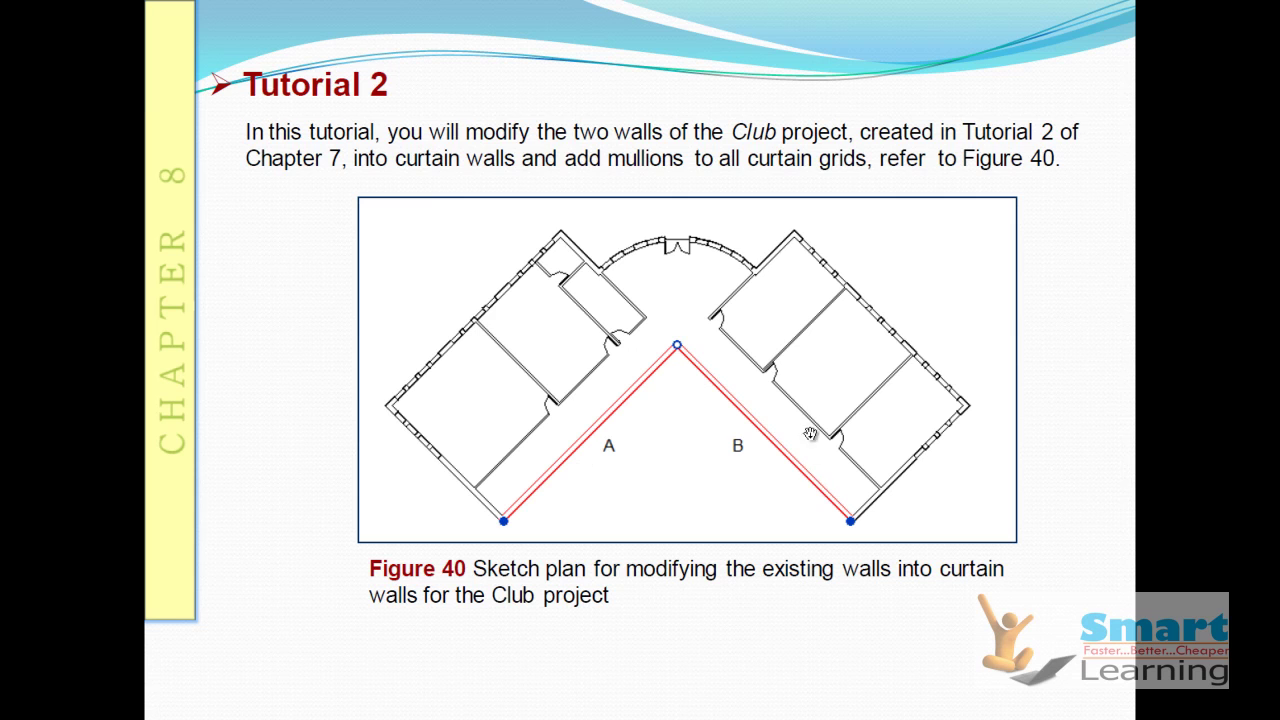
Switch back to Revit and close the c08_Apartment1_tut1.0001 project without saving the changes
key("alt+Tab")
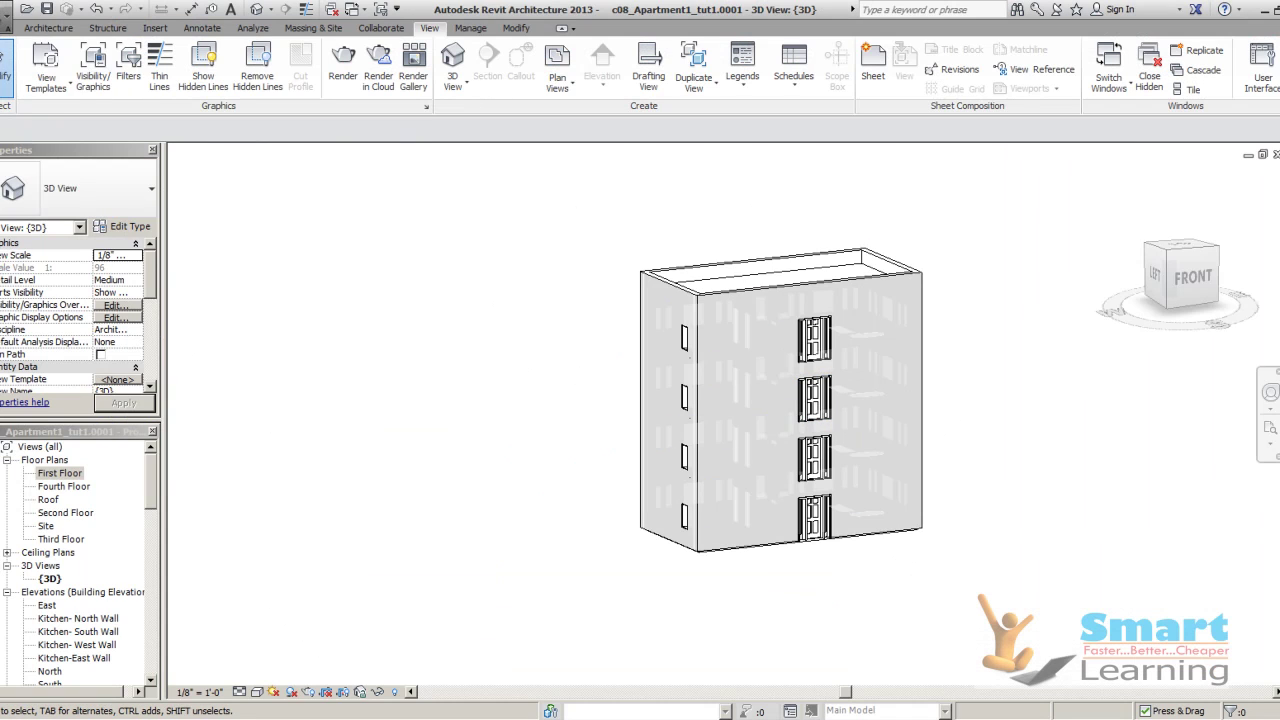
left_click(6, 15)
left_click(40, 420)
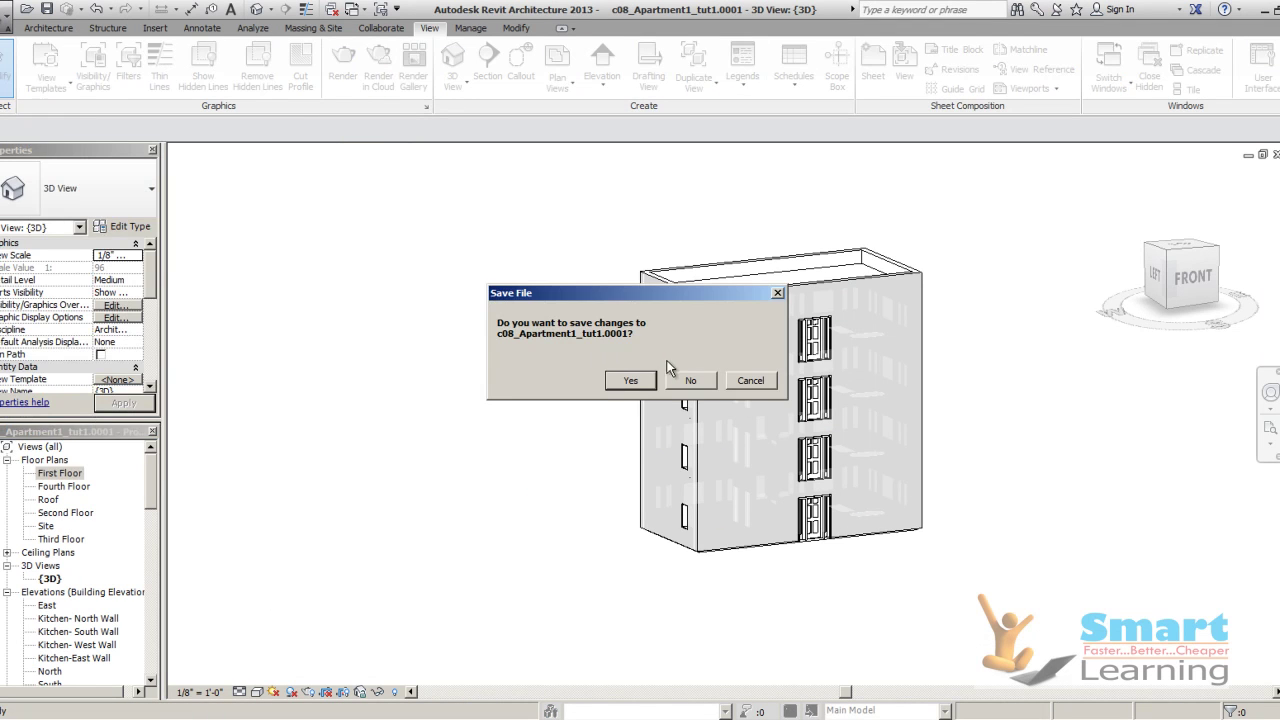
left_click(688, 380)
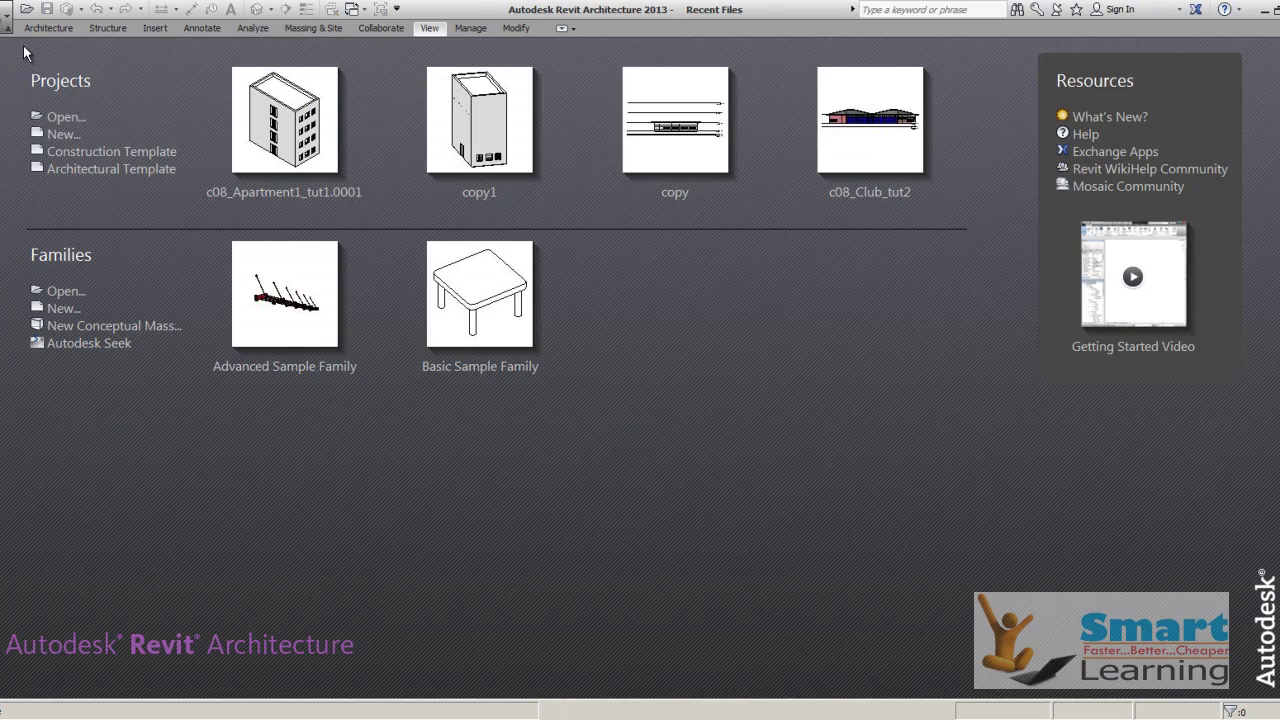
Open the c08_Club_tut2 project from the c08_revit_2013_tut folder
left_click(62, 118)
left_click(490, 243)
left_click(488, 253)
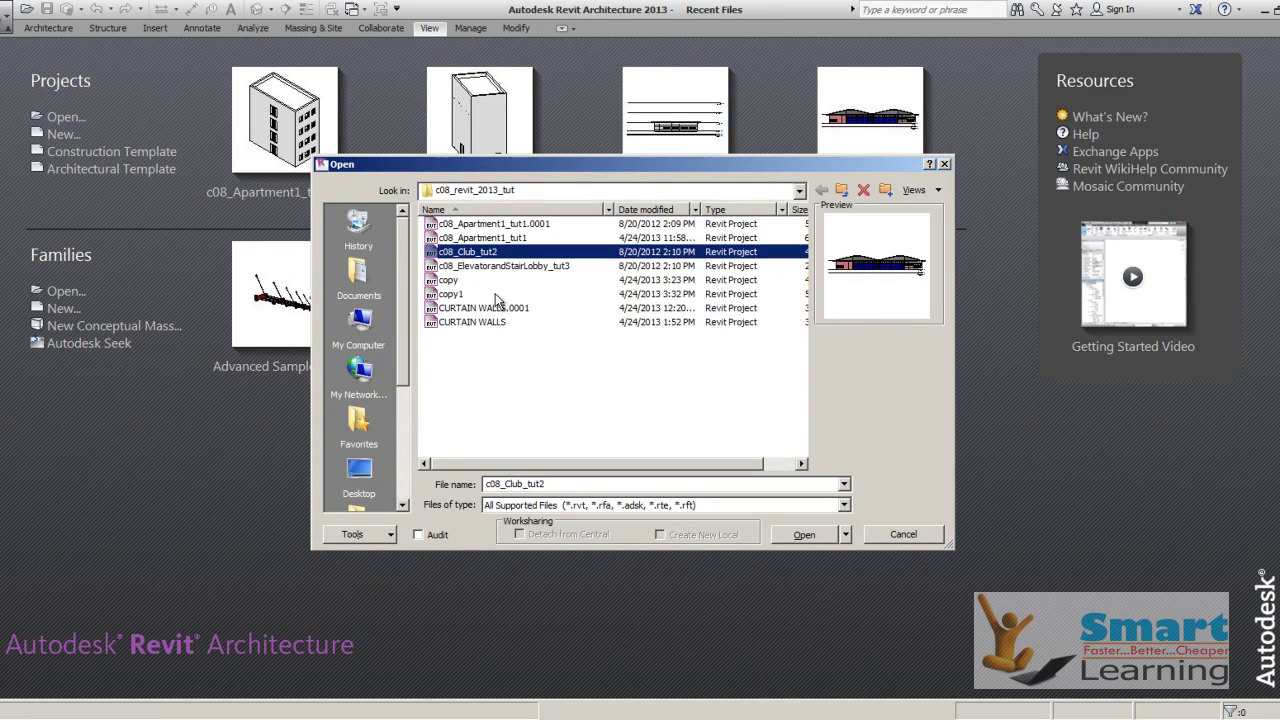
left_click(805, 535)
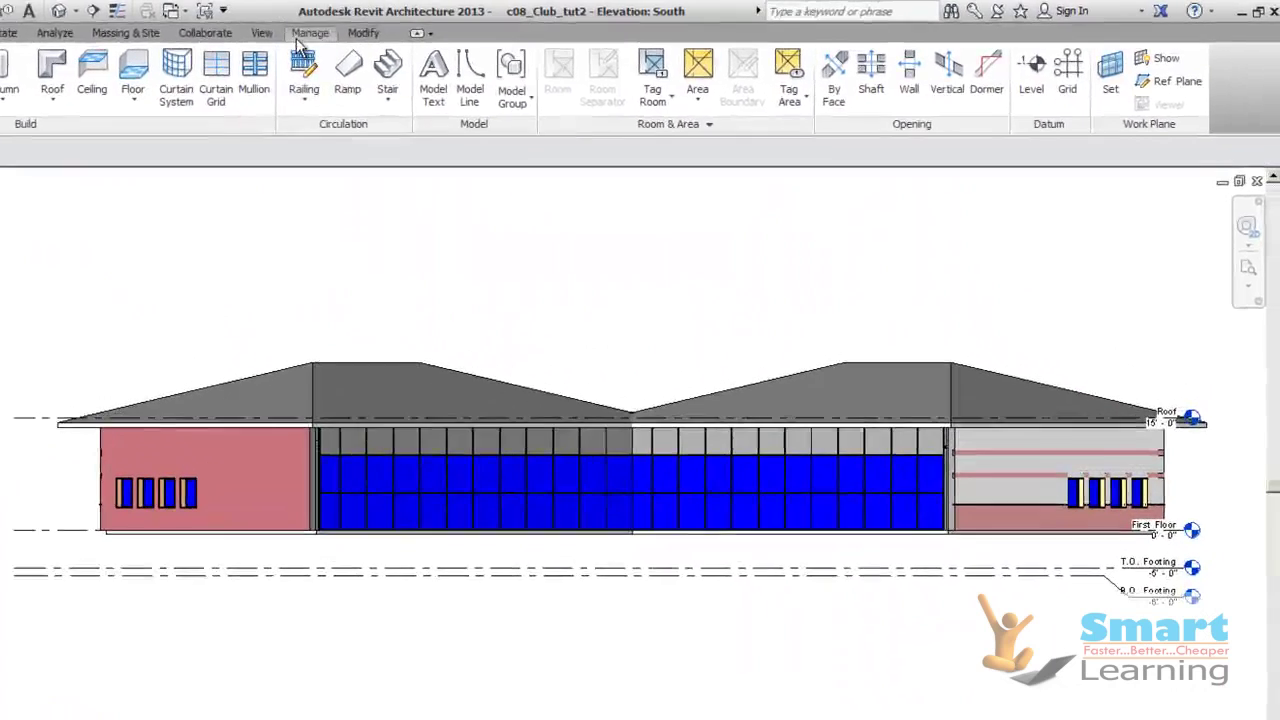
Show the club building in the default 3D view, seen low from the front with both glazed walls facing
left_click(266, 36)
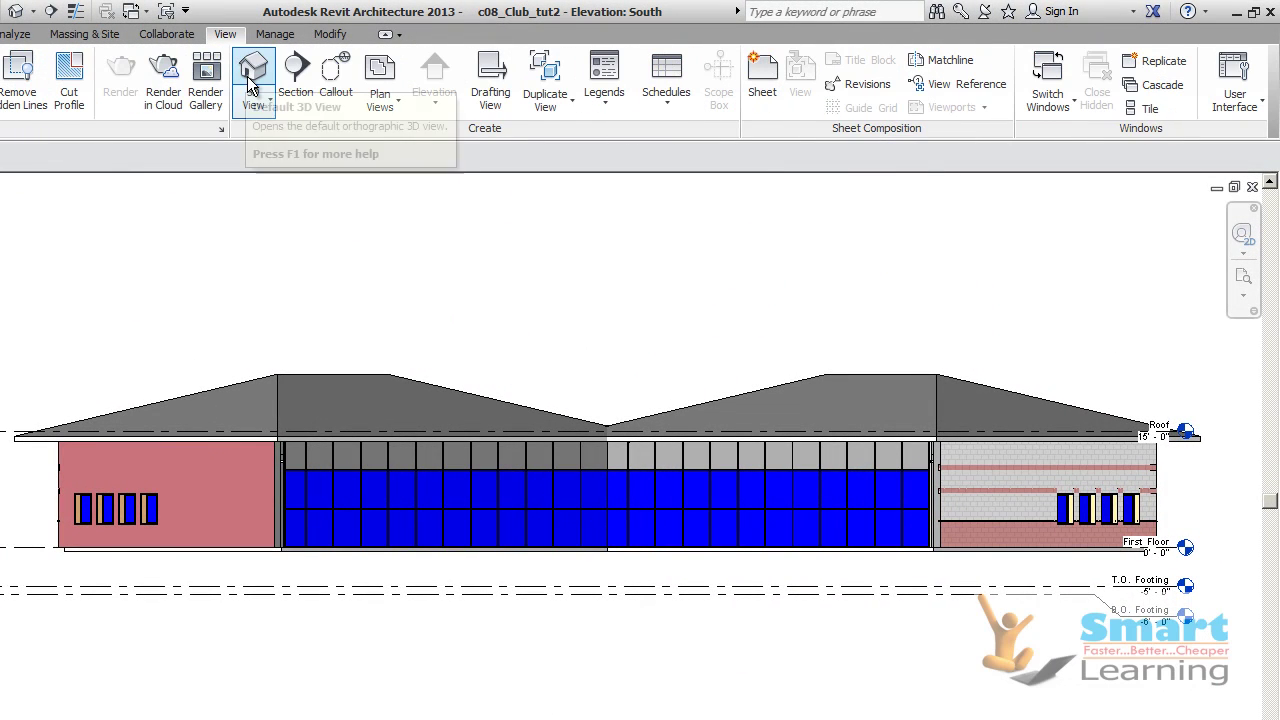
left_click(252, 85)
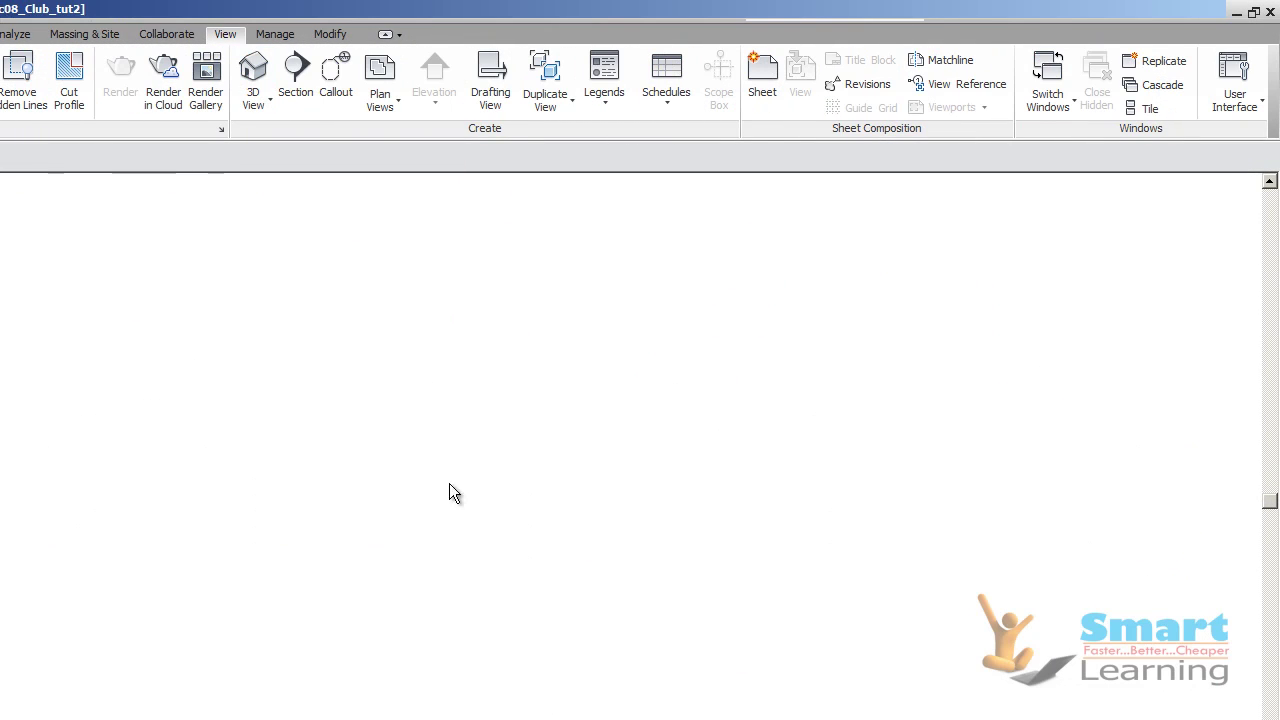
middle_click_drag(453, 661, 543, 447, "shift")
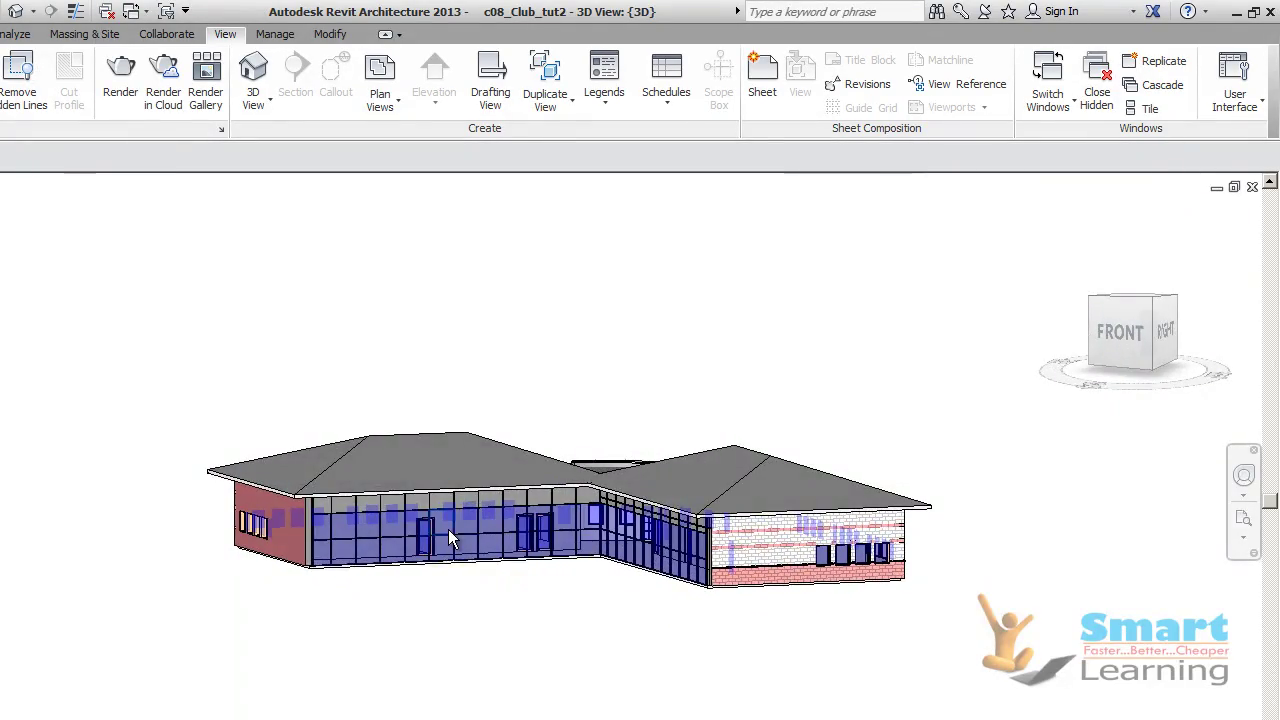
Examine the grid lines of the front curtain wall, including the spacing of a vertical grid line beside the interior door
scroll(448, 529, "up", 5)
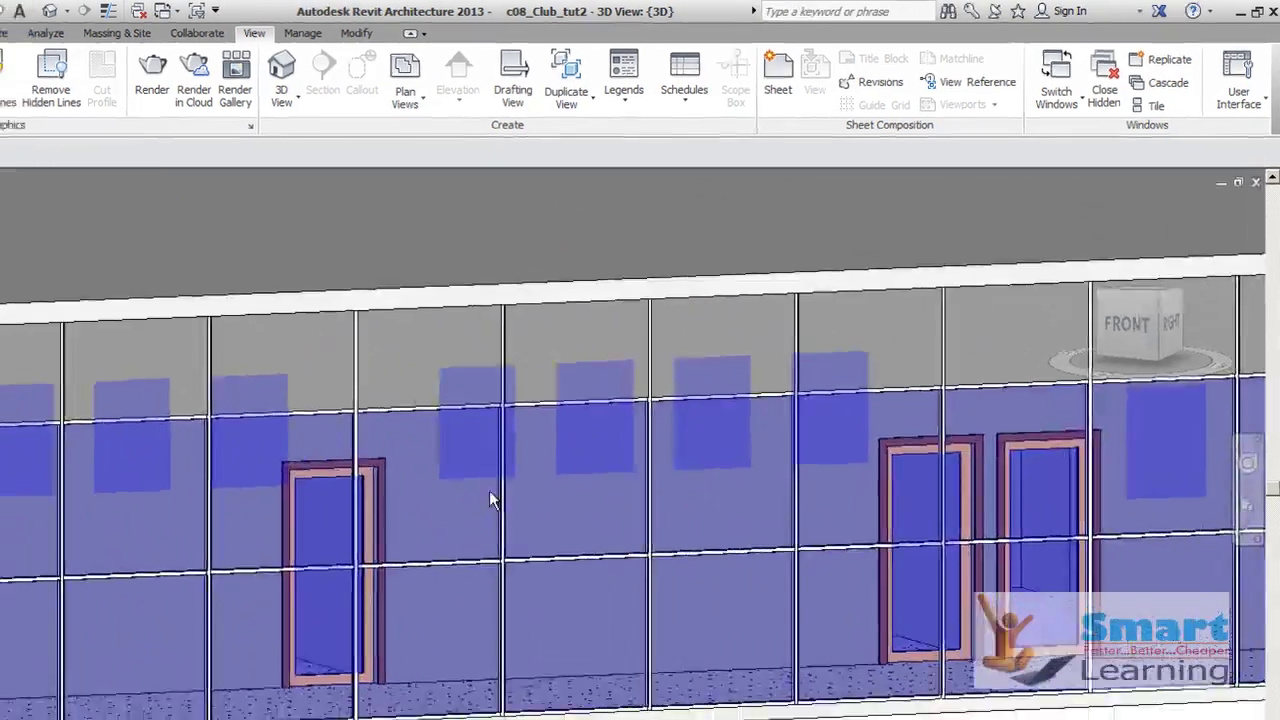
scroll(500, 400, "up", 5)
scroll(514, 401, "down", 3)
scroll(668, 328, "down", 3)
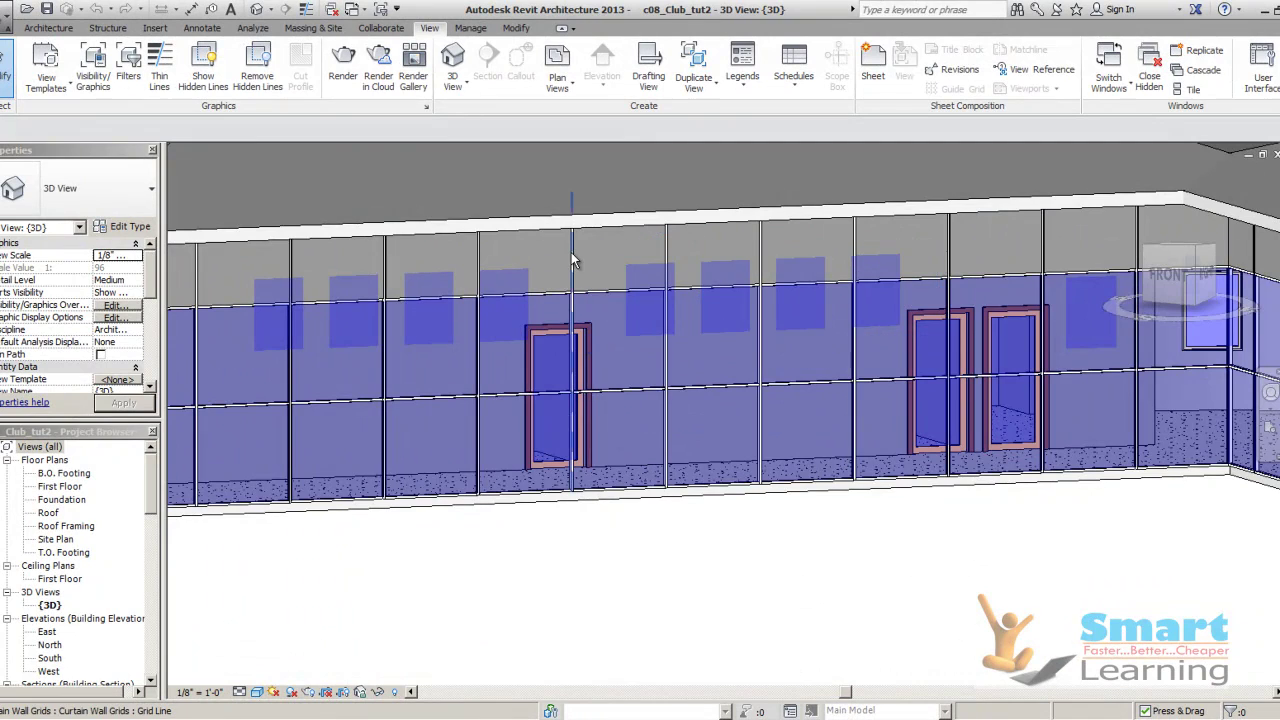
scroll(580, 258, "up", 3)
scroll(590, 271, "down", 3)
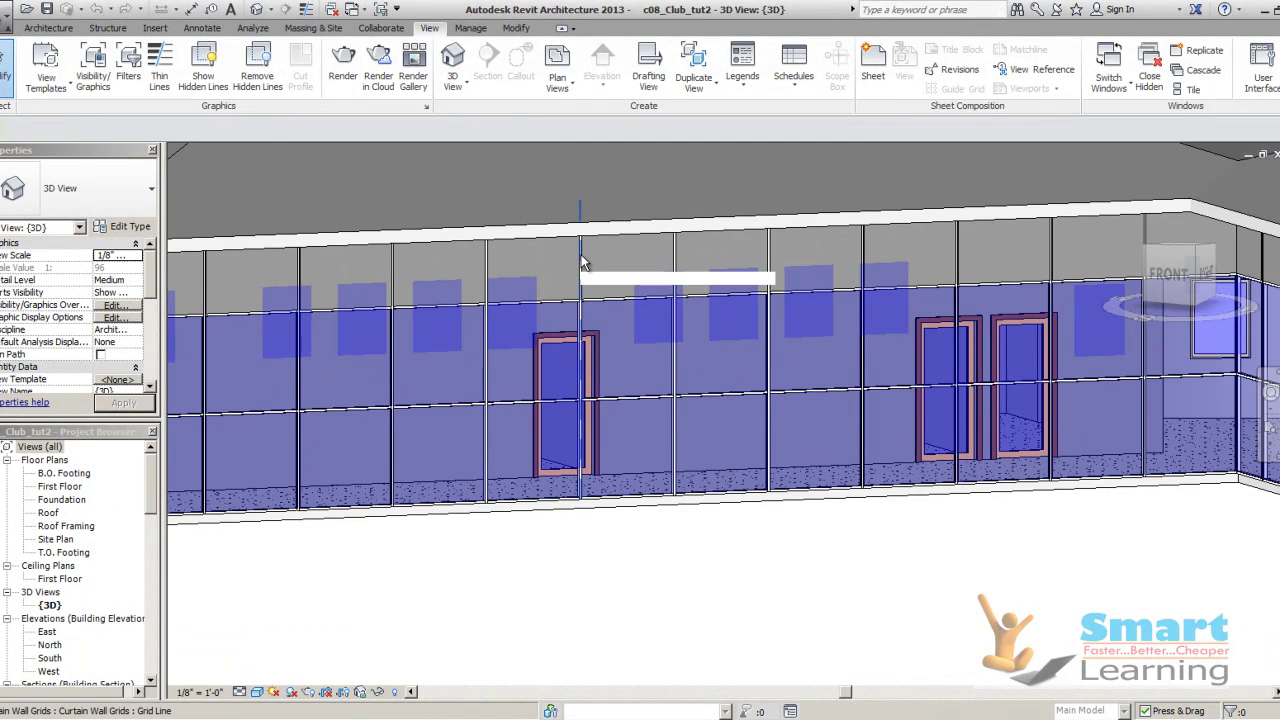
left_click(581, 262)
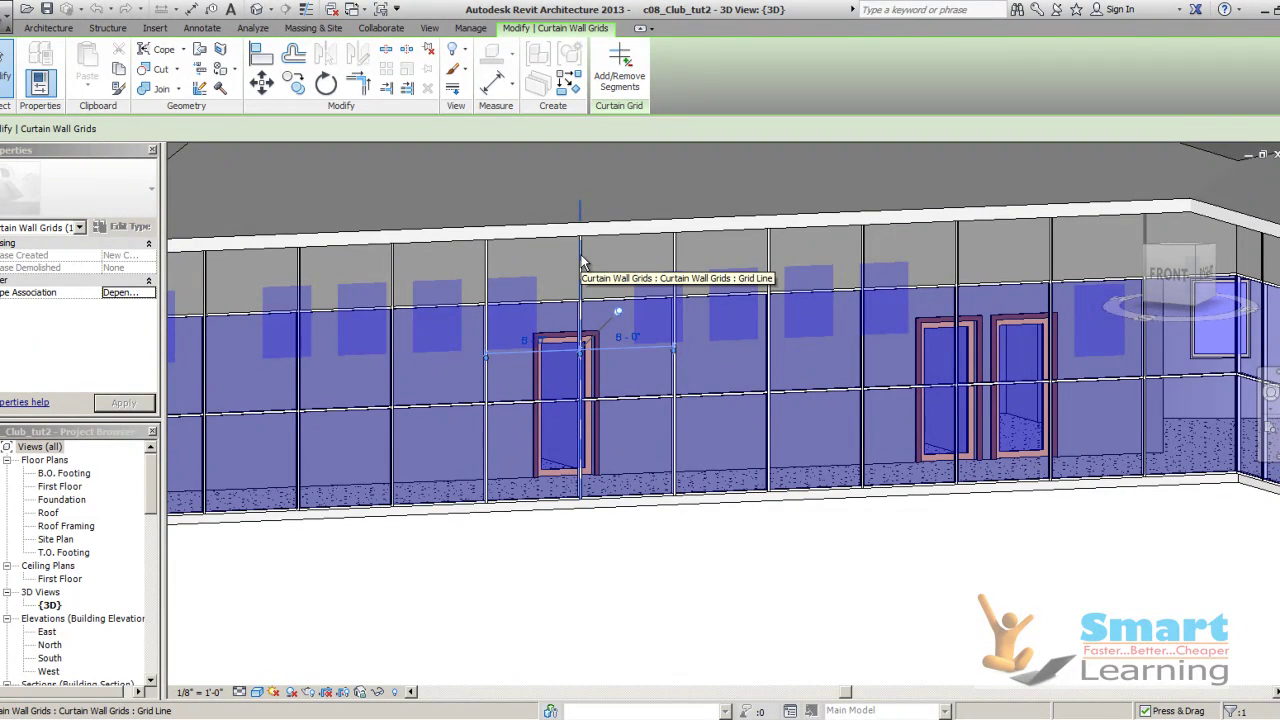
scroll(647, 413, "down", 4)
left_click(708, 537)
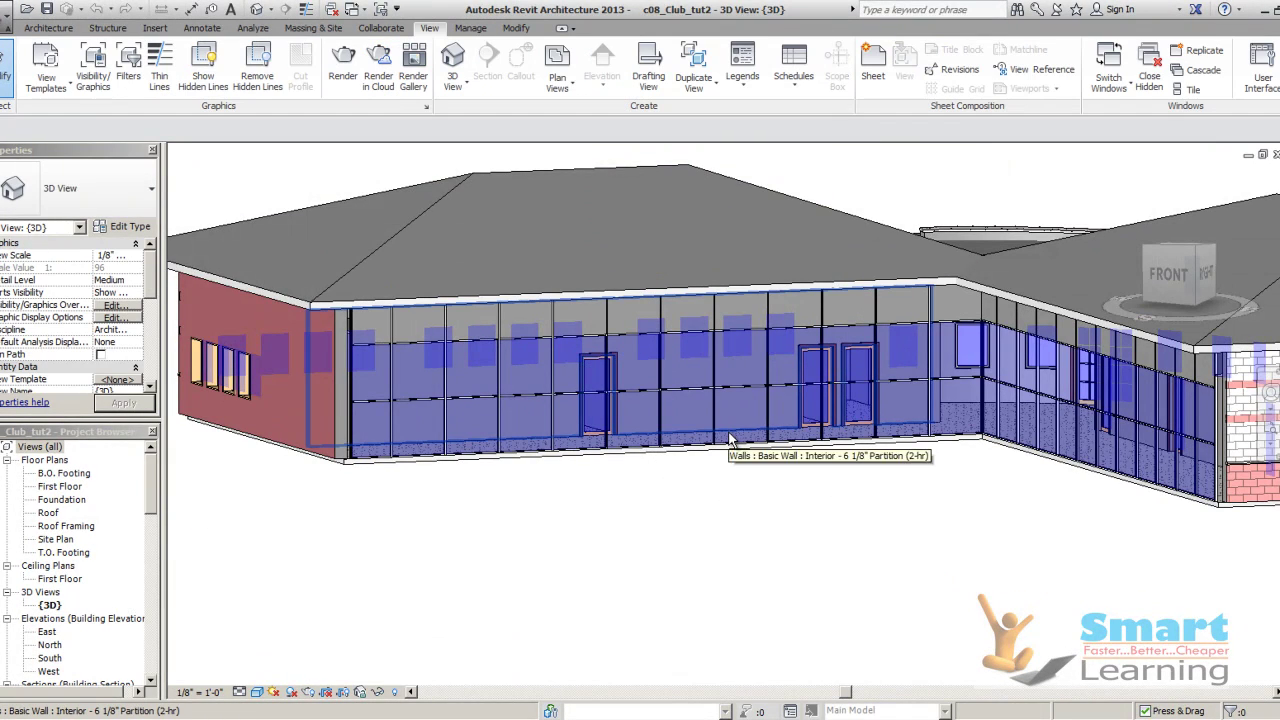
middle_click_drag(520, 560, 543, 562, "shift")
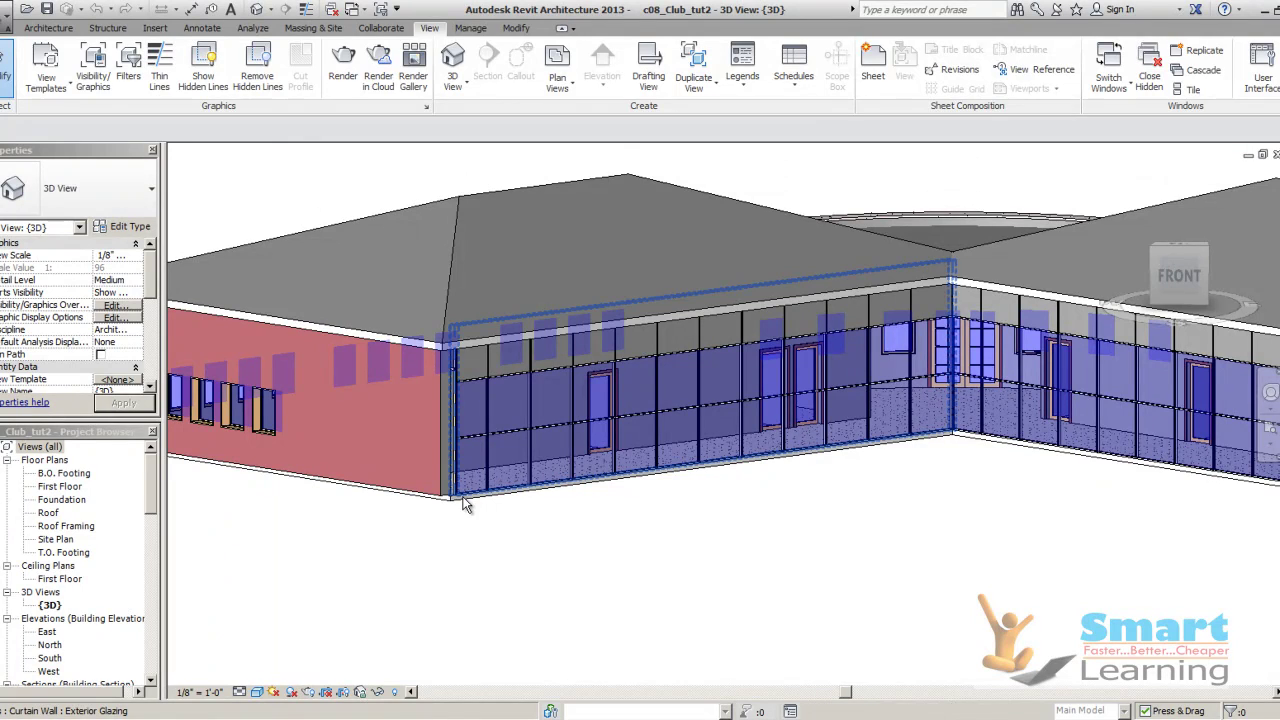
Open the profile of the Exterior Glazing curtain wall beside the brick wall for editing, accept the attachment removal, and leave the wall deselected
left_click(464, 505)
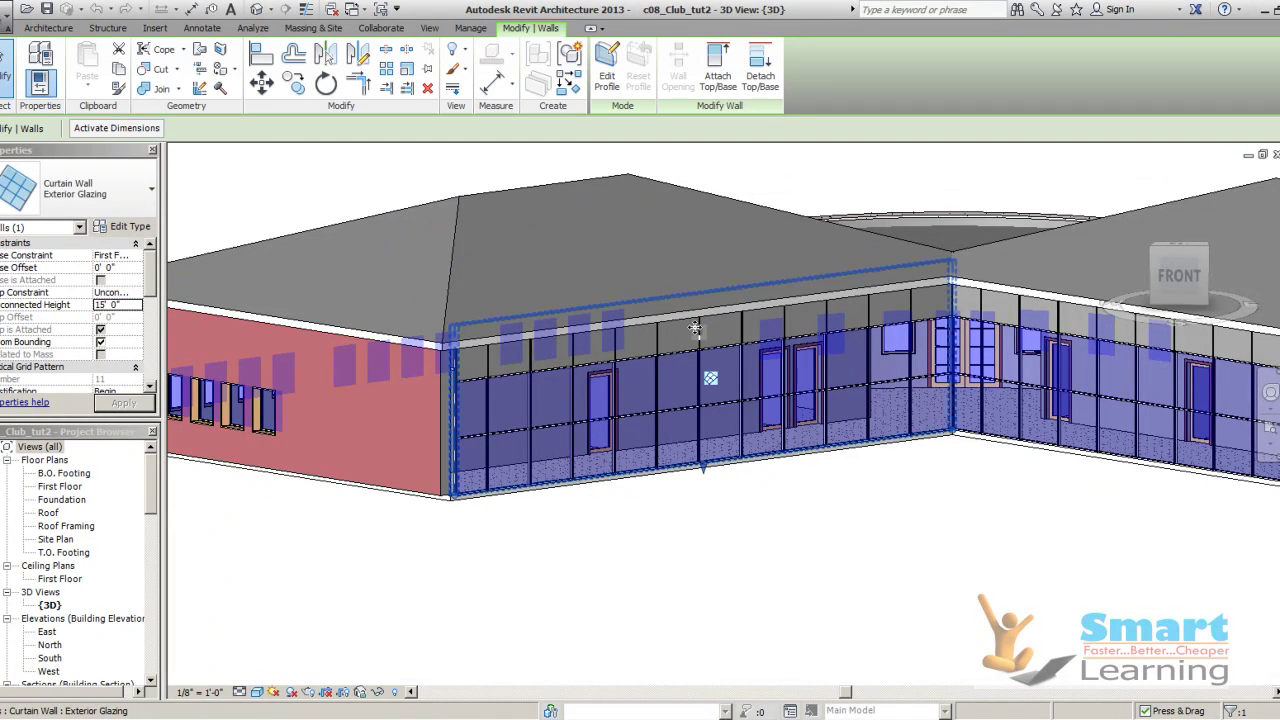
left_click(607, 66)
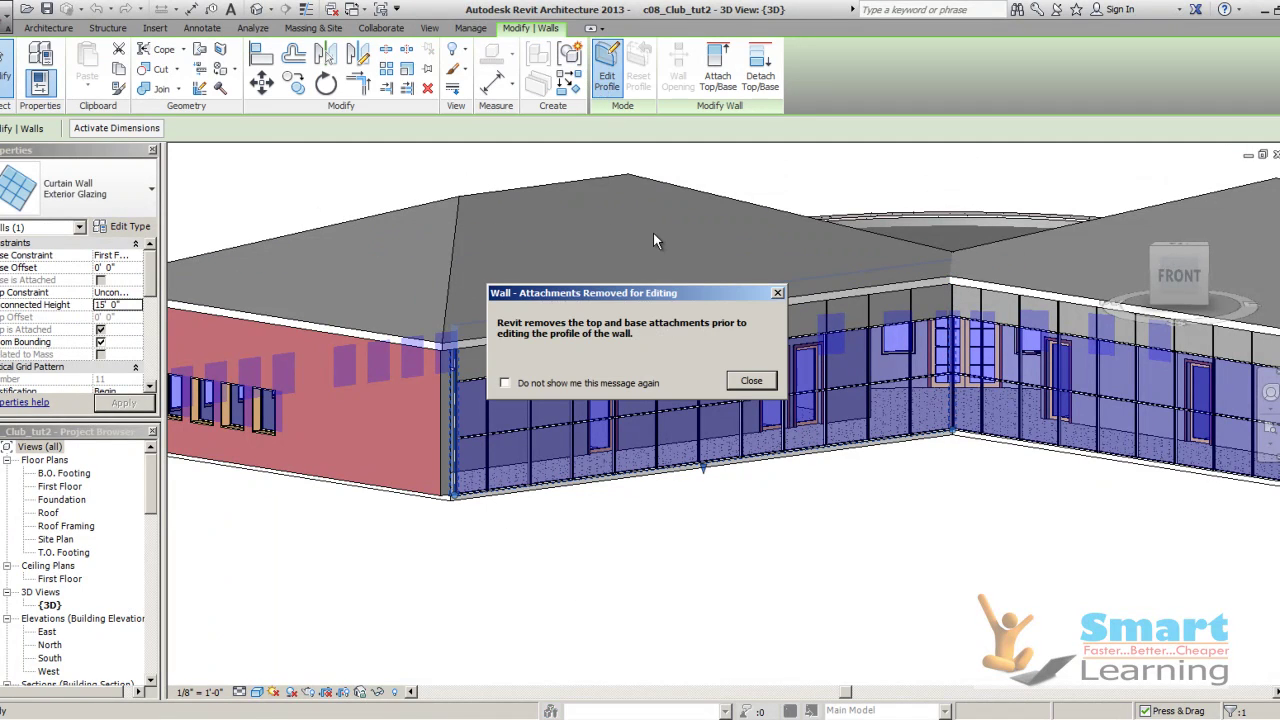
left_click(750, 382)
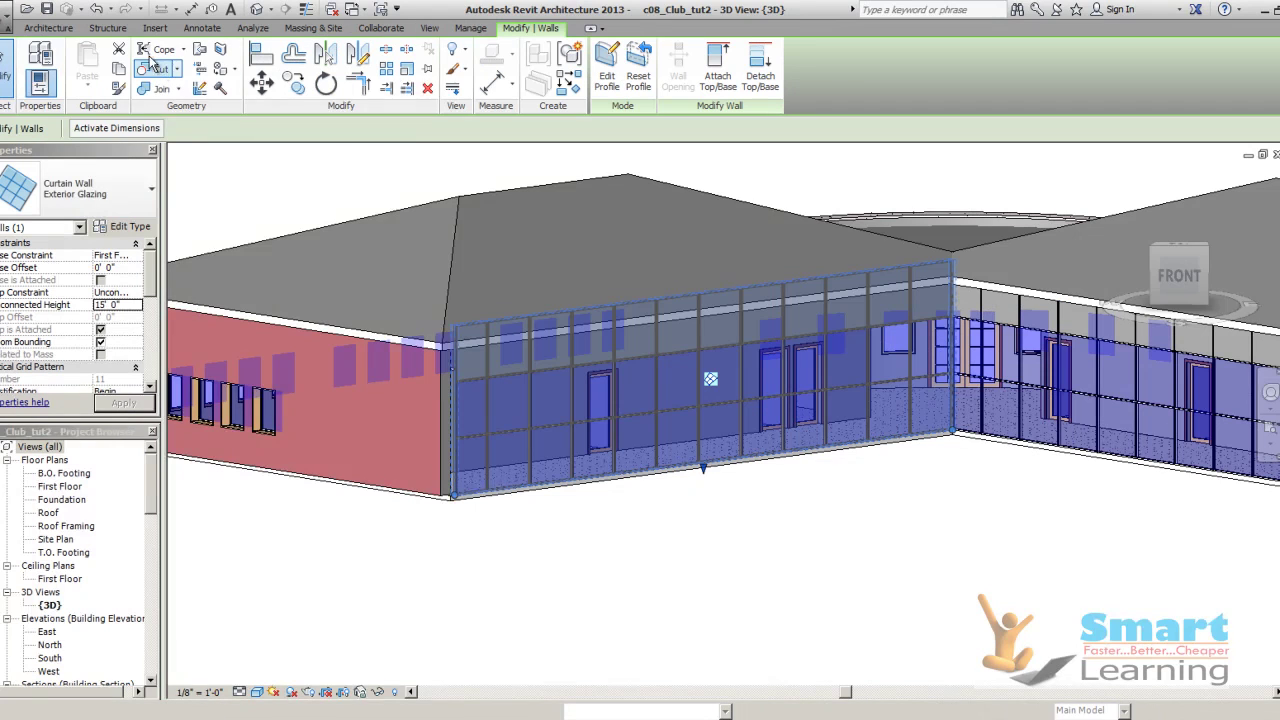
left_click(50, 28)
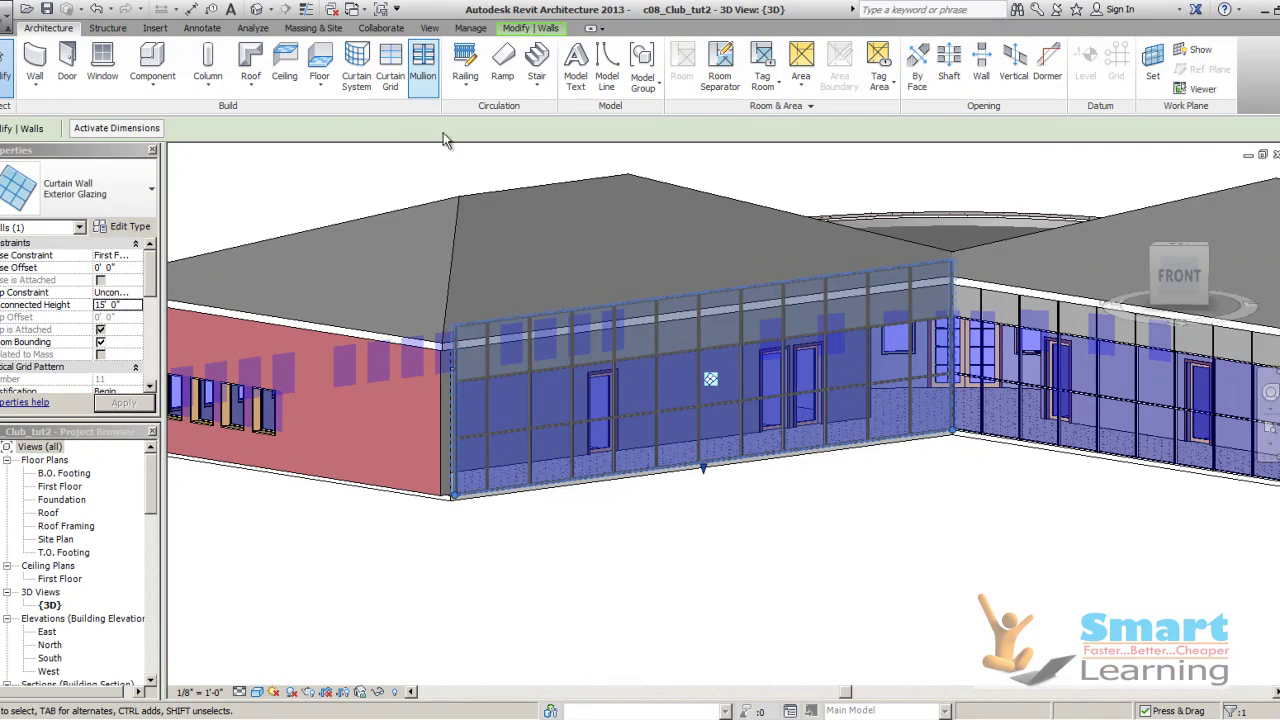
left_click(764, 571)
middle_click_drag(672, 531, 597, 534, "shift")
left_click(597, 534)
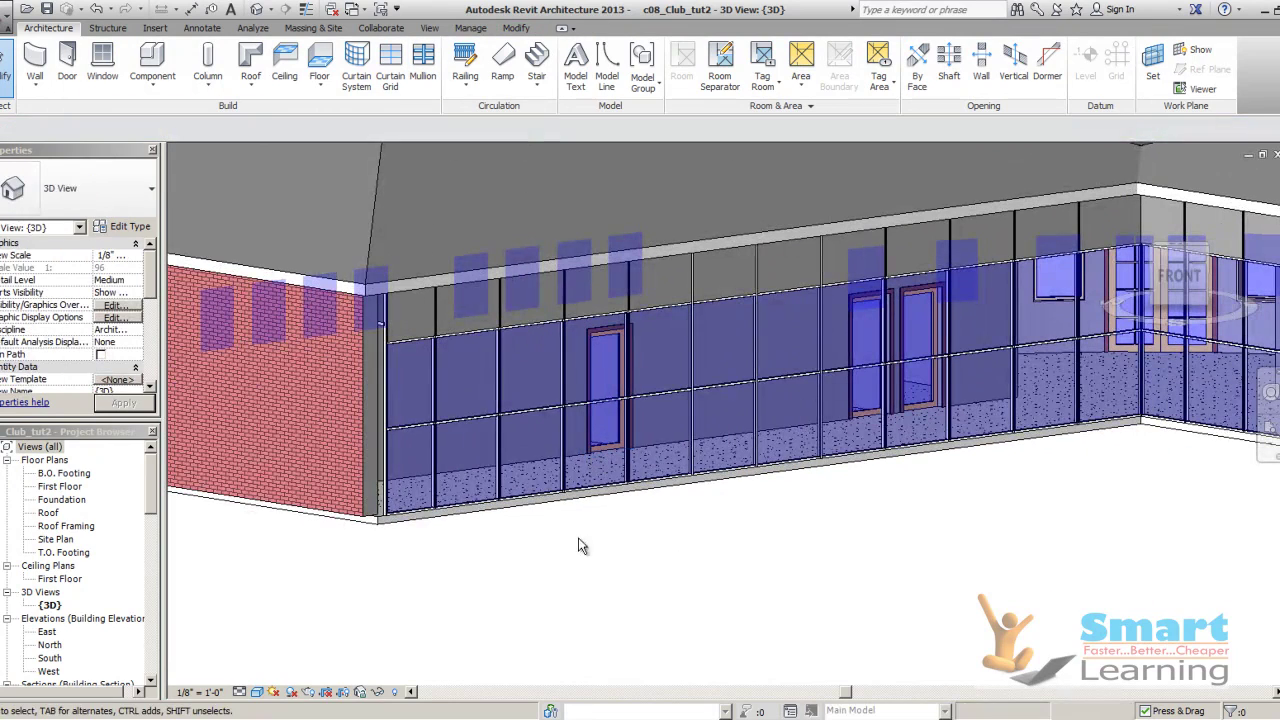
left_click(422, 62)
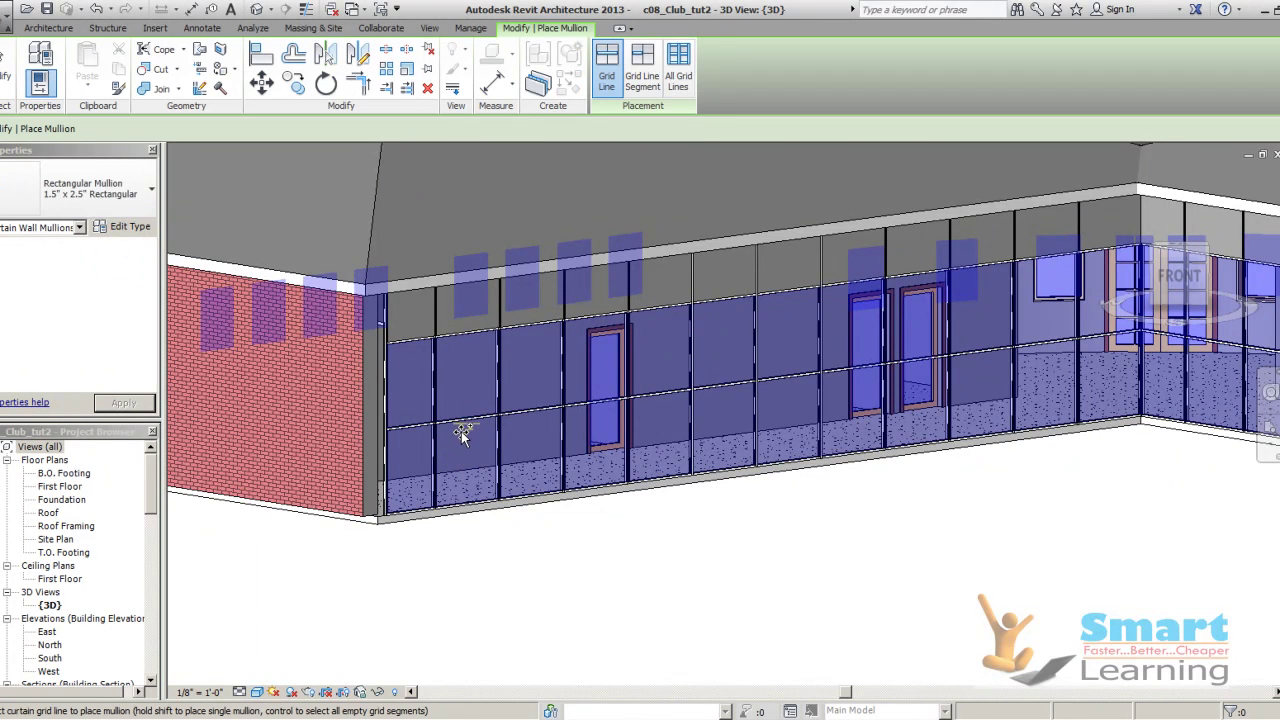
scroll(466, 345, "up", 2)
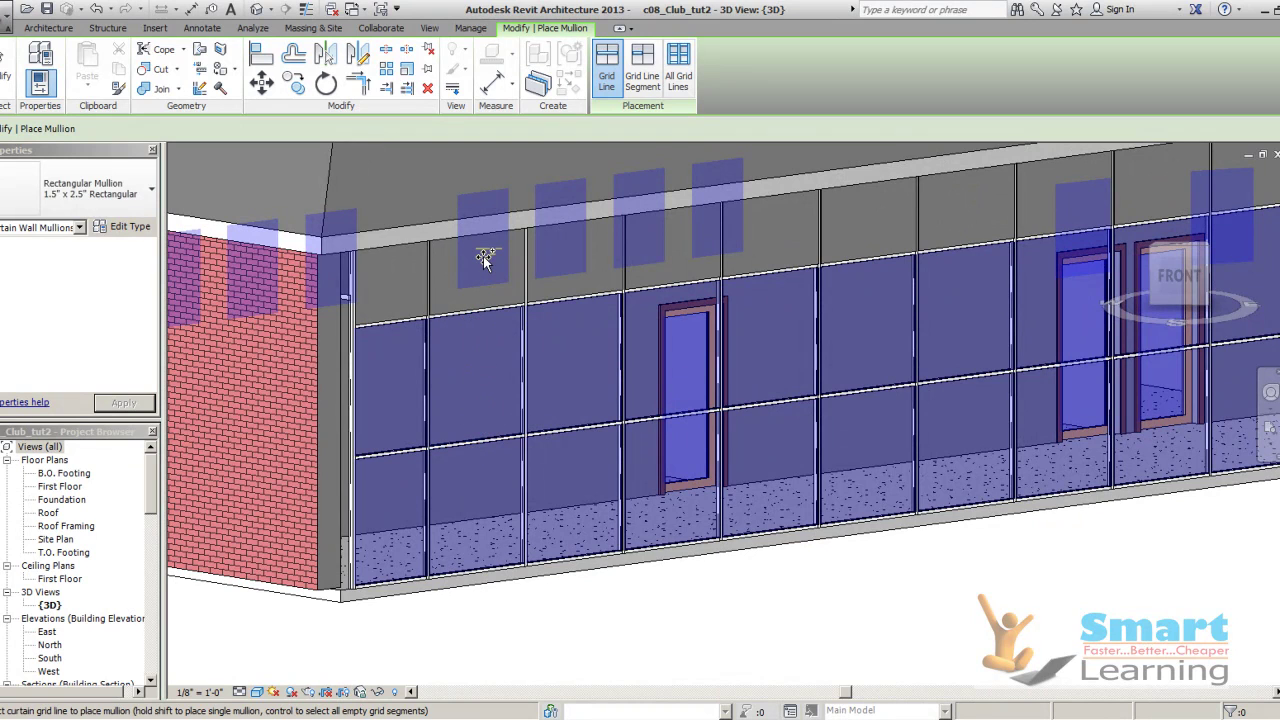
key("Escape")
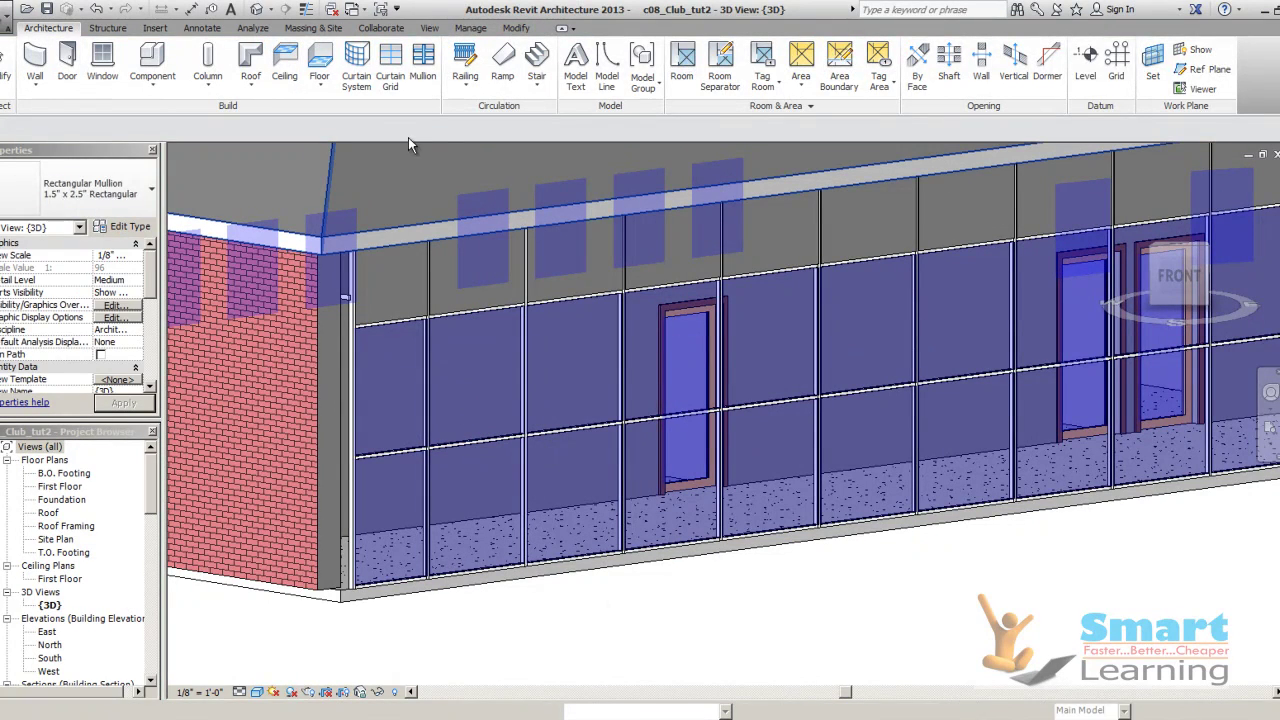
Add one-segment vertical curtain grid lines at the middle of four upper panels around the single door, leaving the panel above the door undivided
left_click(388, 84)
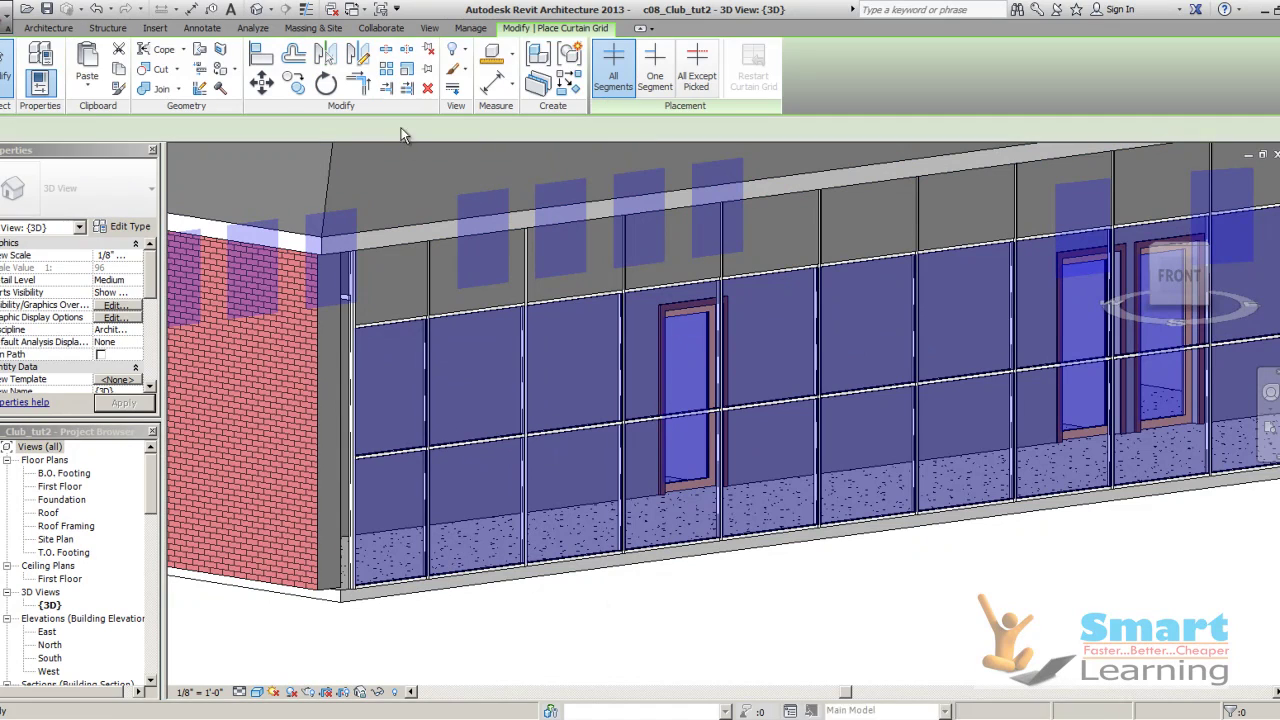
left_click(653, 80)
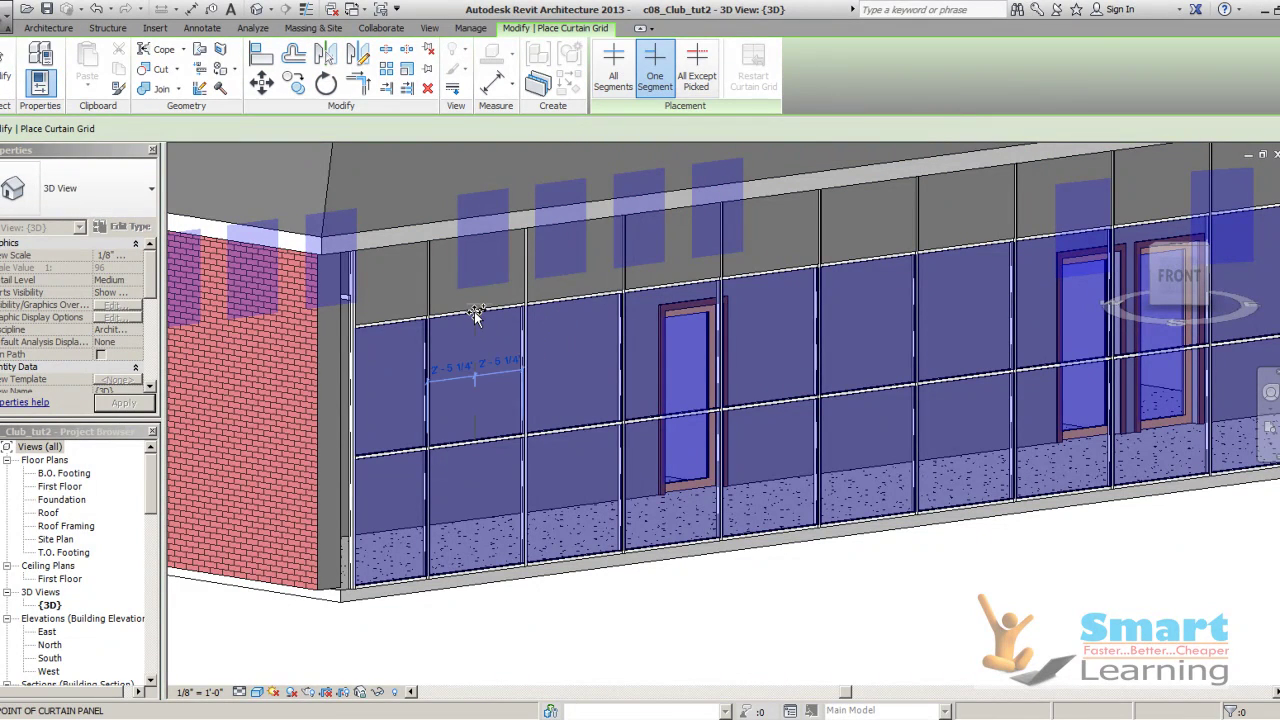
left_click(476, 314)
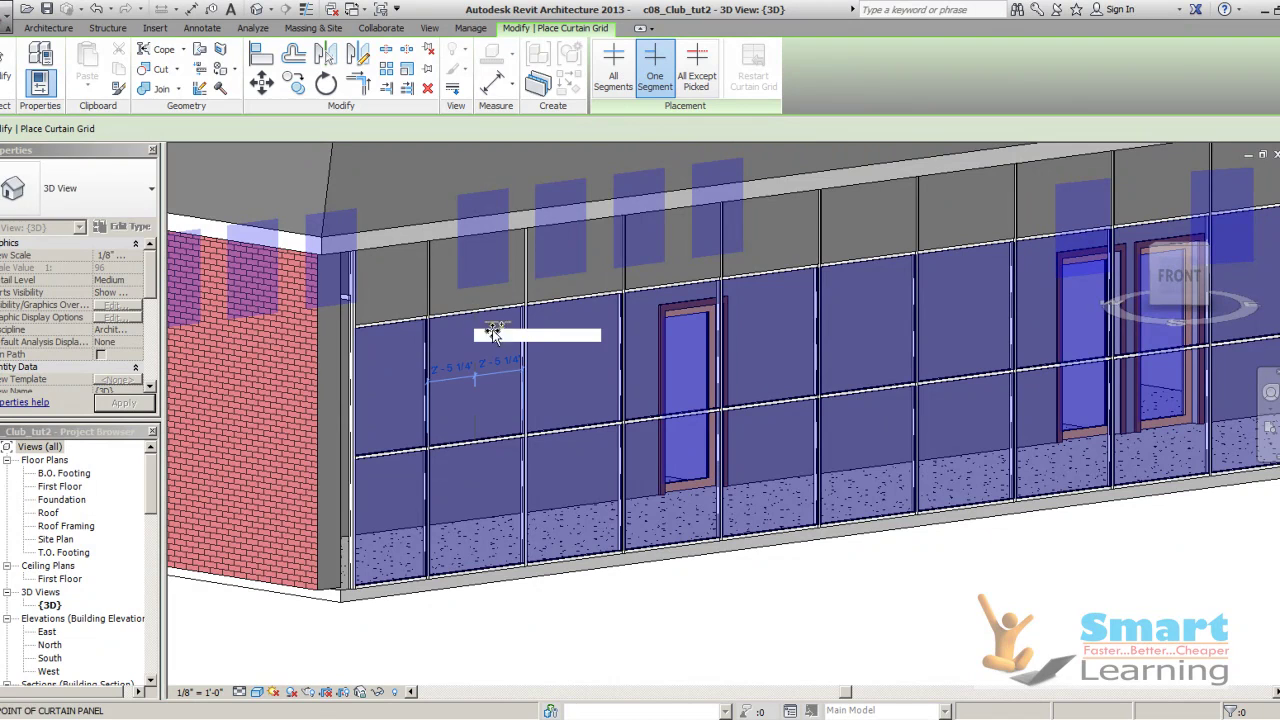
left_click(571, 303)
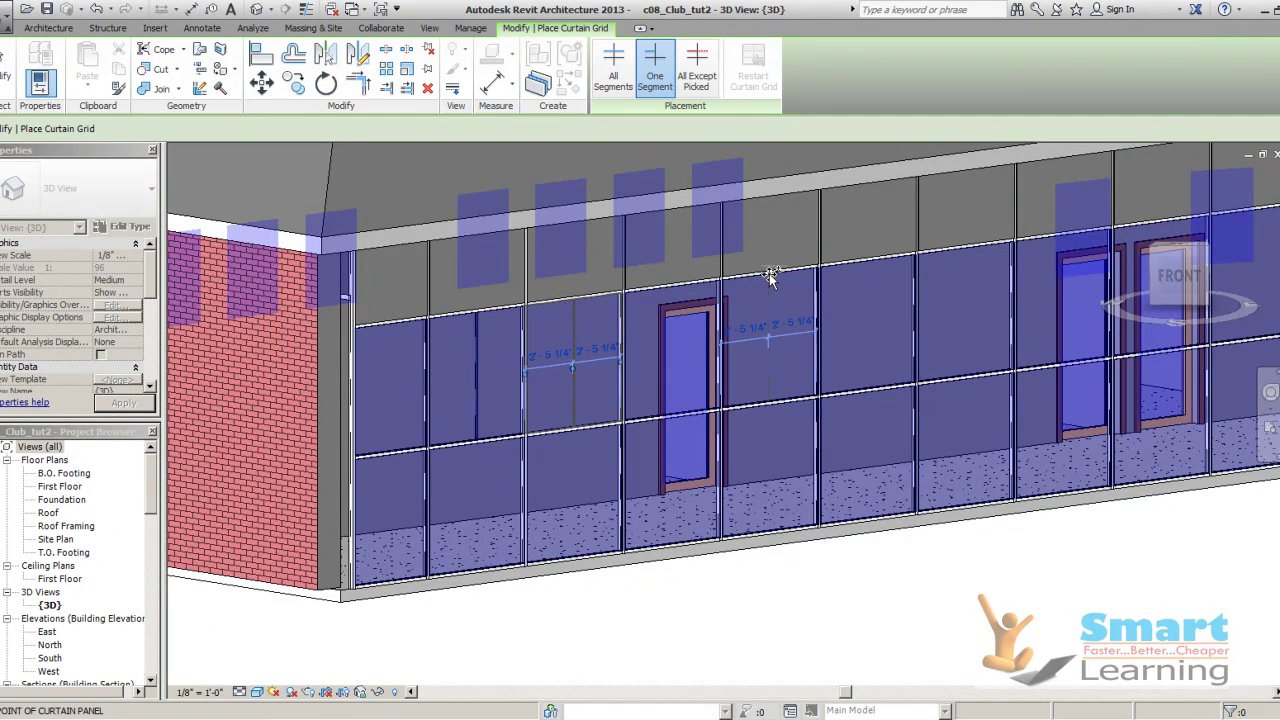
left_click(867, 280)
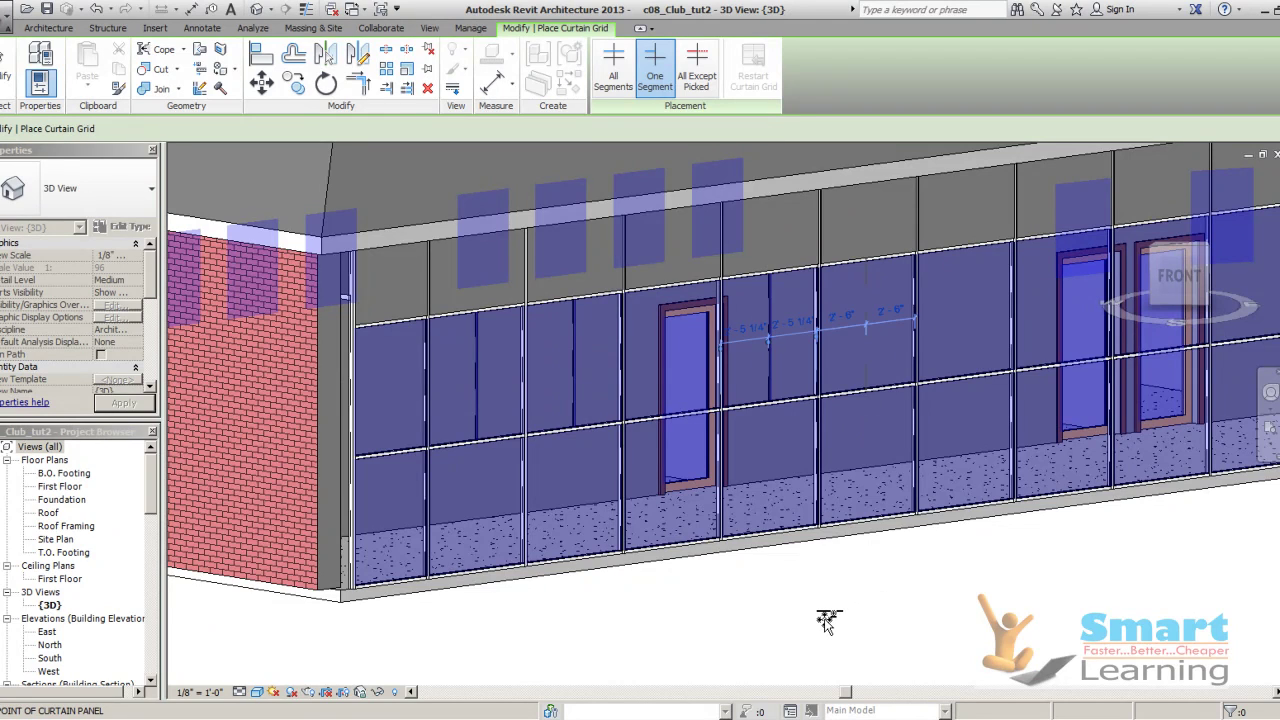
key("Escape")
key("Escape")
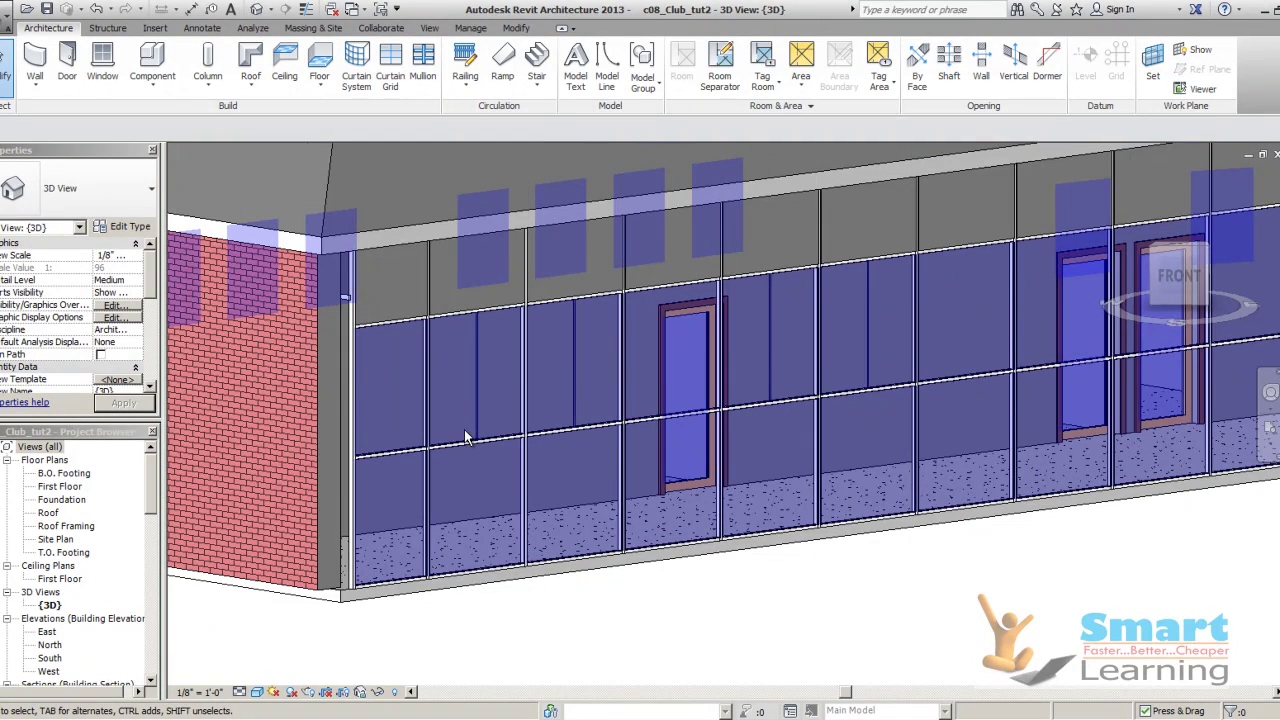
Place 1.5" x 2.5" rectangular mullions on the new vertical grid segments in the upper panels of the curtain wall
scroll(466, 437, "up", 8)
scroll(470, 440, "down", 4)
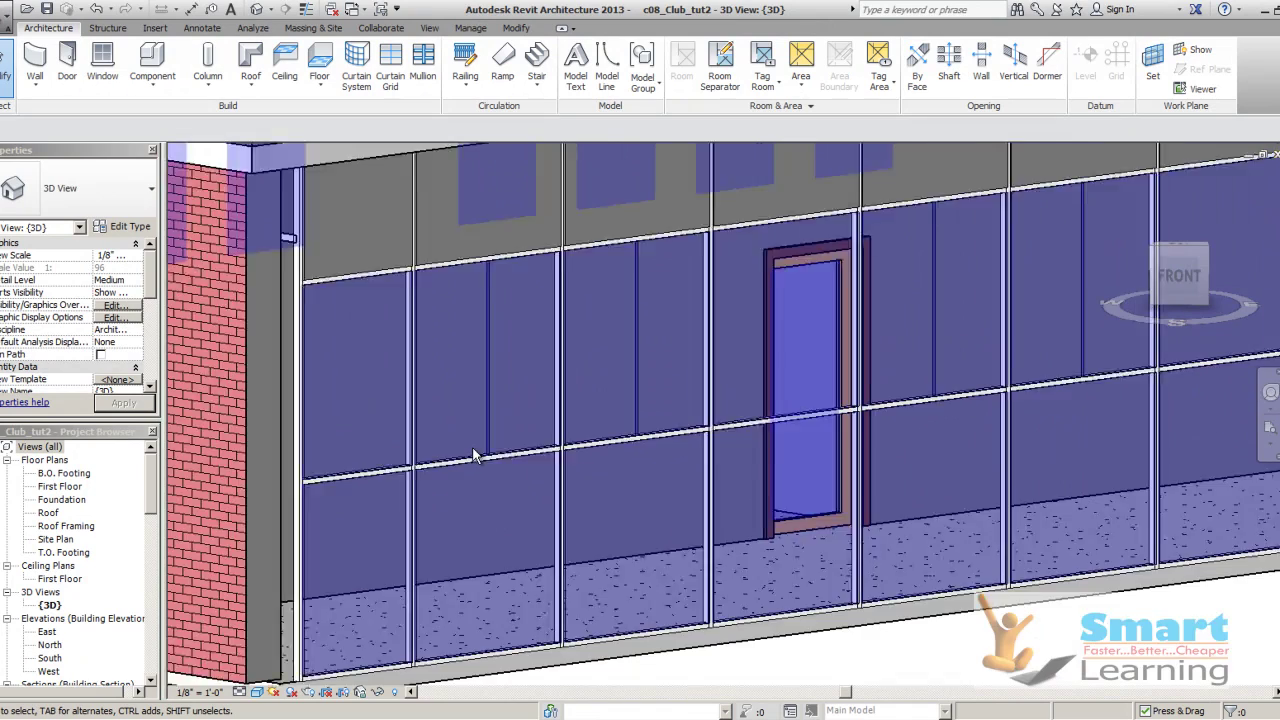
scroll(475, 455, "down", 1)
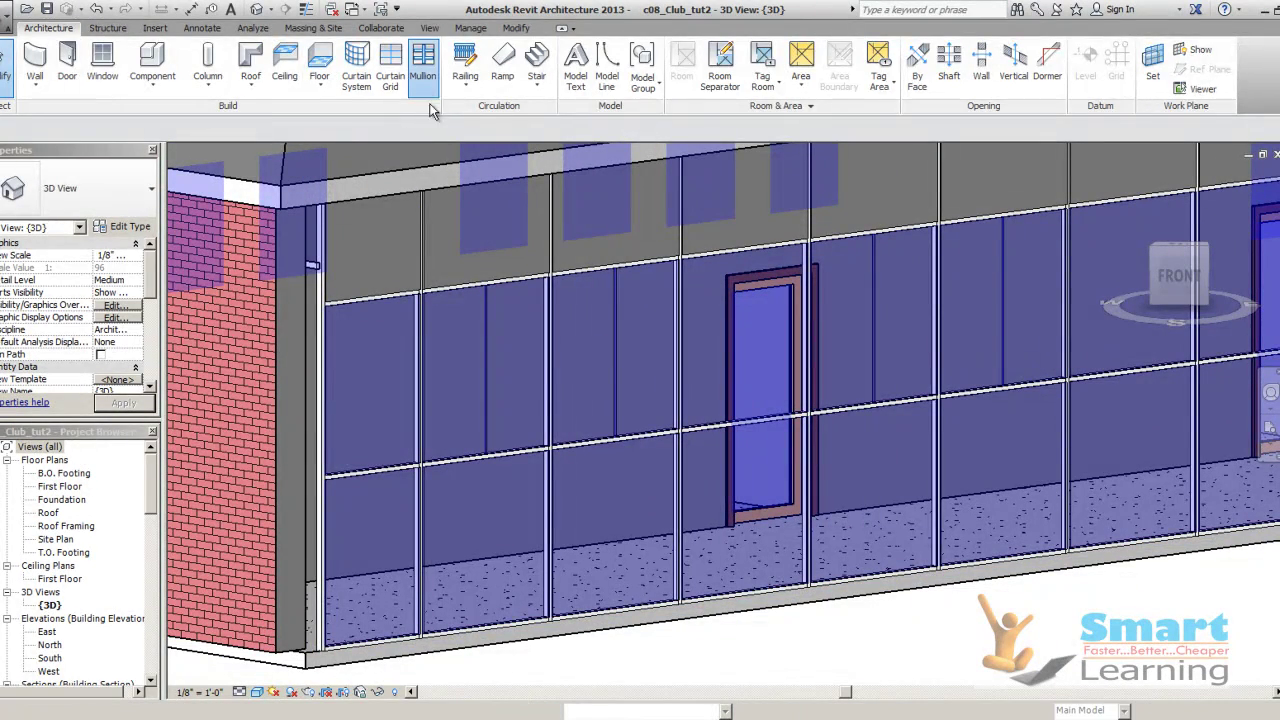
left_click(425, 98)
left_click(502, 374)
left_click(617, 366)
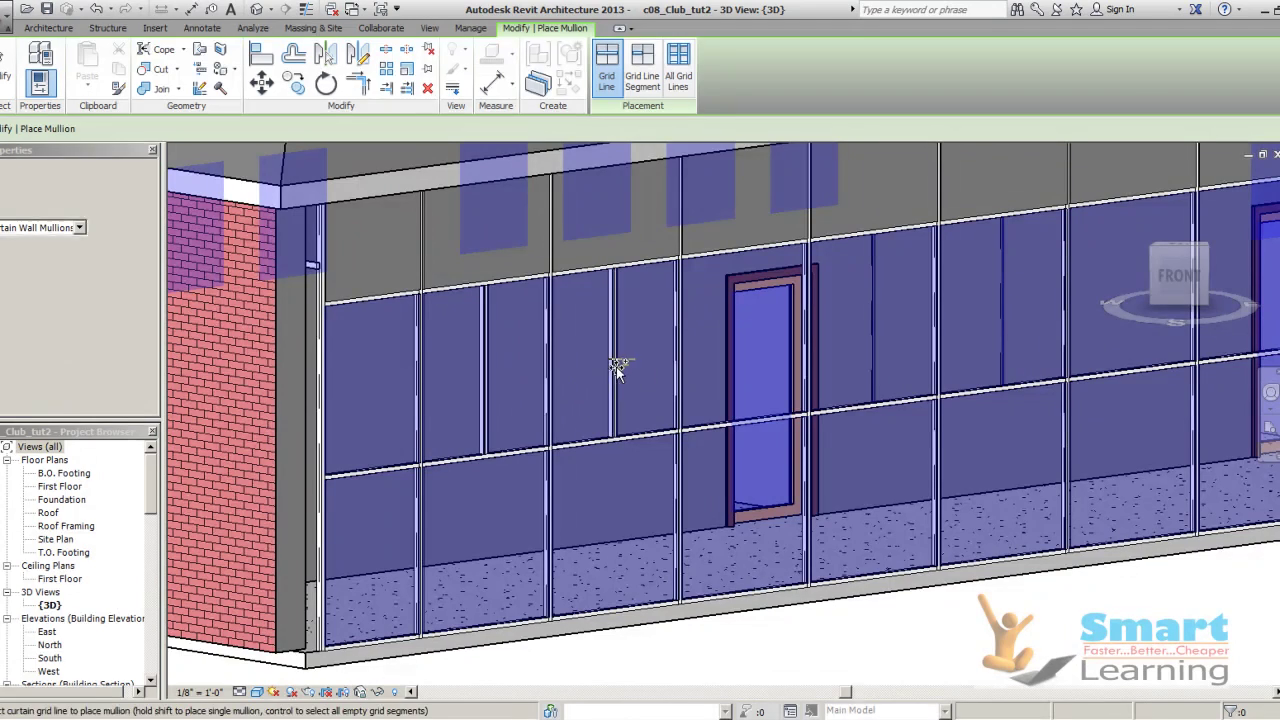
left_click(875, 320)
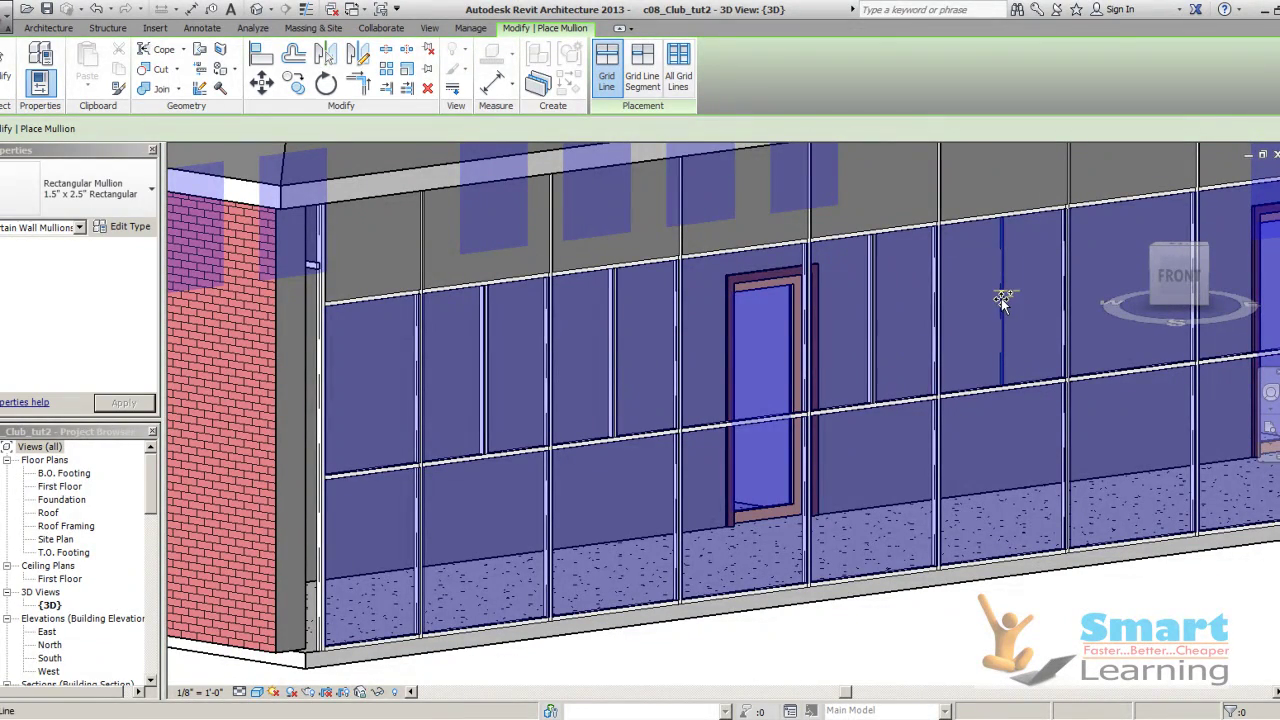
scroll(517, 349, "down", 5)
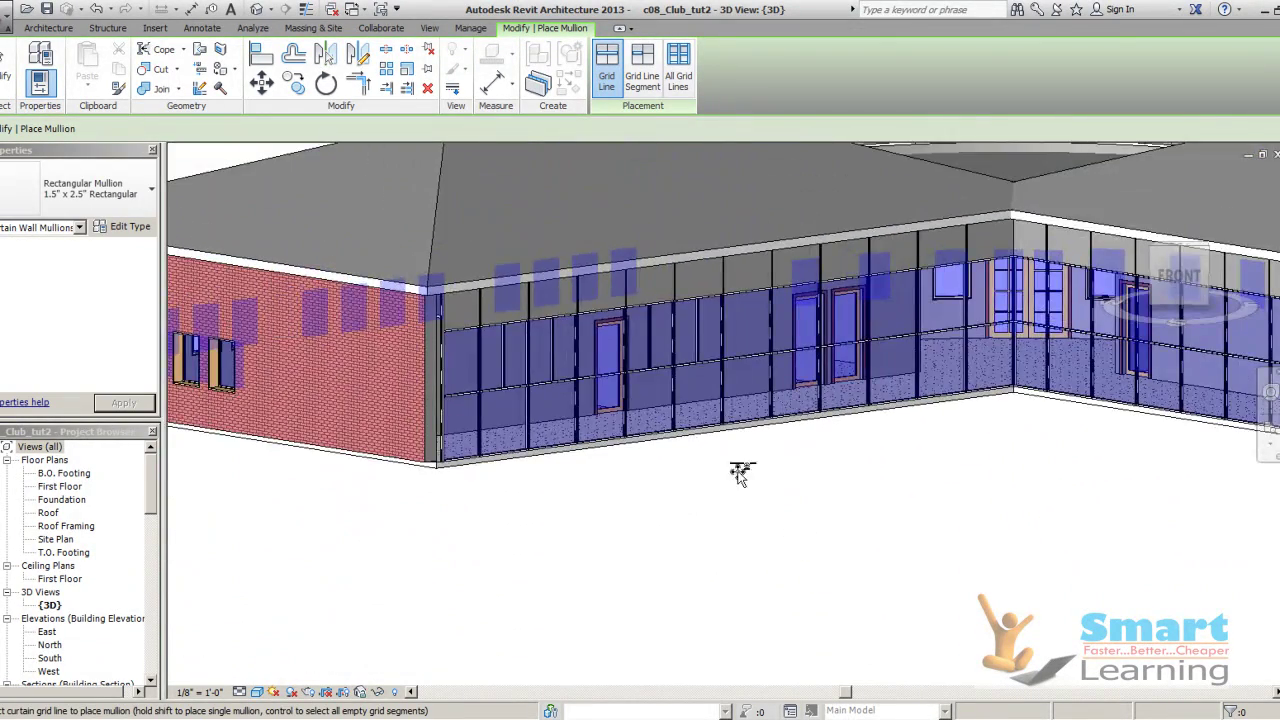
middle_click_drag(770, 494, 700, 492, "shift")
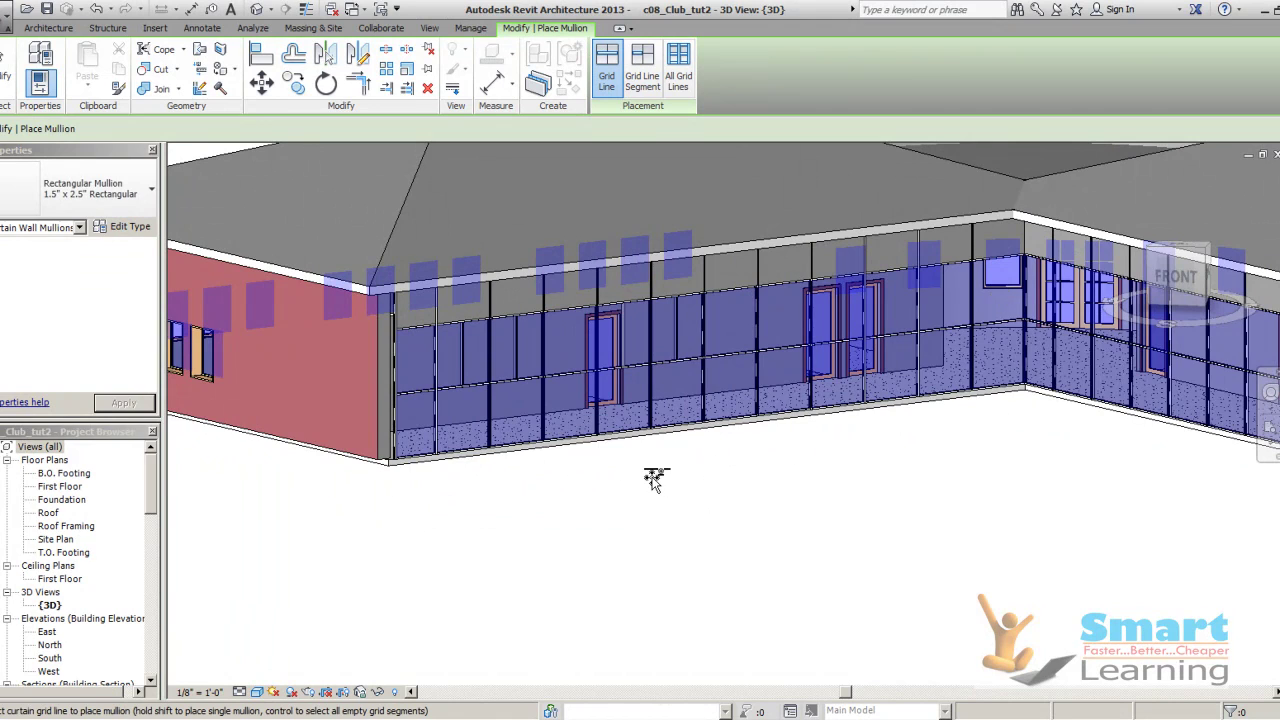
scroll(654, 479, "down", 3)
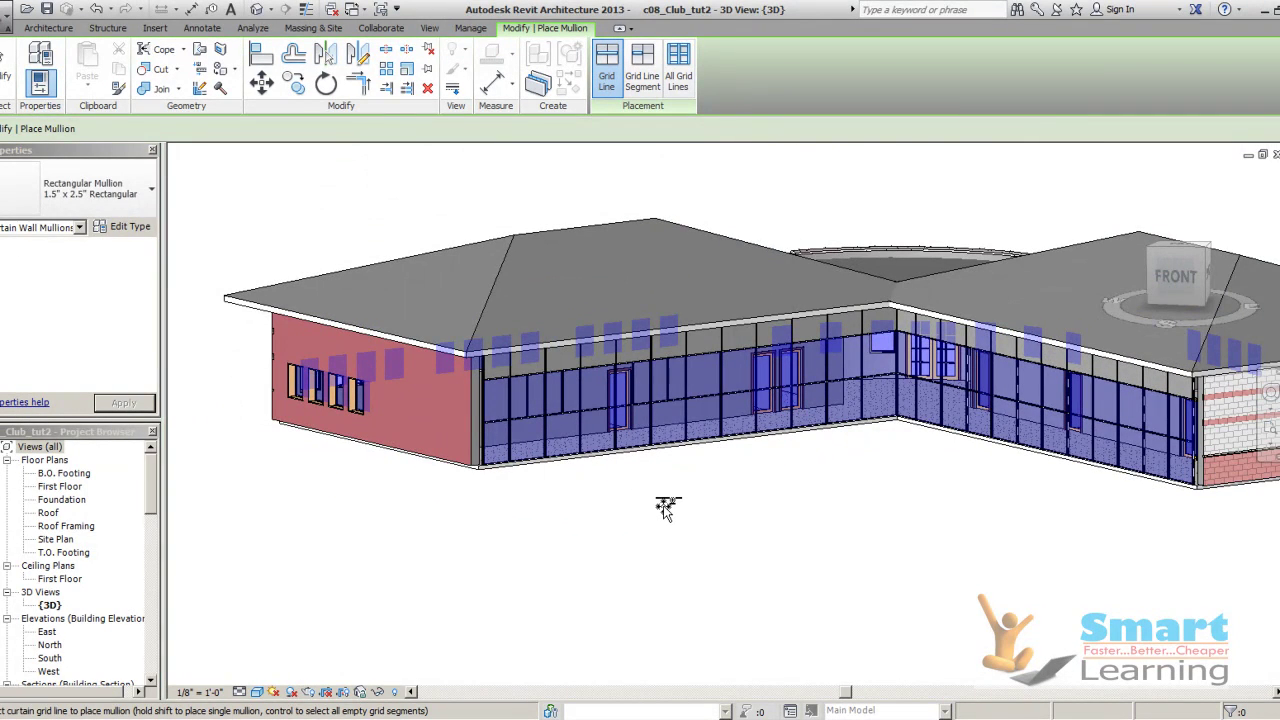
key("Escape")
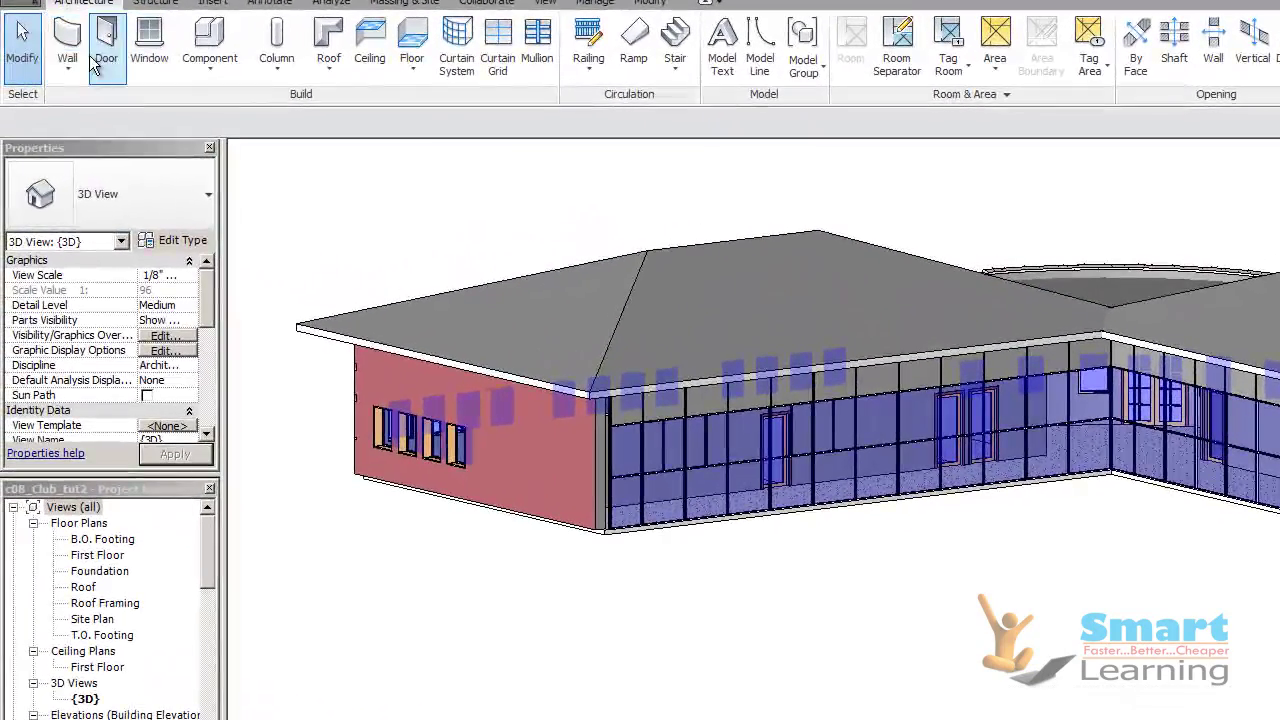
Review the curtain wall types available for a new architectural wall and leave the wall command without drawing
left_click(67, 78)
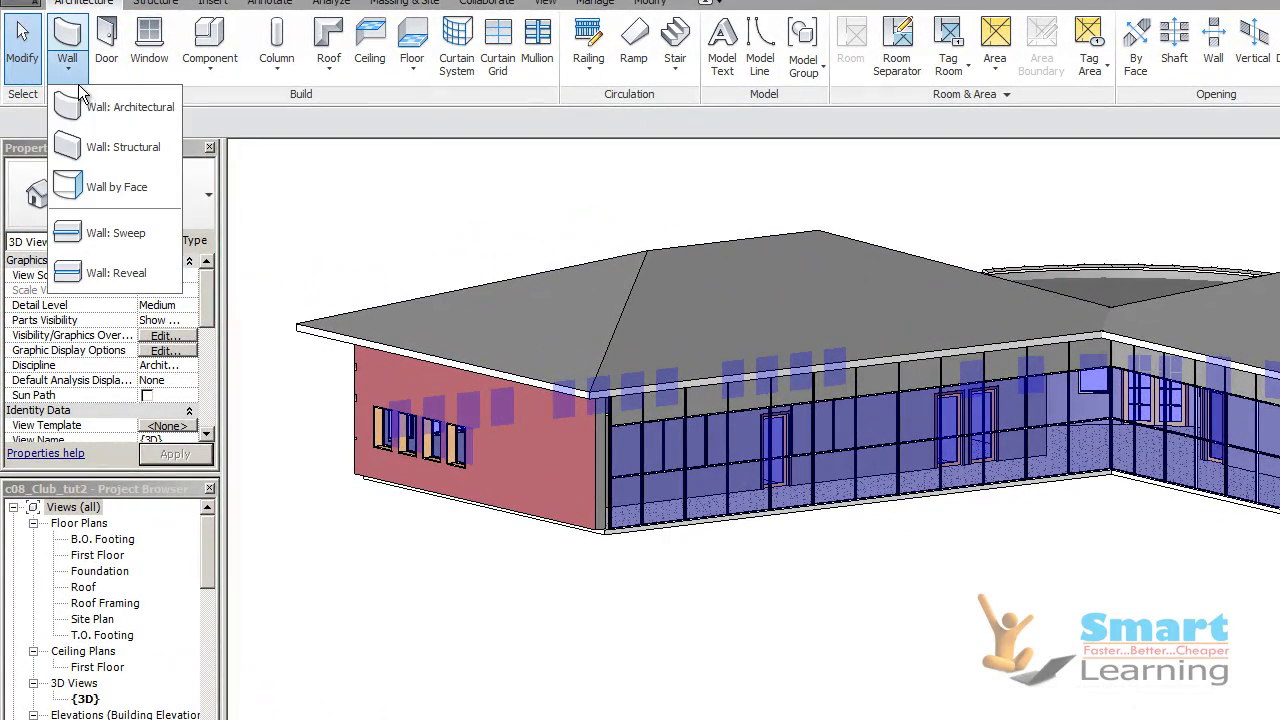
left_click(84, 111)
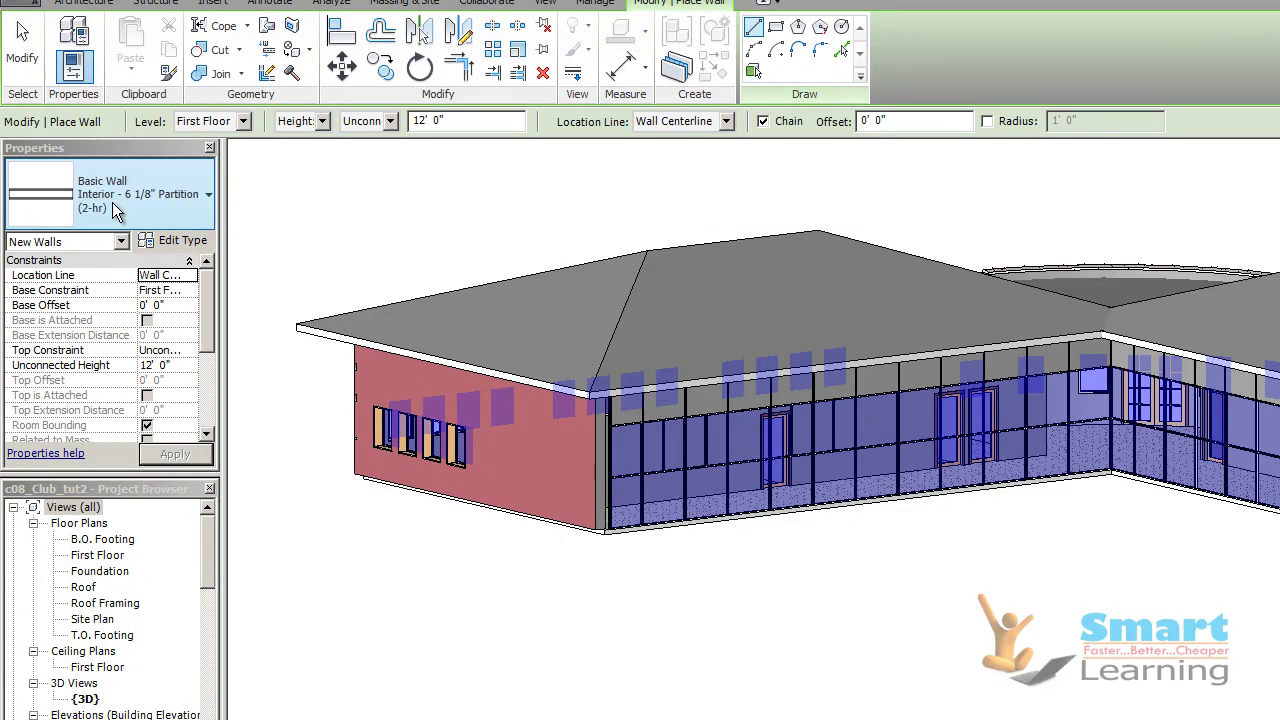
left_click(112, 202)
scroll(133, 570, "down", 2)
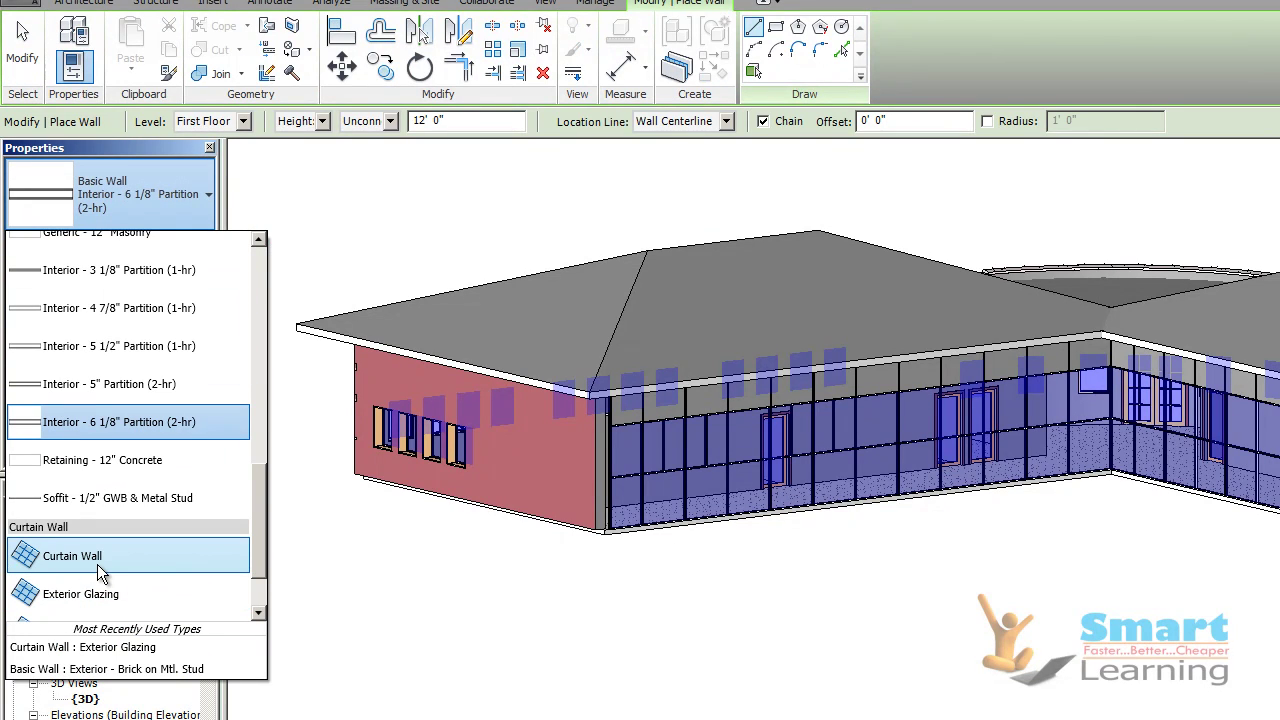
left_click(787, 627)
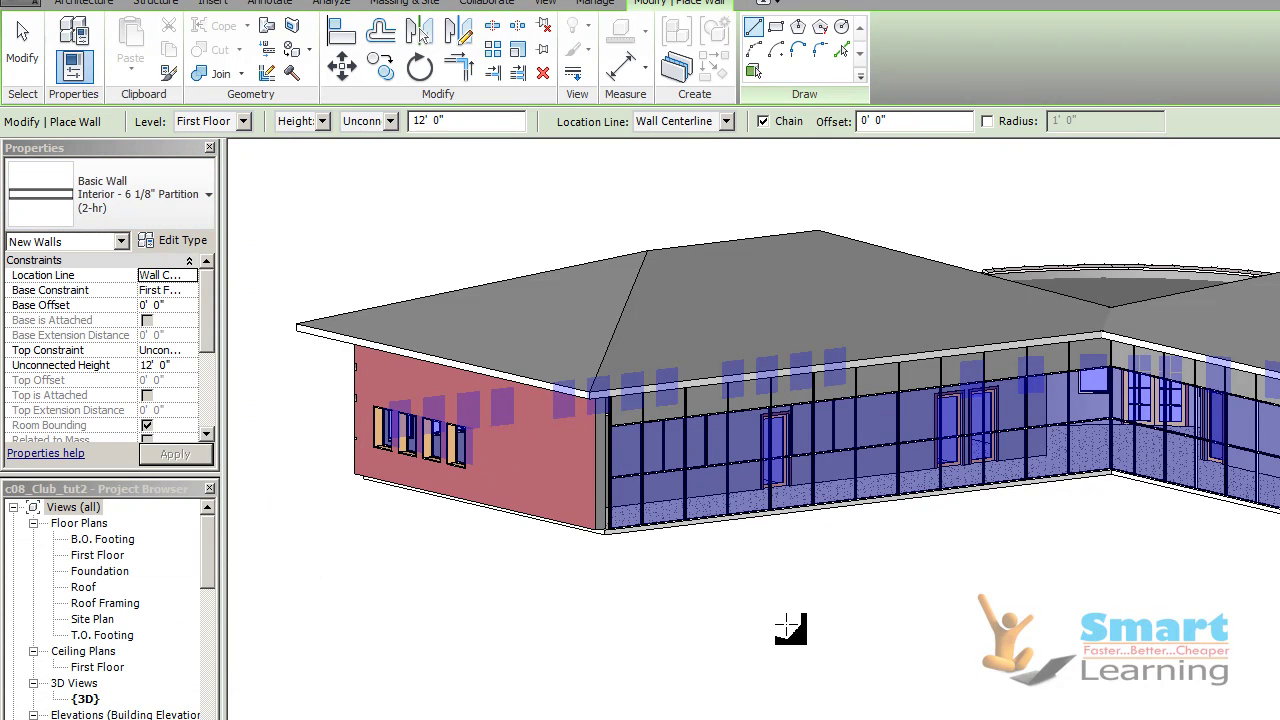
right_click(787, 627)
left_click(822, 382)
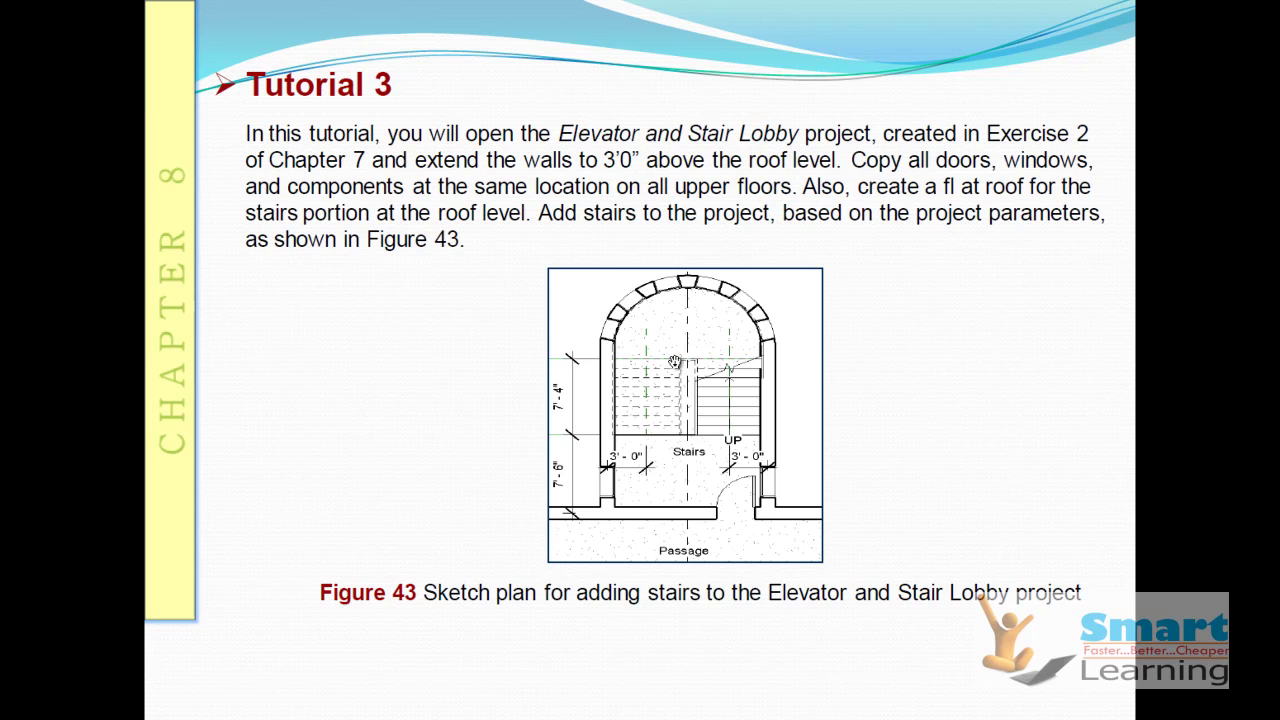
left_click(665, 232)
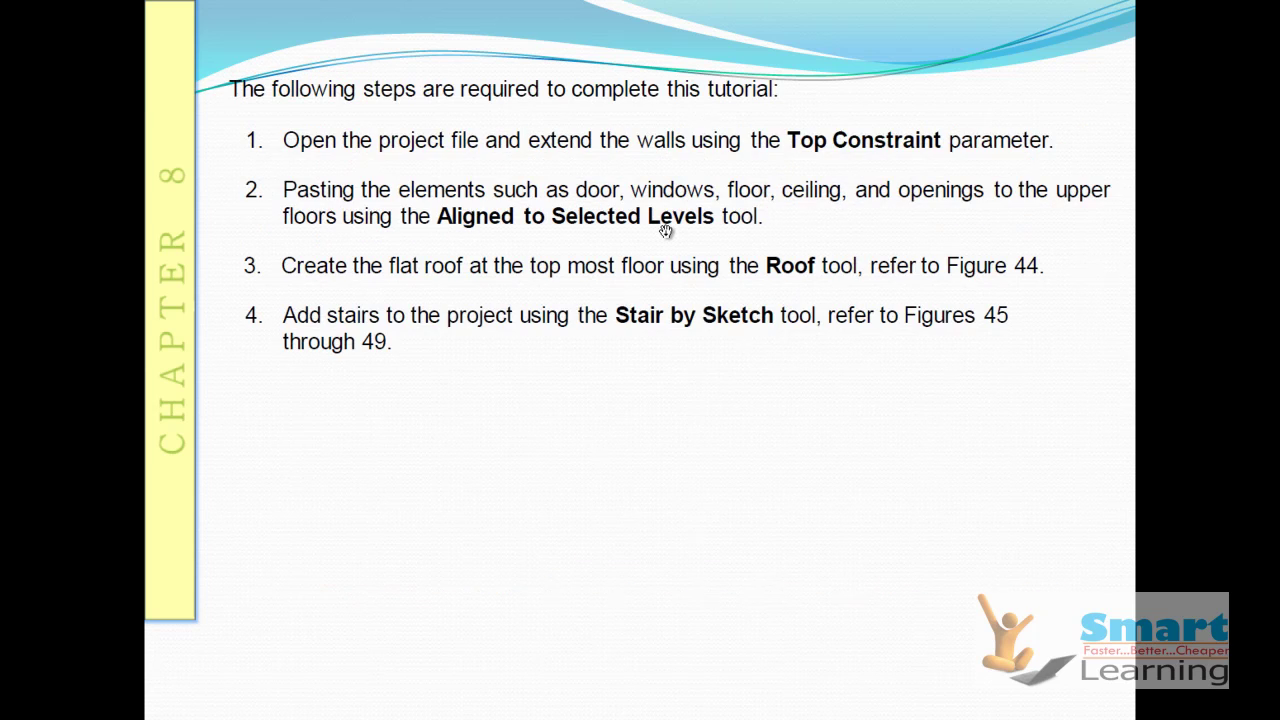
left_click(666, 362)
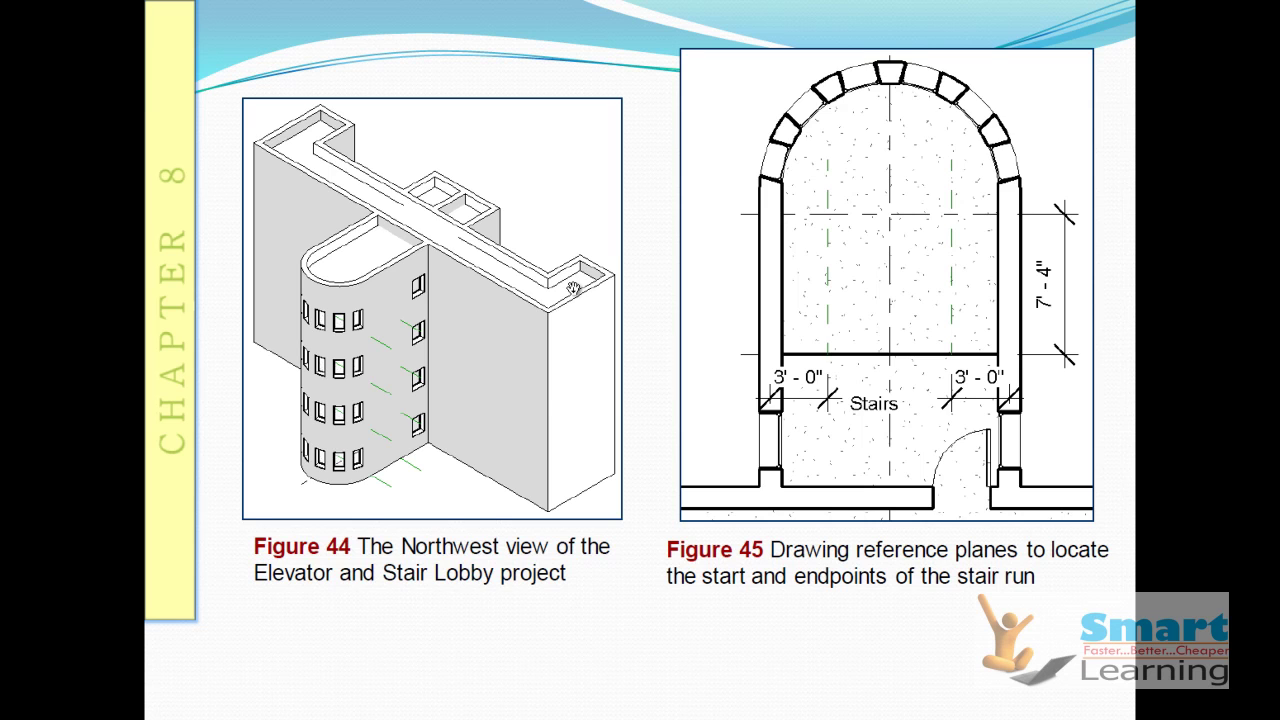
Switch to Revit, close the club project, and open c08_ElevatorandStairLobby_tut3 from the c08_revit_2013_tut folder
key("alt+Tab")
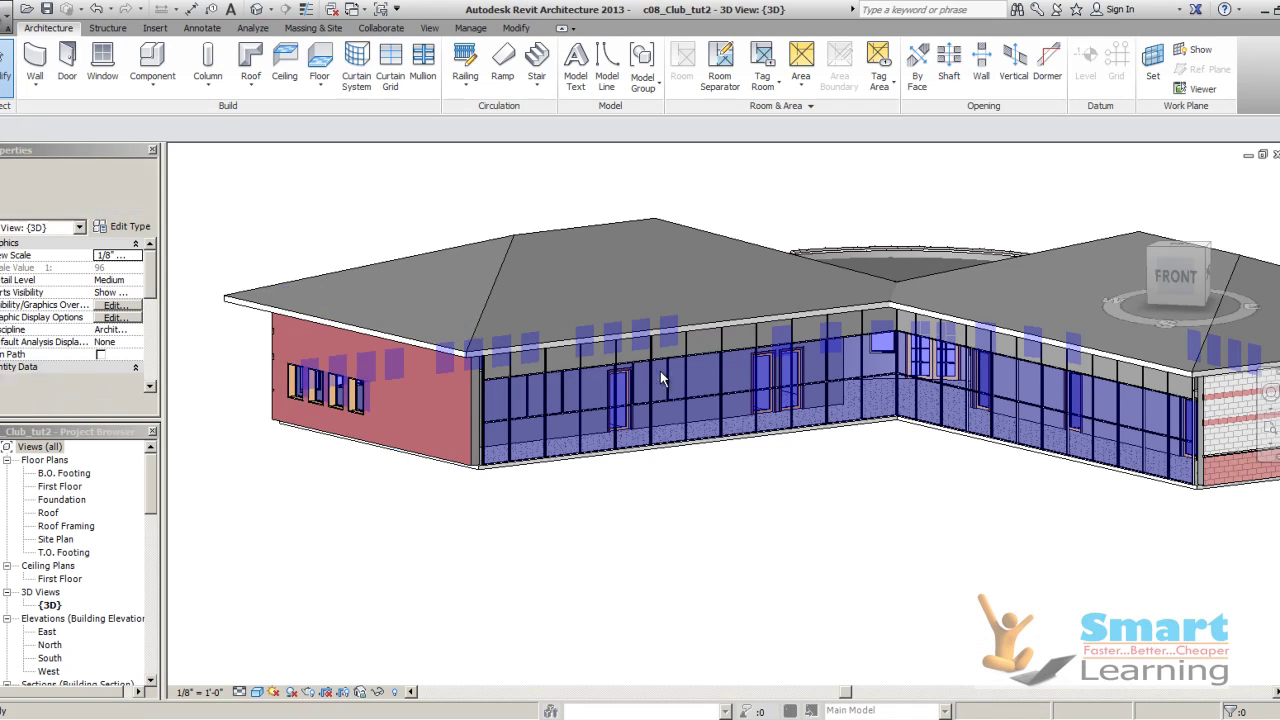
left_click(677, 378)
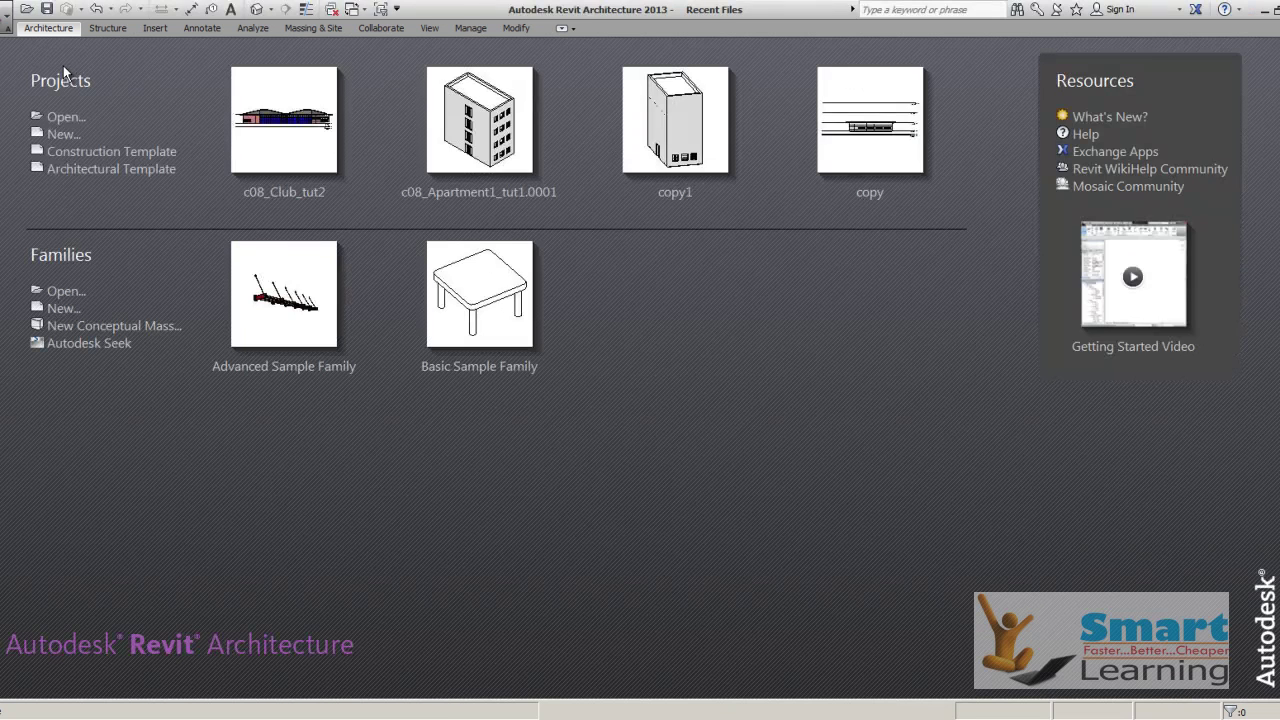
left_click(62, 117)
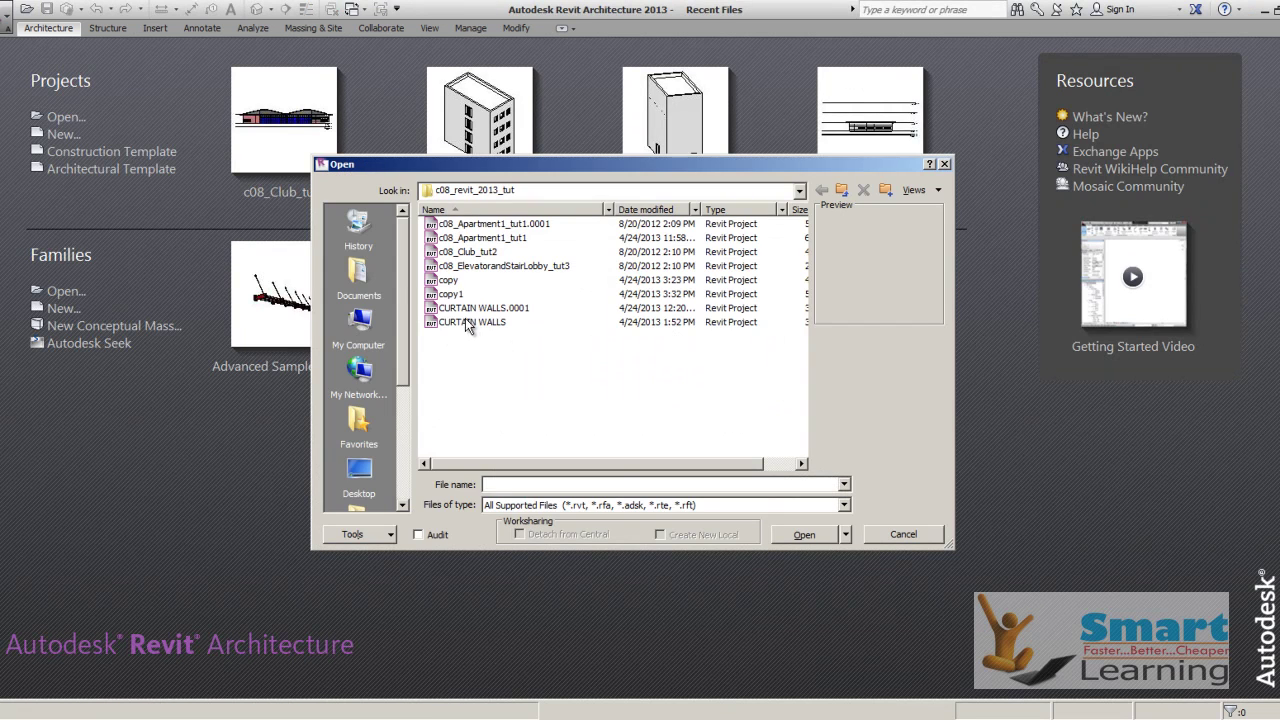
left_click(466, 267)
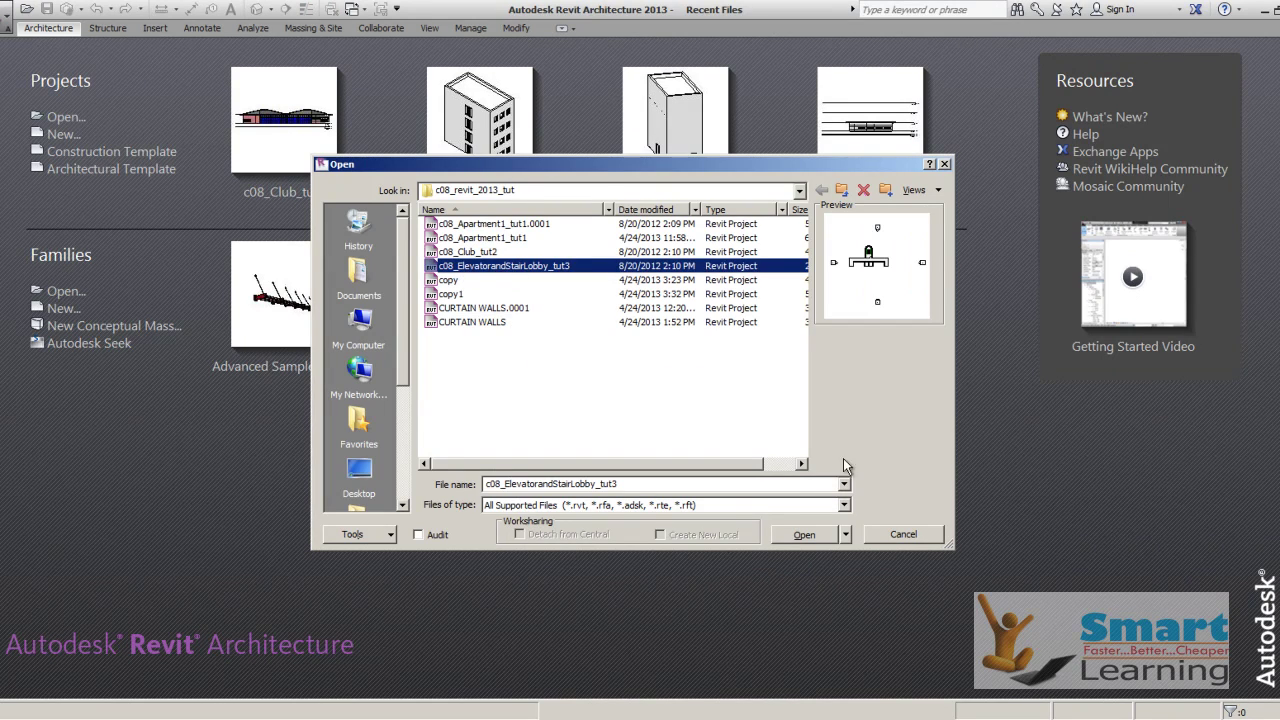
left_click(803, 536)
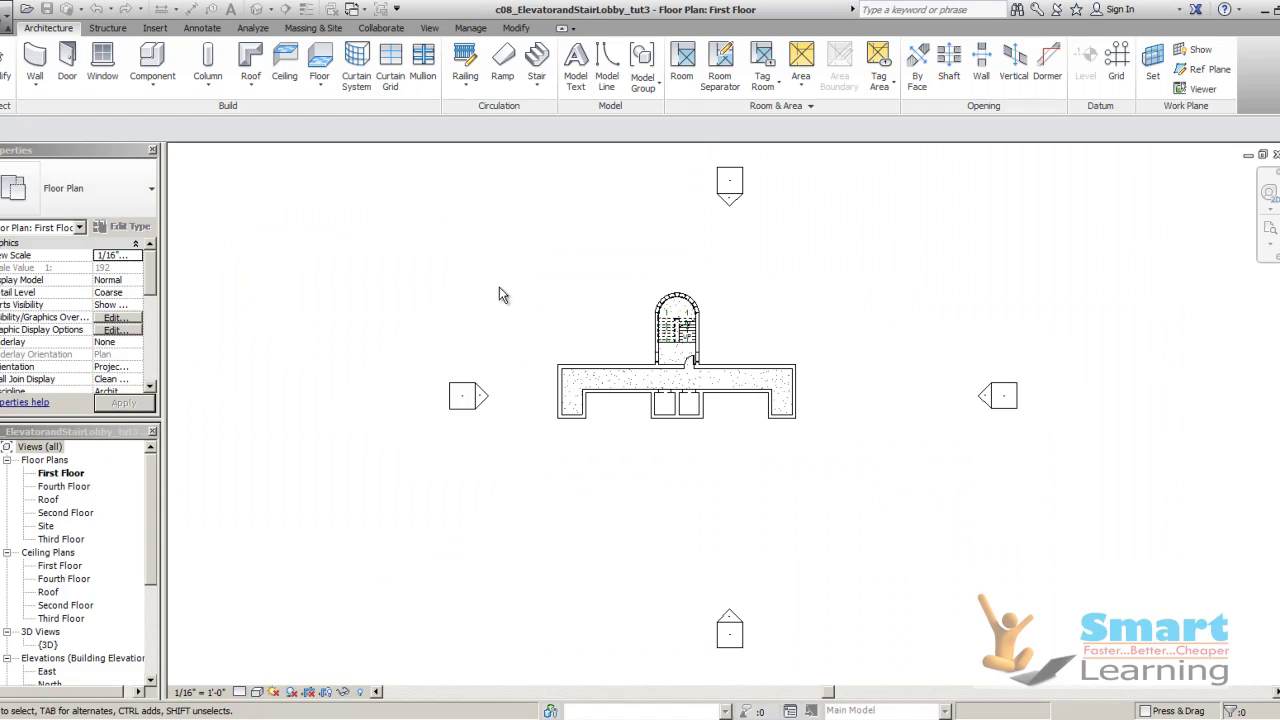
Show the elevator and stair lobby building in the default 3D view and select the curved brick wall of the stair tower
left_click(430, 28)
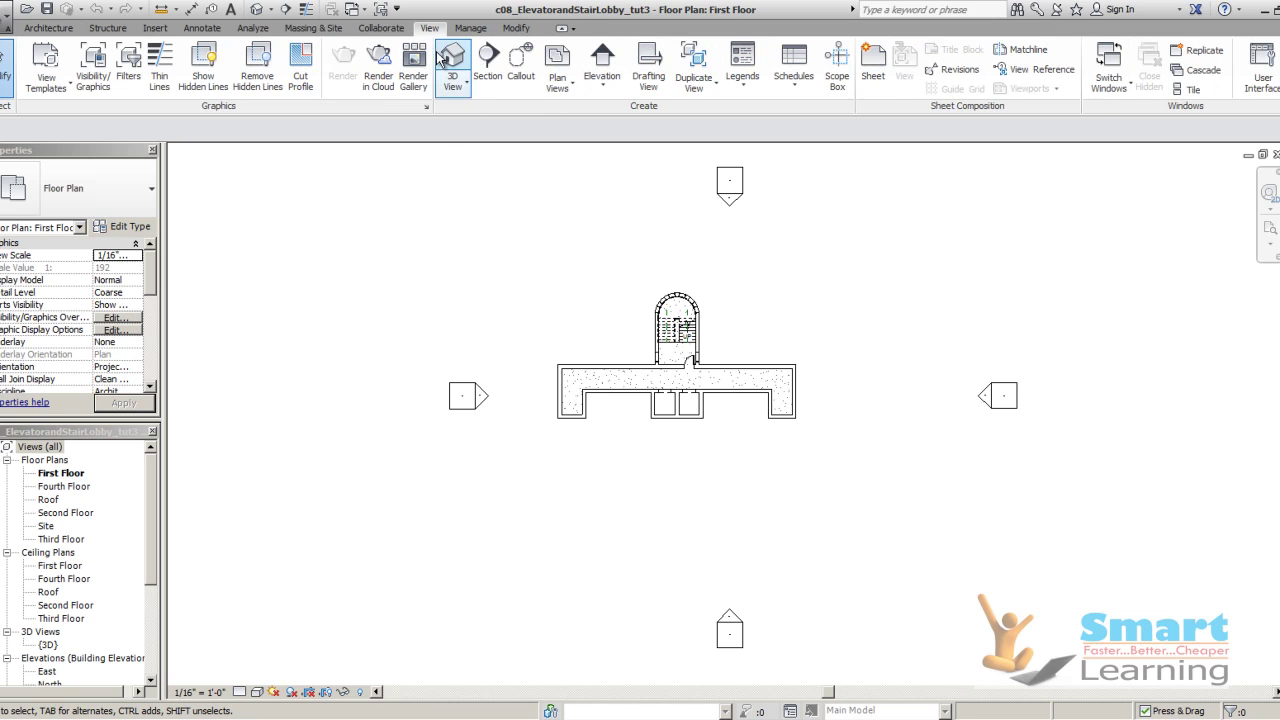
left_click(452, 58)
scroll(745, 290, "up", 2)
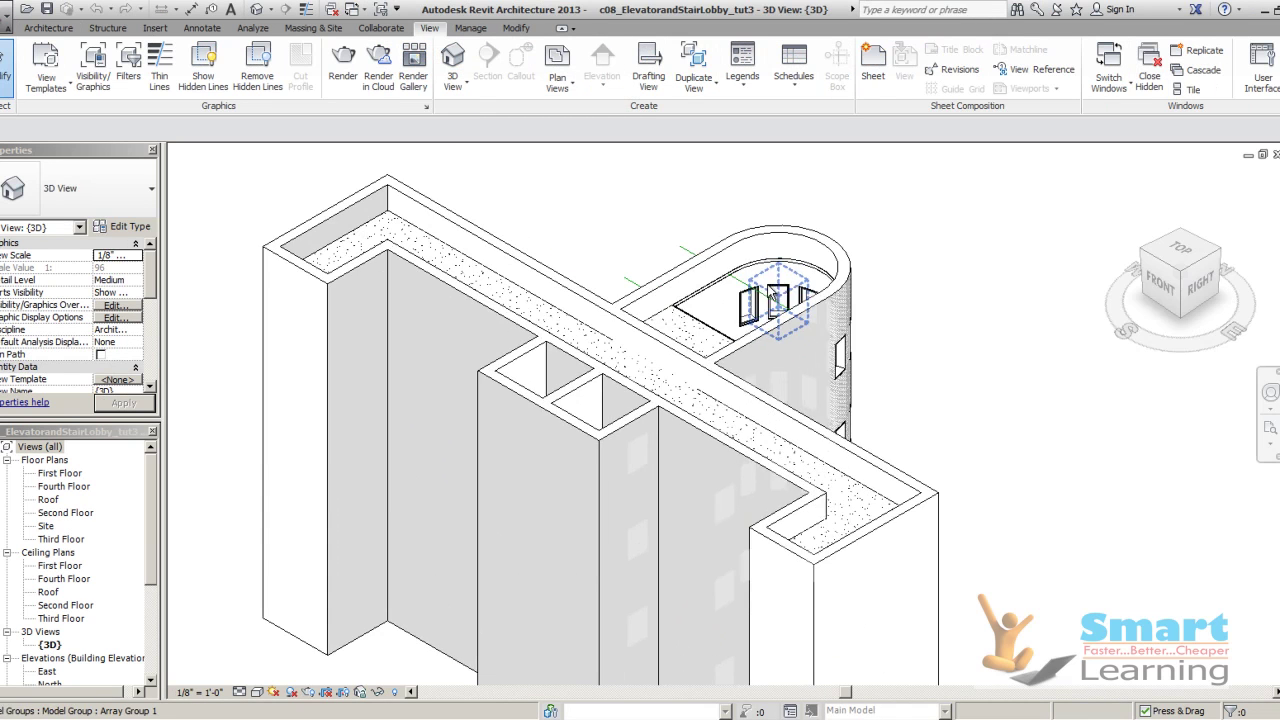
scroll(780, 285, "down", 1)
left_click(830, 272)
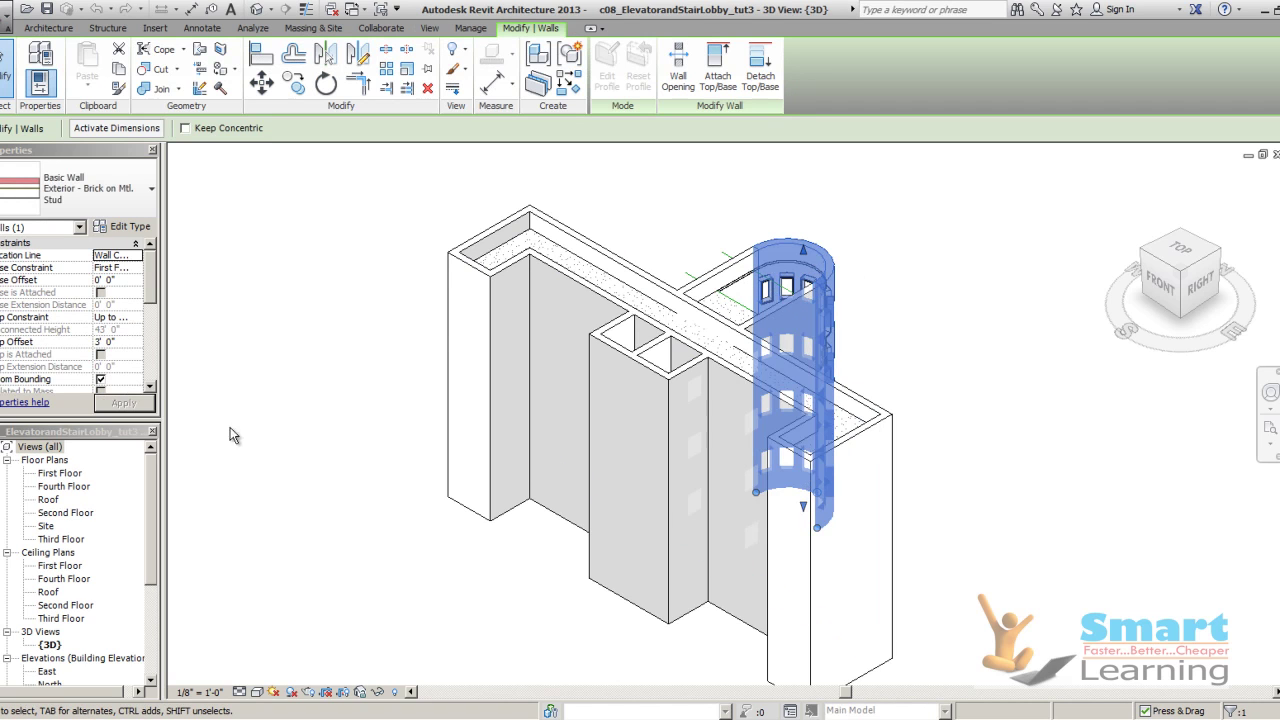
Open the East elevation, deselect the curved wall, and examine the wall tops against the Roof and Lift room Floor levels
left_click_drag(148, 560, 149, 622)
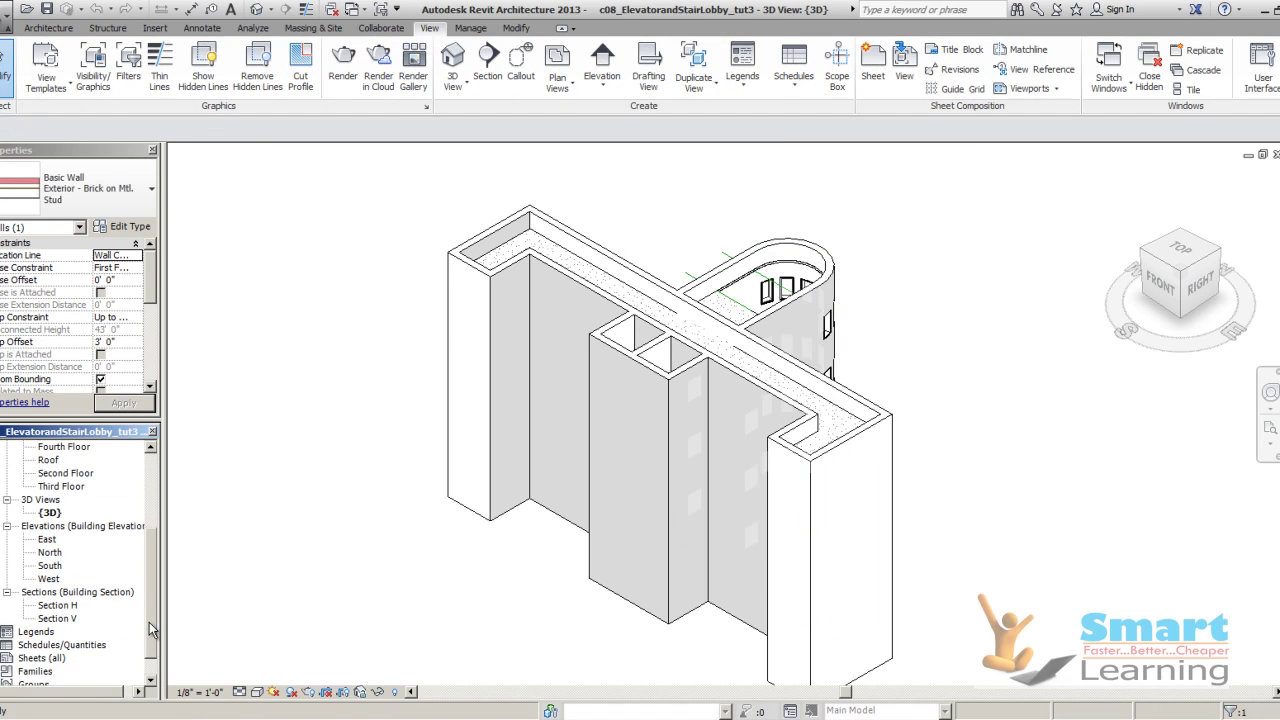
double_click(46, 540)
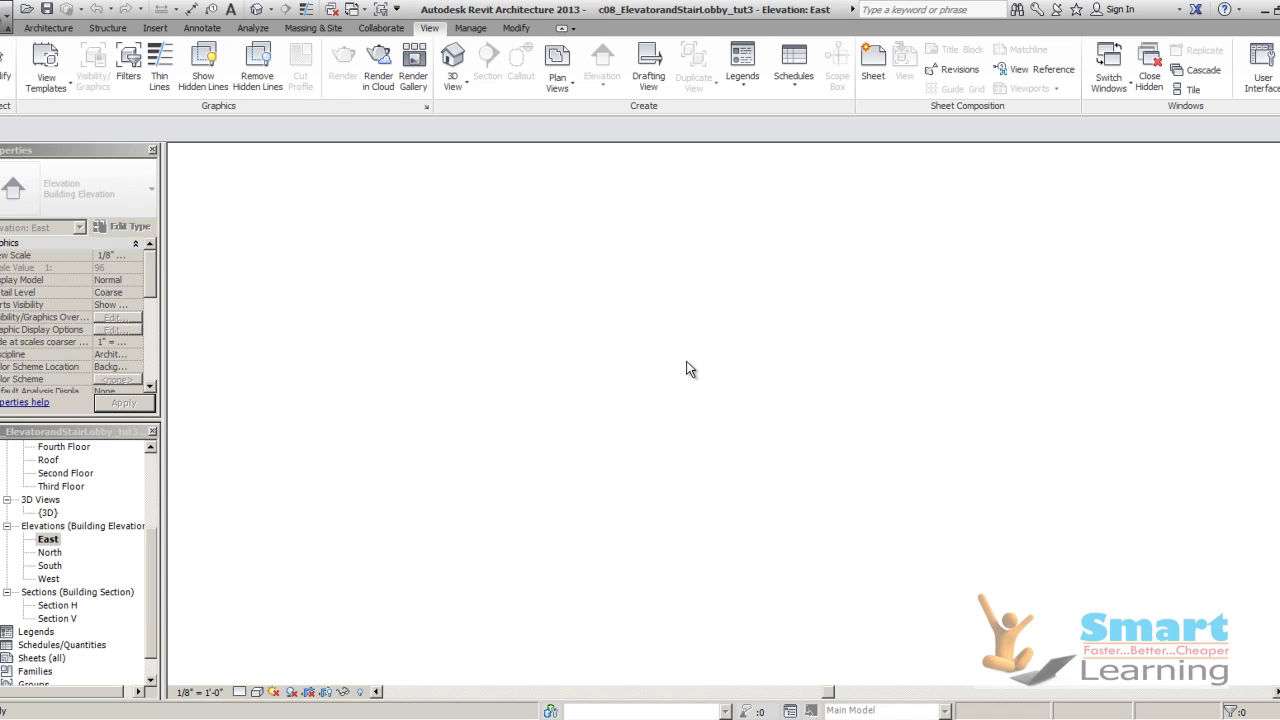
left_click(902, 450)
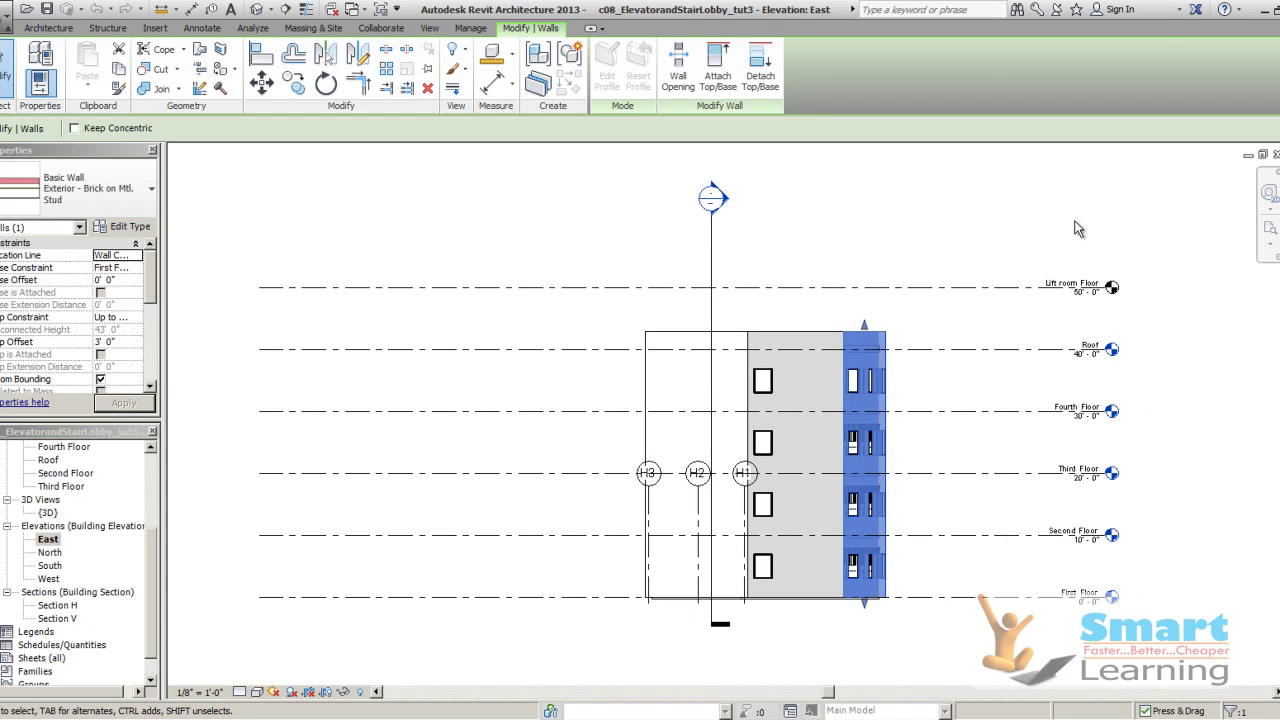
left_click(1077, 223)
scroll(1065, 290, "up", 3)
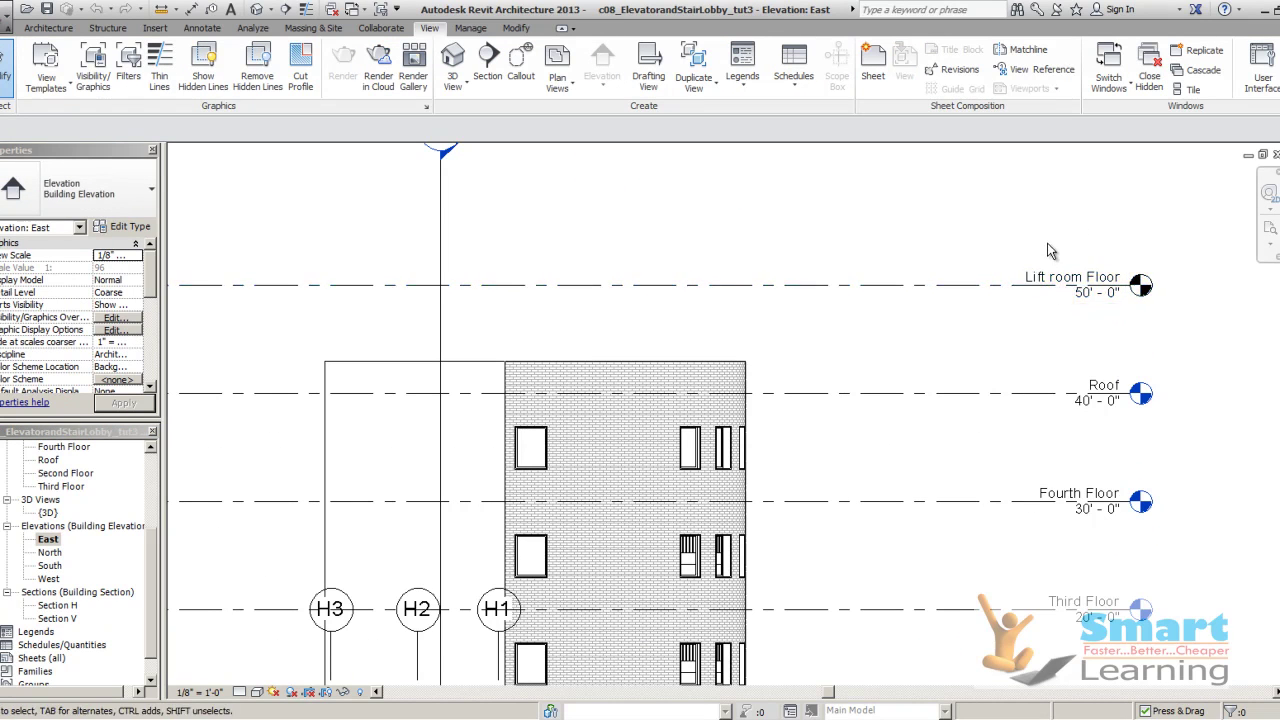
scroll(1060, 265, "down", 2)
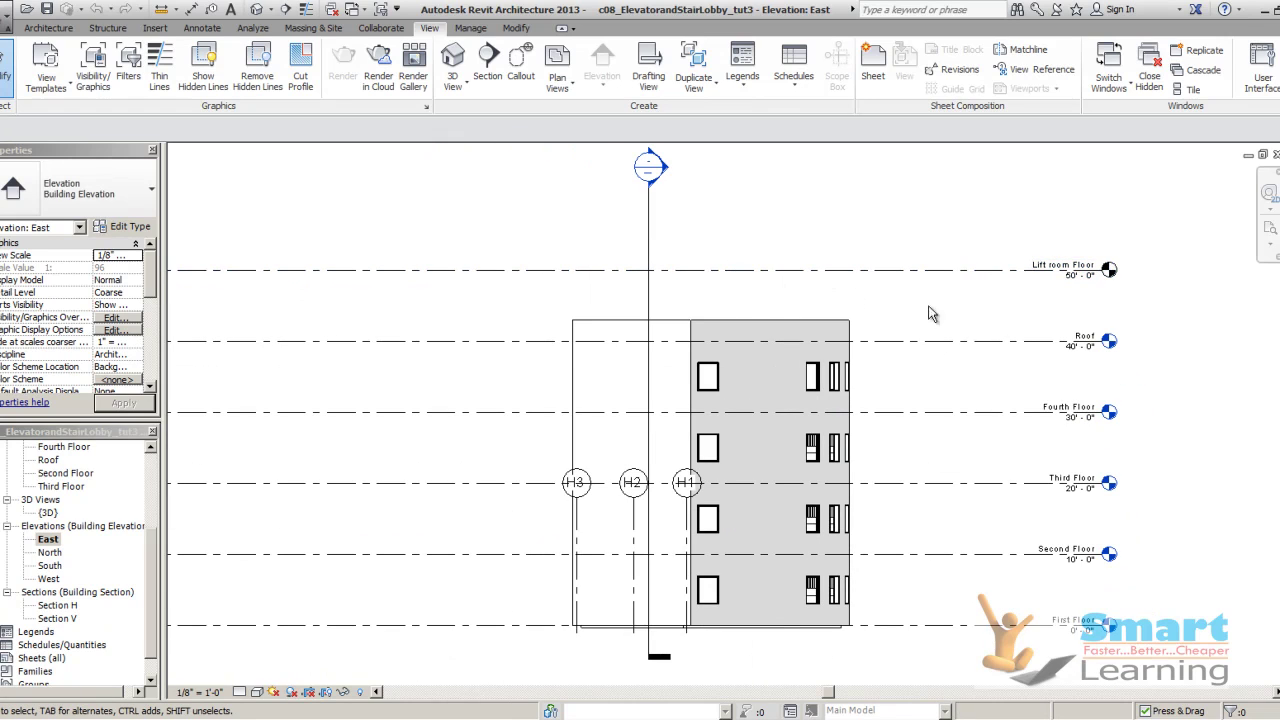
scroll(1135, 319, "up", 1)
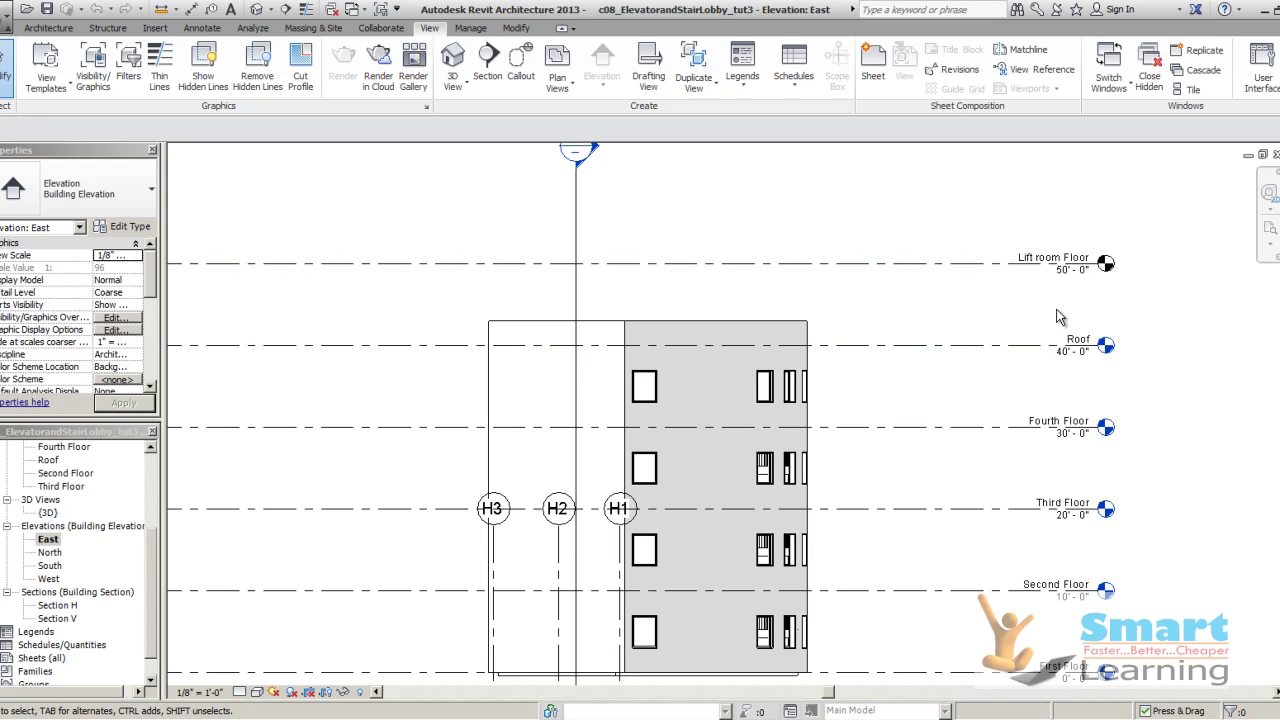
Switch the East elevation to the Wireframe visual style and examine the wall tops around the Roof level
scroll(847, 227, "down", 1)
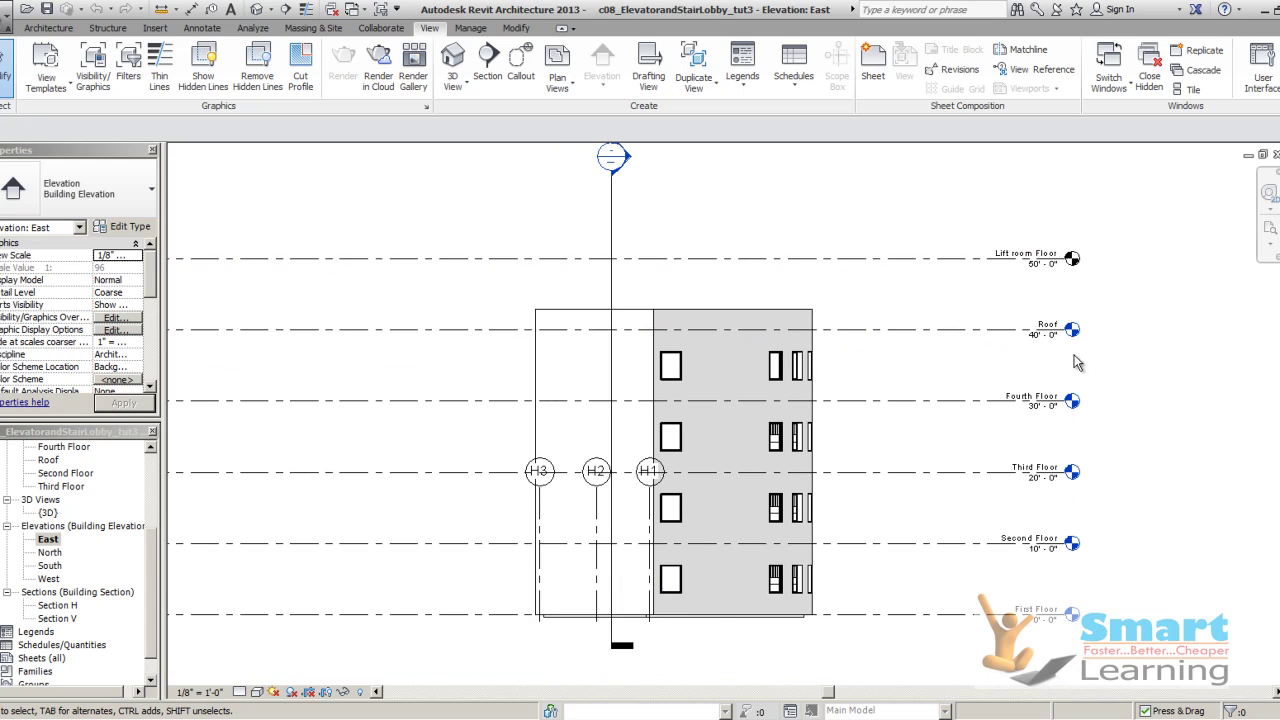
left_click(273, 692)
left_click(279, 602)
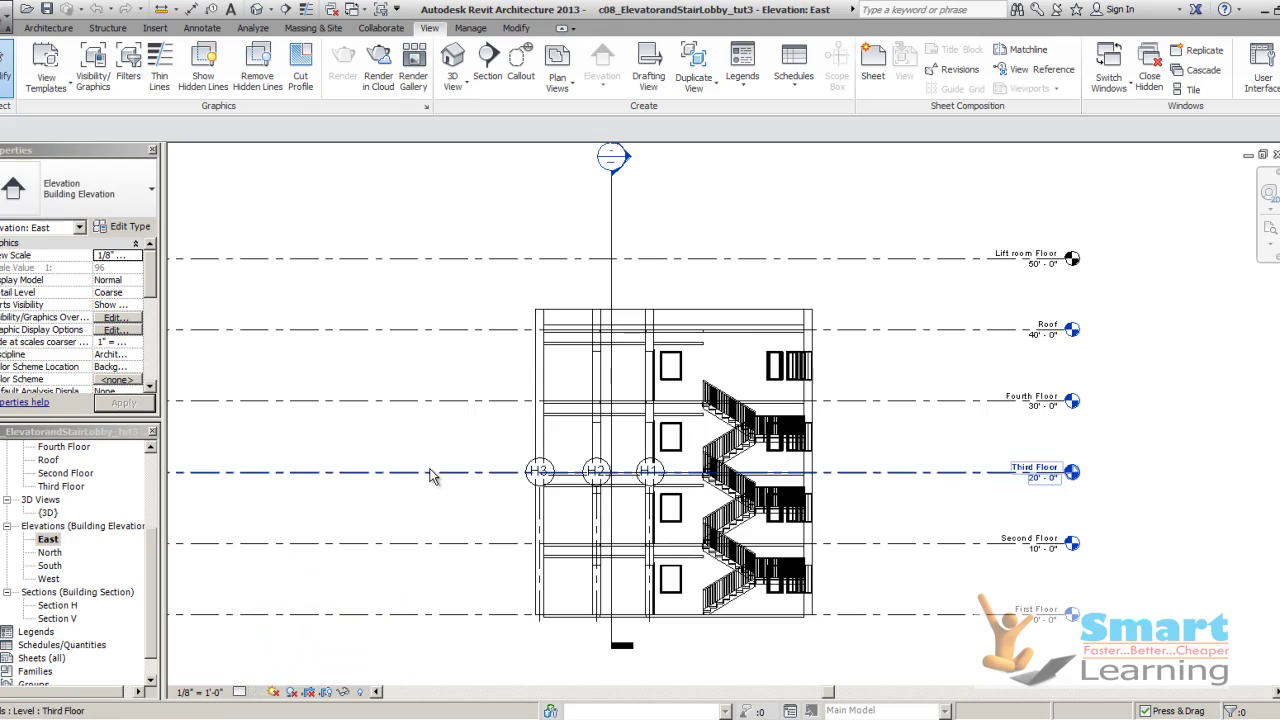
scroll(785, 335, "up", 3)
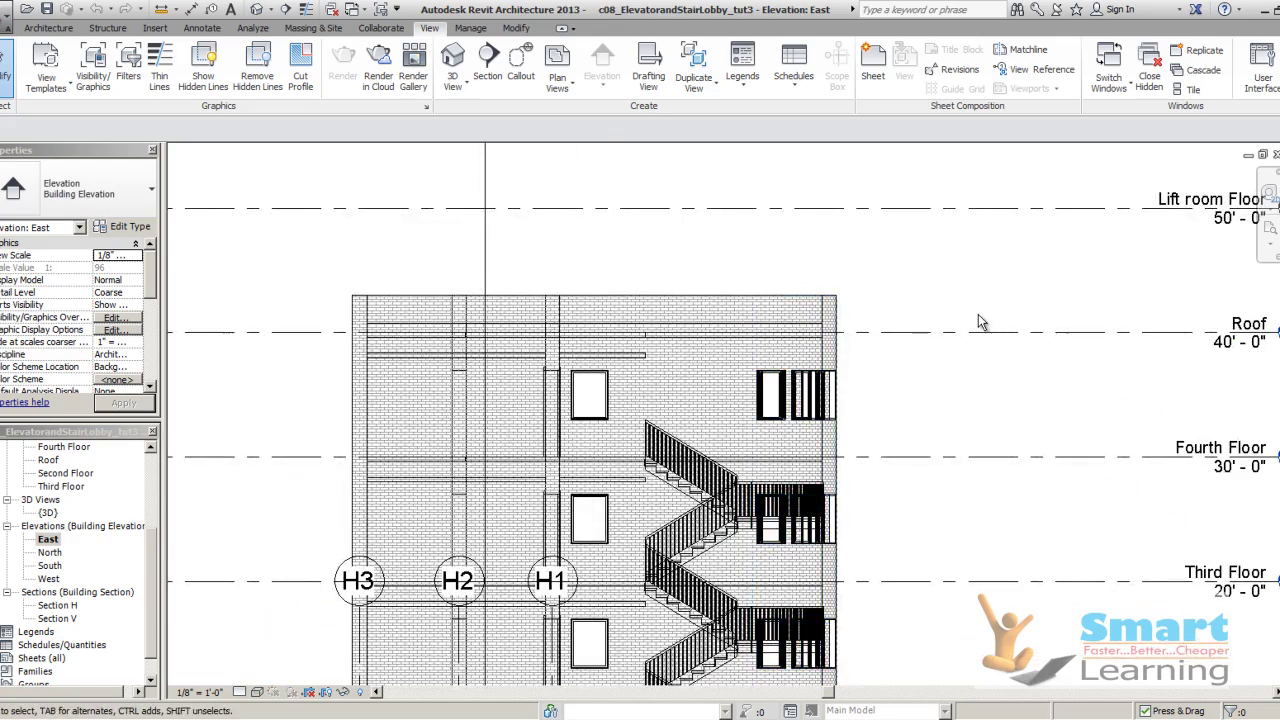
middle_click_drag(985, 320, 864, 334)
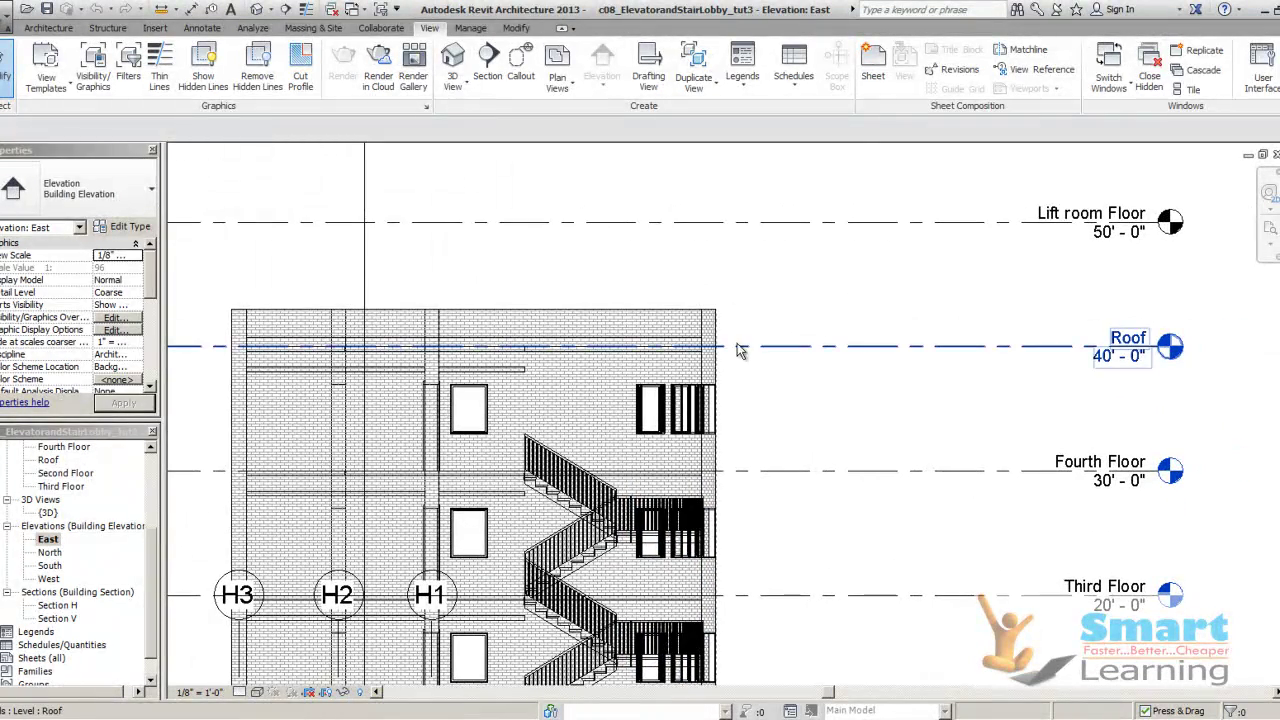
scroll(739, 344, "up", 2)
scroll(730, 340, "down", 1)
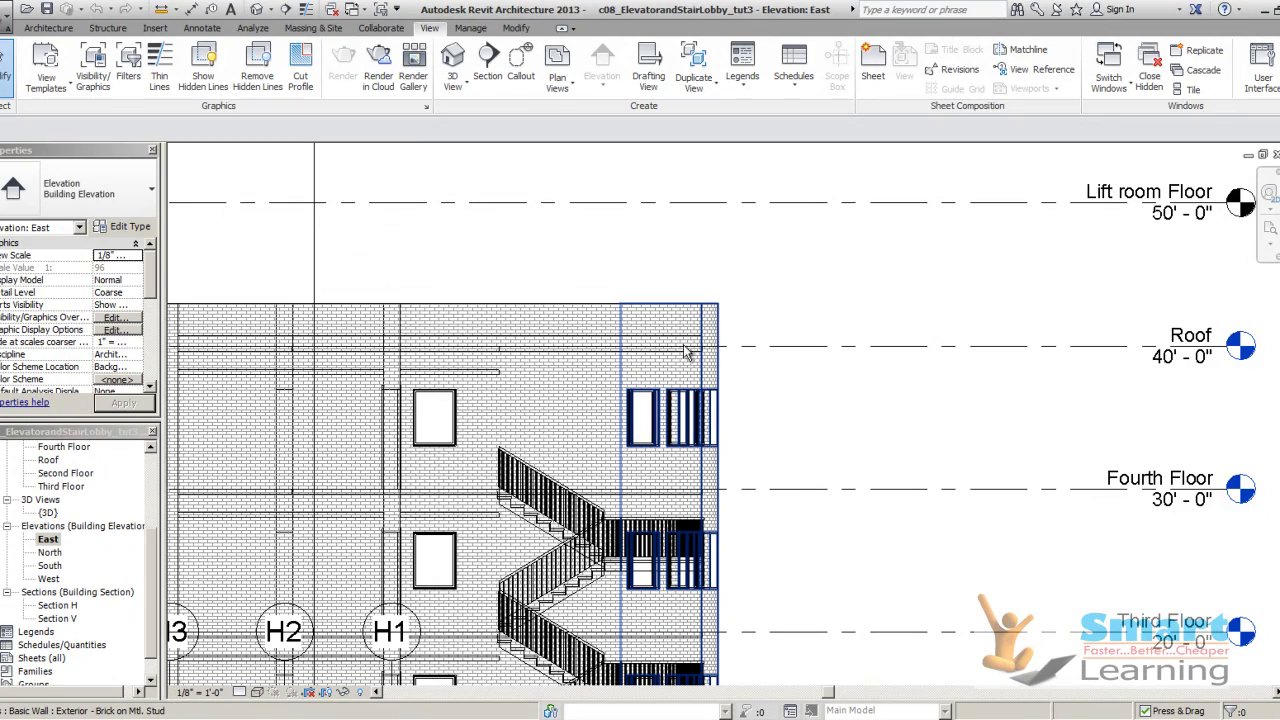
scroll(755, 333, "down", 1)
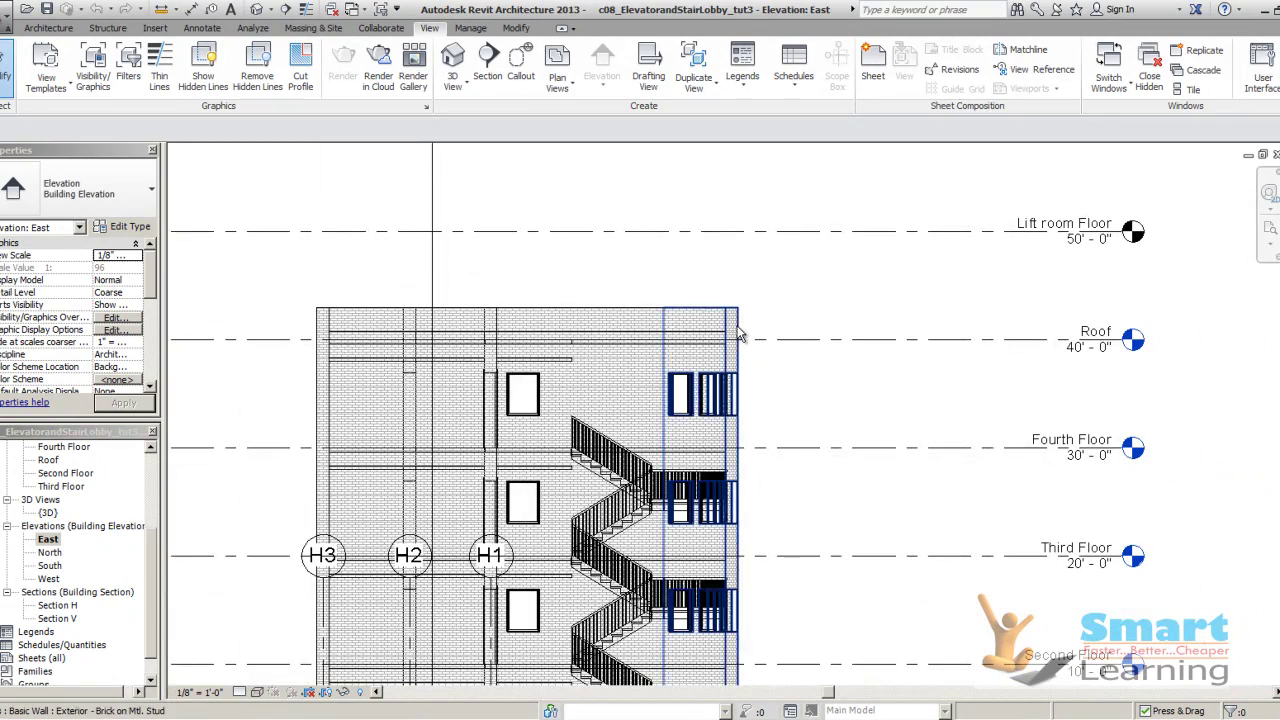
Select the brick wall at the stair tower in the East elevation and set its Top Offset to 2' 0"
left_click(737, 316)
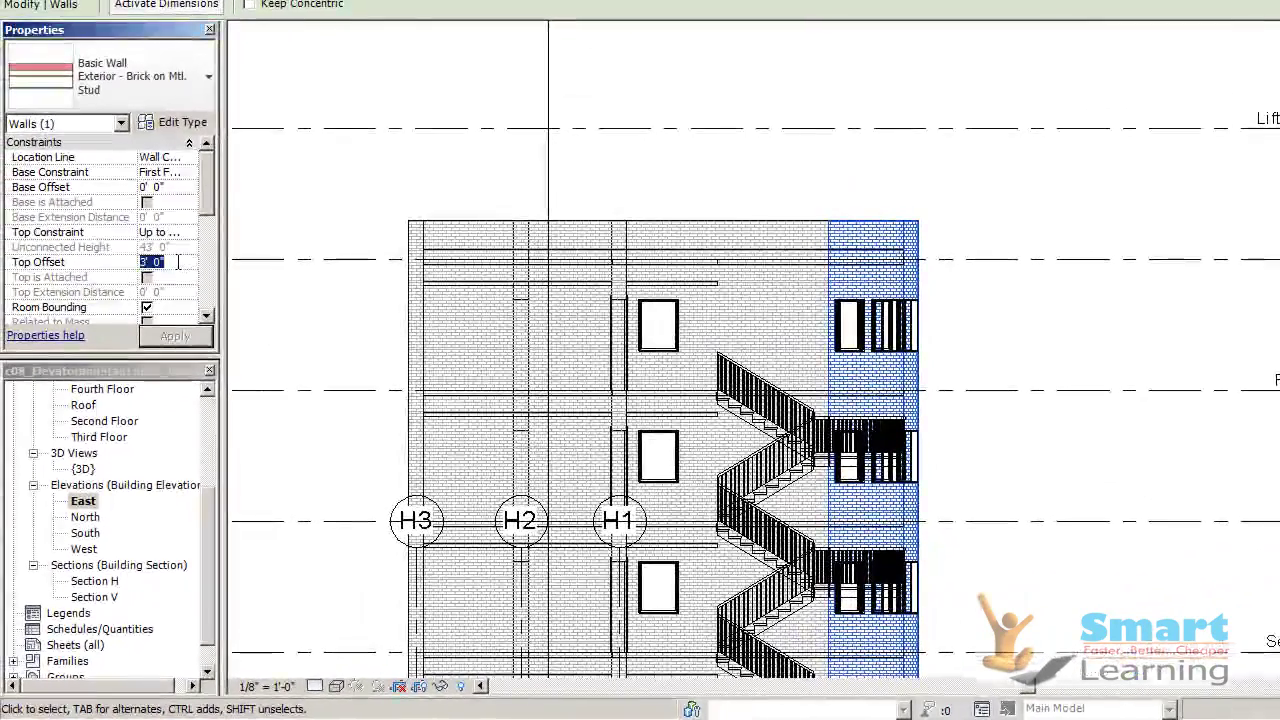
left_click(73, 342)
type("2")
key("Return")
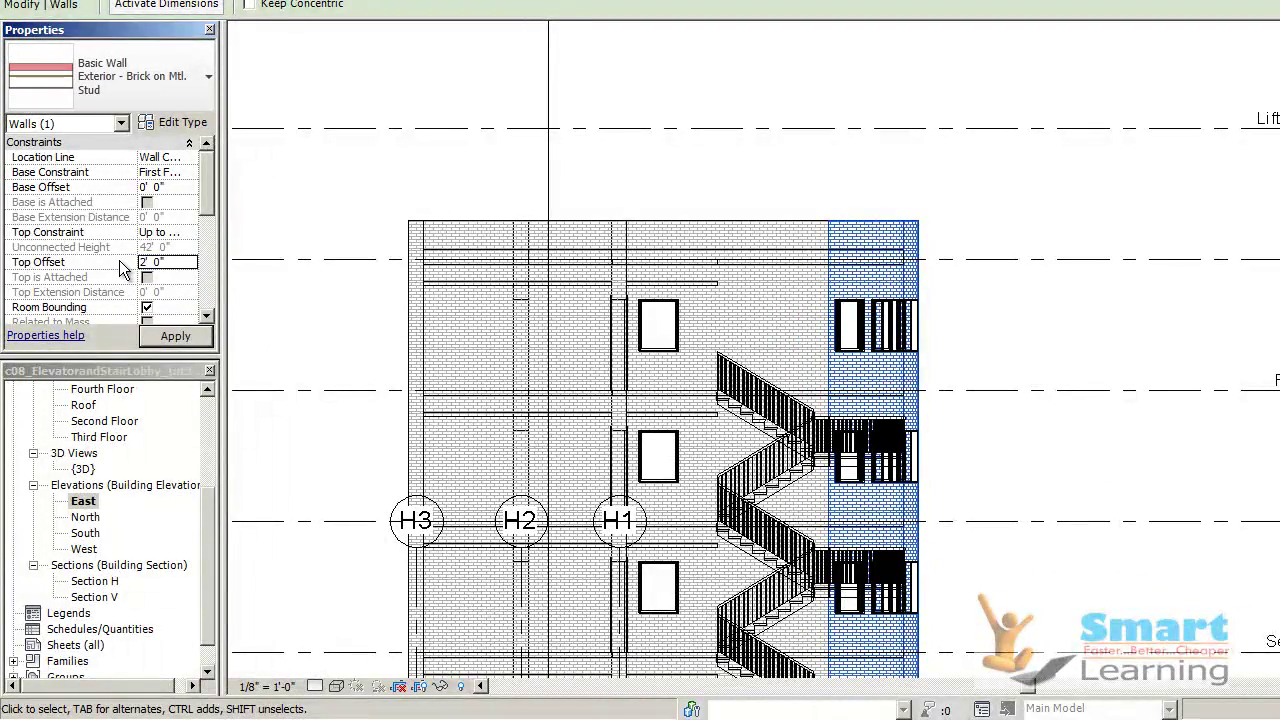
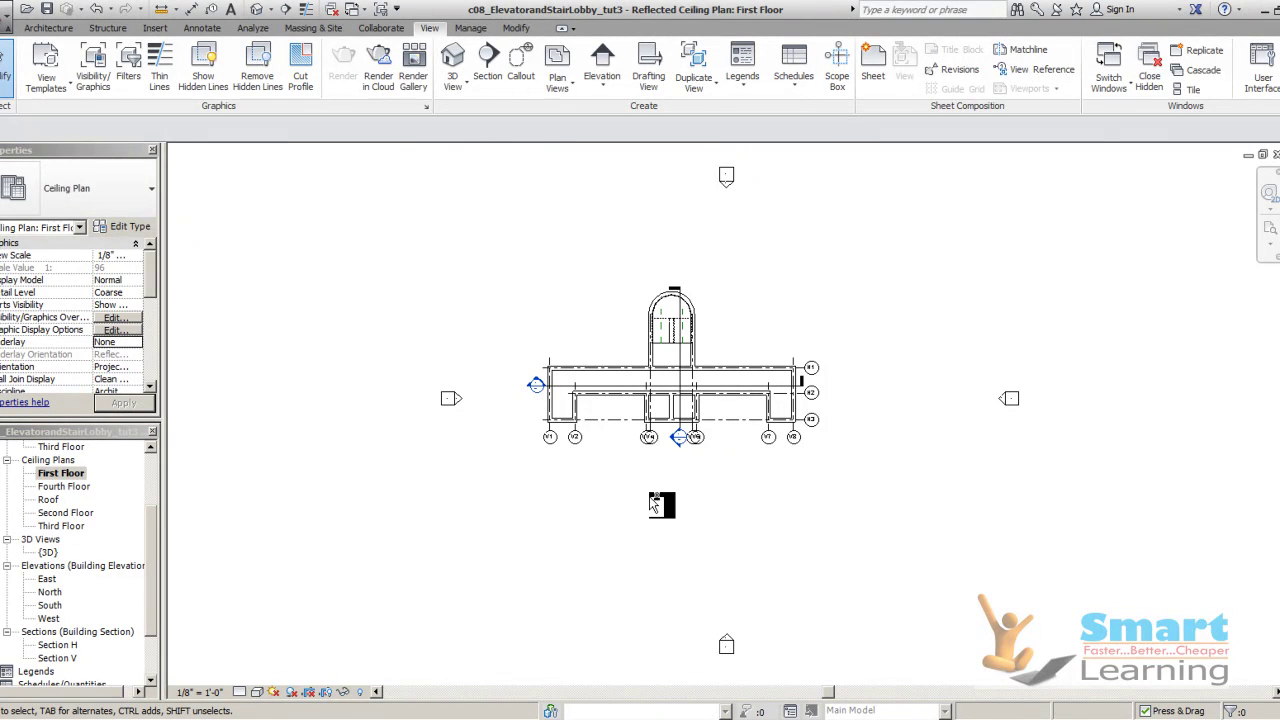
In the First Floor ceiling plan, filter a whole-building selection to Walls only and set their Top Offset to 2' 0"
left_click_drag(506, 228, 872, 533)
left_click(1231, 711)
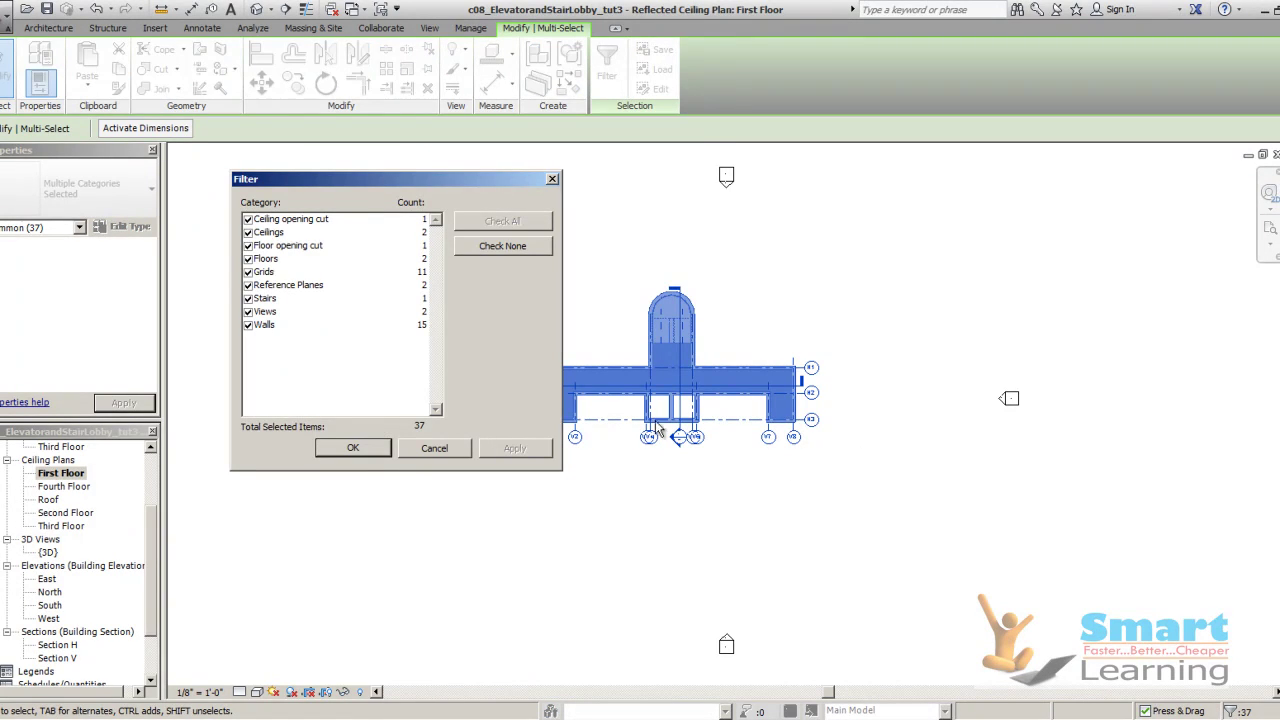
left_click(500, 246)
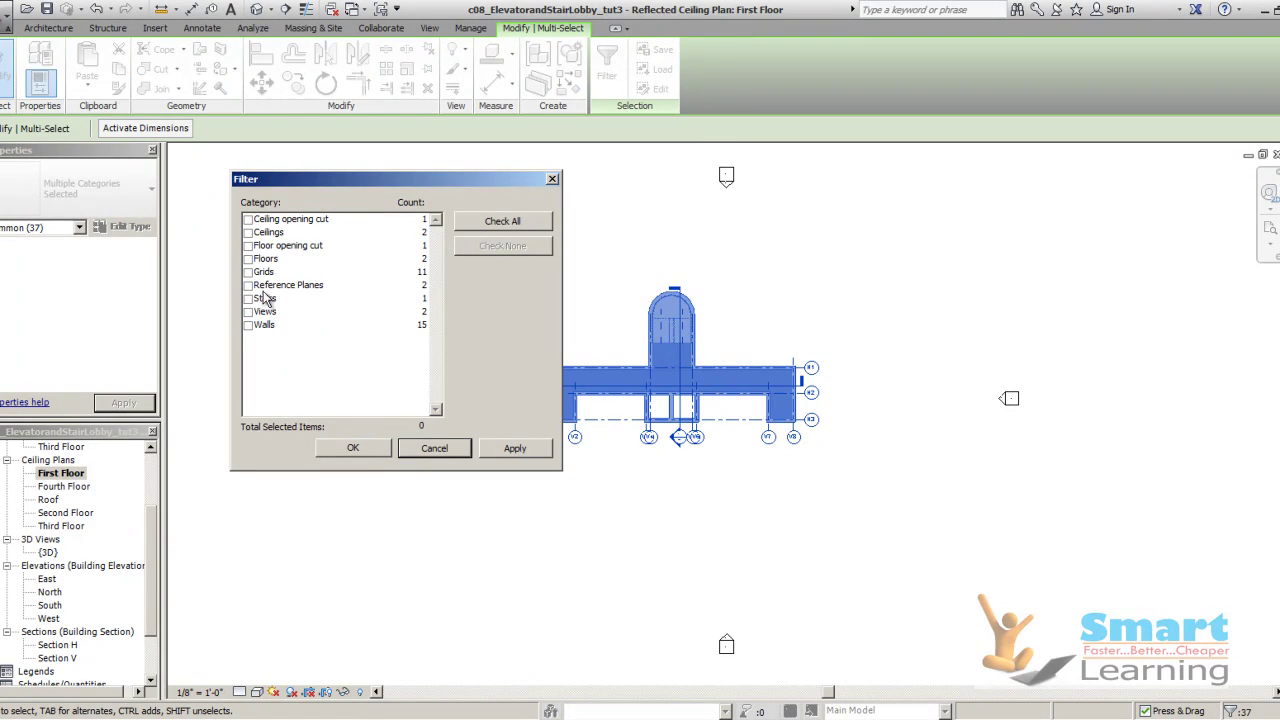
left_click(248, 325)
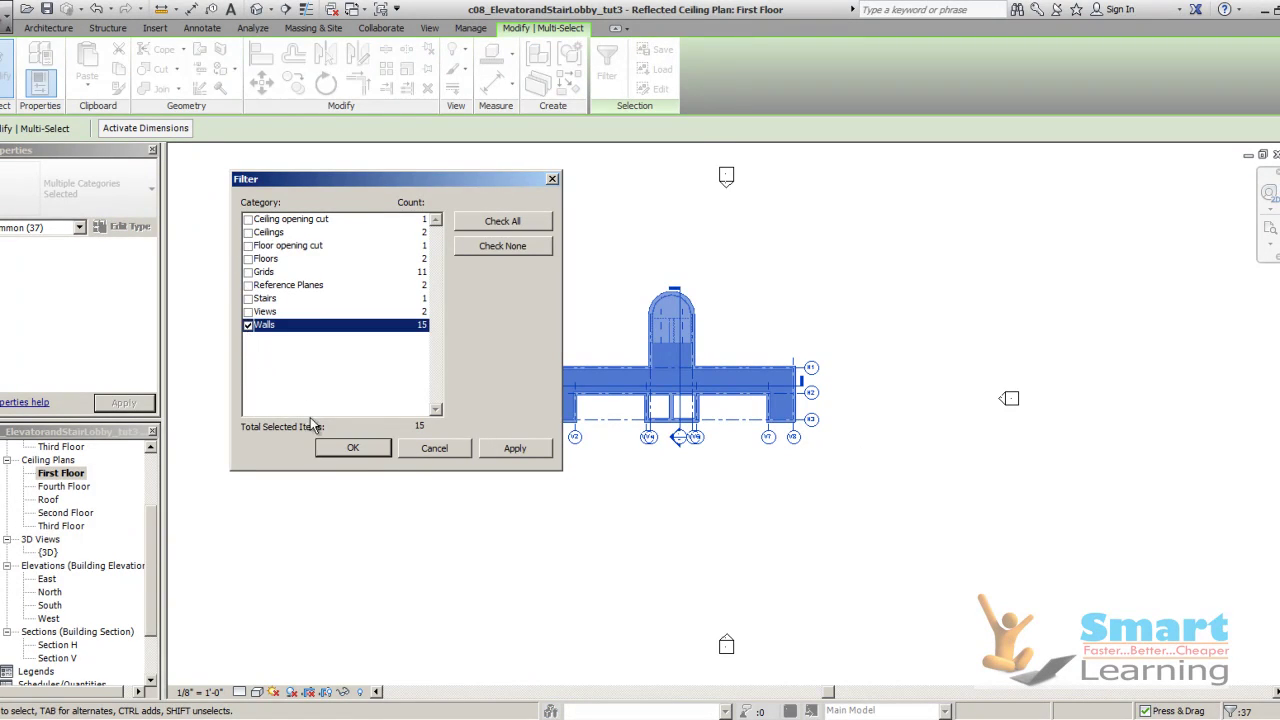
left_click(352, 448)
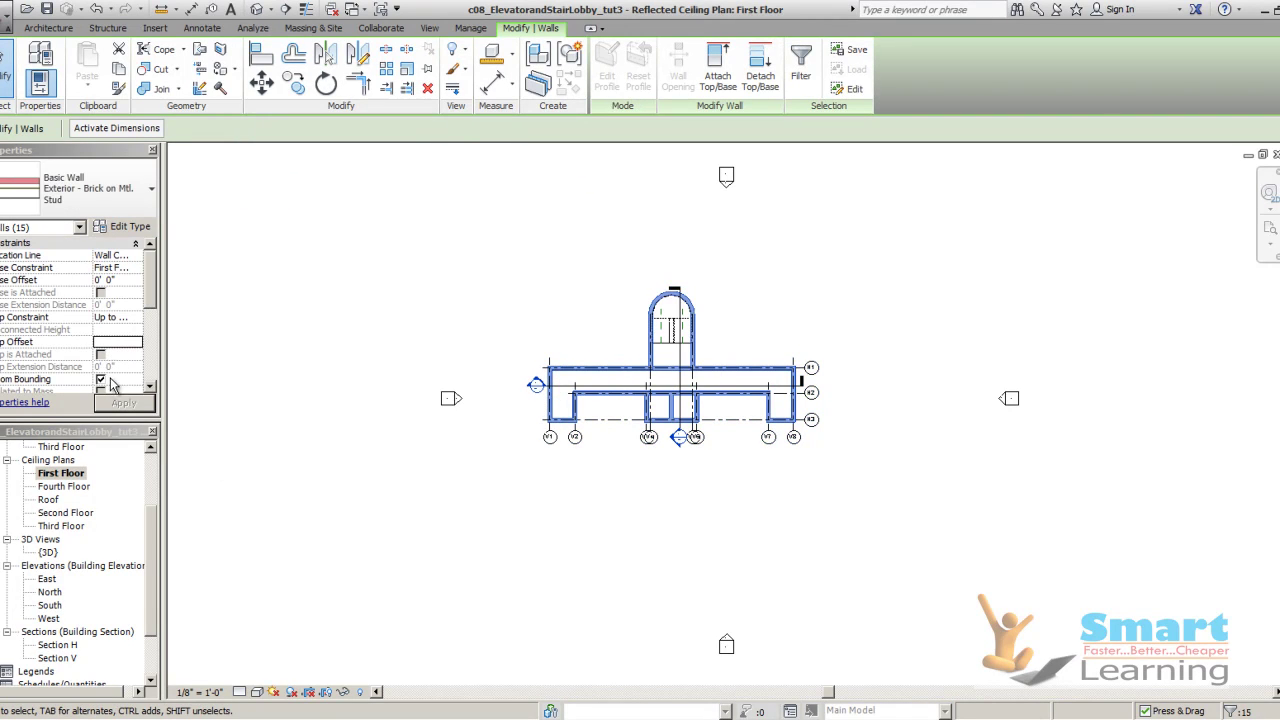
left_click_drag(153, 299, 154, 327)
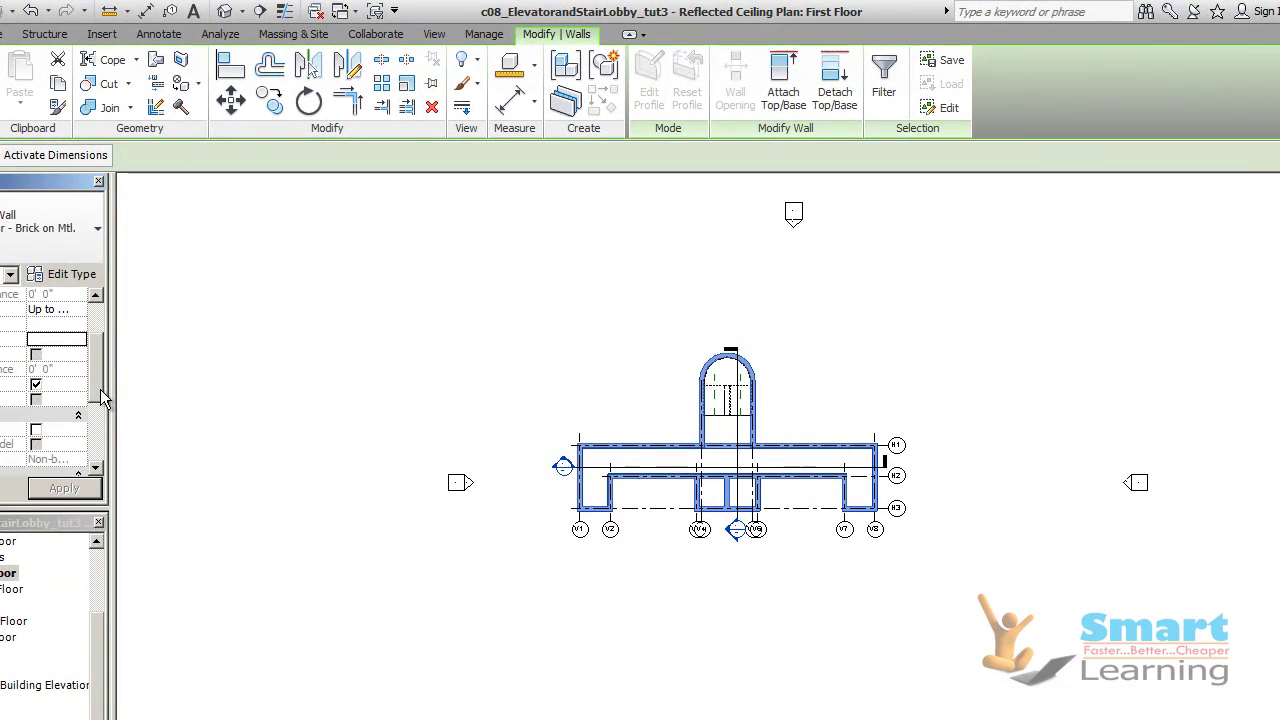
mouse_move(103, 398)
left_mouse_down()
mouse_move(103, 436)
mouse_move(98, 393)
left_mouse_up()
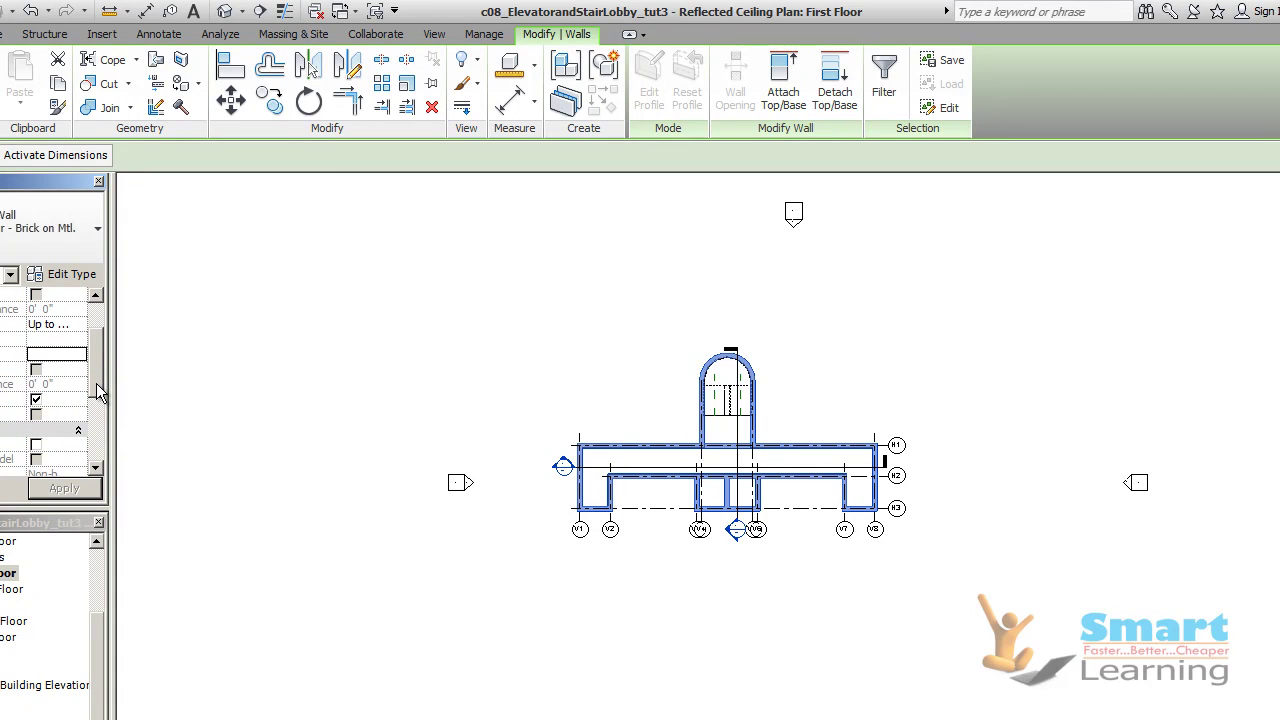
scroll(98, 392, "up", 1)
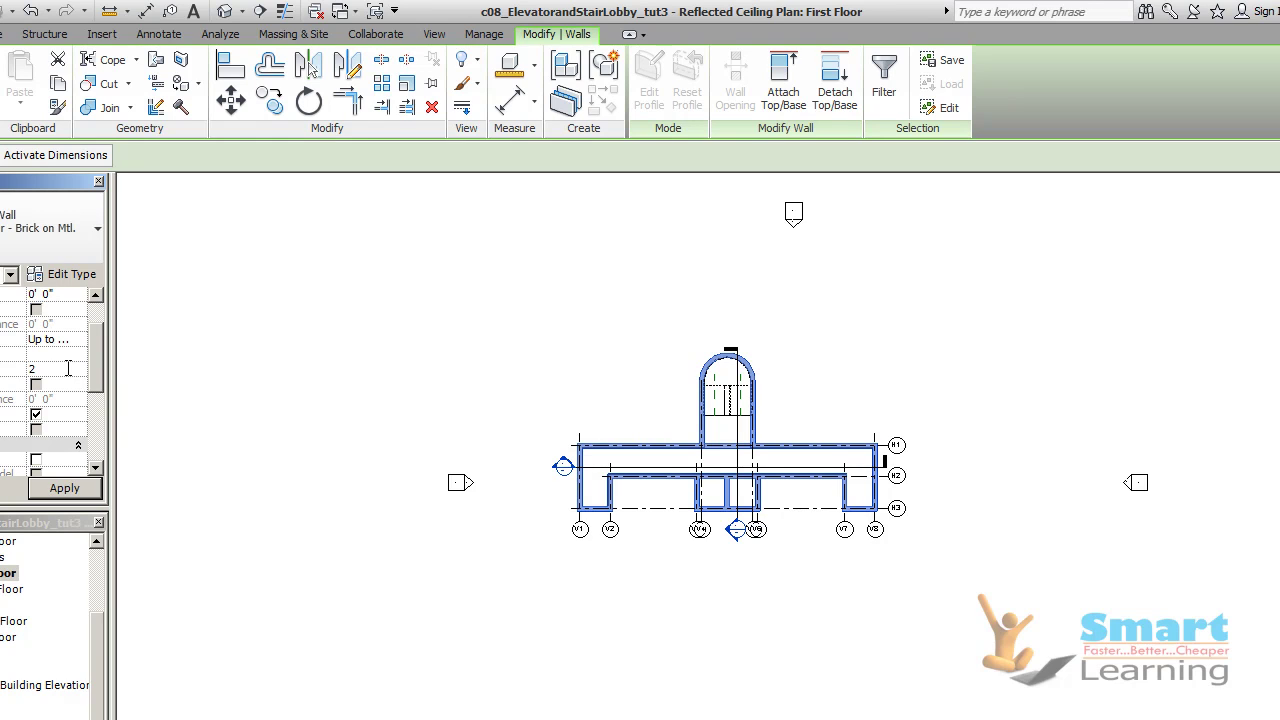
left_click(68, 368)
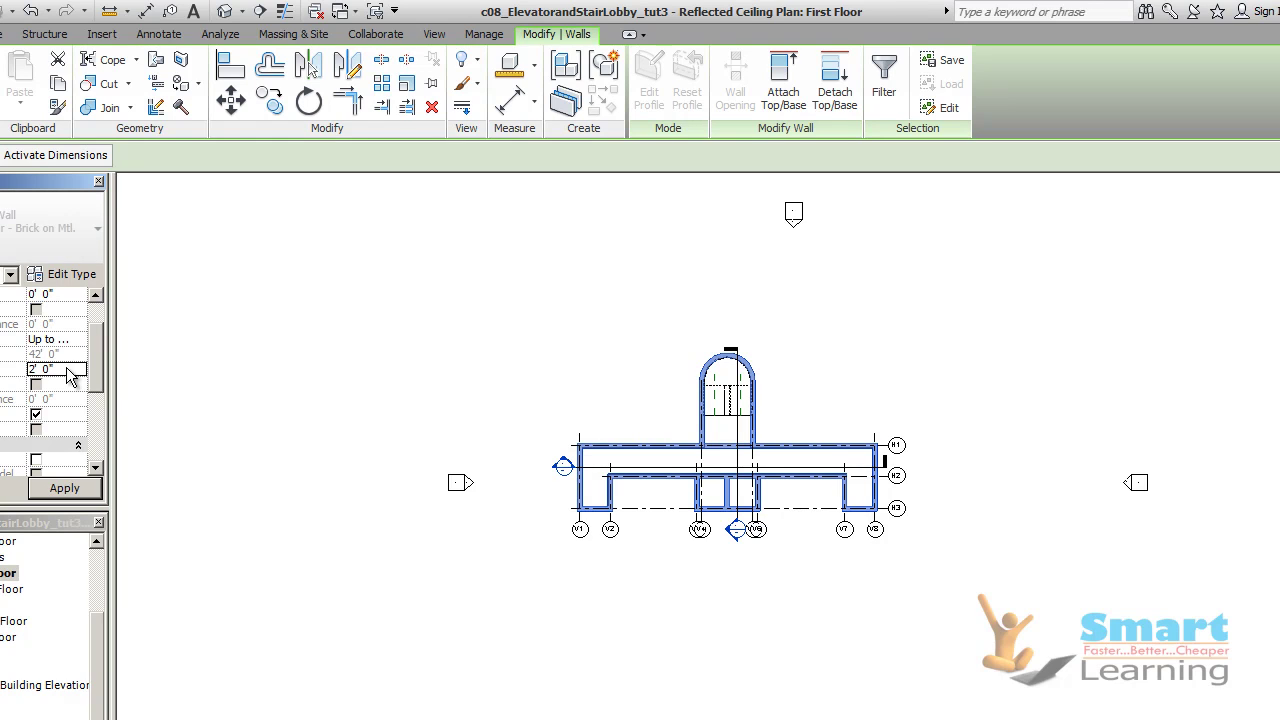
left_click(283, 345)
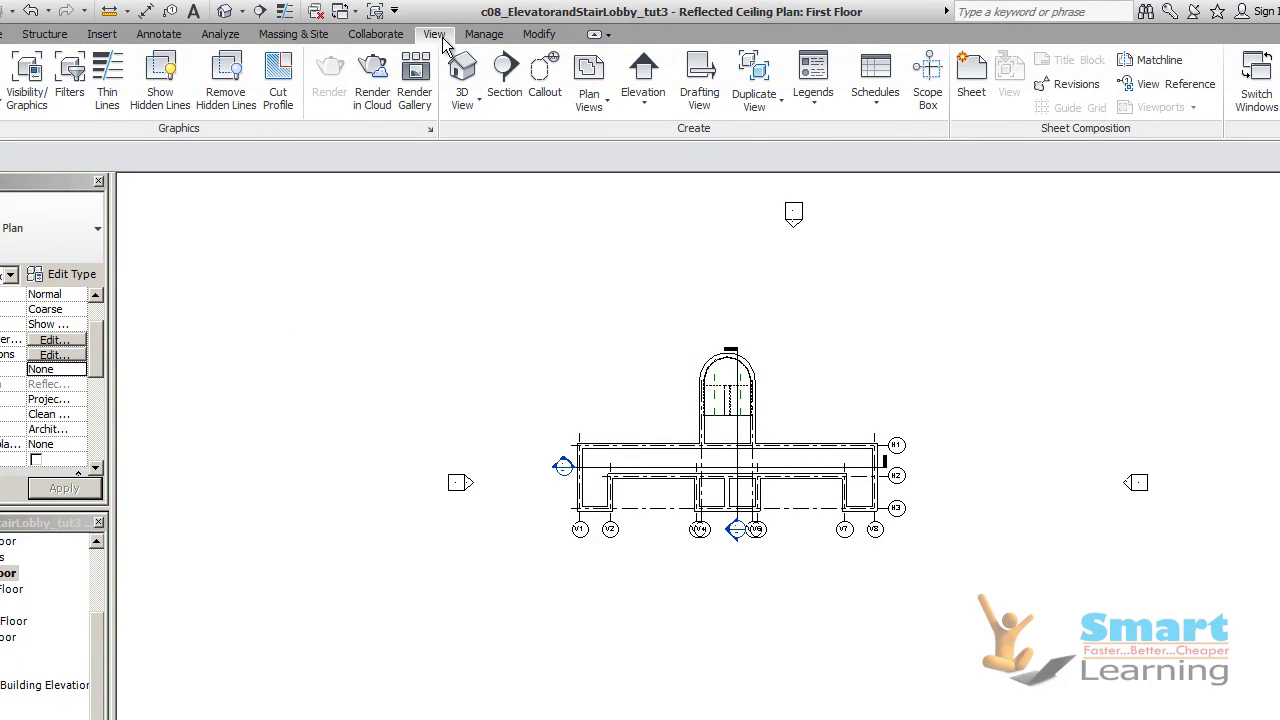
In the default 3D view, filter a whole-building selection to Walls only, set their Top Offset to 3' 0", and deselect them
left_click(462, 72)
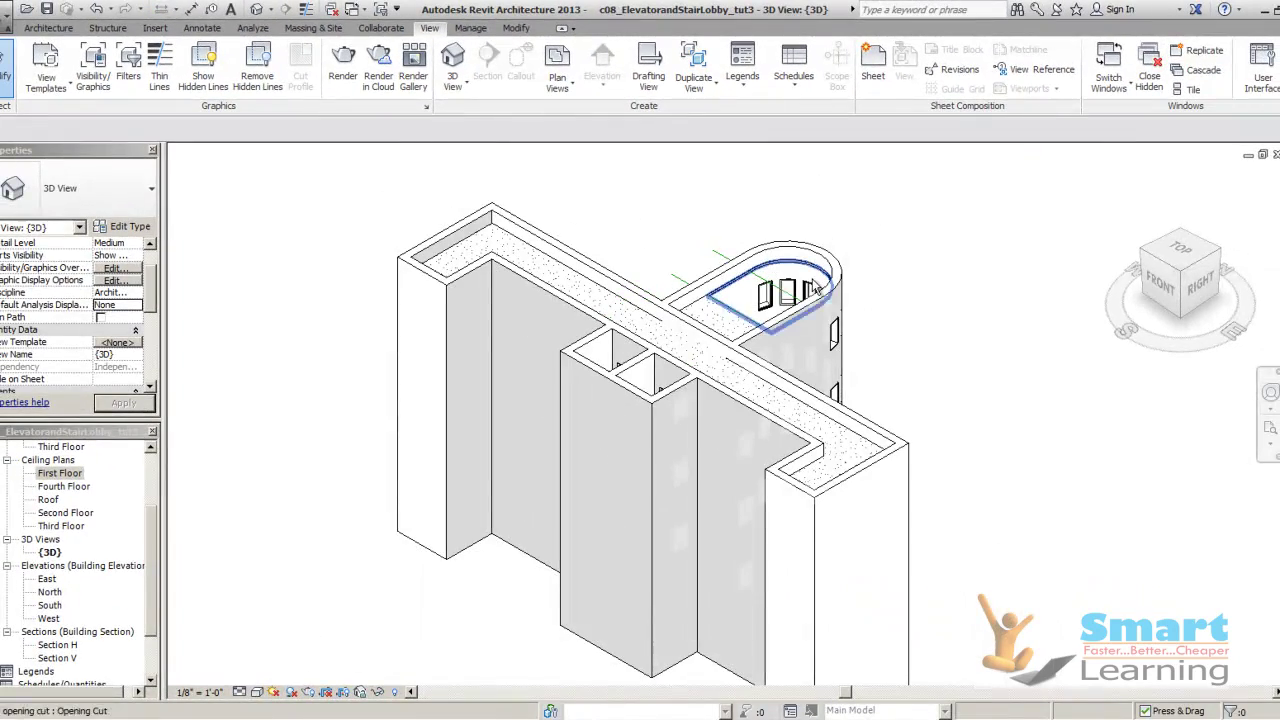
scroll(460, 240, "down", 3)
left_click_drag(388, 192, 917, 615)
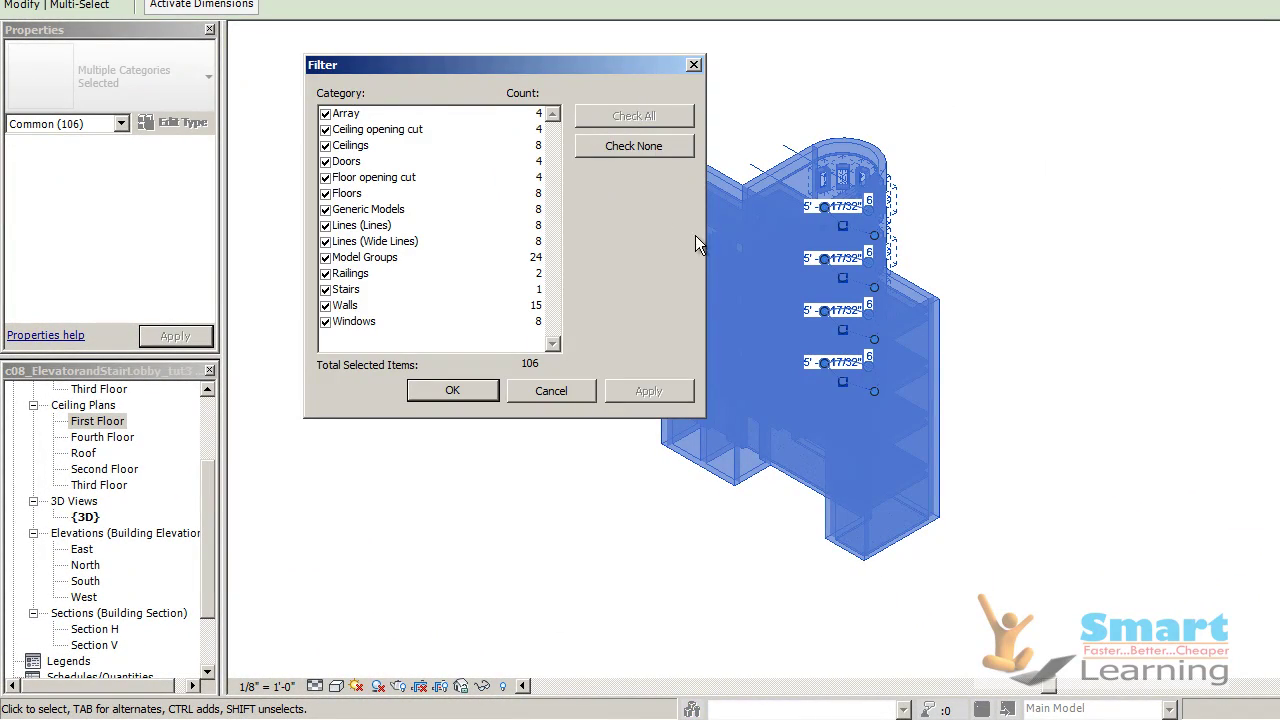
left_click(655, 146)
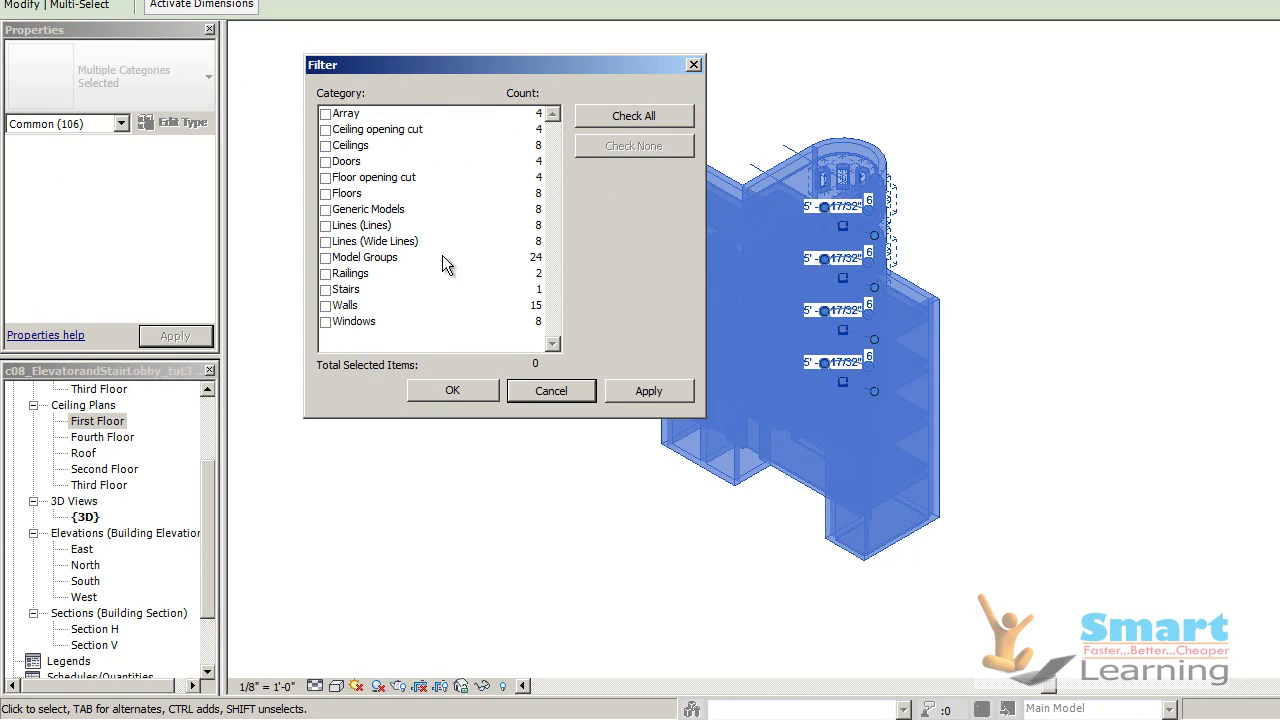
left_click(335, 306)
left_click(325, 305)
left_click(446, 391)
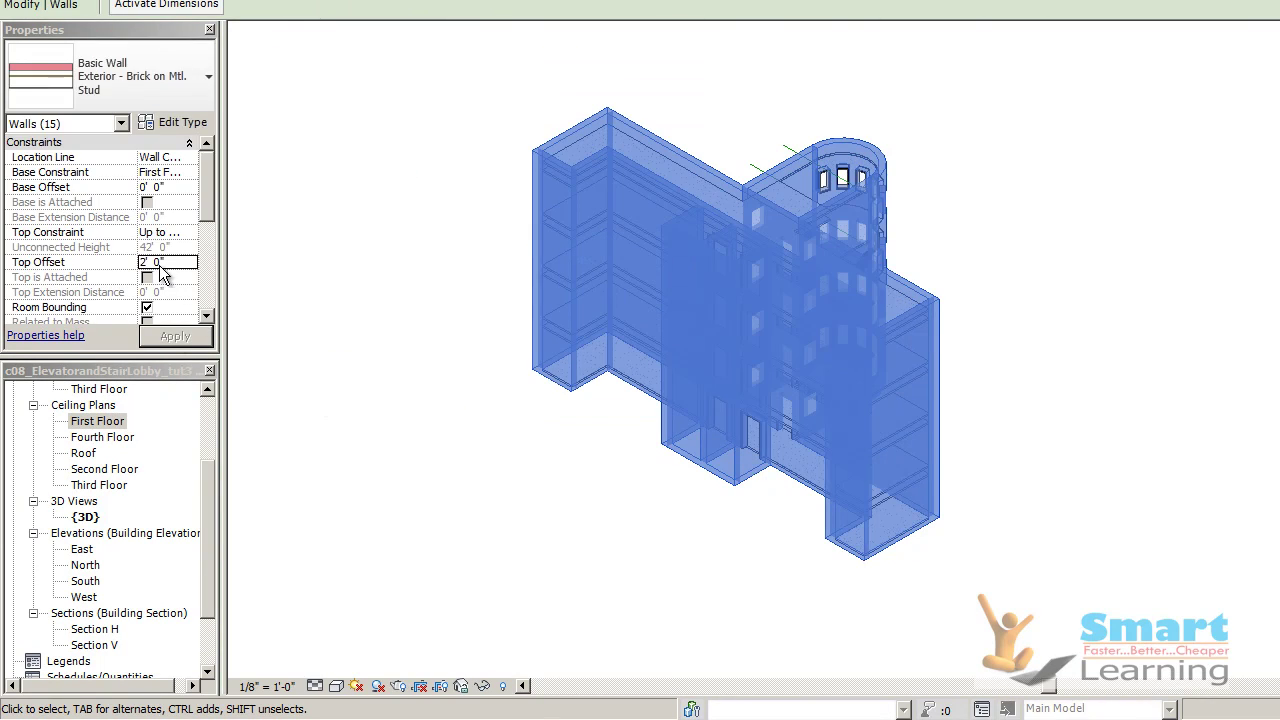
left_click(172, 261)
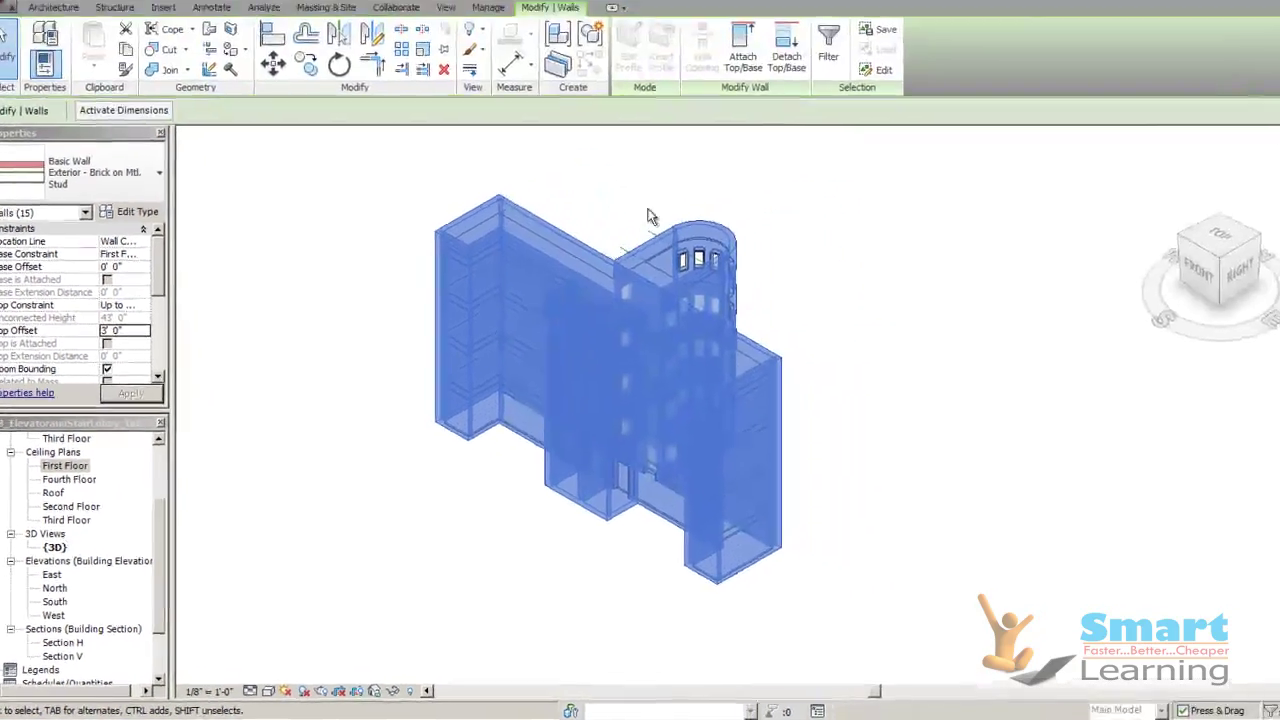
key("Escape")
Examine the wall tops and the curved stair tower of the building from the front and the rear
scroll(688, 246, "up", 5)
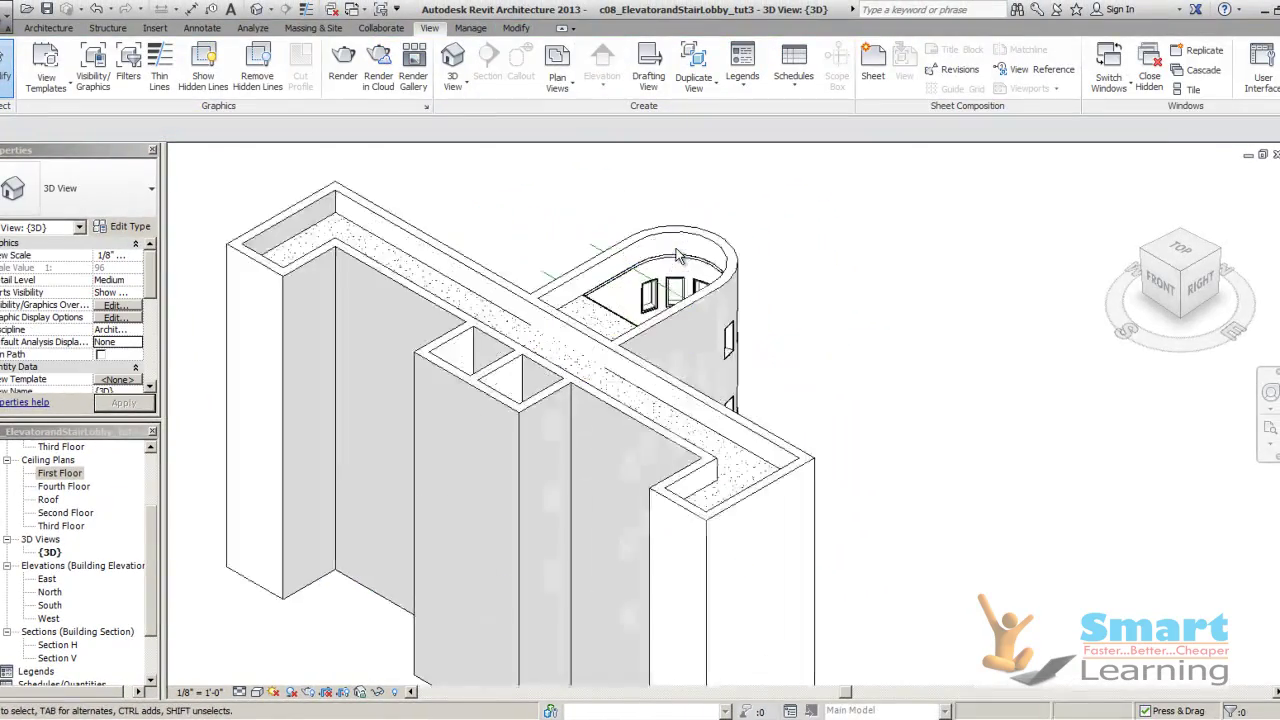
scroll(688, 246, "down", 2)
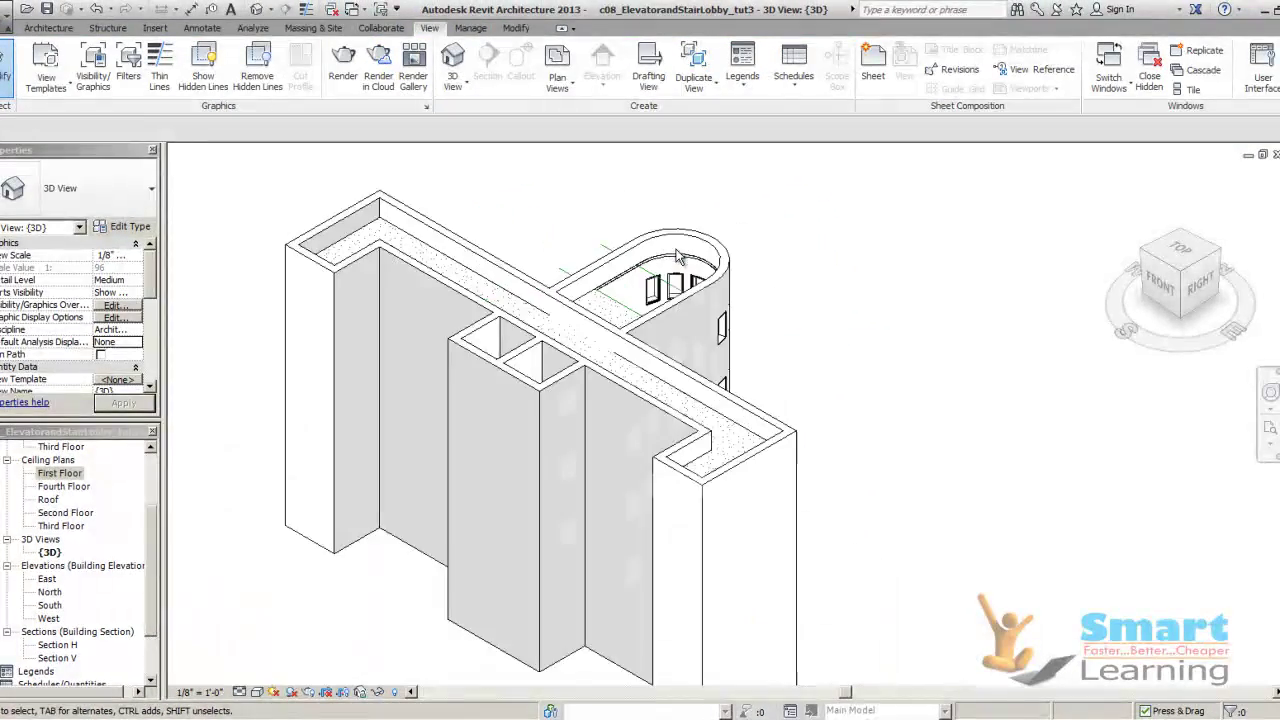
scroll(678, 257, "down", 2)
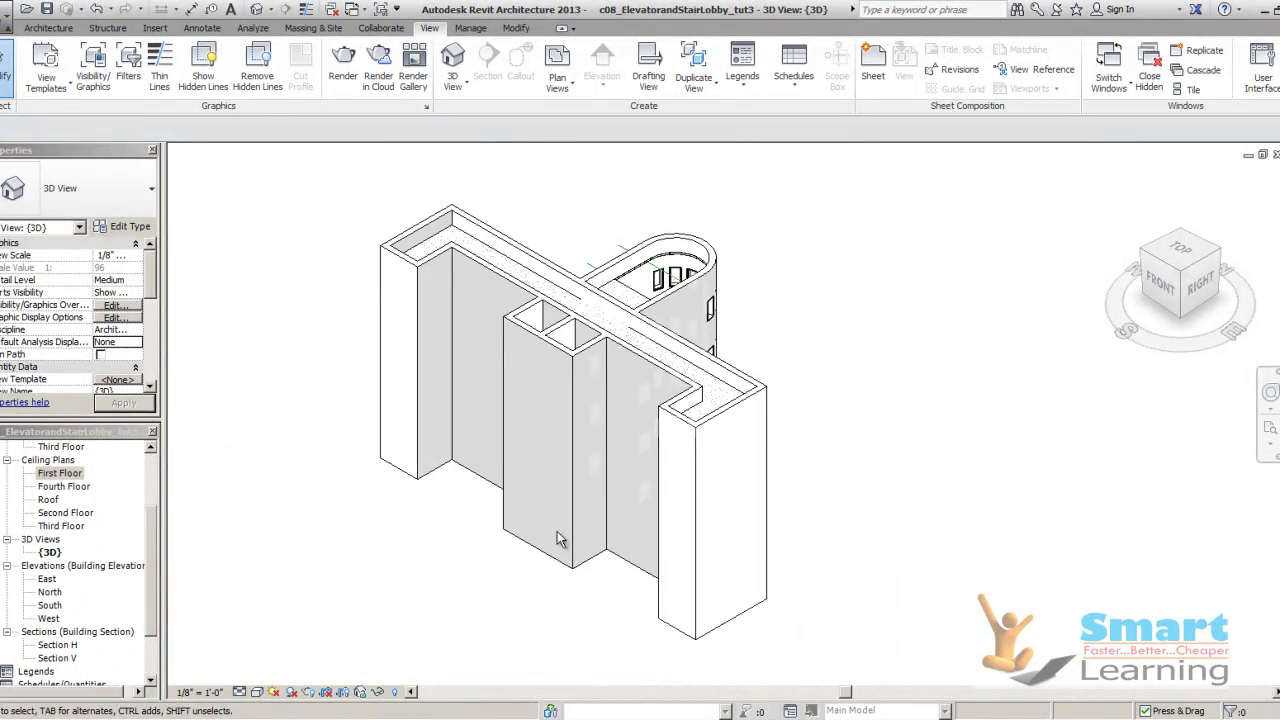
middle_click_drag(790, 489, 662, 498, "shift")
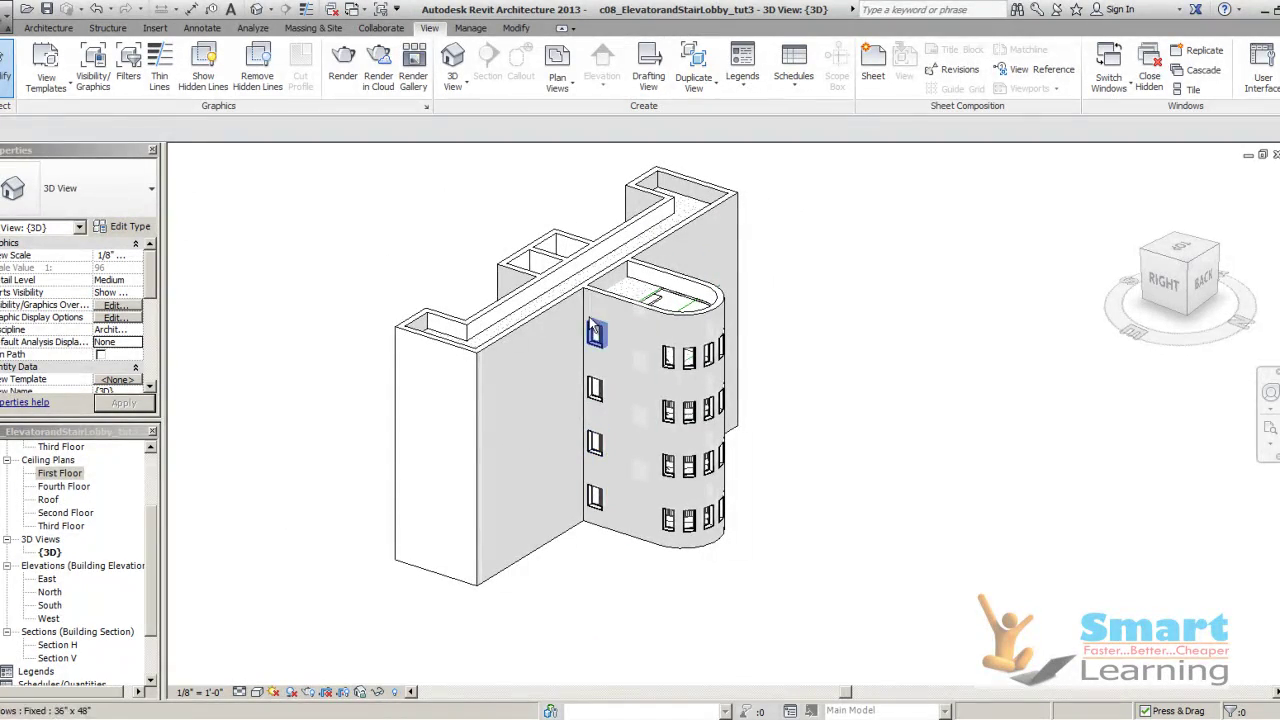
middle_click_drag(812, 430, 762, 447, "shift")
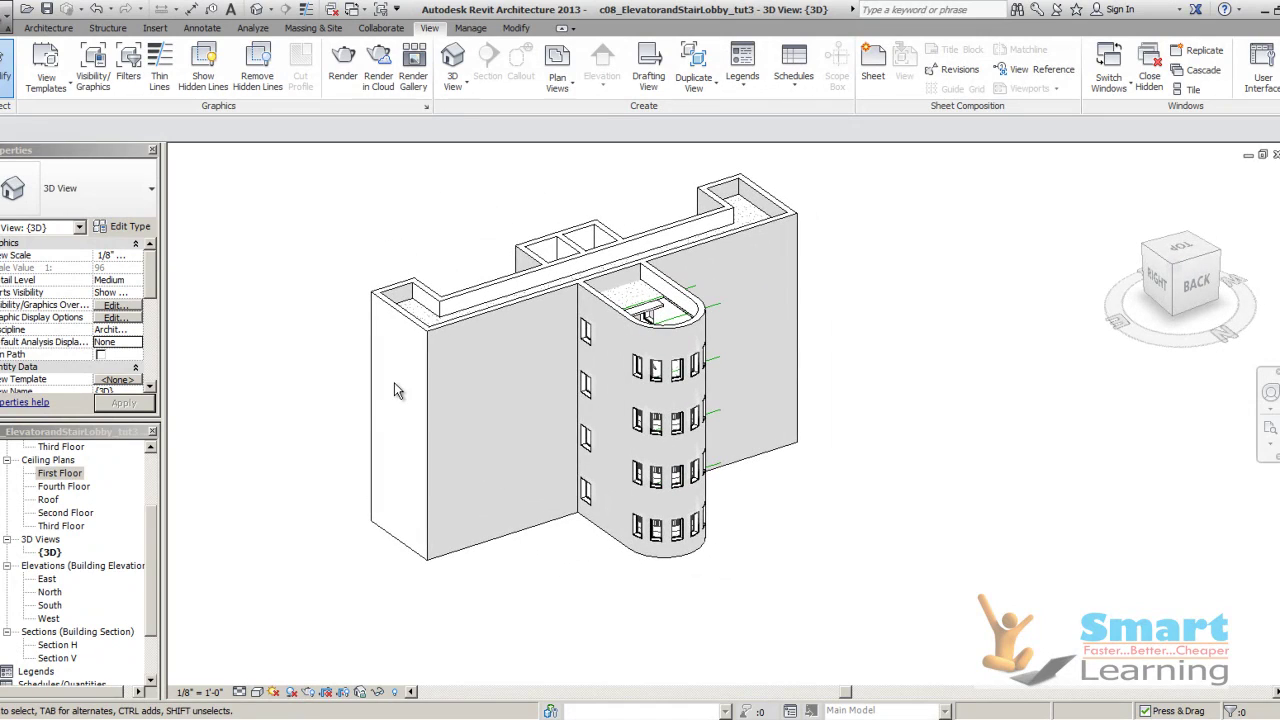
middle_click_drag(340, 372, 300, 600, "shift")
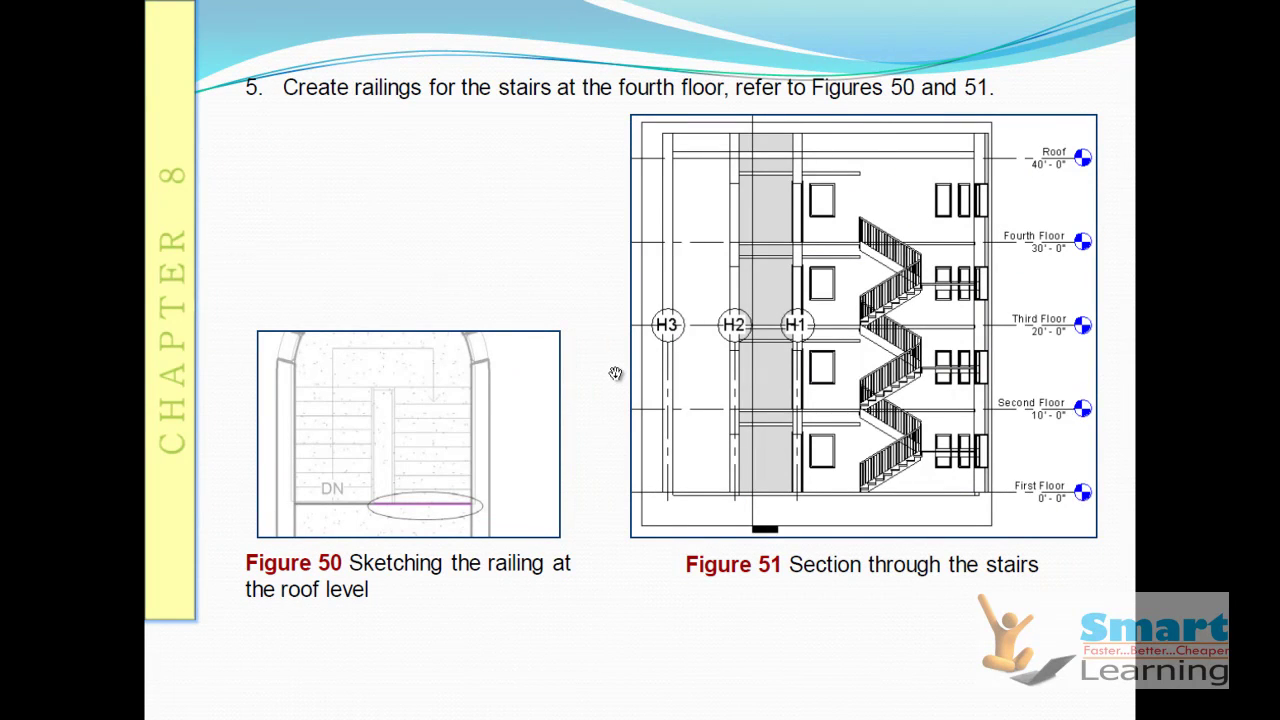
Switch to Revit and, in the 3D view, exclude Stairs from a whole-building selection with the Filter and hide the selected elements
key("alt+Tab")
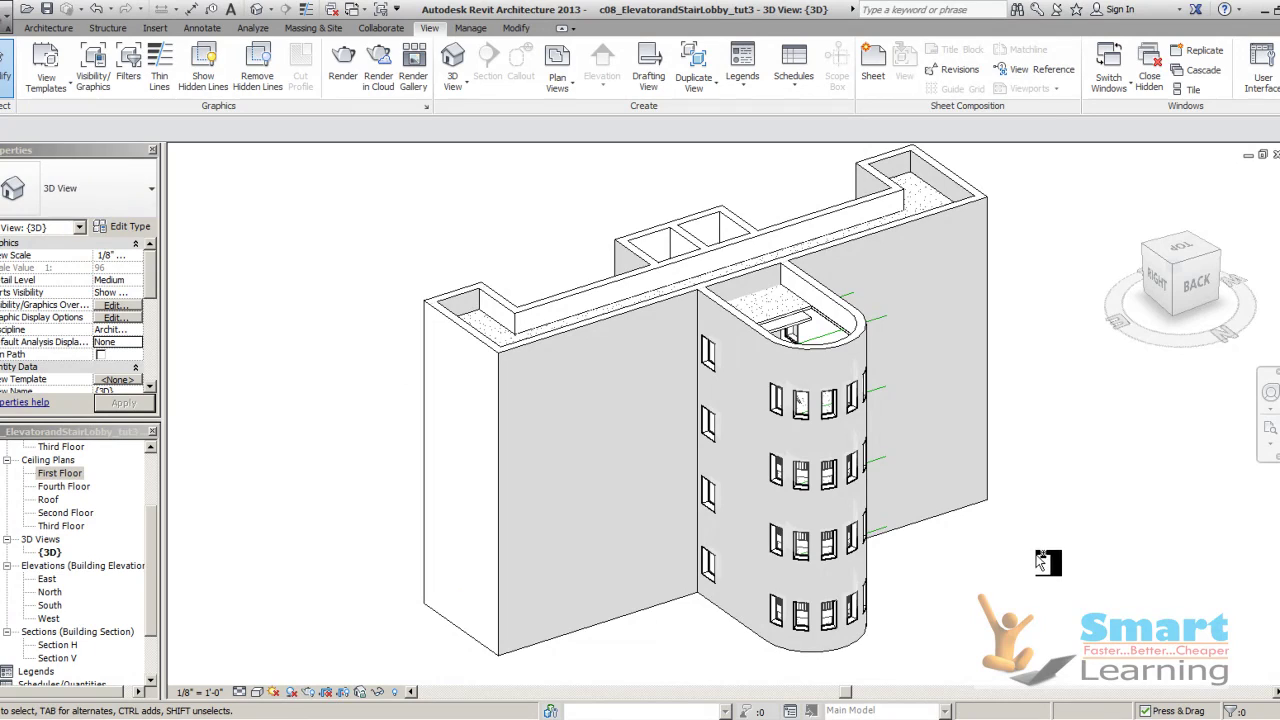
scroll(790, 465, "down", 2)
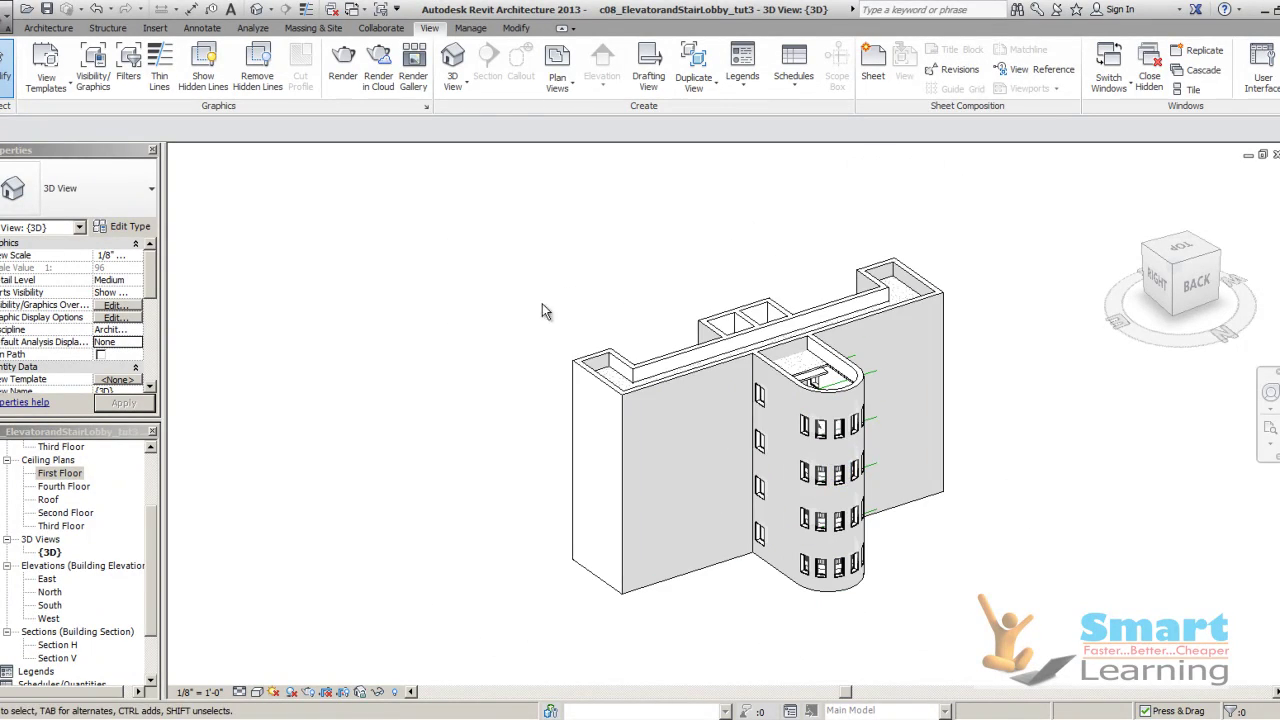
left_click(788, 464)
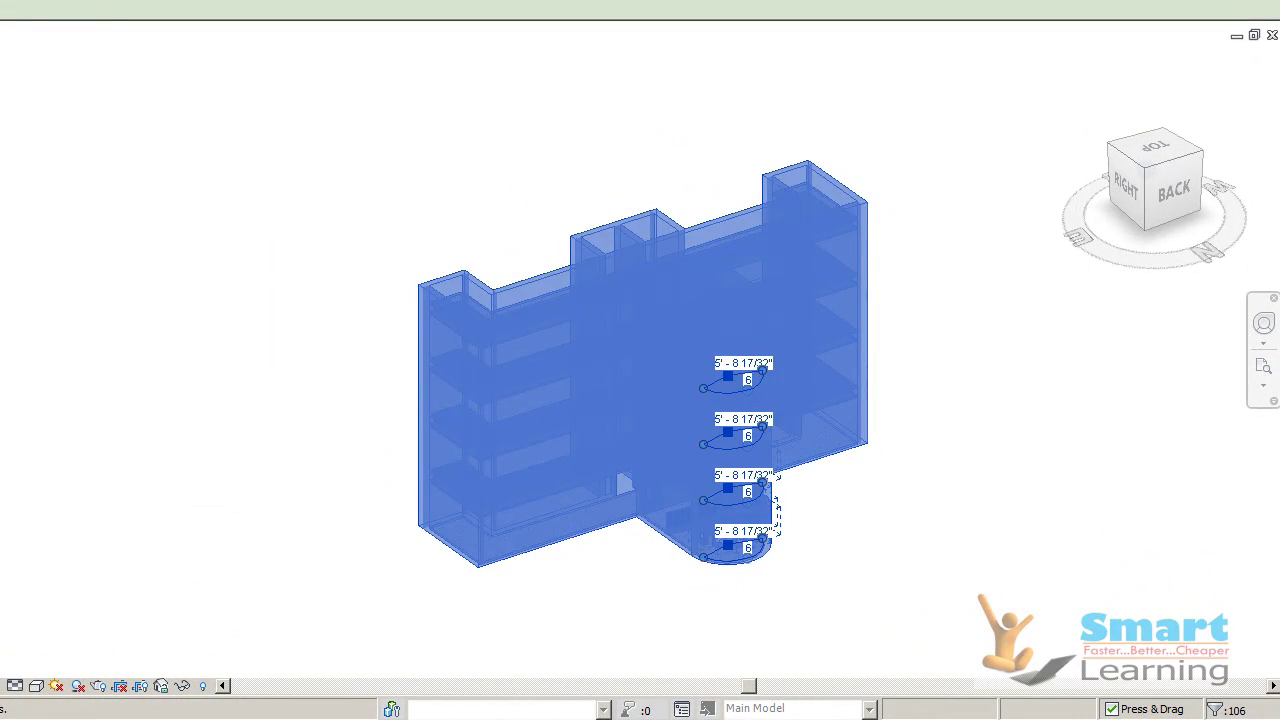
left_click(1216, 709)
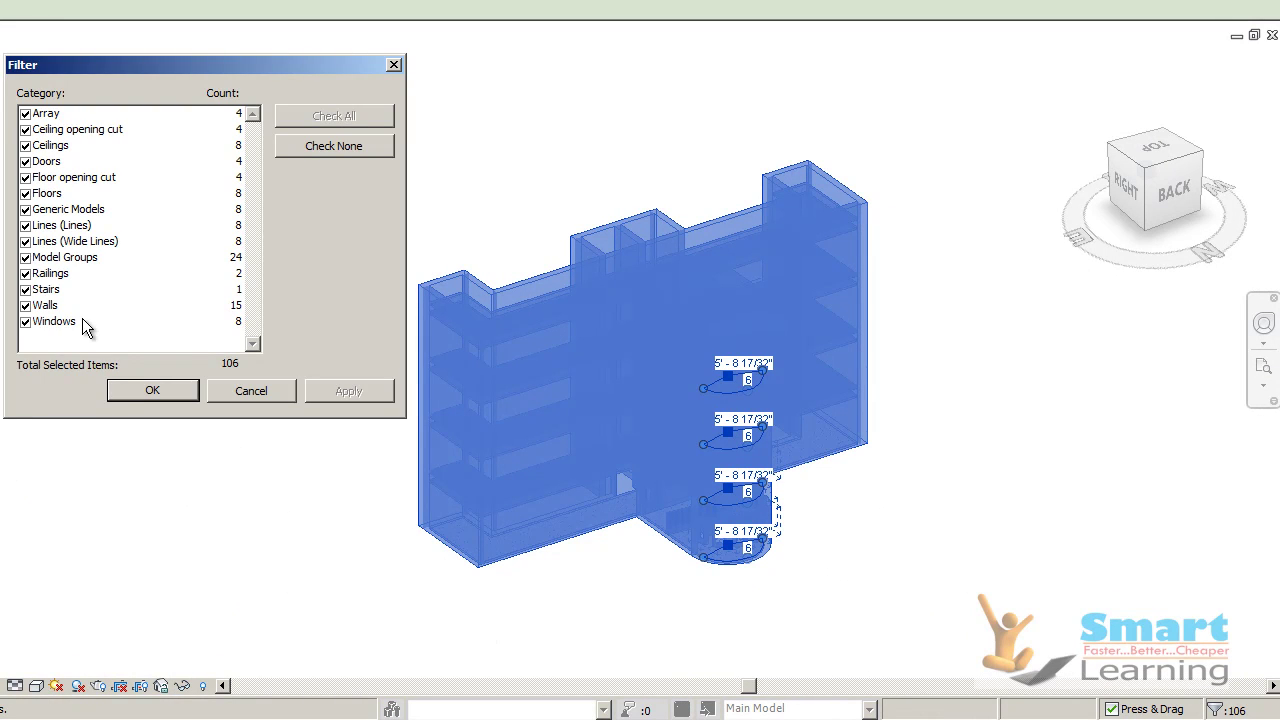
left_click(322, 146)
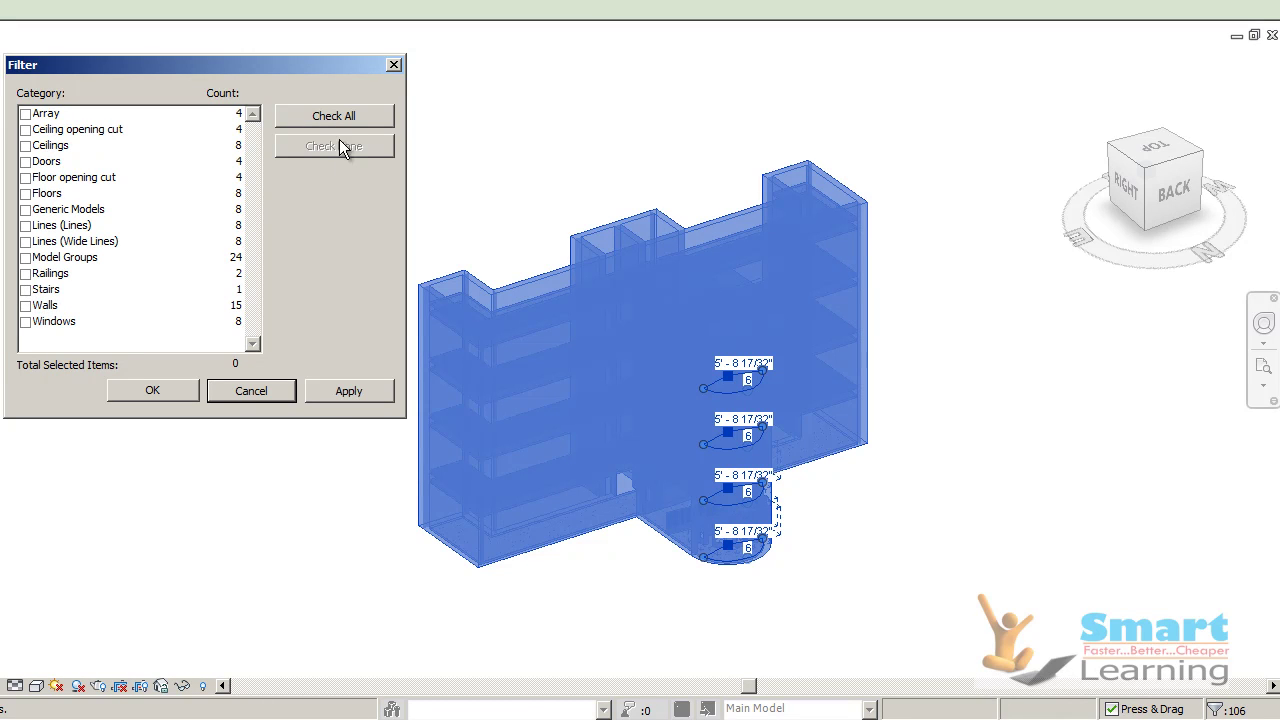
left_click(40, 289)
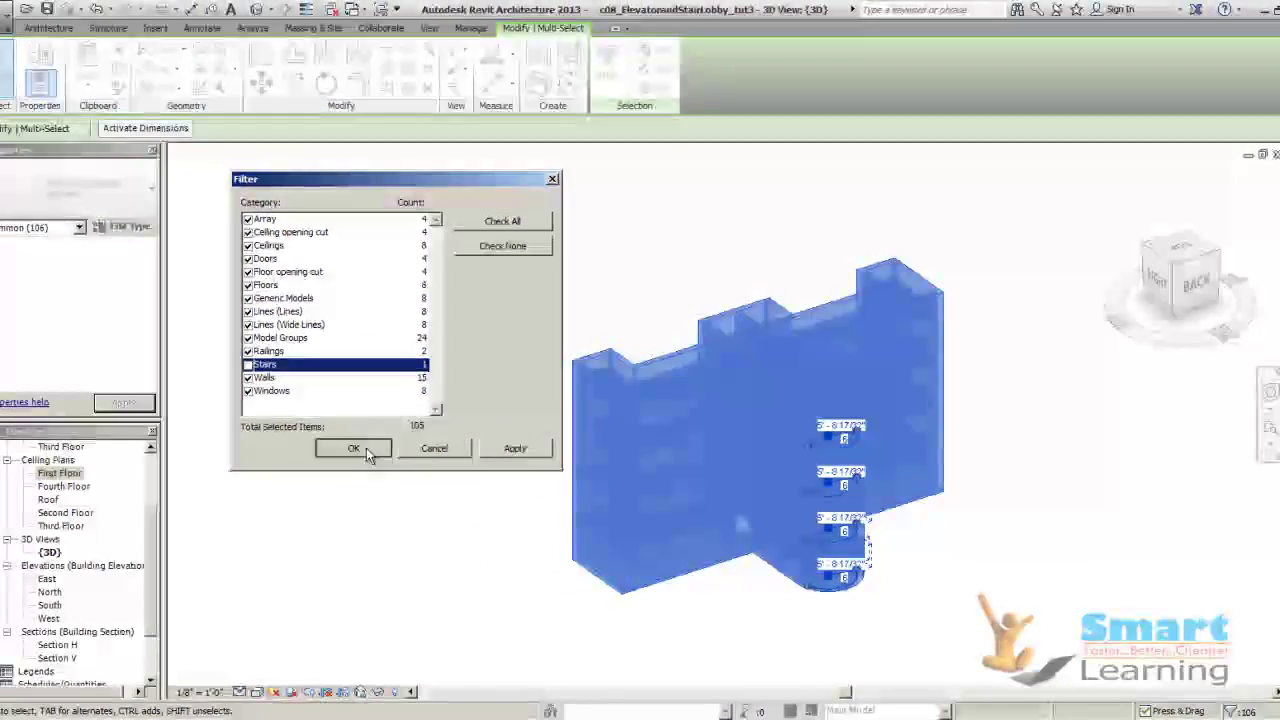
left_click(152, 390)
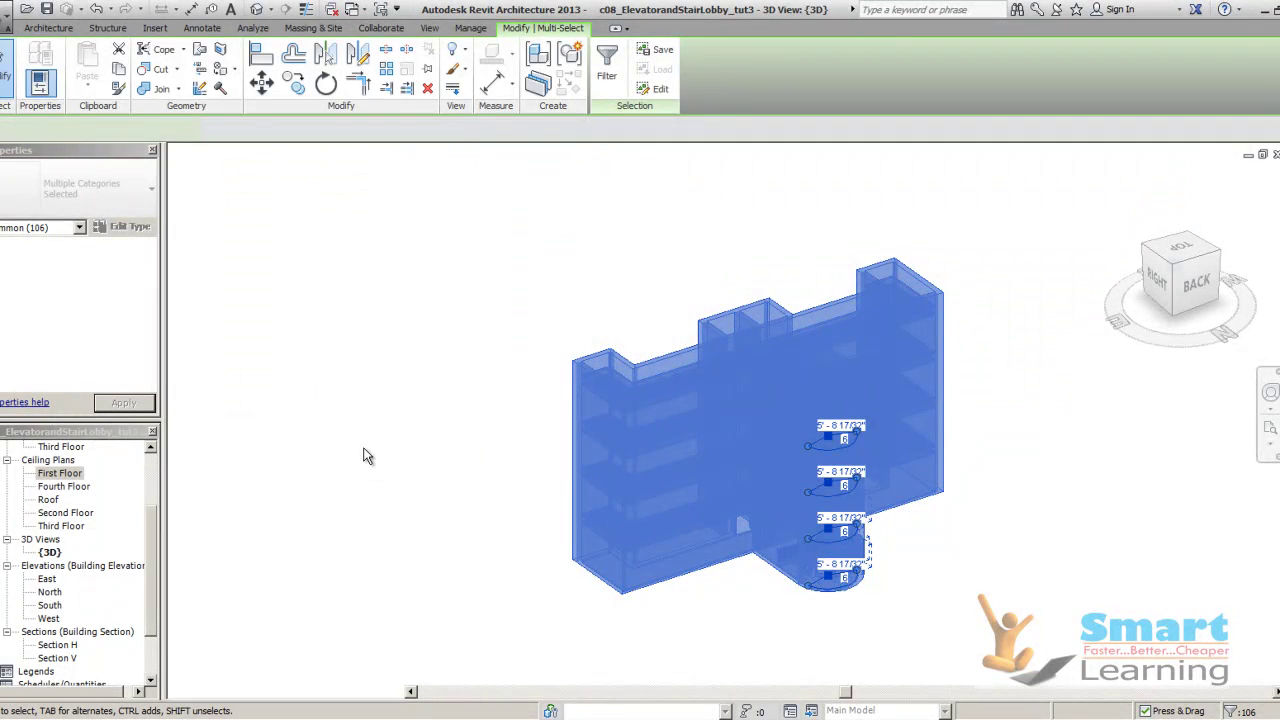
right_click(610, 450)
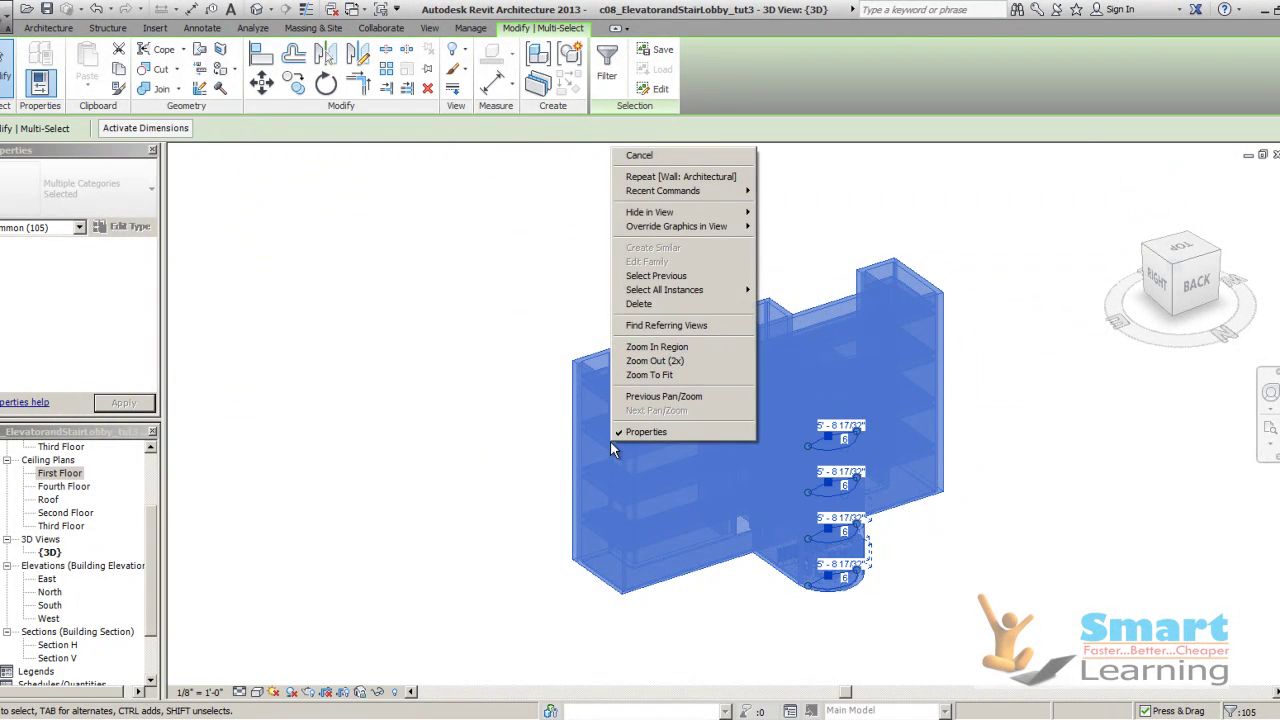
mouse_move(664, 213)
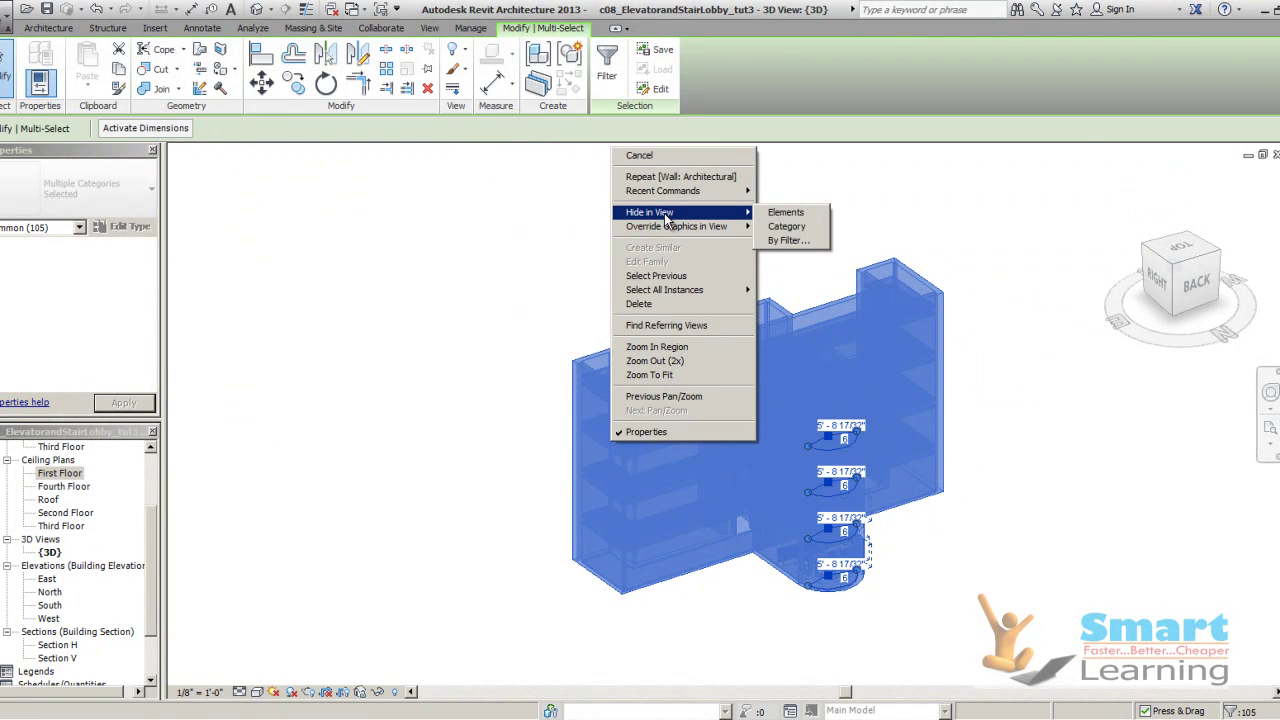
left_click(785, 212)
left_click(978, 369)
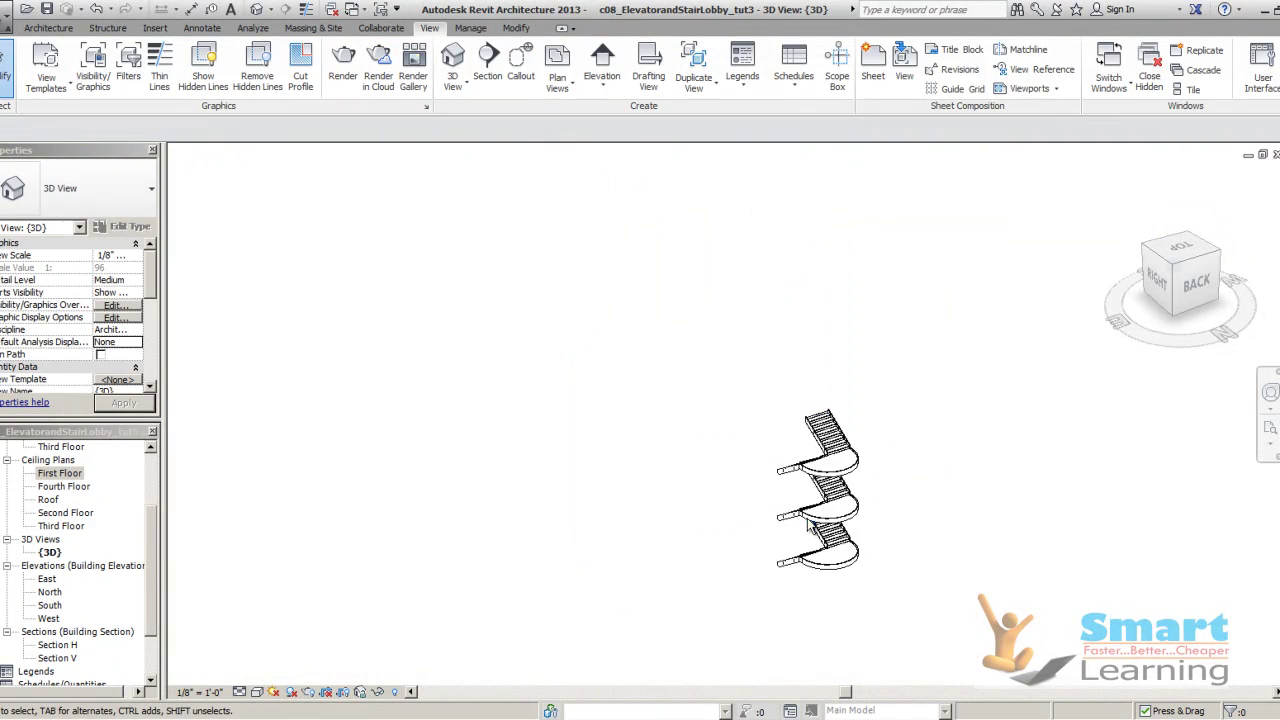
scroll(837, 522, "up", 4)
scroll(680, 500, "down", 1)
middle_click_drag(600, 528, 900, 440, "shift")
scroll(810, 540, "up", 3)
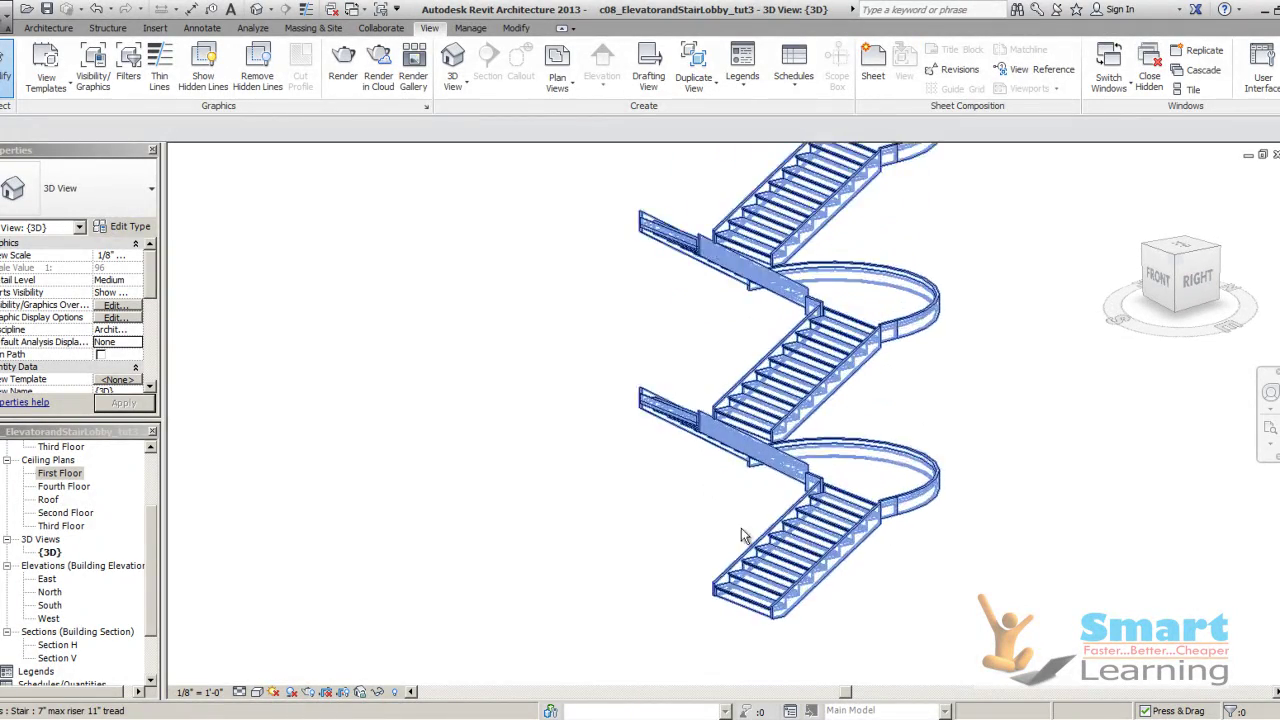
middle_click_drag(608, 509, 603, 555)
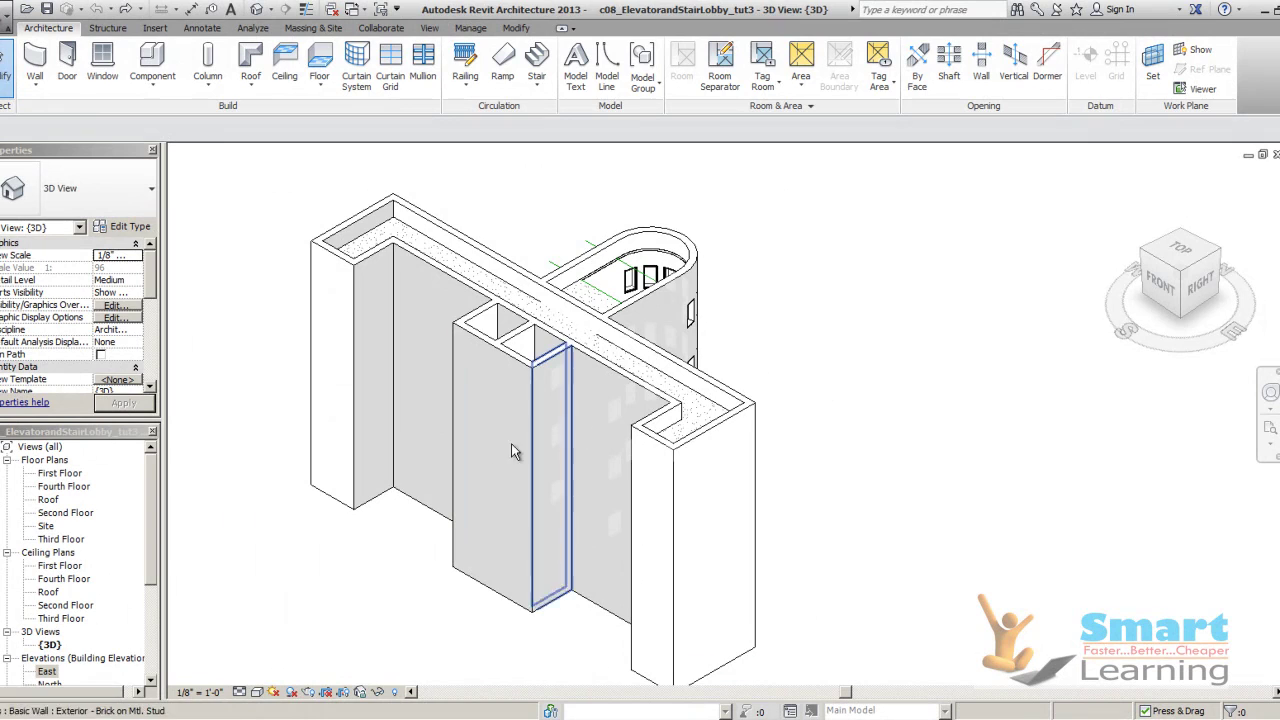
Select the whole building in the 3D view, exclude Railings and Stairs with the Filter, and hide the remaining selected elements
scroll(663, 347, "down", 2)
left_click_drag(341, 208, 909, 616)
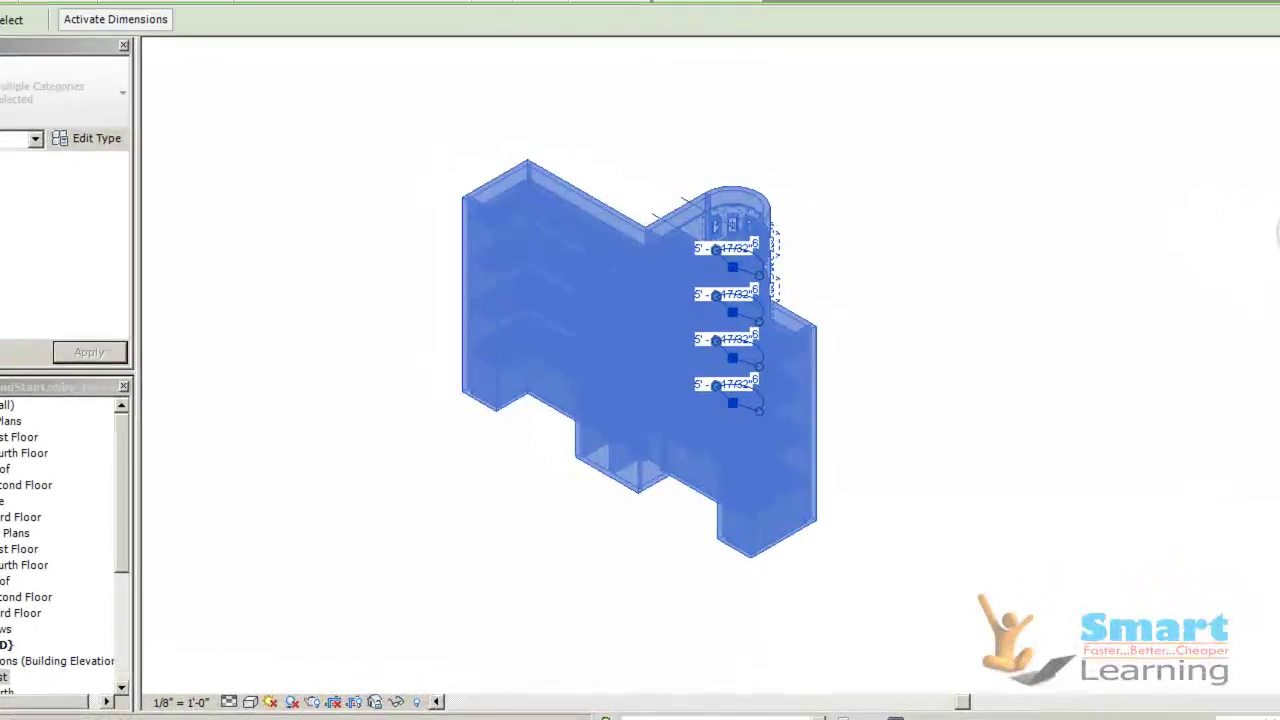
left_click(631, 20)
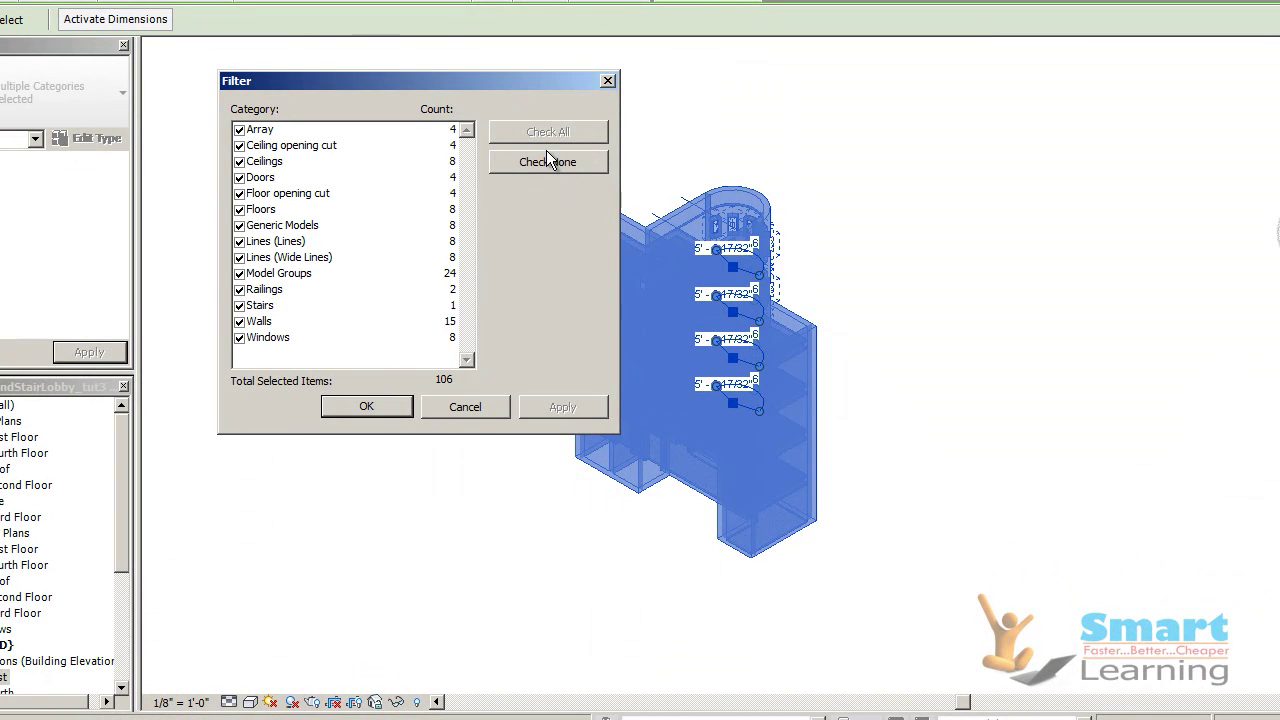
left_click(242, 295)
left_click(366, 406)
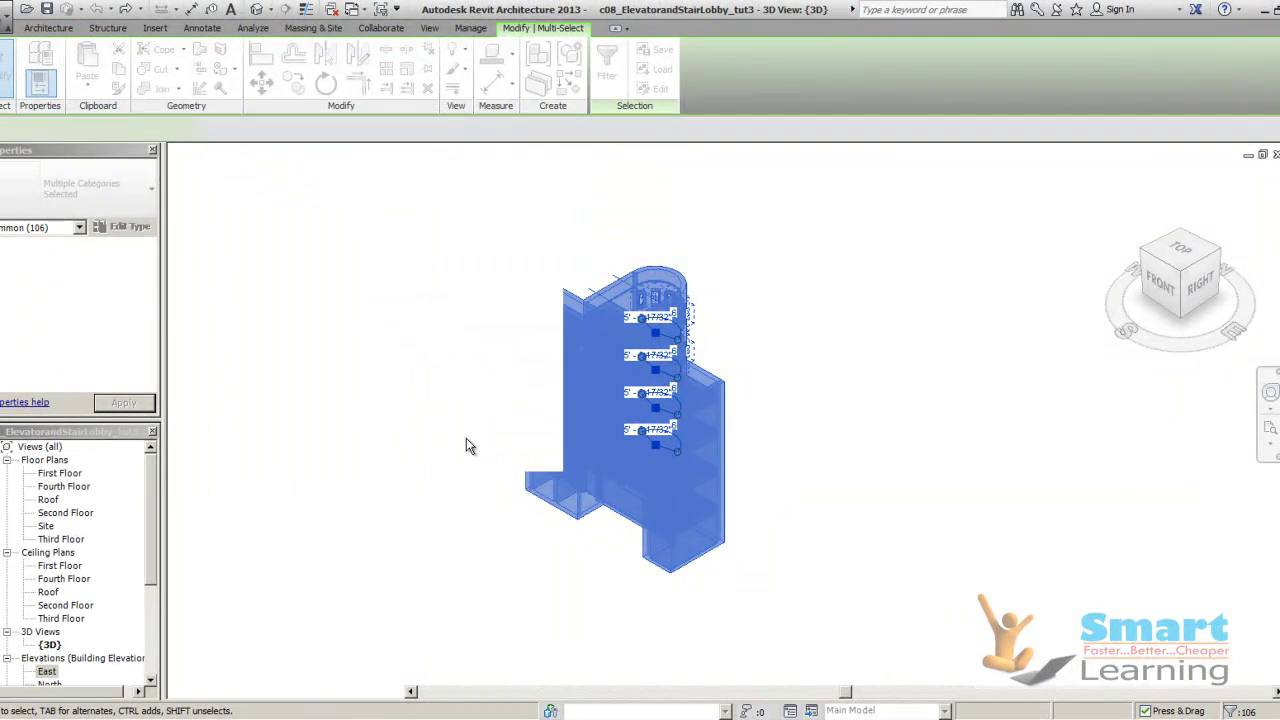
right_click(587, 430)
mouse_move(655, 204)
left_click(762, 200)
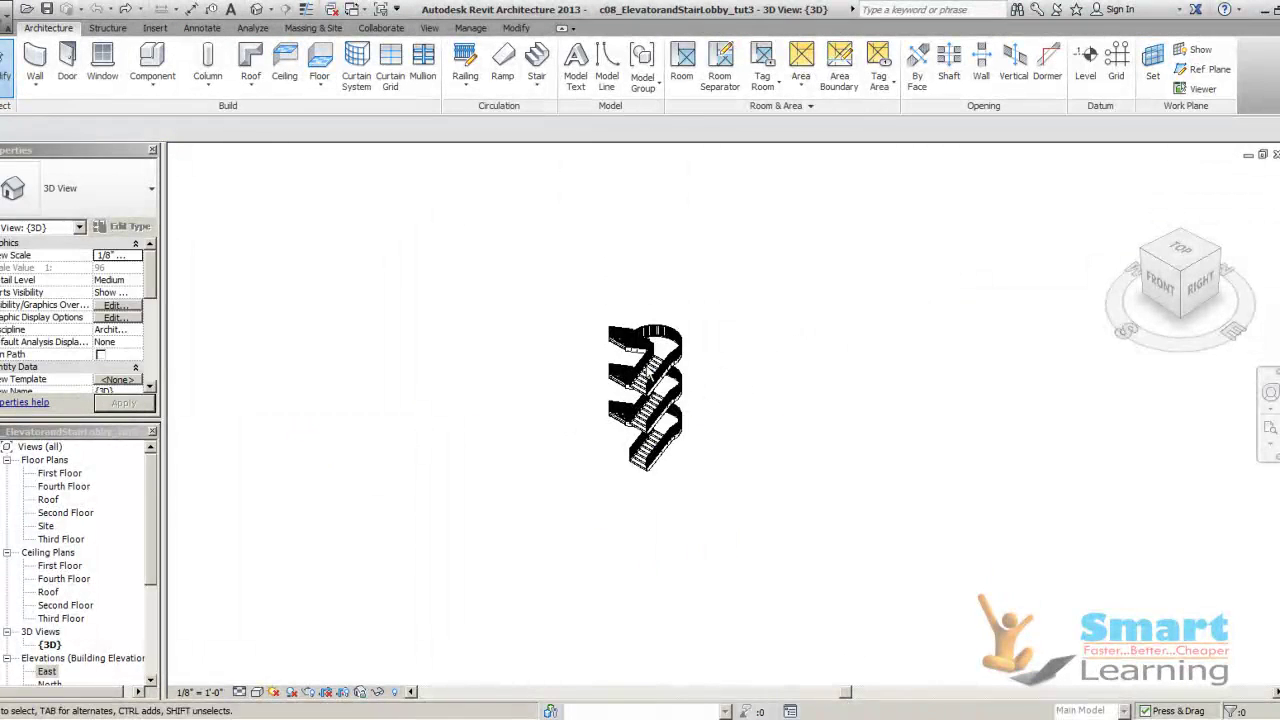
scroll(640, 370, "up", 5)
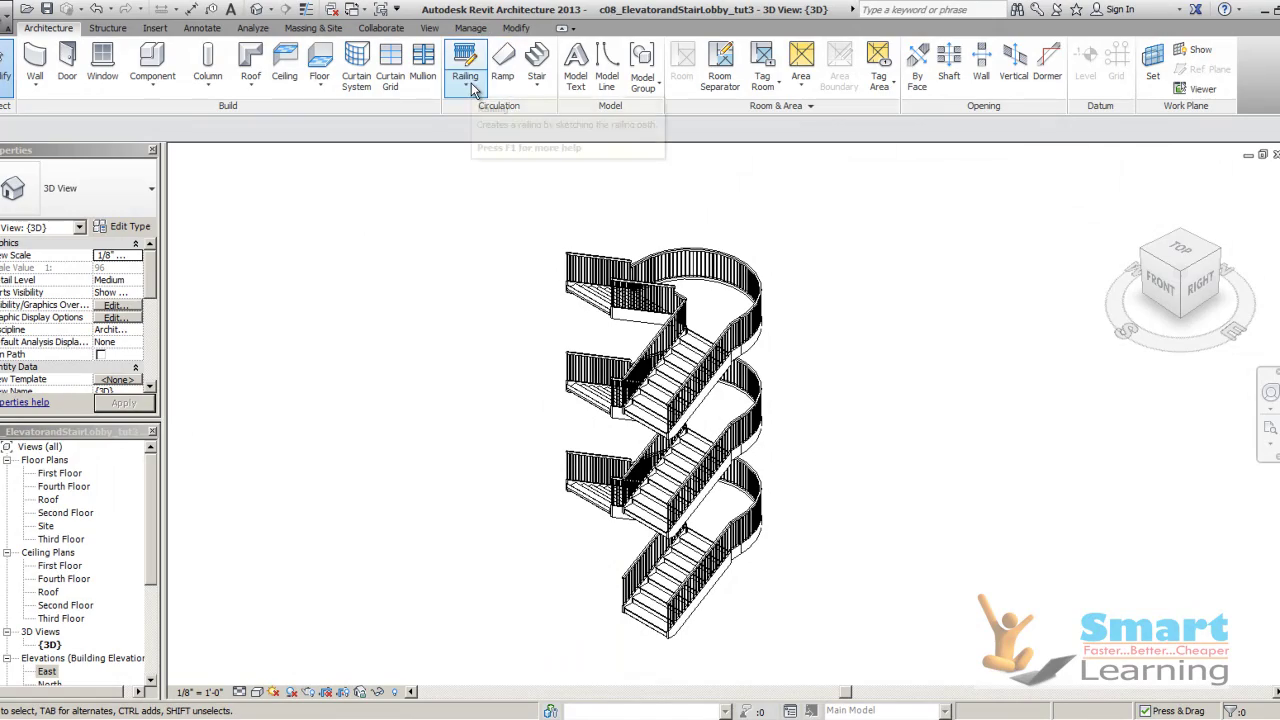
Create a U-shape winder stair with Stair by Component in the empty area beside the existing stairs
left_click(537, 80)
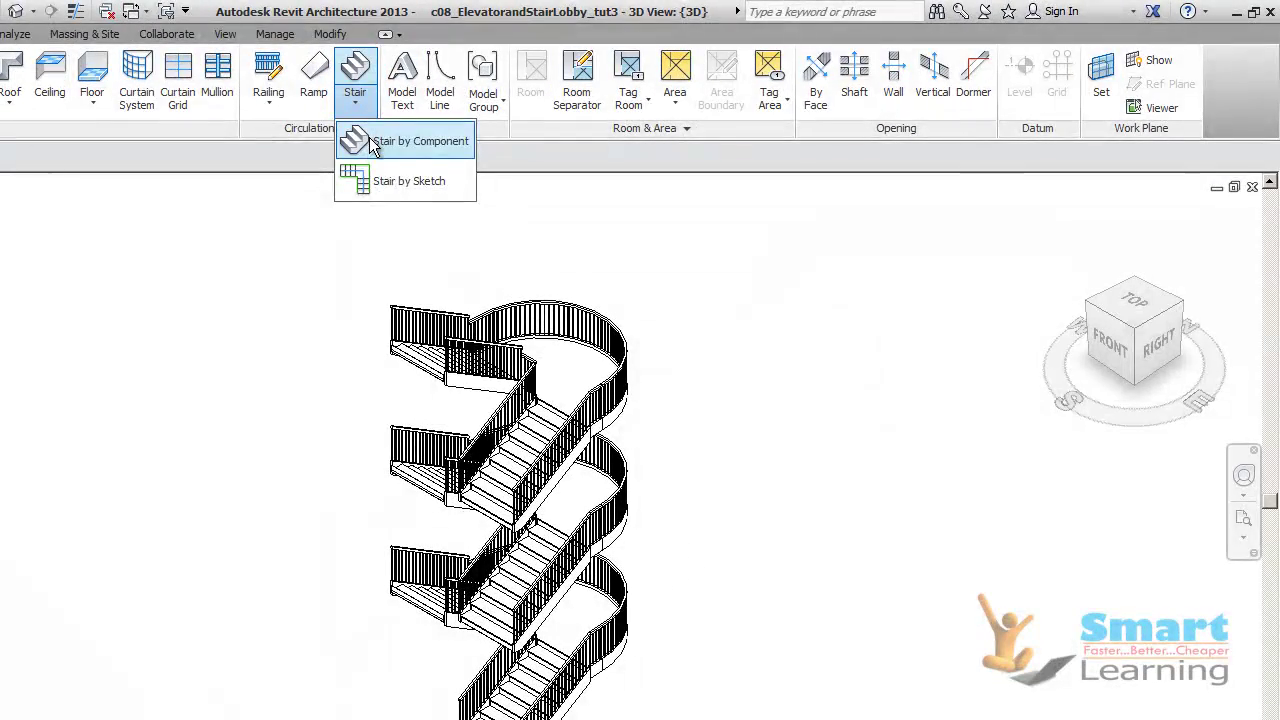
left_click(370, 145)
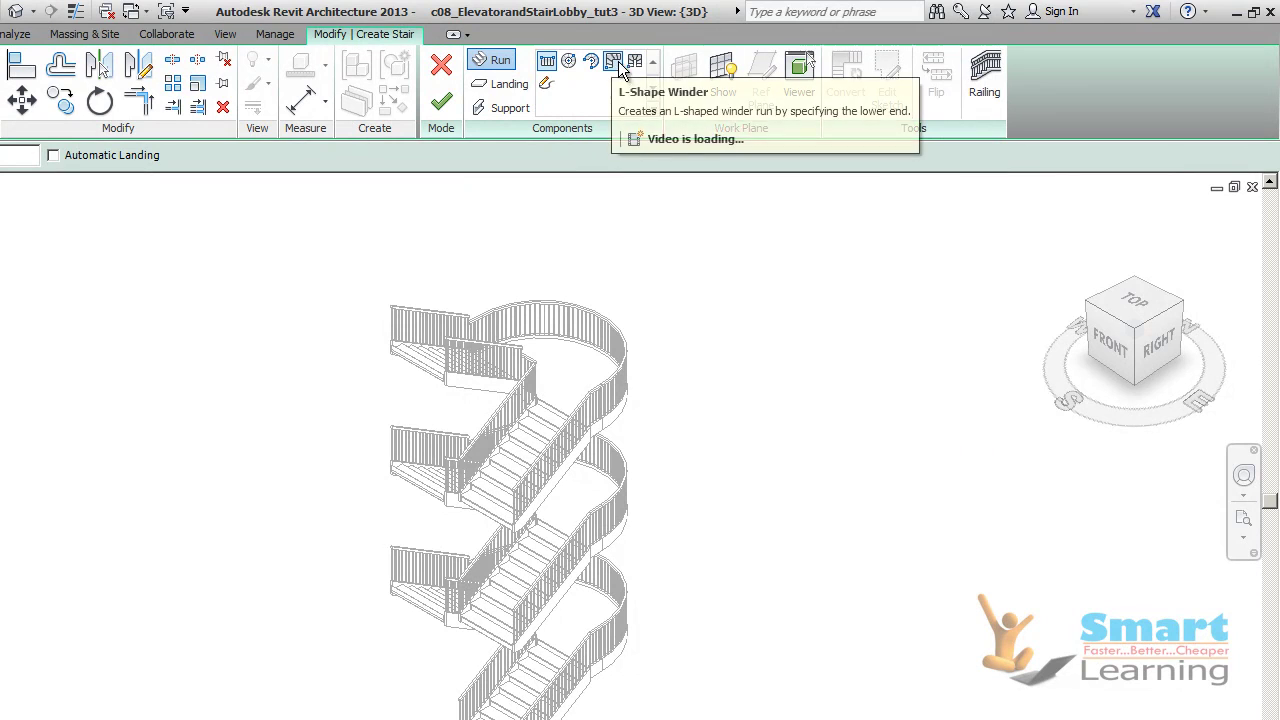
left_click(634, 62)
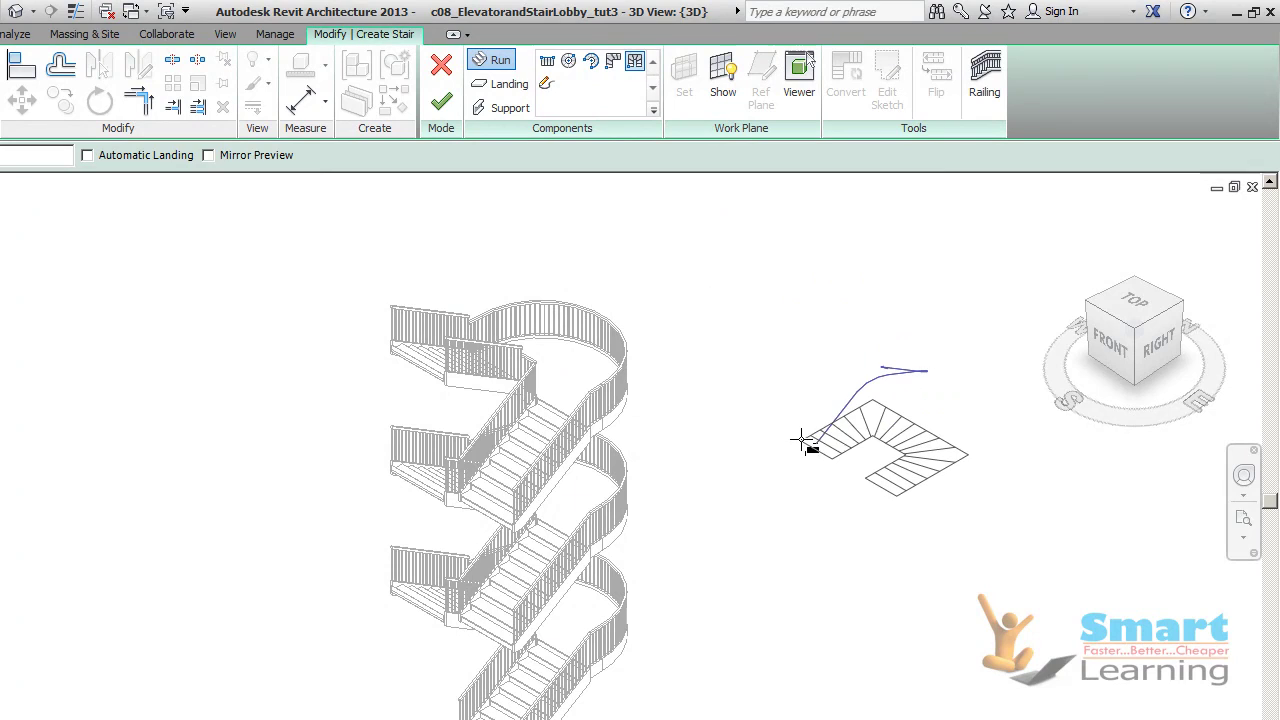
left_click(903, 410)
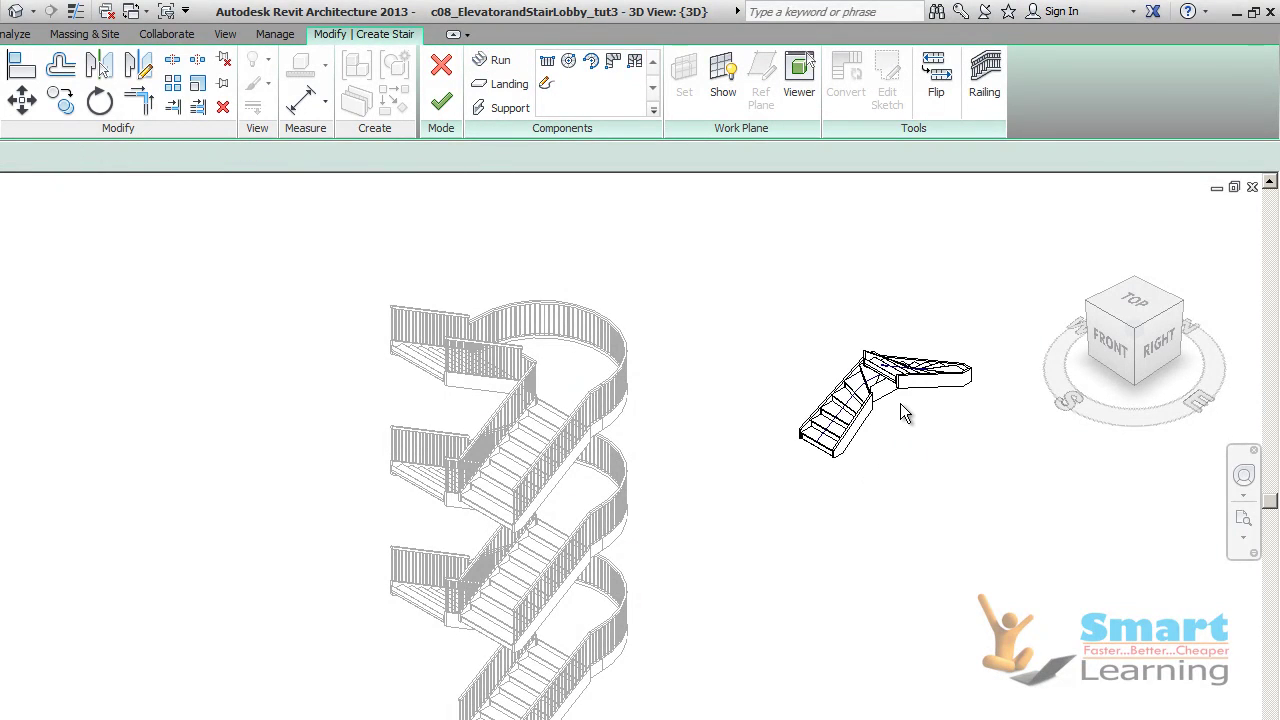
scroll(860, 400, "up", 5)
scroll(690, 474, "down", 4)
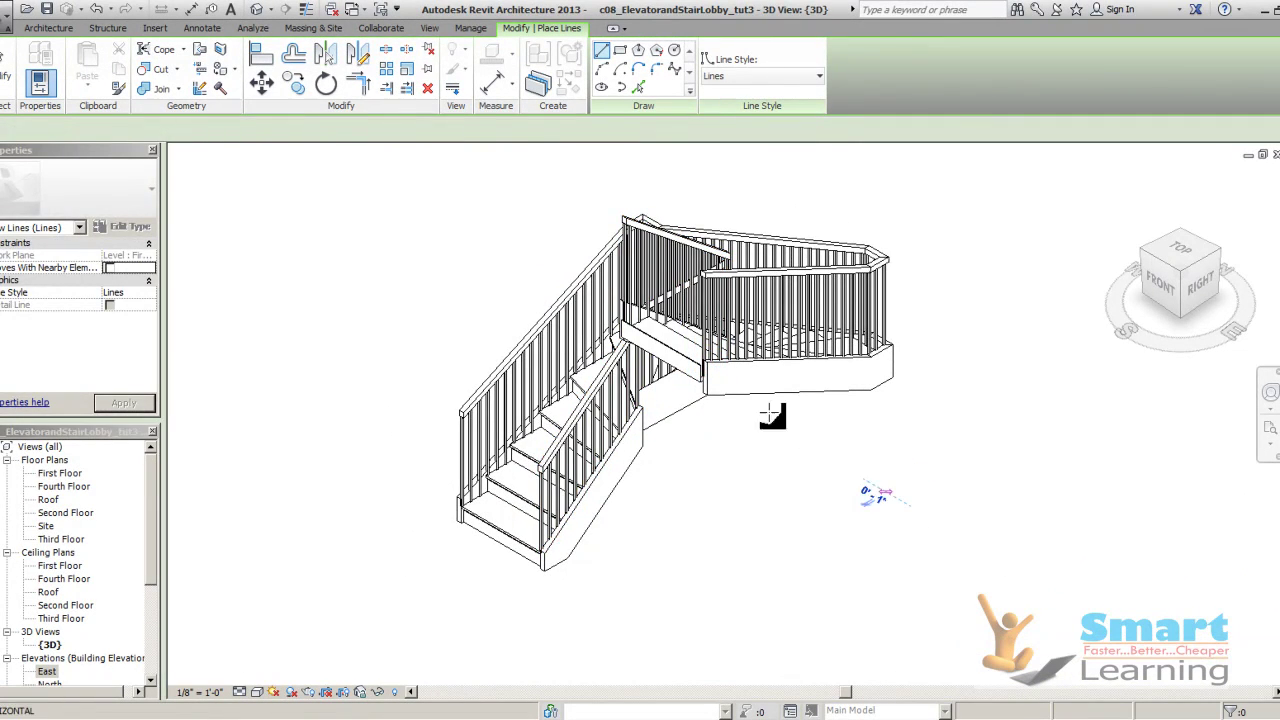
left_click(851, 490)
key("Escape")
key("Escape")
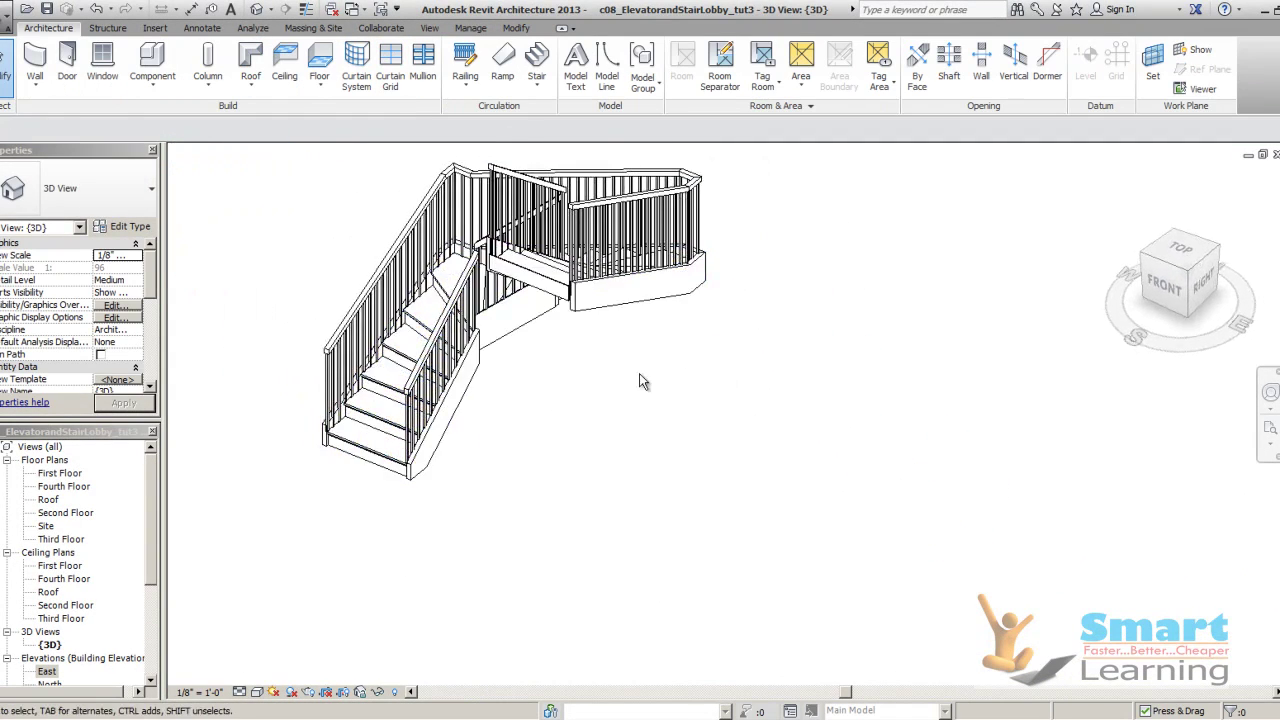
Set the visual style of the 3D view to Shaded
scroll(640, 380, "down", 4)
scroll(586, 342, "up", 5)
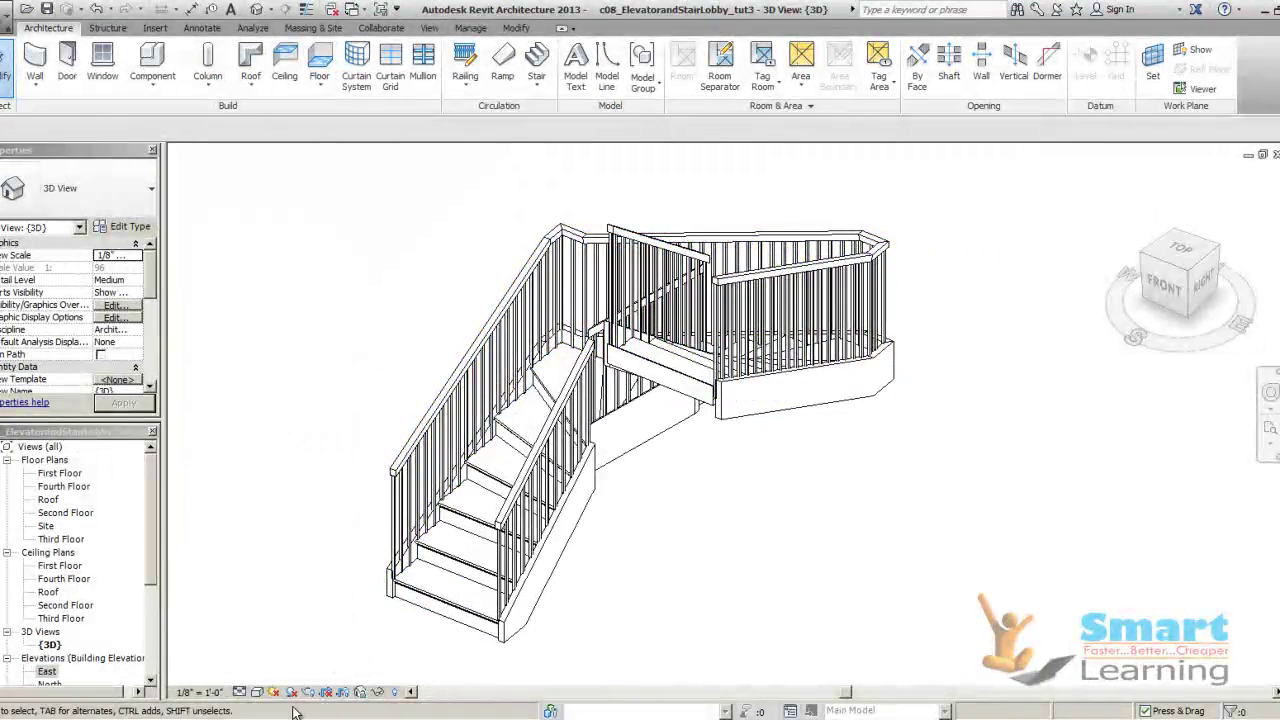
left_click(256, 692)
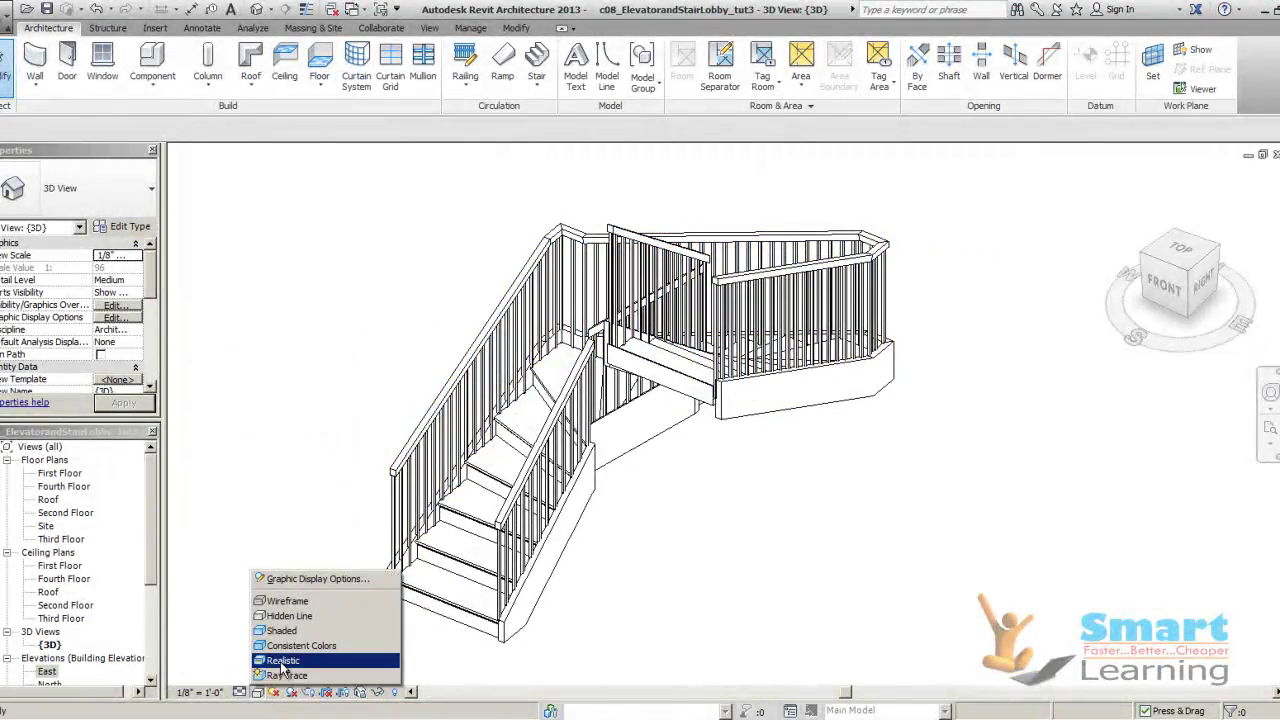
left_click(292, 636)
Examine the shaded winder stair, its railings and the existing stairs from several angles
scroll(660, 372, "up", 3)
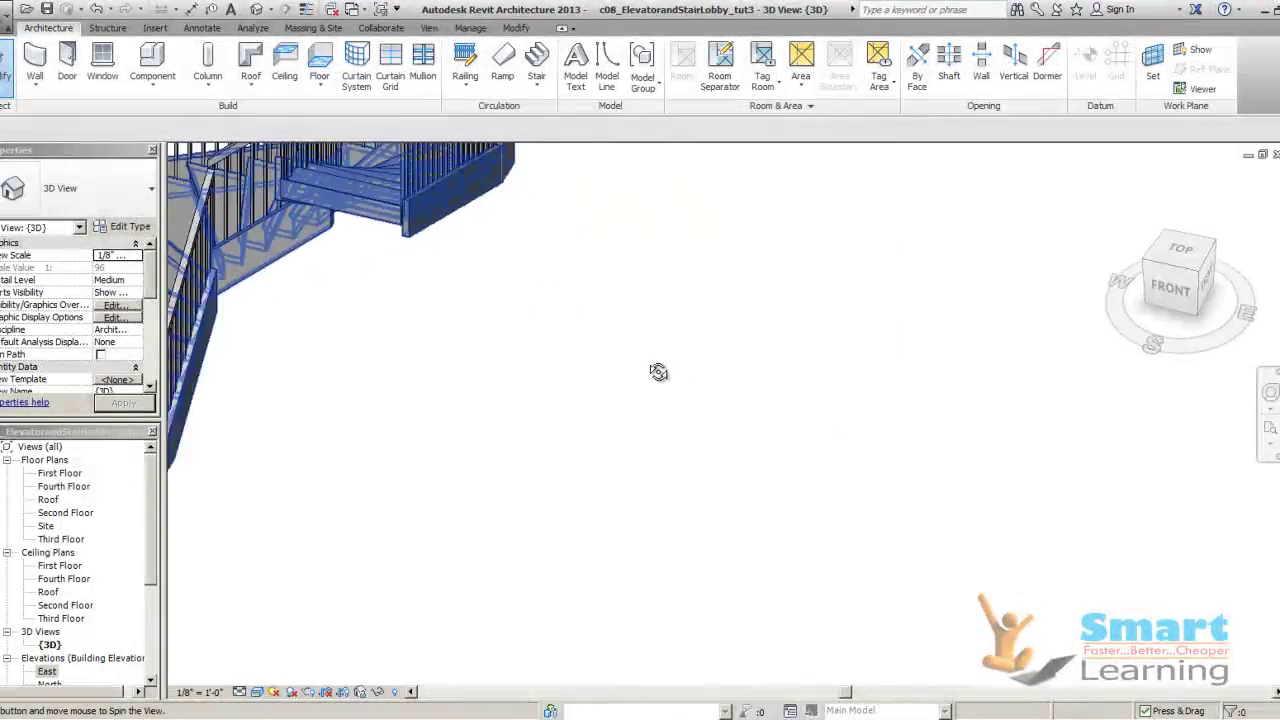
scroll(650, 380, "down", 3)
scroll(633, 400, "down", 5)
middle_click_drag(640, 405, 658, 512, "shift")
scroll(543, 251, "down", 3)
scroll(529, 271, "up", 5)
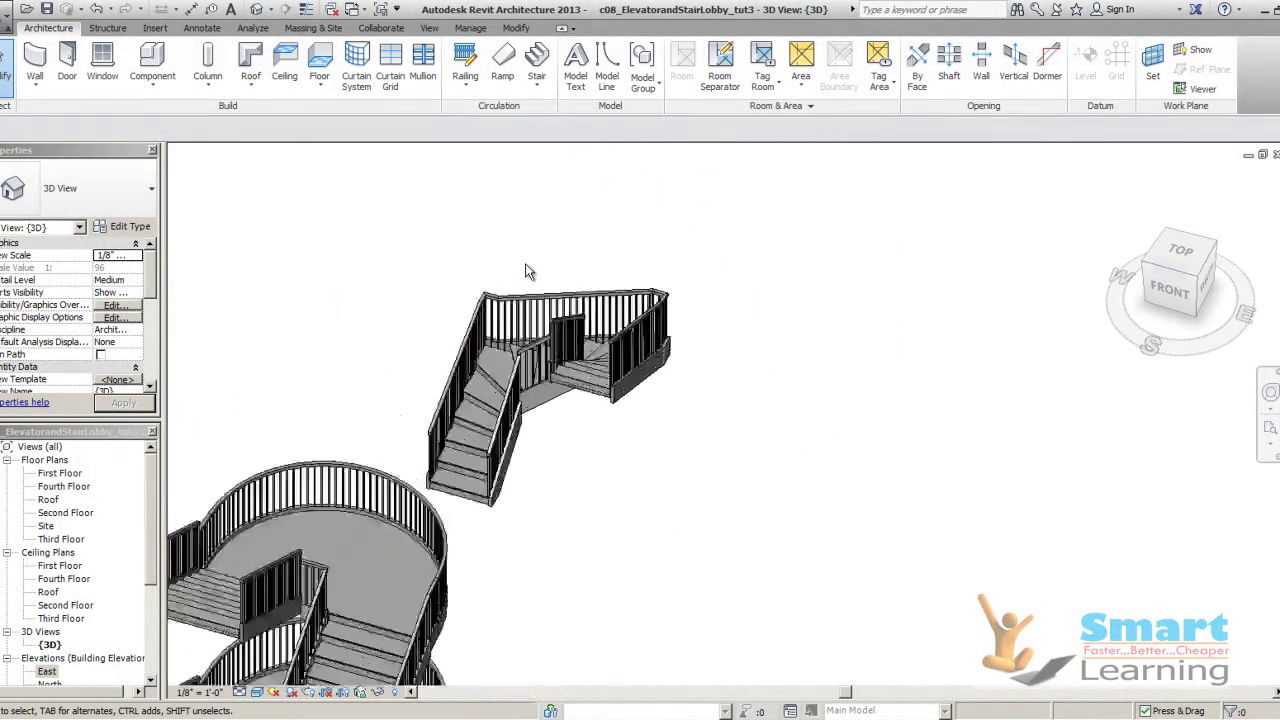
middle_click_drag(529, 291, 563, 349, "shift")
scroll(614, 400, "down", 3)
middle_click_drag(614, 400, 489, 347, "shift")
scroll(654, 414, "down", 3)
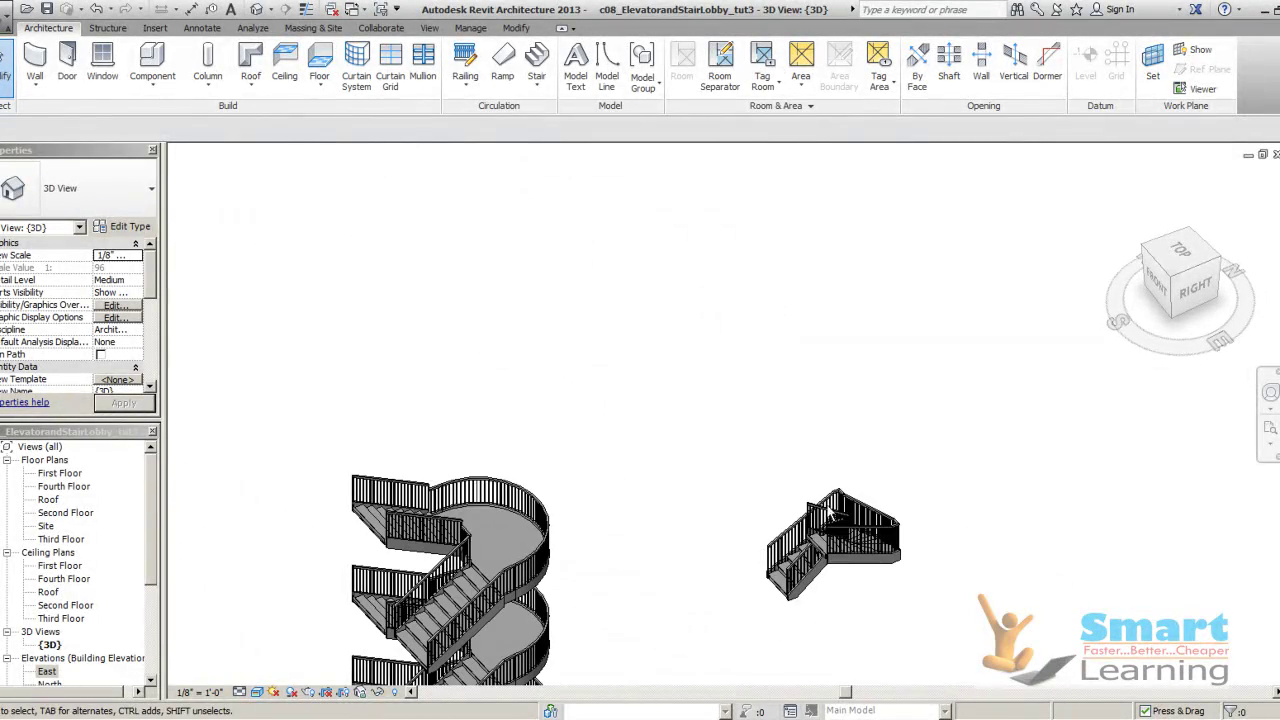
Delete the U-shape winder stair and its railings beside the main stairs
left_click(838, 530)
scroll(870, 445, "down", 2)
left_click_drag(908, 418, 790, 568)
key("Delete")
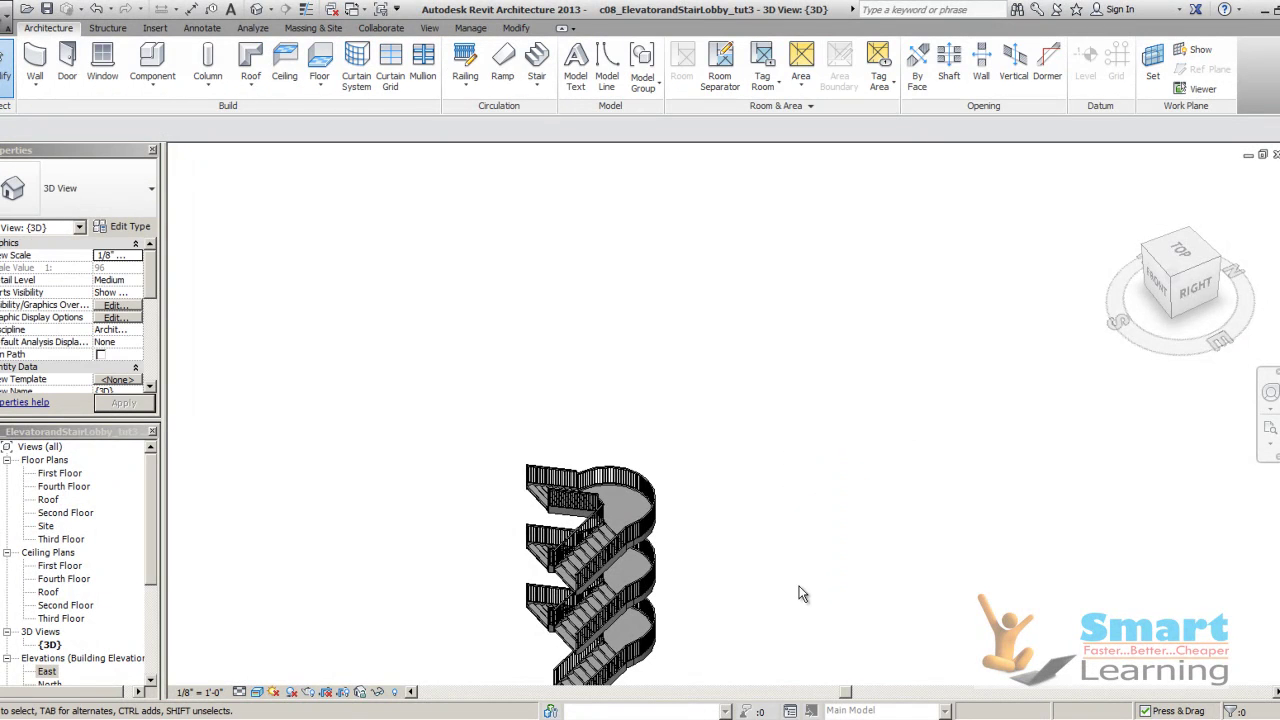
Switch to the tutorial PDF in Adobe Acrobat and review the stair and railing figures and the list of required steps on page 37
key("alt+Tab")
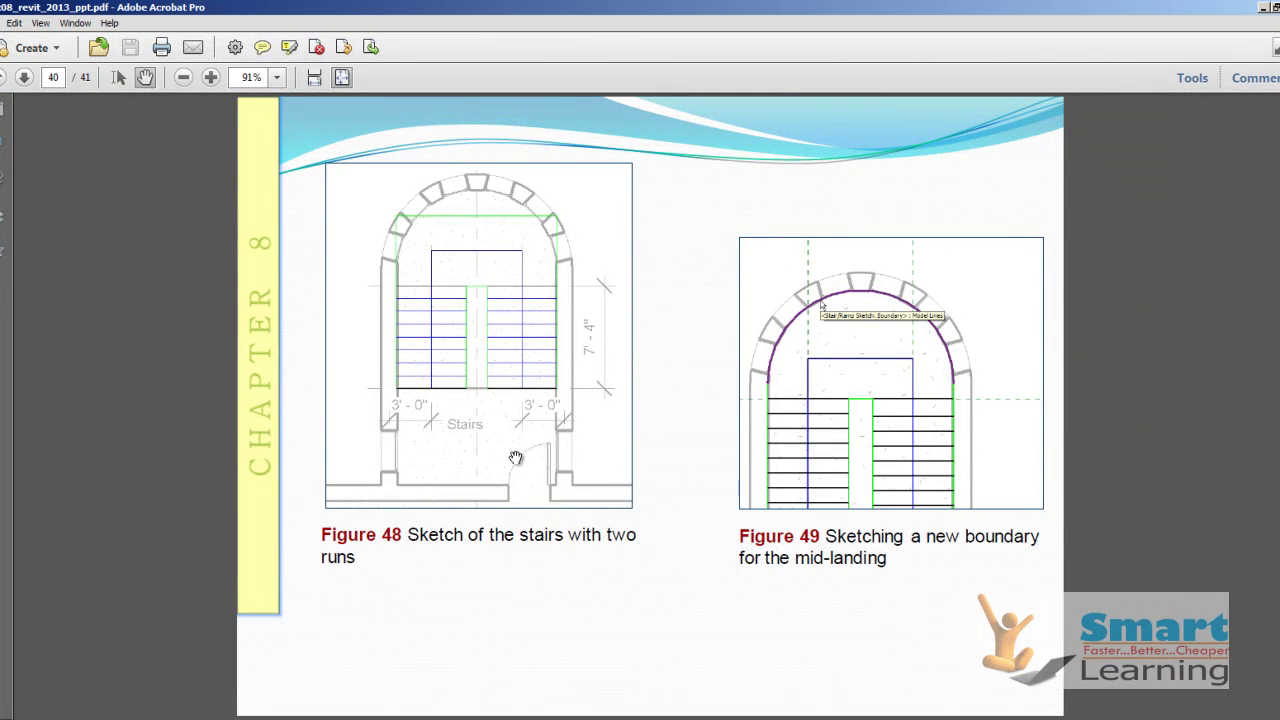
scroll(515, 457, "down", 5)
scroll(515, 457, "up", 10)
scroll(515, 457, "down", 10)
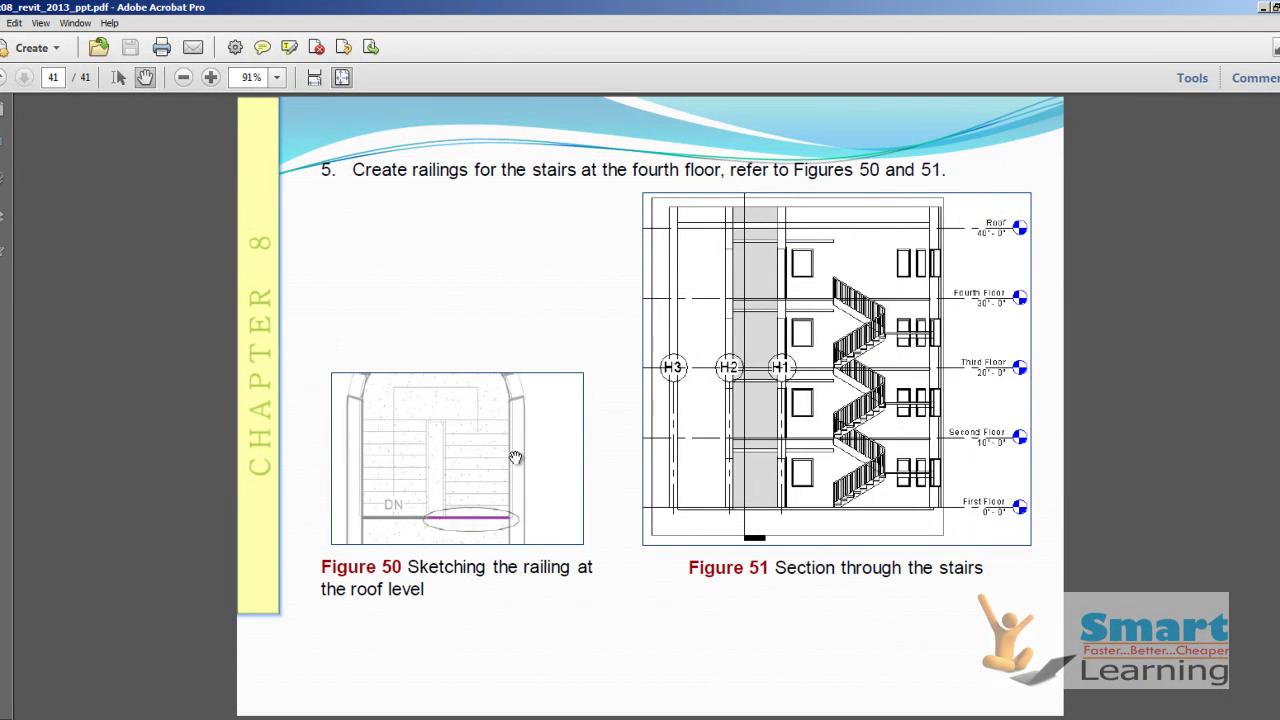
scroll(515, 457, "up", 15)
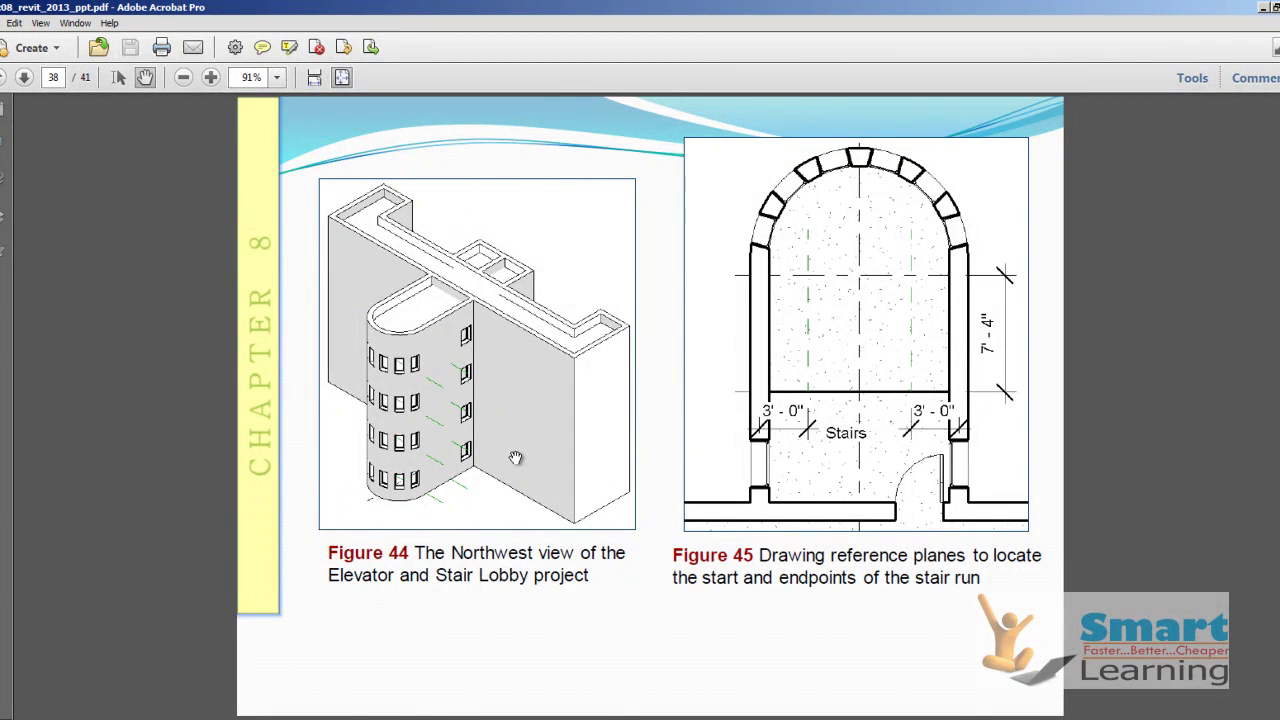
scroll(515, 457, "up", 5)
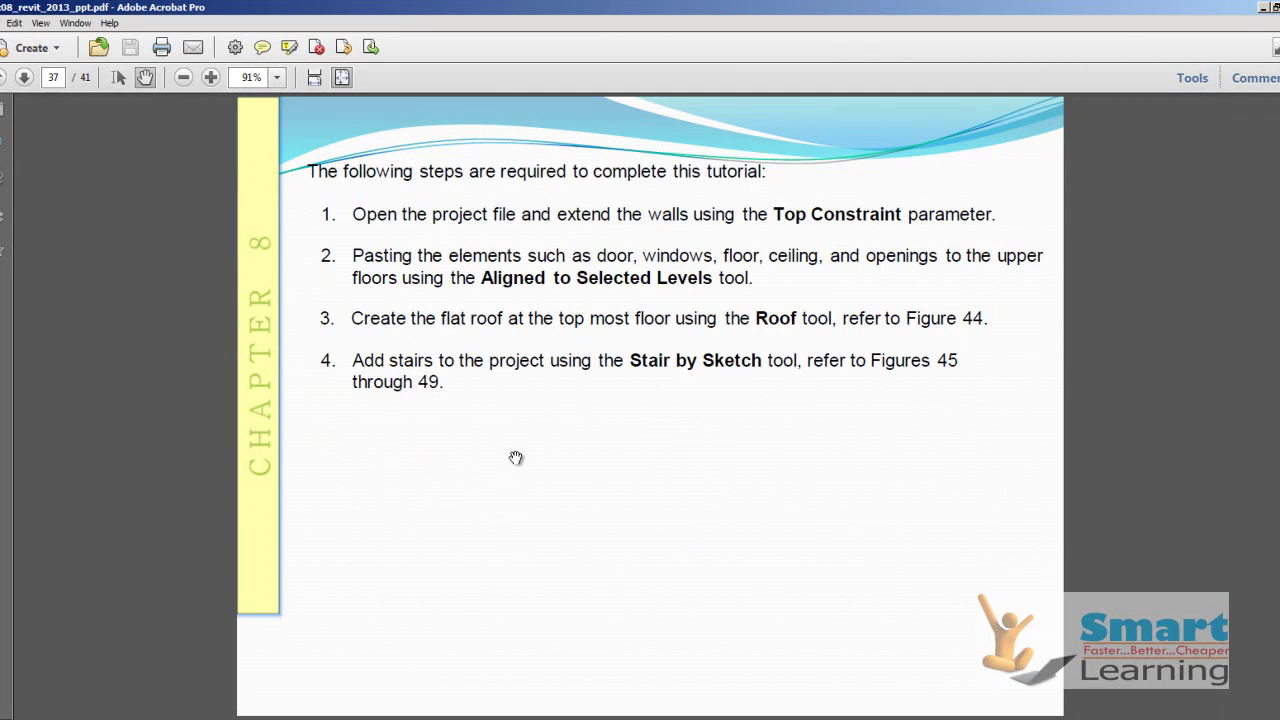